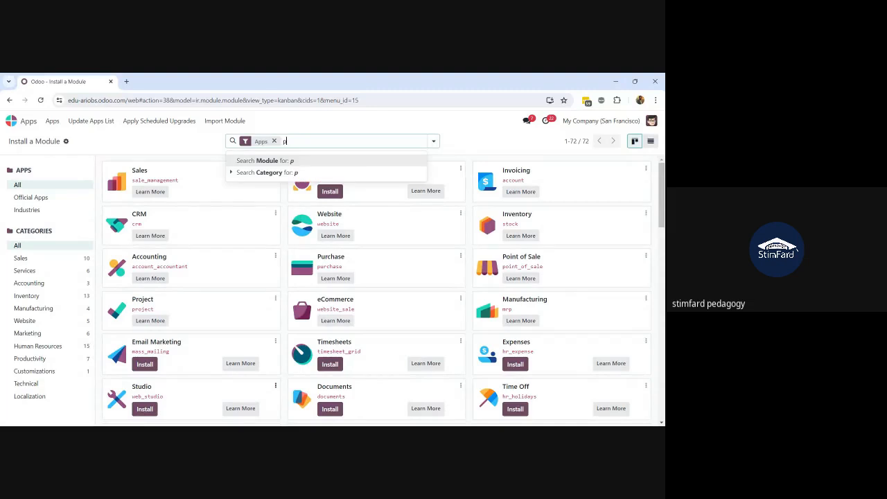
Filter the Apps list to 'pos' modules and install the Restaurant module
key(Return)
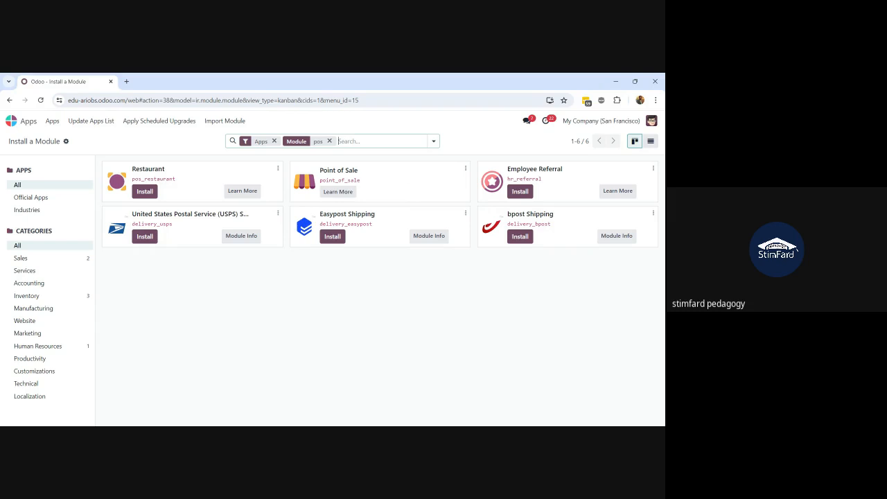
key(alt+Tab)
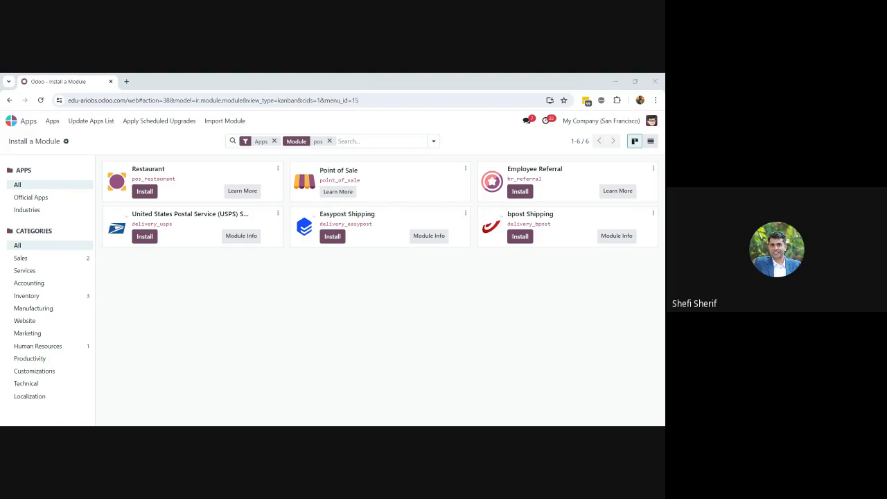
key(alt+Tab)
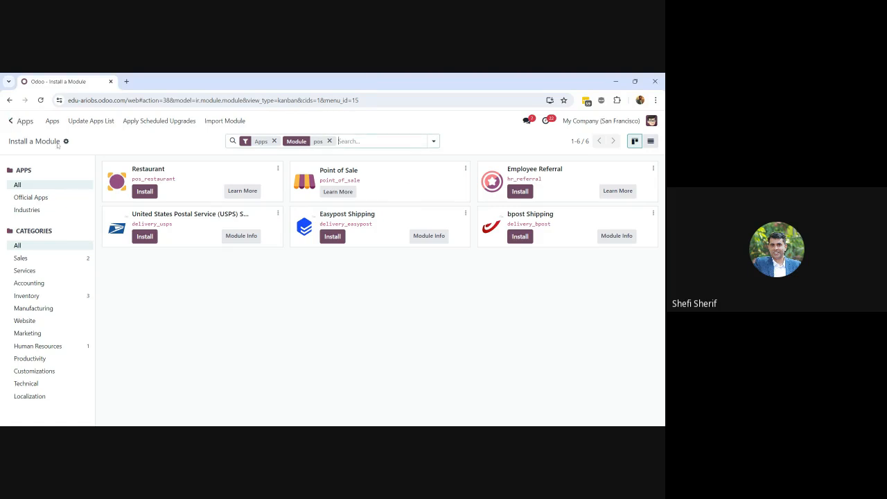
click(139, 196)
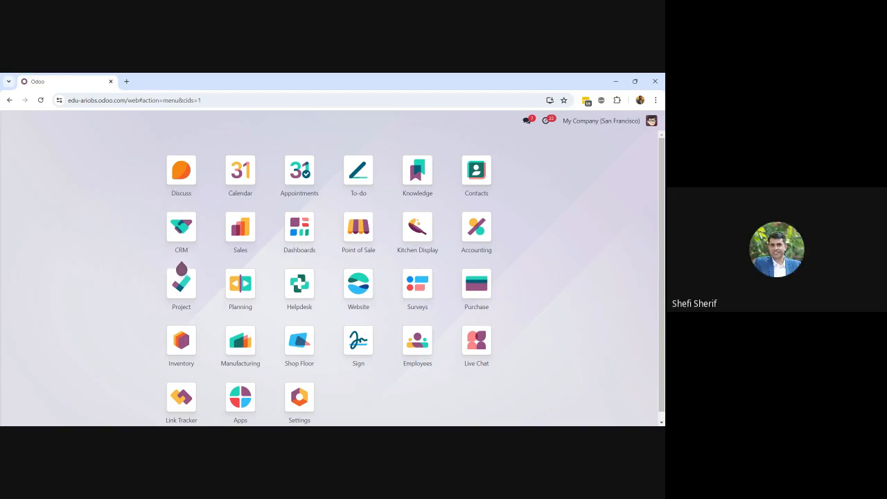
From the home menu, launch the Point of Sale app via the command palette search 'POs'
text(apps)
key(Return)
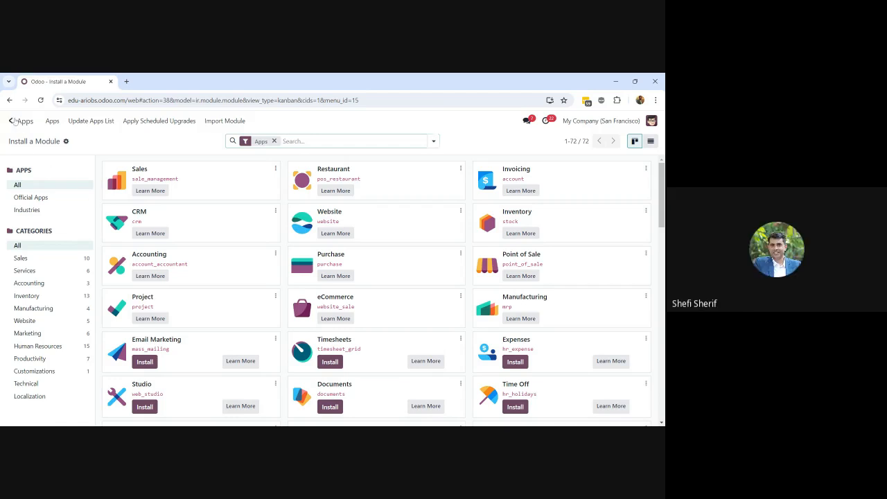
click(12, 122)
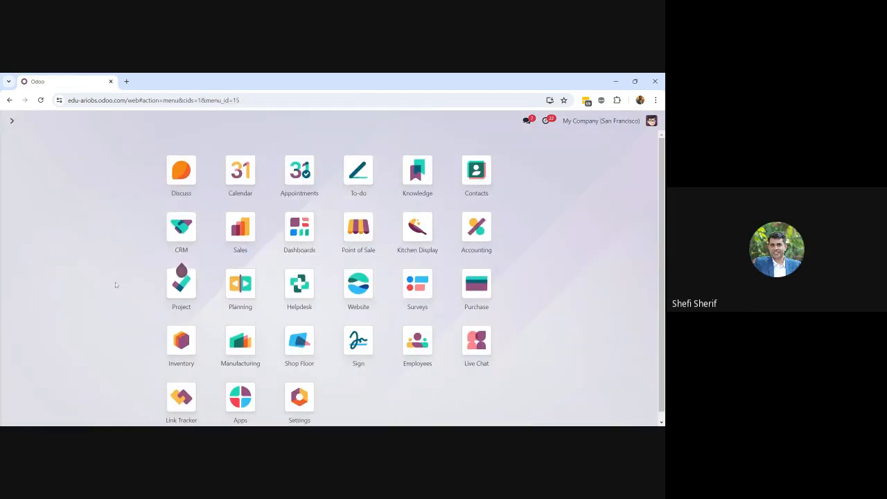
text(POs)
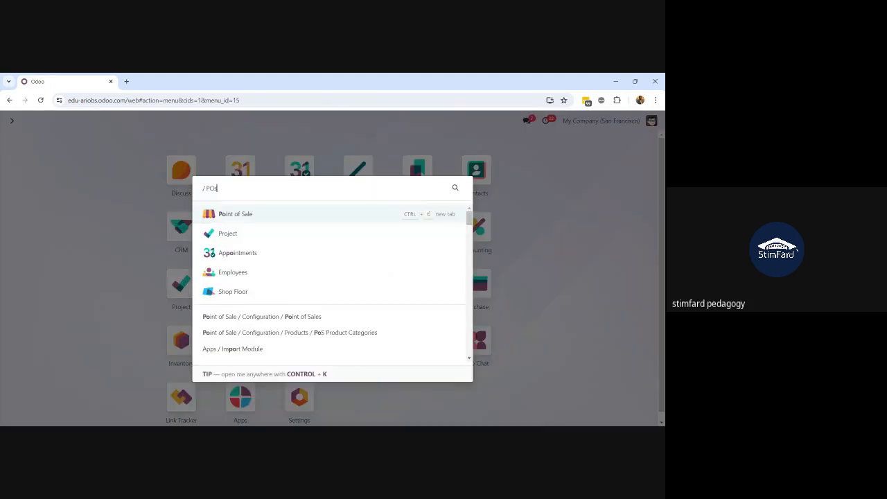
key(Return)
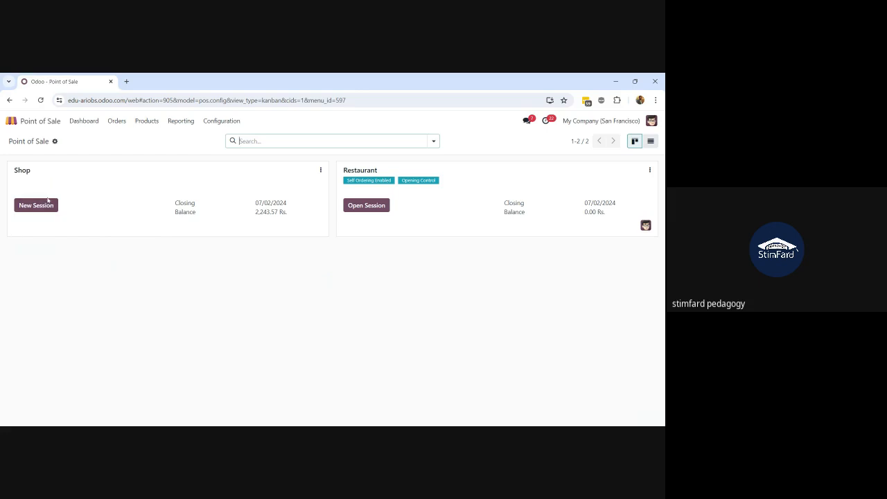
Rename the Shop point of sale to 'Lahore Branch' and save it
click(320, 170)
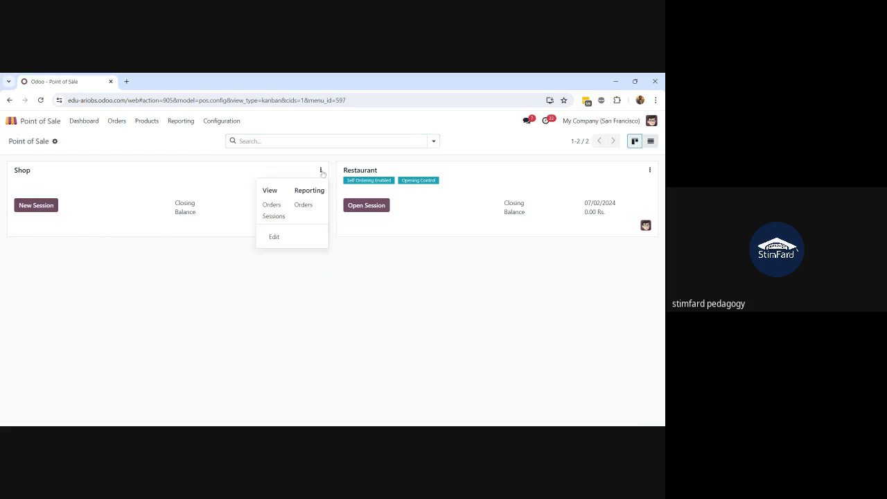
click(272, 238)
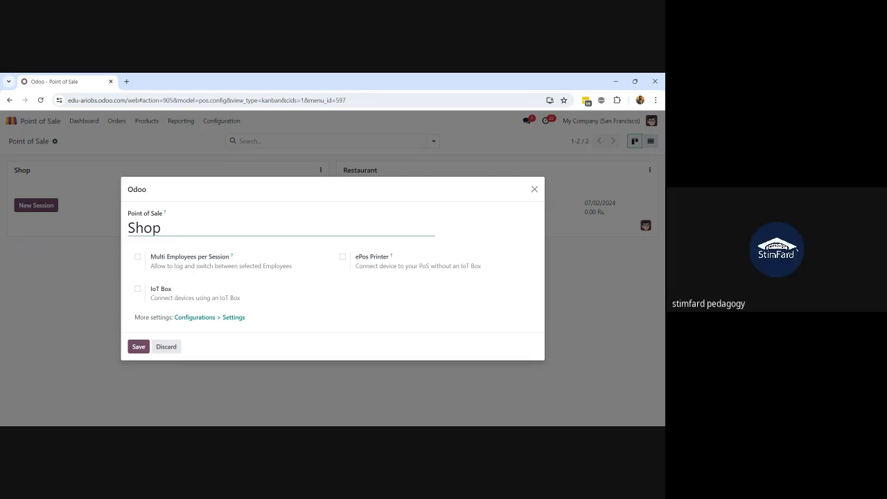
key(BackSpace)
key(BackSpace)
key(BackSpace)
key(BackSpace)
text(Lahore Branch)
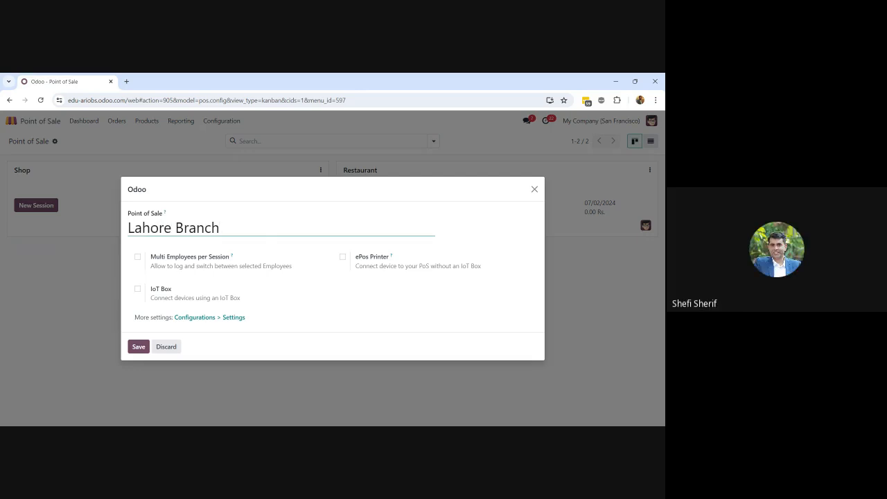
click(139, 348)
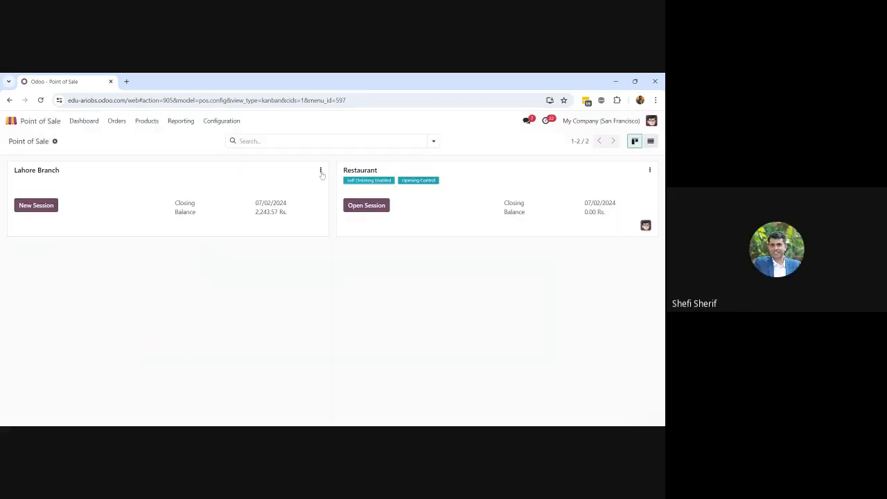
click(321, 171)
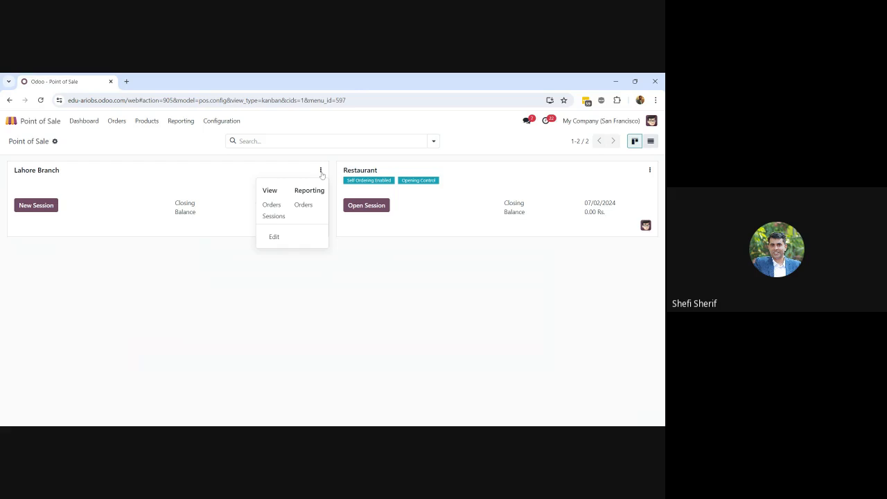
click(213, 273)
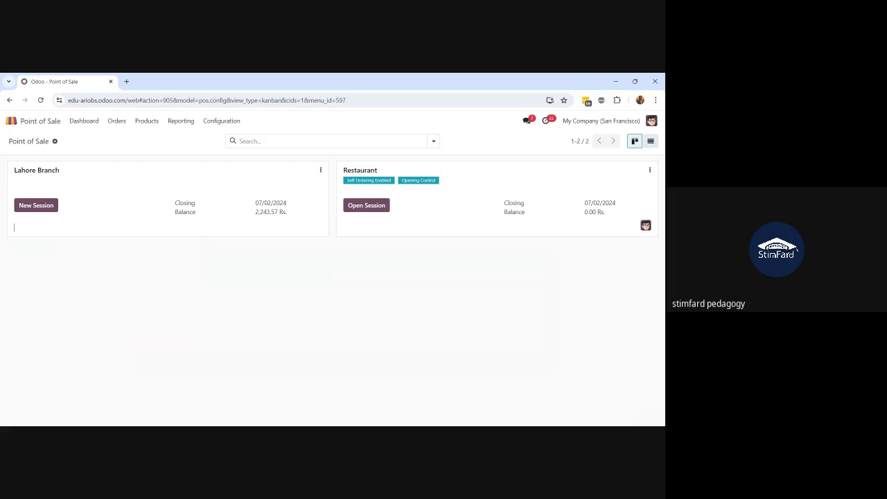
In Settings, create a shop 'Islamabad Branch', not a bar/restaurant, and save it
click(216, 125)
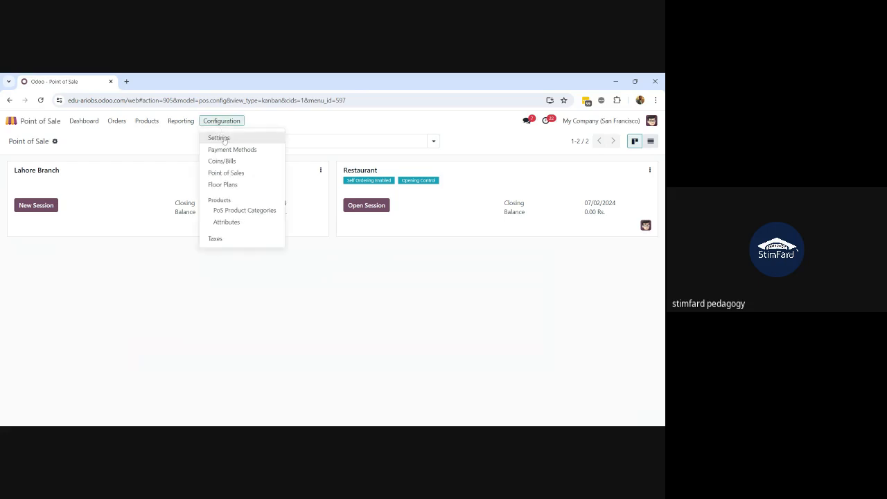
click(219, 138)
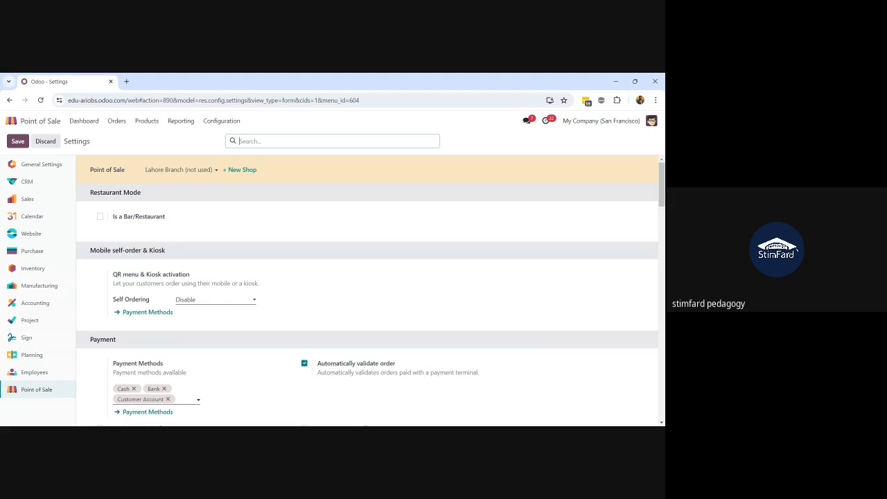
click(236, 173)
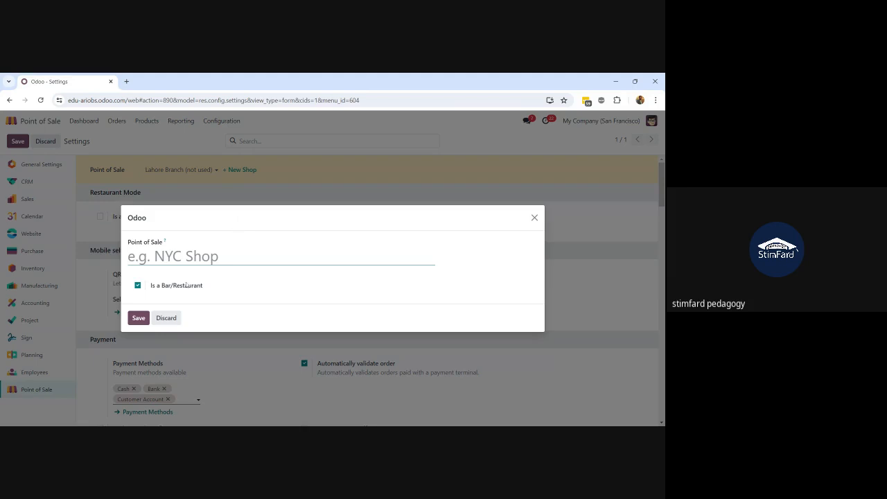
text(Islamabad )
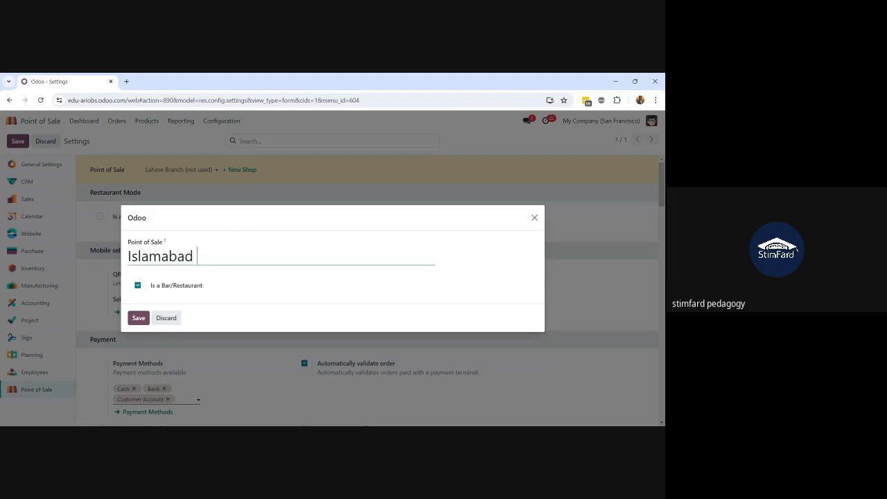
text(Branch)
click(138, 286)
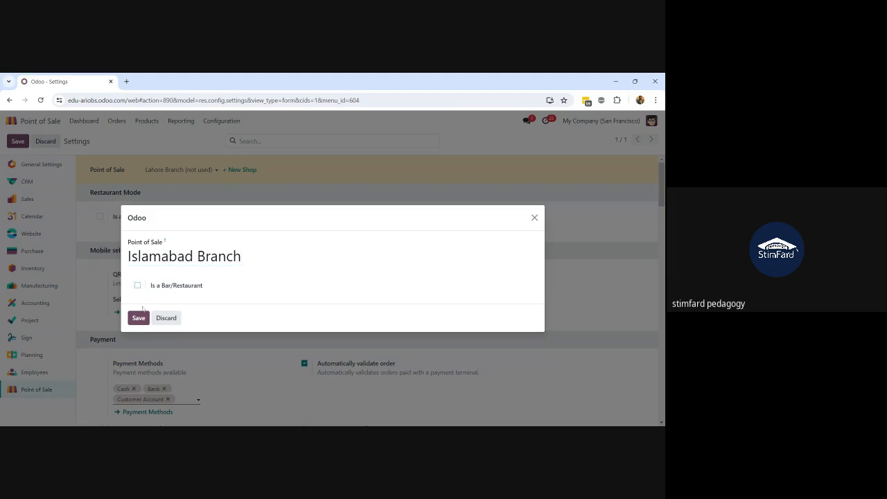
click(138, 319)
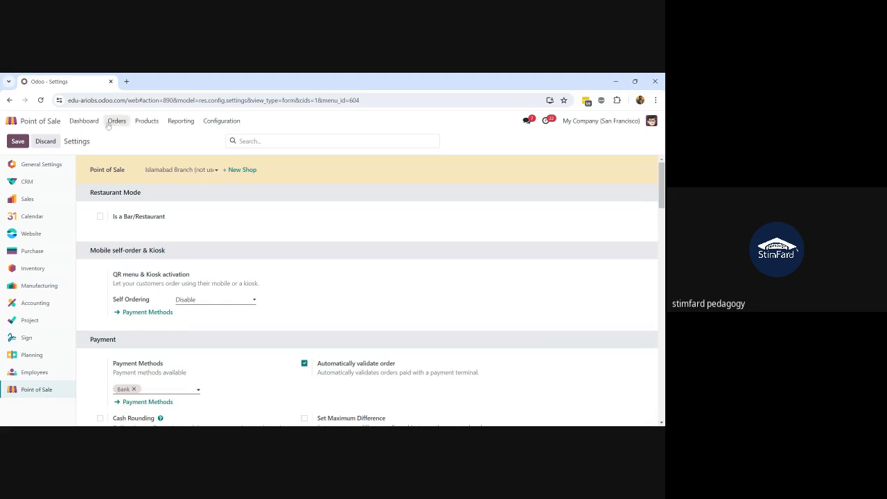
Return to the dashboard, then reopen Point of Sale Configuration > Settings
click(82, 122)
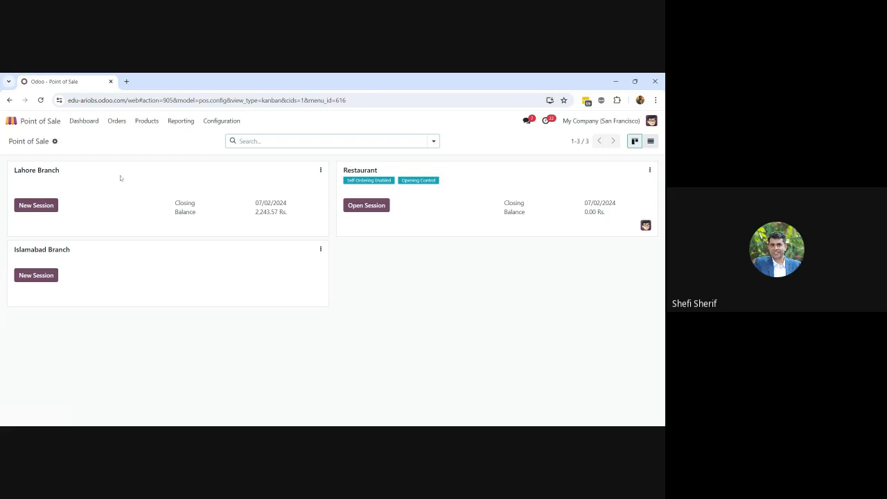
click(220, 122)
click(218, 138)
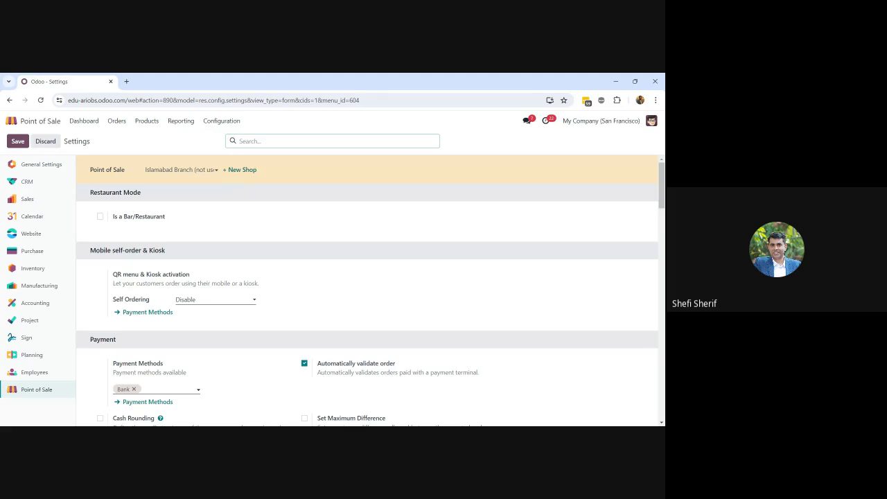
Highlight Lahore Branch's last closing date and balance, then start its new session
click(84, 120)
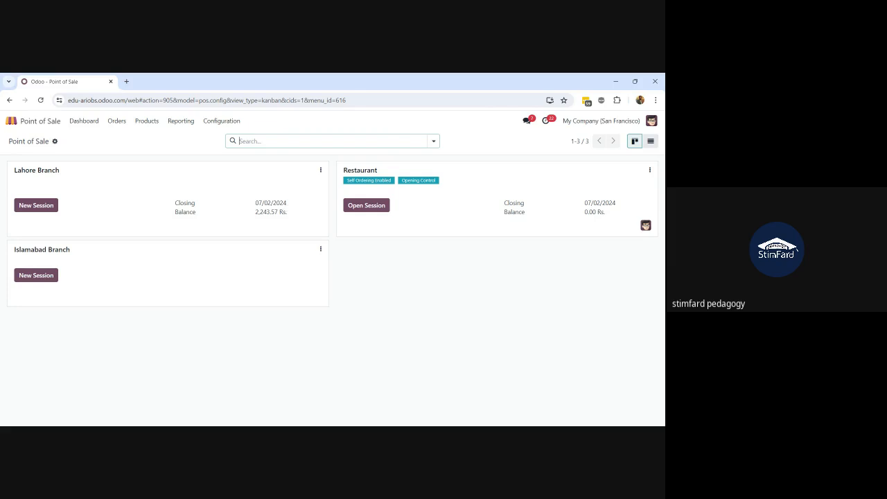
drag(289, 205, 254, 203)
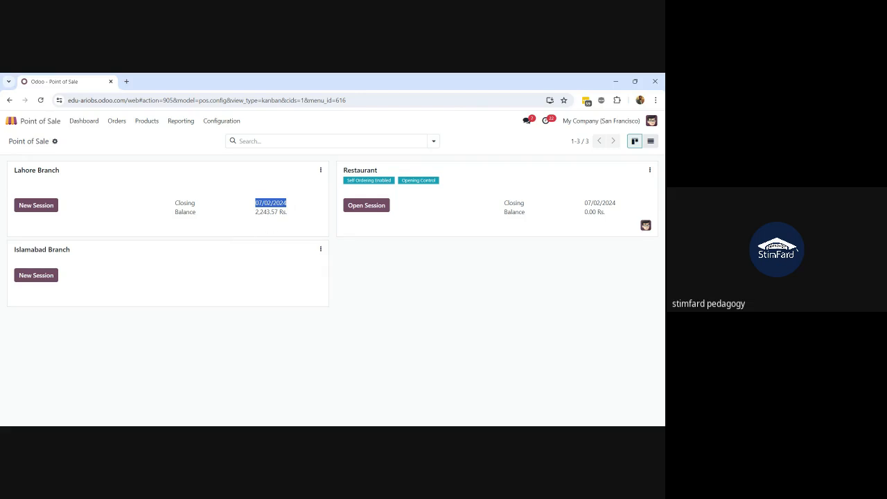
drag(289, 212, 255, 215)
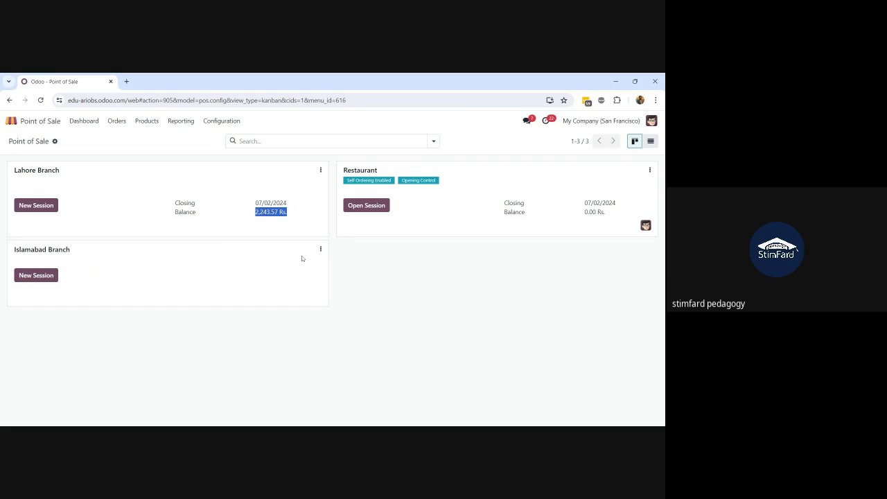
click(40, 208)
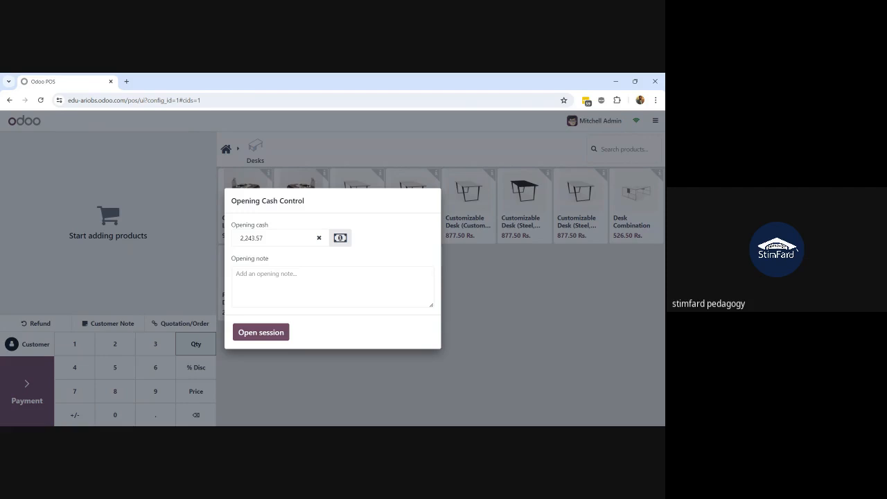
Change the opening cash to 2,240 and enter 'Notes' as the opening note
double_click(251, 238)
click(264, 238)
key(BackSpace)
key(BackSpace)
key(BackSpace)
key(BackSpace)
text(0)
click(305, 283)
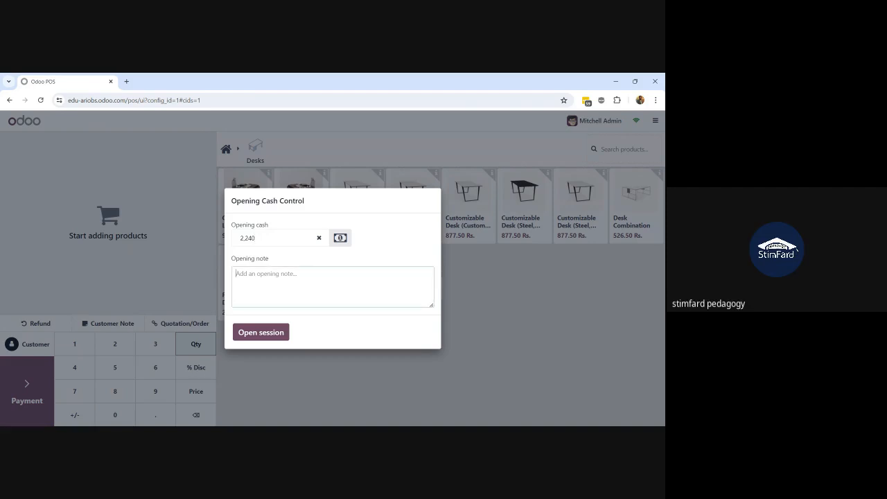
text(Notes)
Check the coins/bills counter twice without changes, then open the session
click(339, 238)
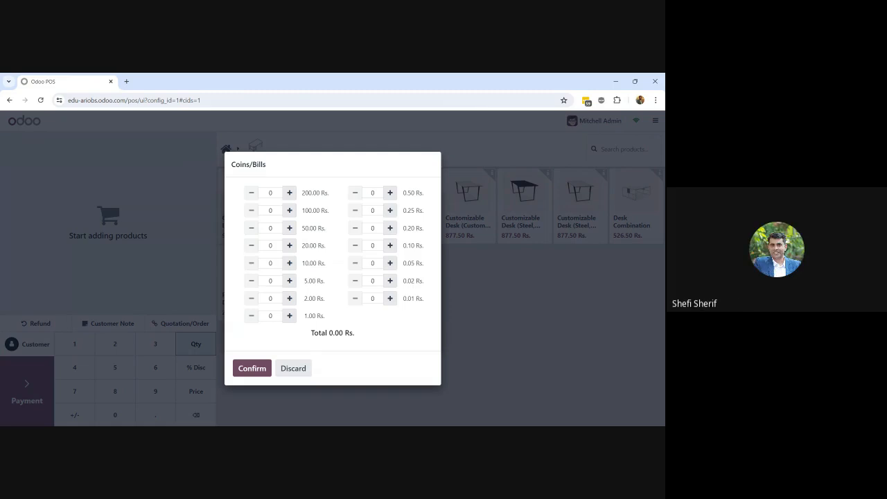
click(284, 368)
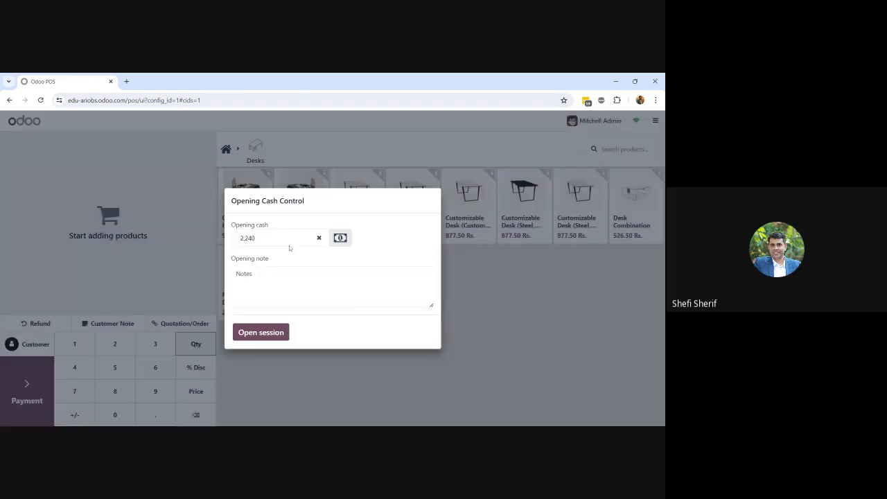
double_click(248, 238)
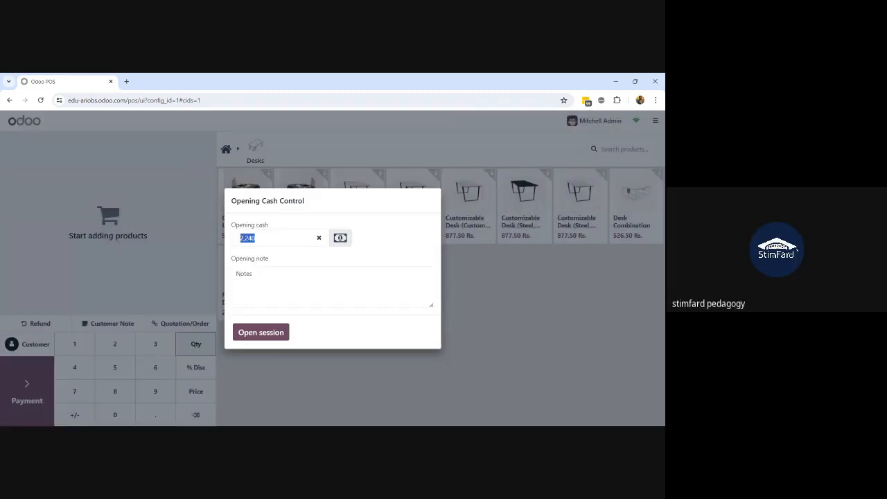
click(337, 241)
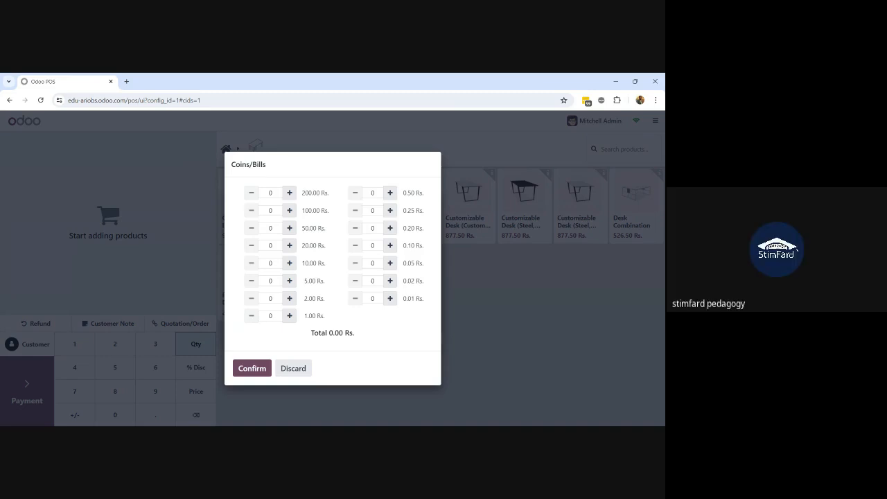
click(303, 374)
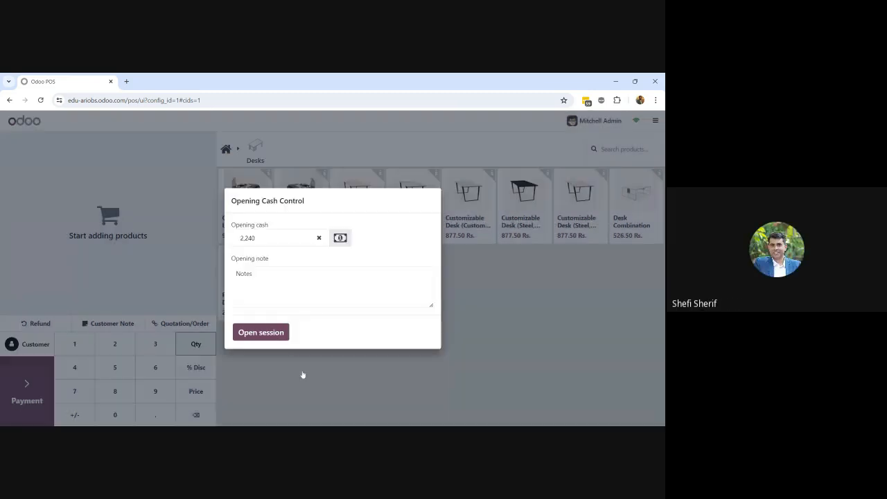
click(260, 332)
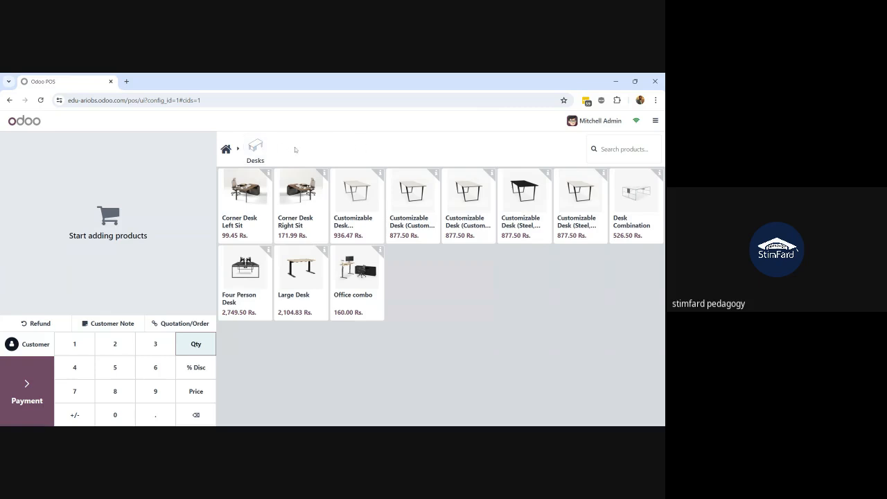
click(255, 149)
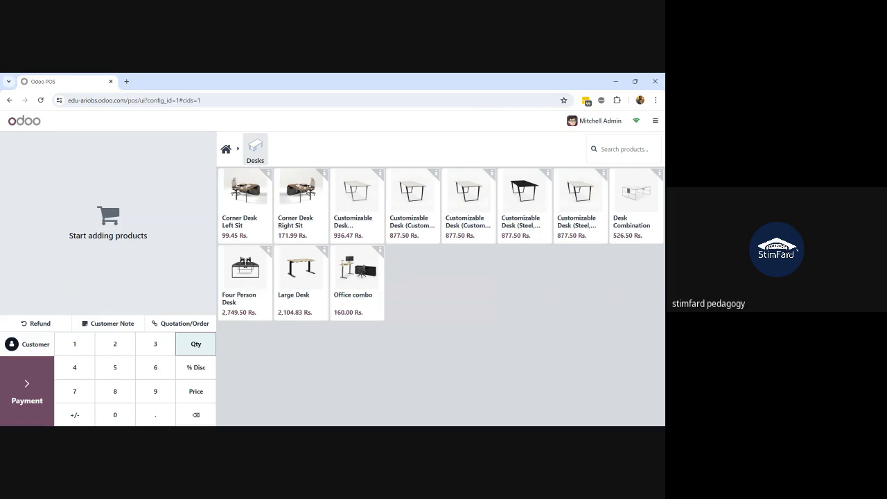
Search the product catalogue for 'office c', then clear the search
click(624, 149)
text(of)
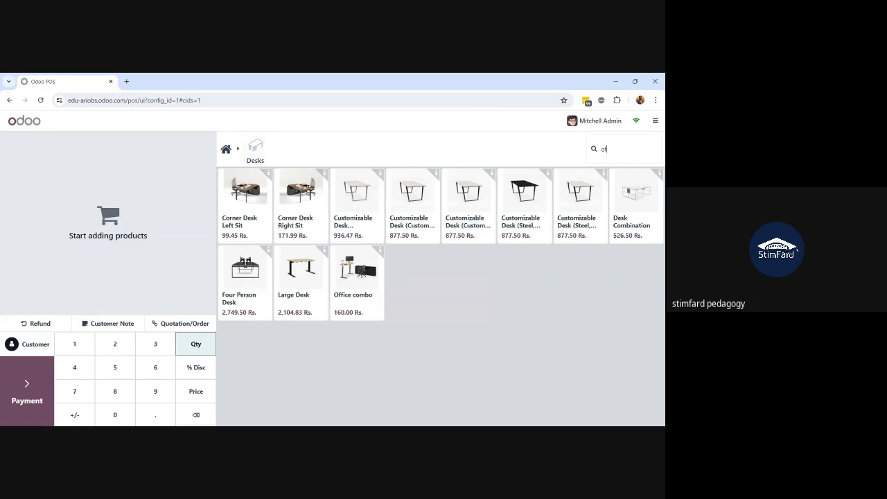
text(fice c)
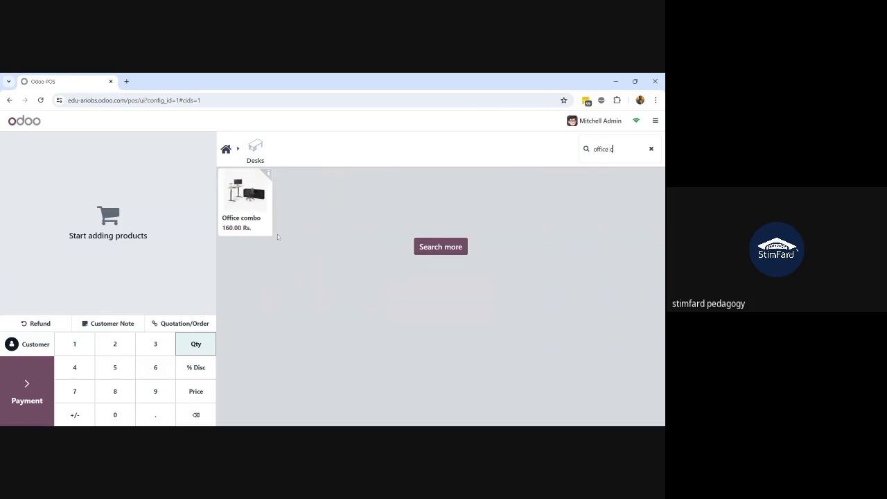
key(BackSpace)
key(BackSpace)
key(BackSpace)
key(BackSpace)
key(BackSpace)
key(BackSpace)
key(BackSpace)
key(BackSpace)
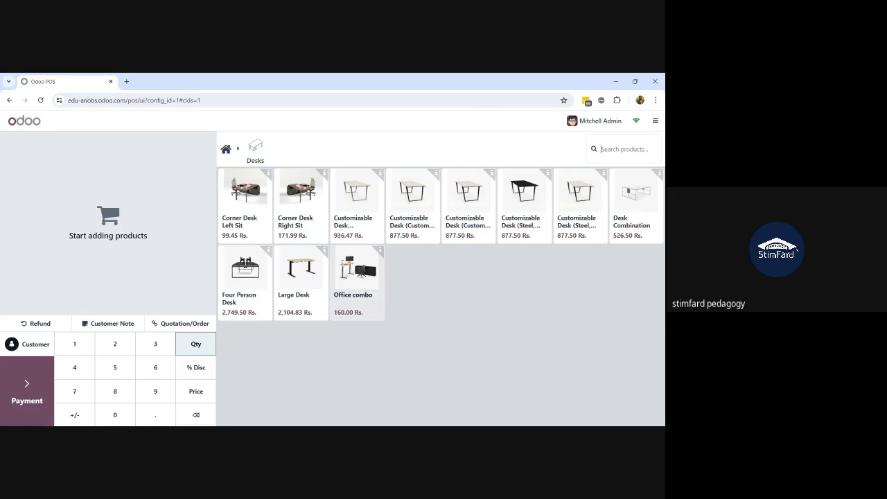
Try an Office combo with a Desk Organizer, abandon it, and add one Large Desk
click(357, 297)
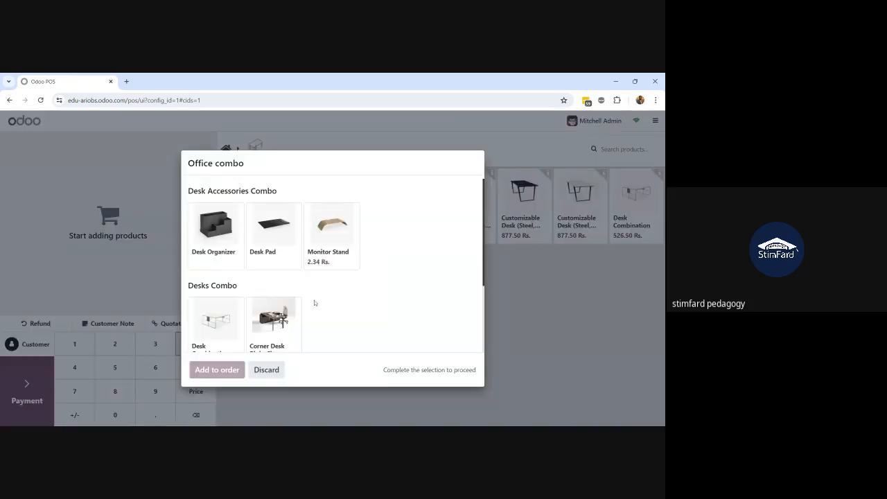
click(197, 229)
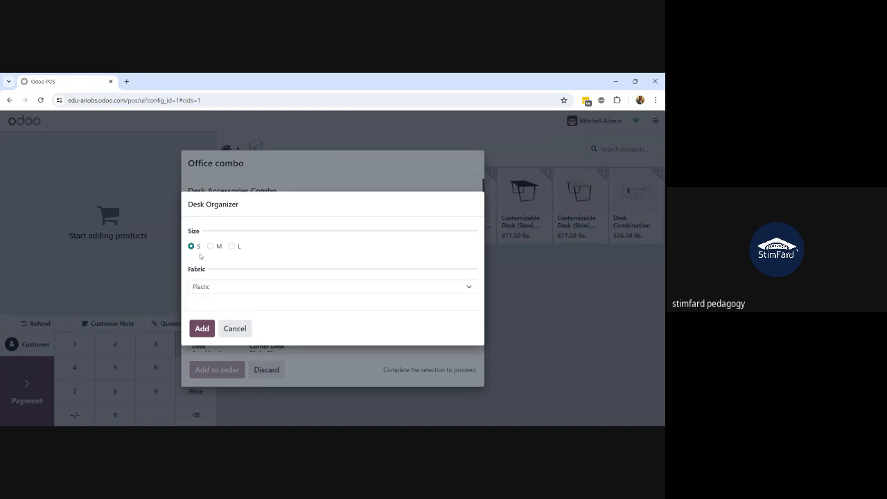
click(202, 328)
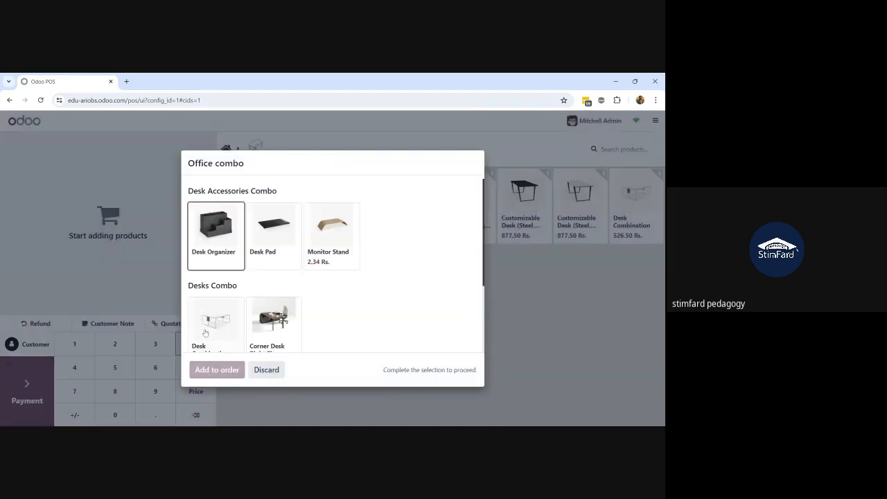
click(267, 369)
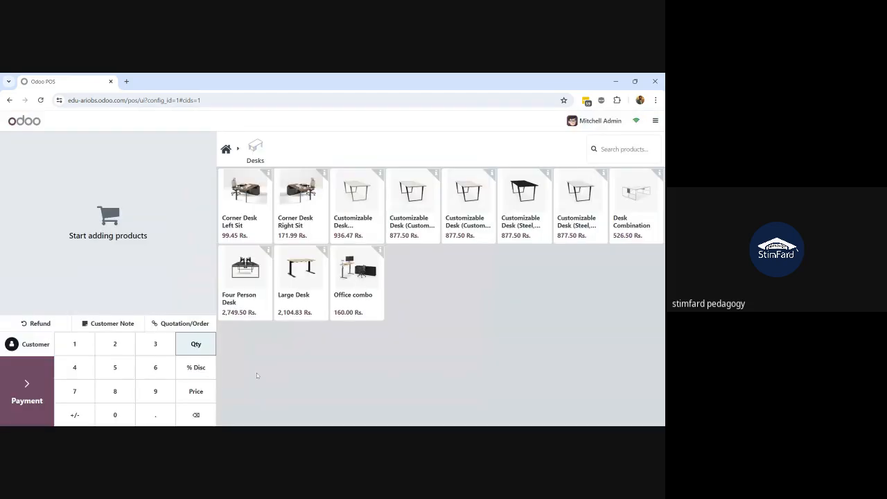
click(296, 273)
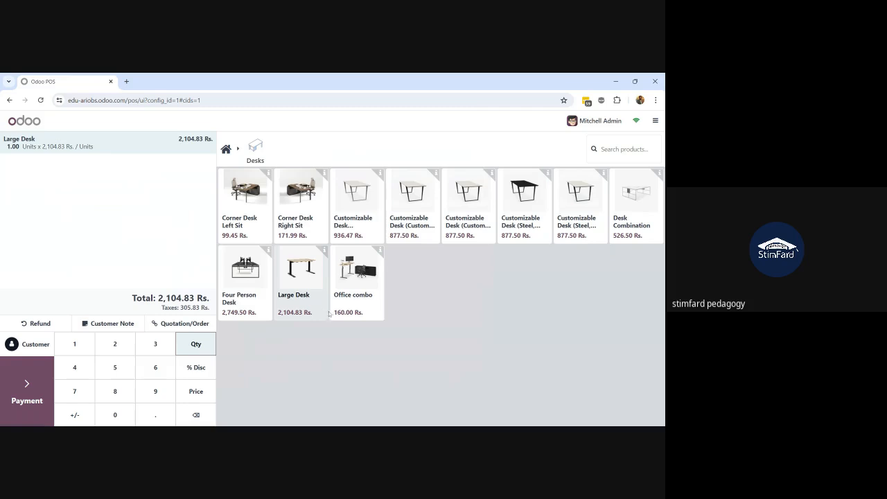
Change the Large Desk quantity to 2, then 20, then clear it to 0
key(2)
key(0)
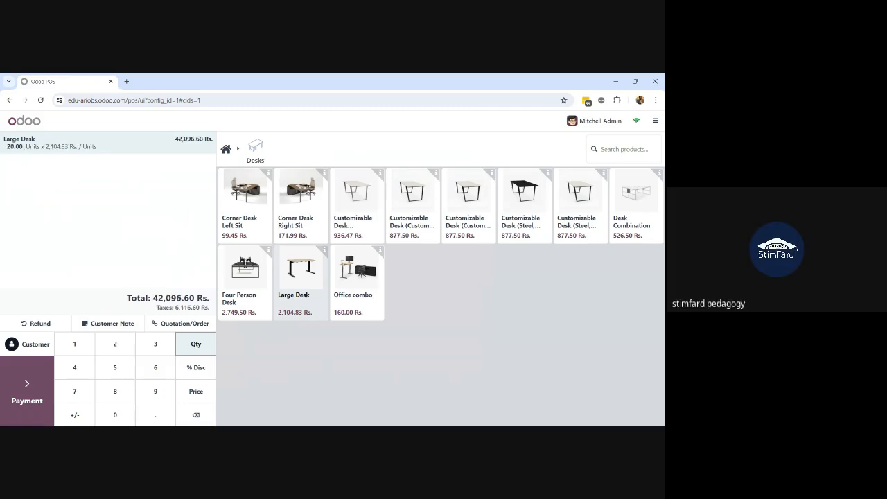
key(BackSpace)
key(BackSpace)
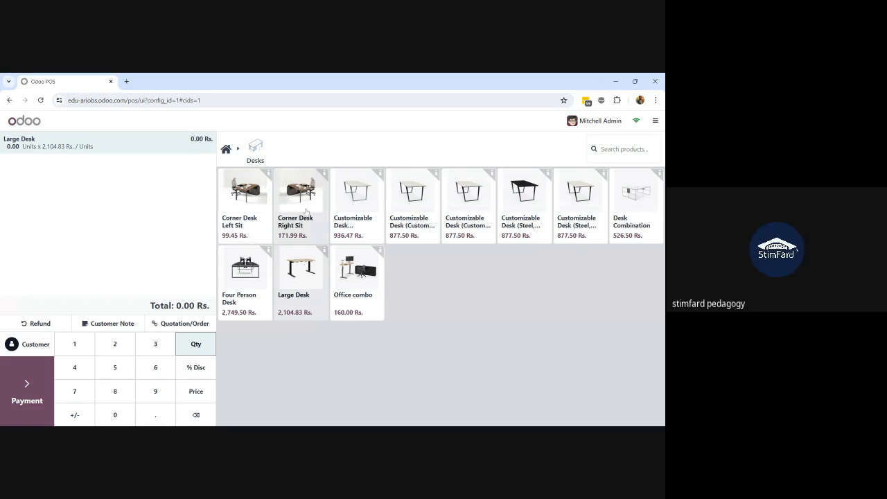
Add a Corner Desk Left Sit and set the Large Desk quantity back to 1
click(255, 200)
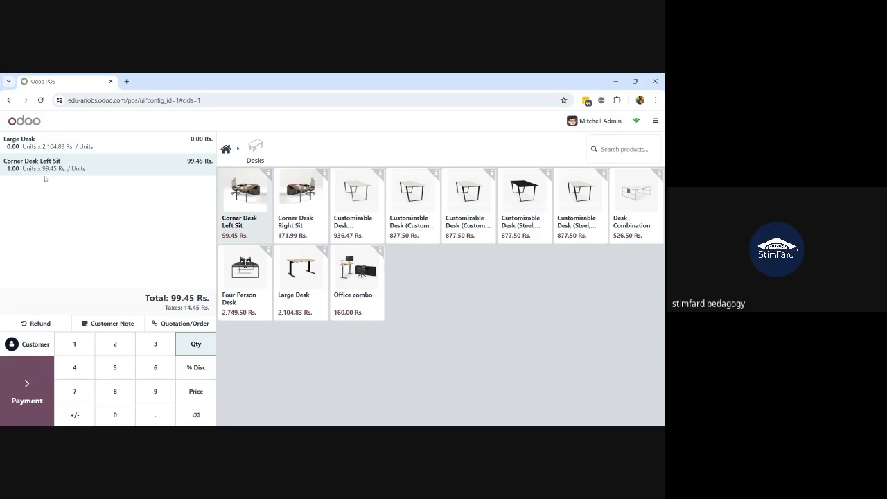
click(120, 147)
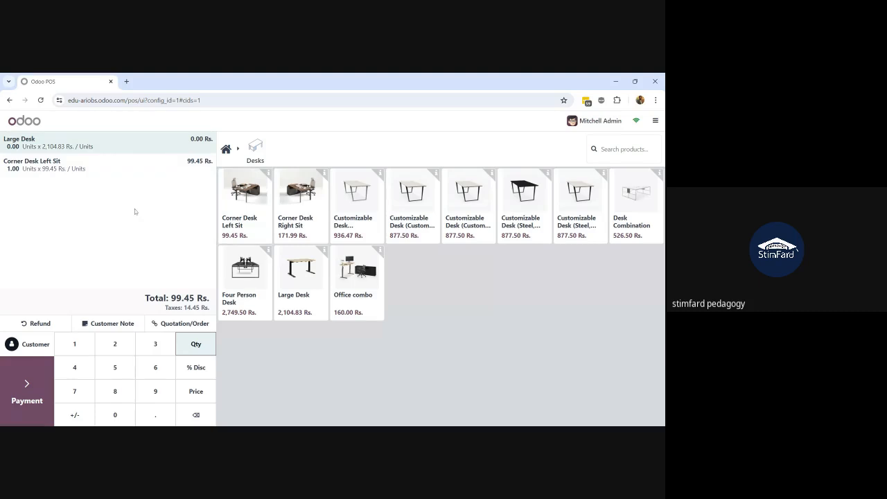
key(1)
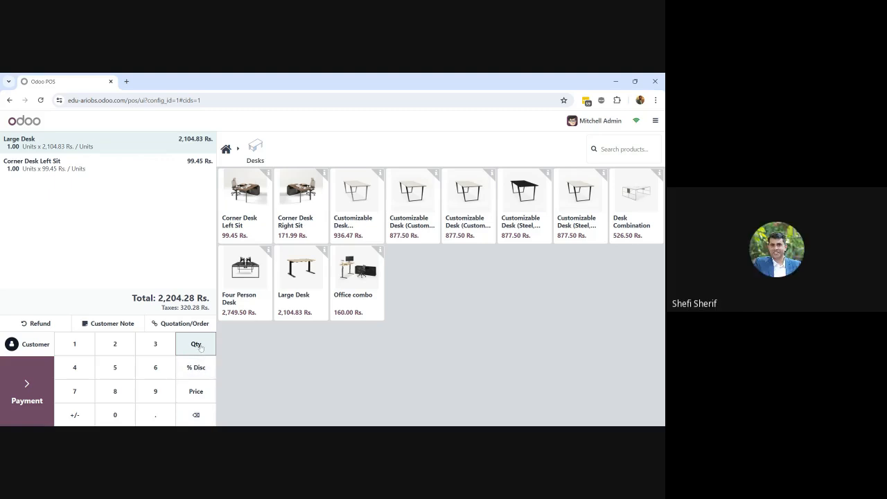
click(196, 393)
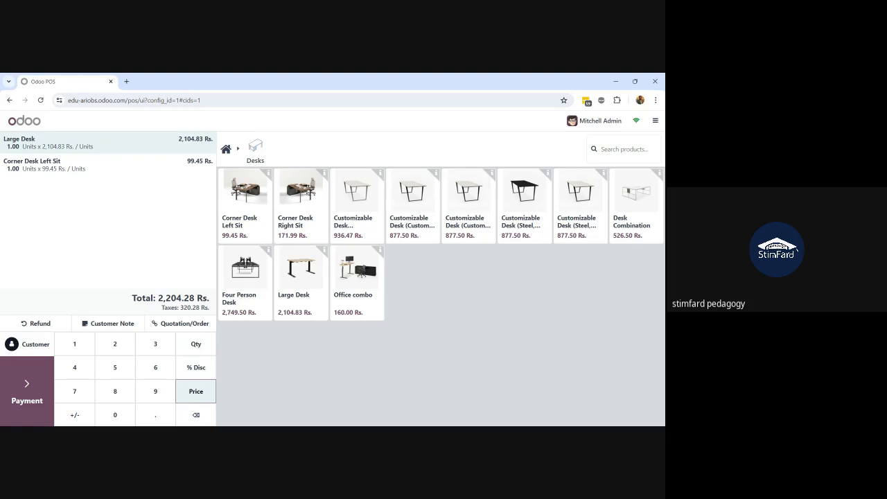
Manually re-enter the Large Desk's unit price, replacing 1755 with a new value
text(1755)
key(BackSpace)
key(BackSpace)
key(BackSpace)
key(BackSpace)
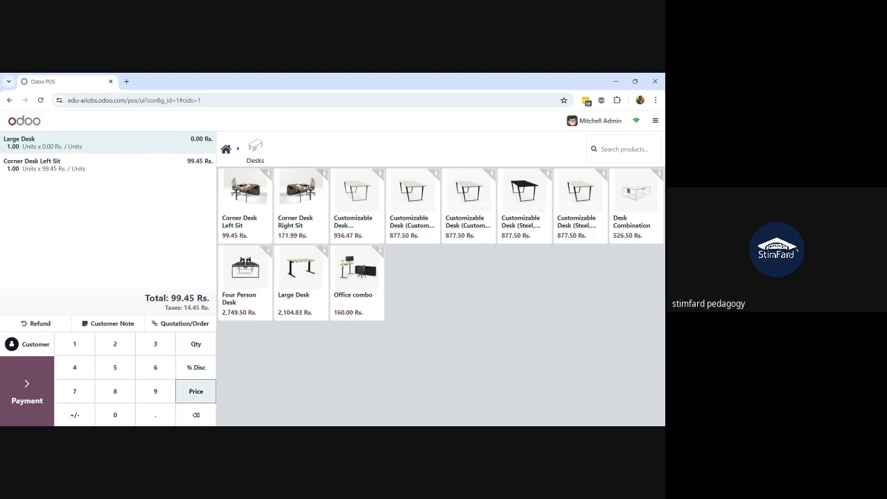
text(14)
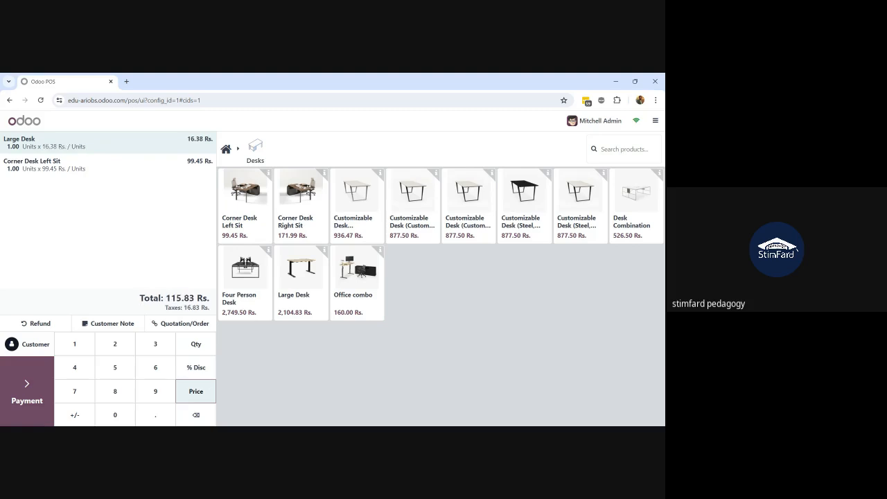
text(00)
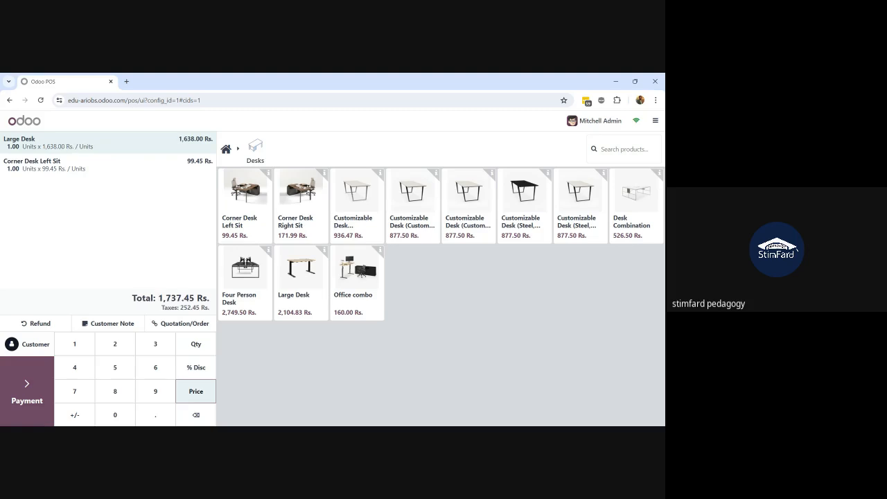
Give the Large Desk line a 5% discount, bringing it to 1,556.10 Rs
click(194, 371)
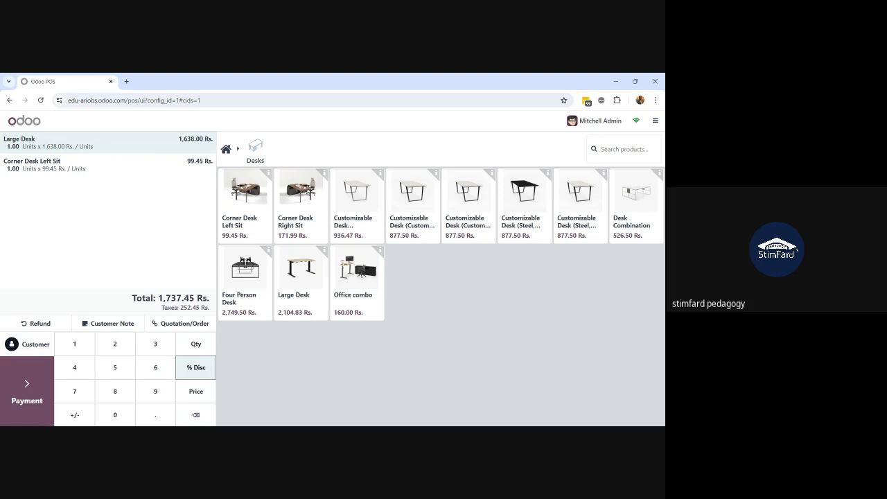
key(5)
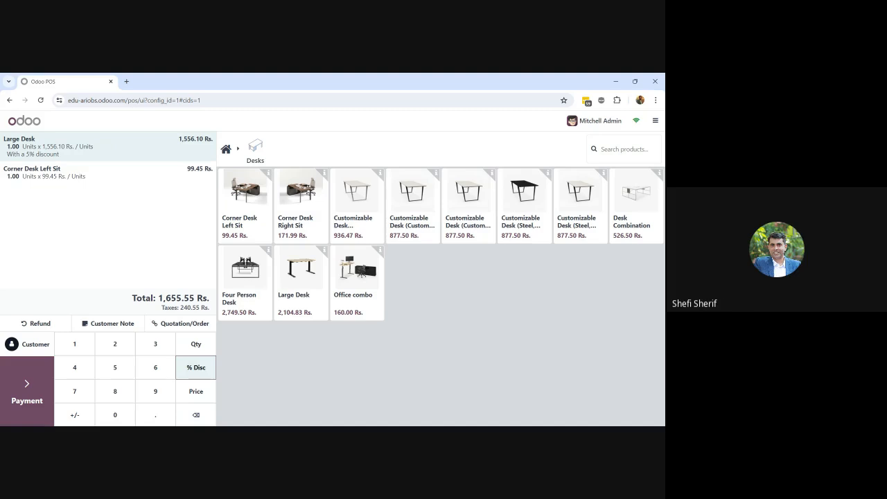
Start a cash payment for the 1,655.55 Rs. order, entering a tendered amount of 20,000
click(39, 390)
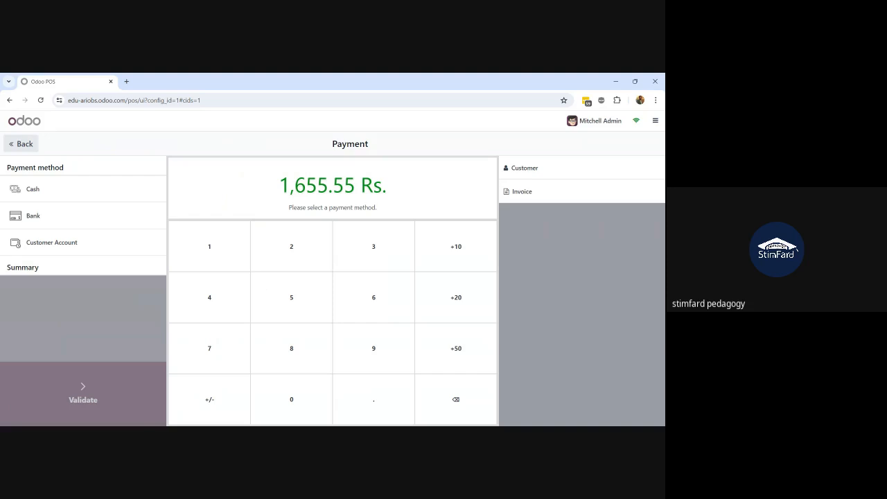
click(68, 204)
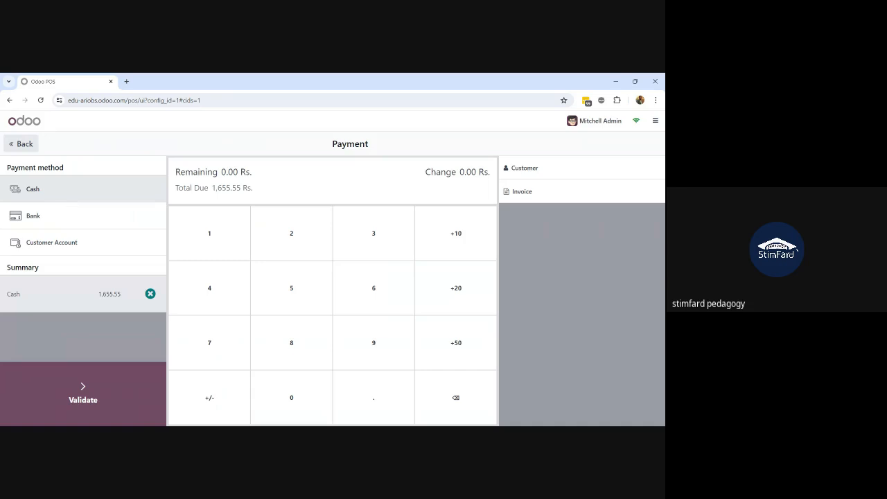
text(20,000.0)
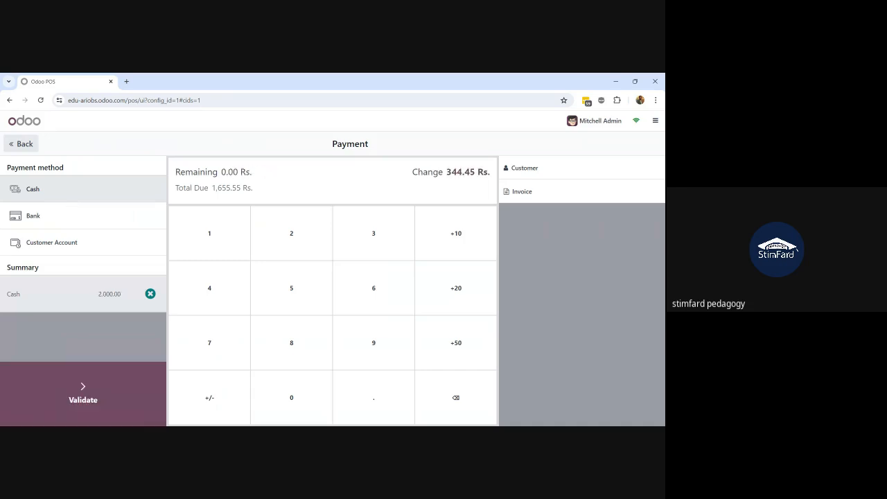
text(0)
key(BackSpace)
key(BackSpace)
key(BackSpace)
key(BackSpace)
key(Tab)
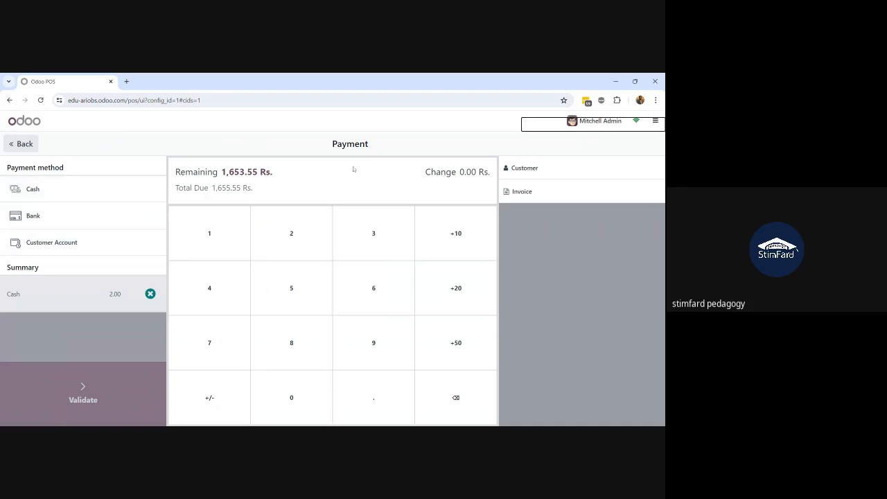
Correct the tendered cash to 22,200.00 (20,544.45 Rs. change), then go back to the order
click(396, 176)
key(Tab)
text(0000)
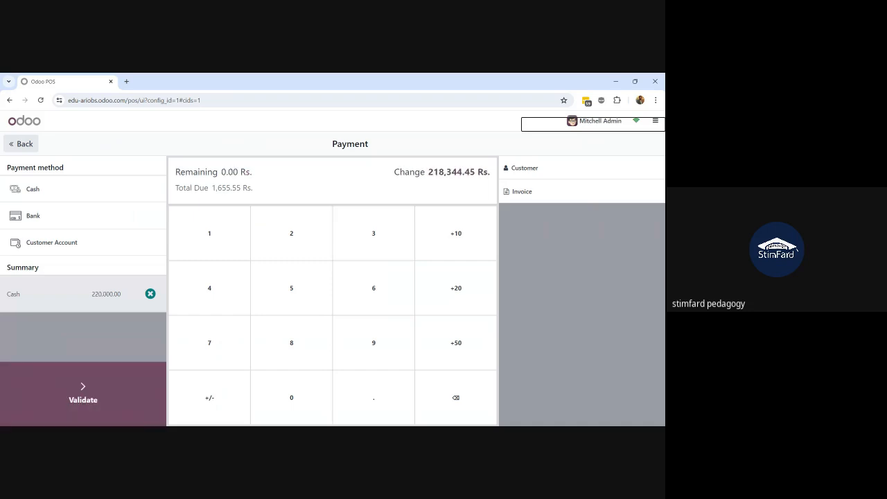
key(BackSpace)
key(BackSpace)
key(BackSpace)
key(BackSpace)
text(2)
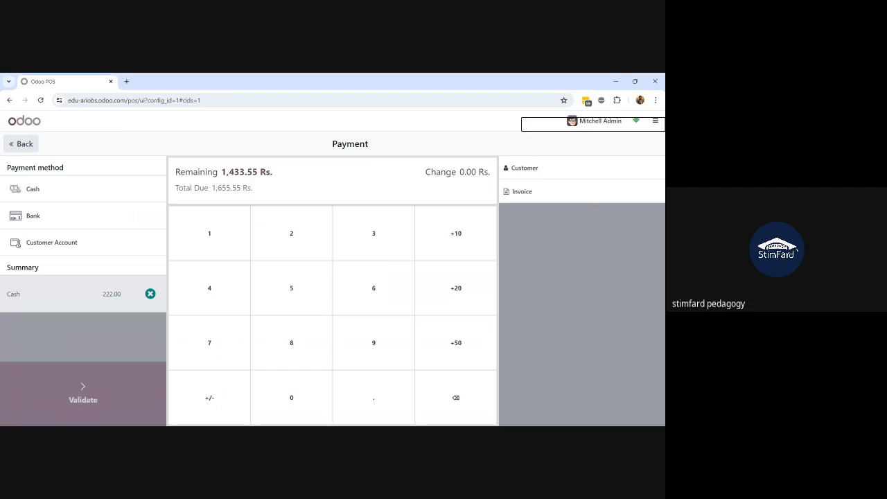
text(0)
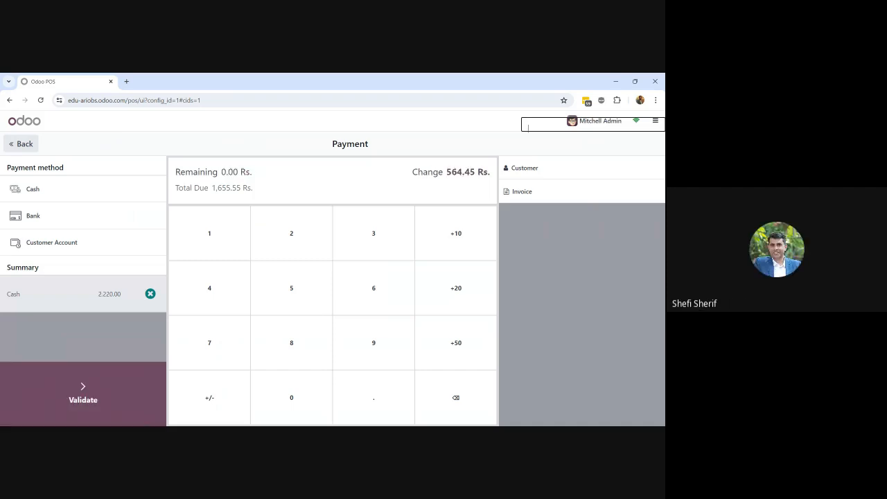
text(0)
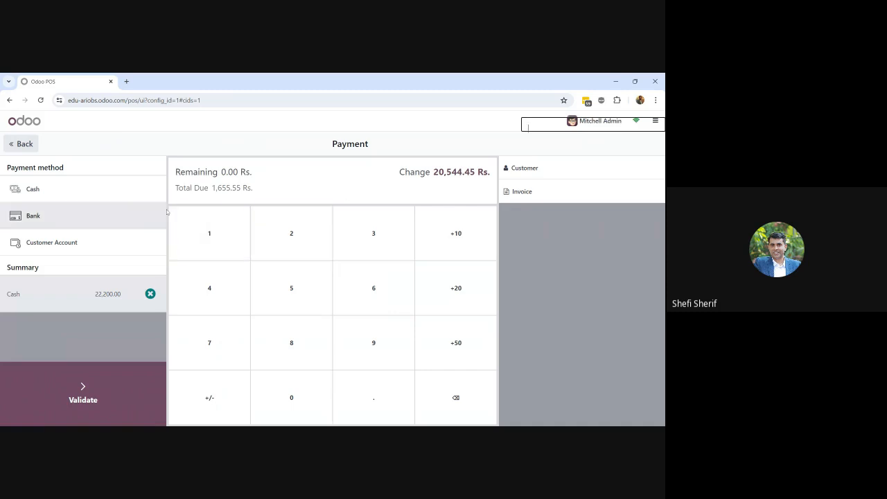
click(36, 146)
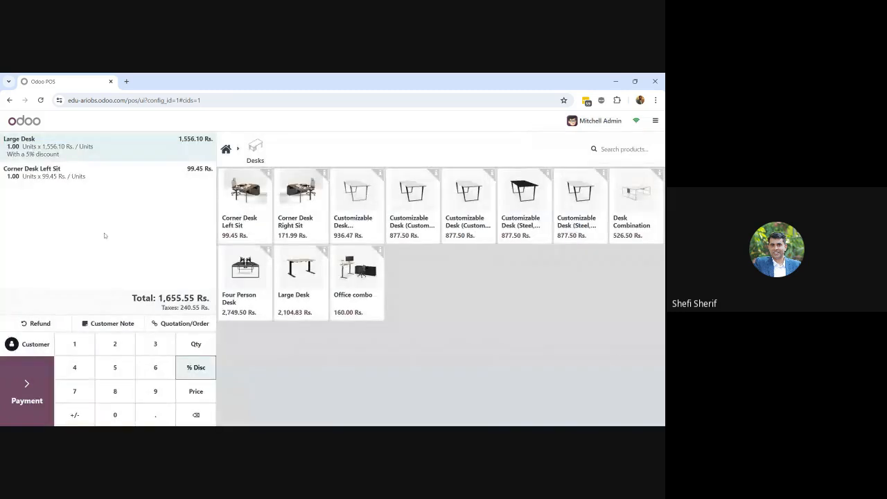
Replace the 22,200.00 cash line with an exact 1,655.55 cash payment, leaving 0.00 remaining
click(40, 385)
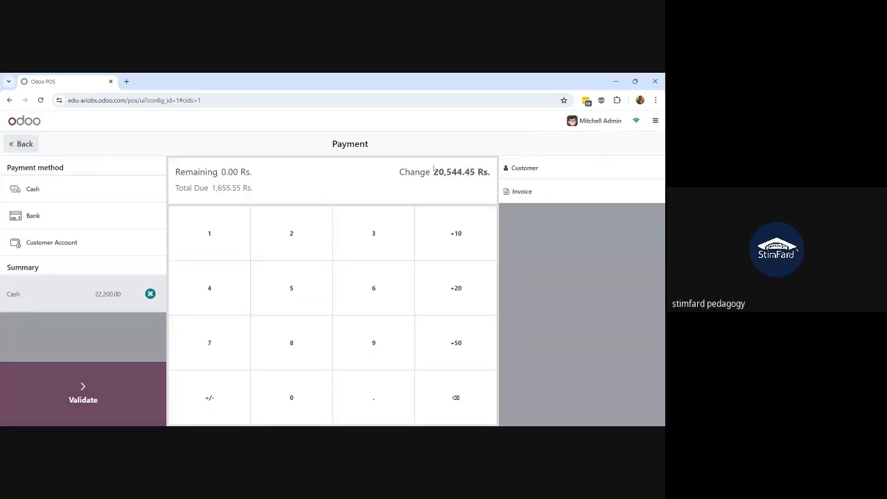
key(BackSpace)
key(BackSpace)
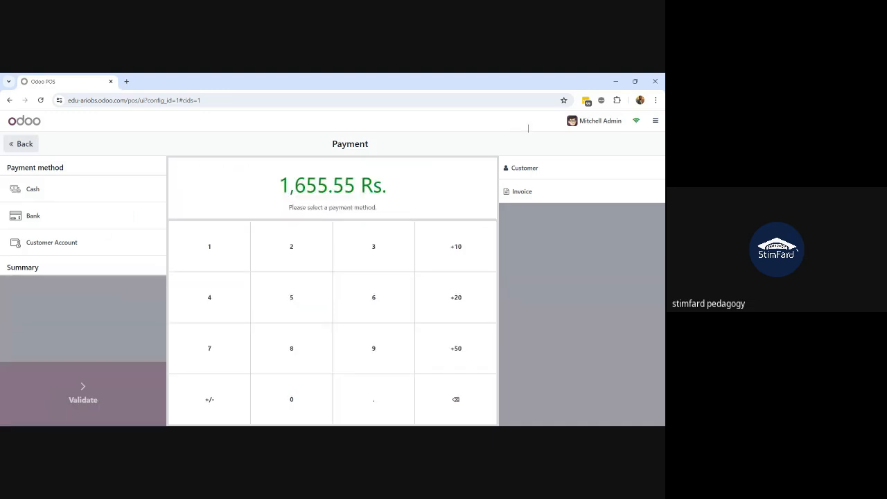
click(91, 191)
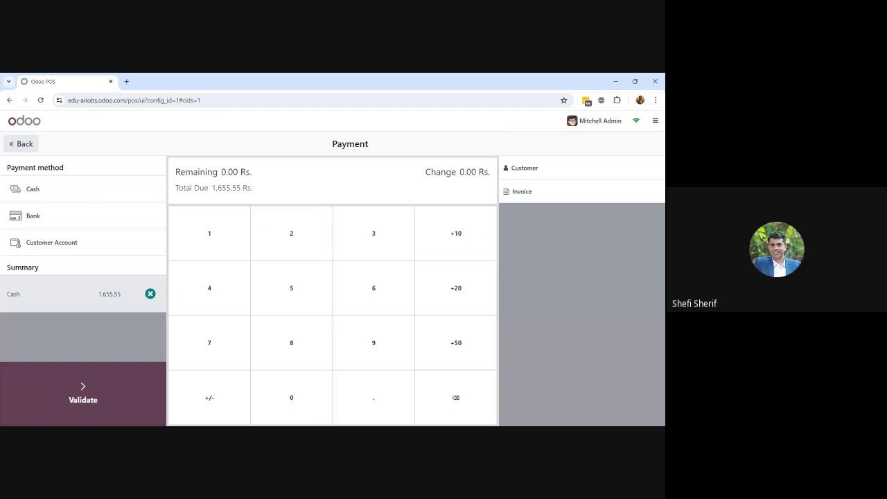
Re-enter the cash tendered as 2,000.00, so 344.45 Rs. change is due
text(22.00)
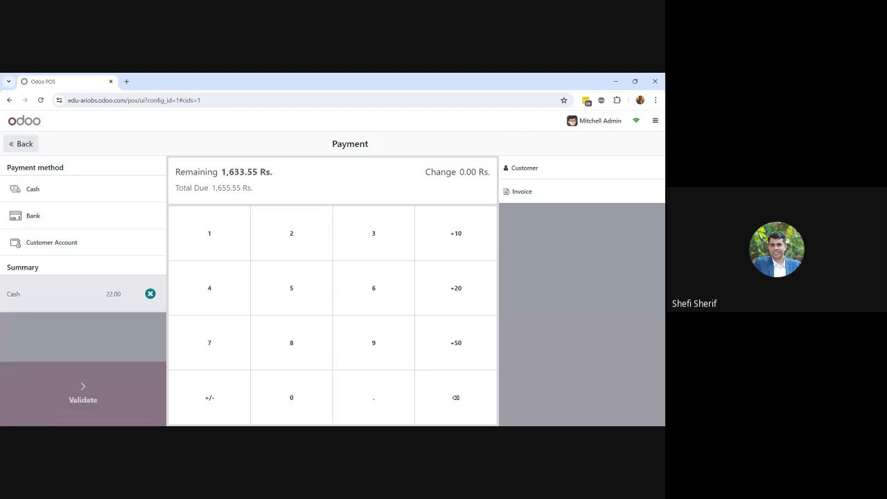
text(22,22)
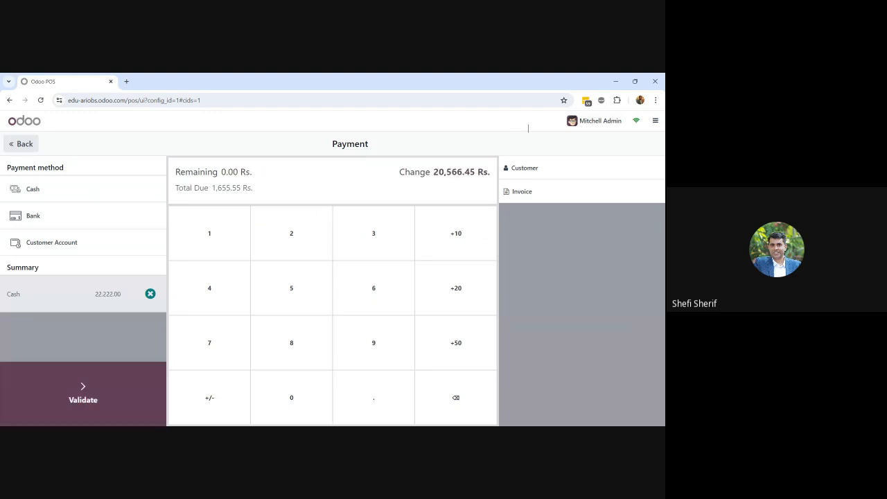
text(0)
key(BackSpace)
key(BackSpace)
key(BackSpace)
key(BackSpace)
key(BackSpace)
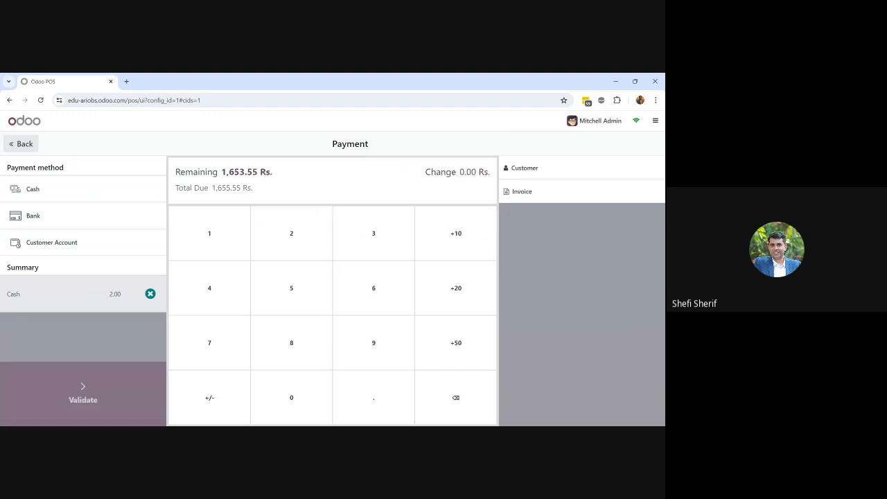
text(000)
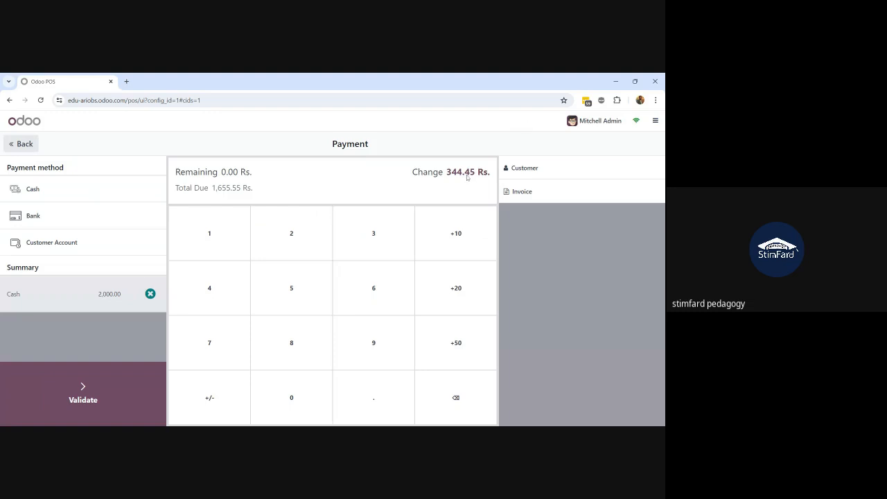
Validate the 1,655.55 Rs. cash payment and begin a fresh empty order
click(97, 411)
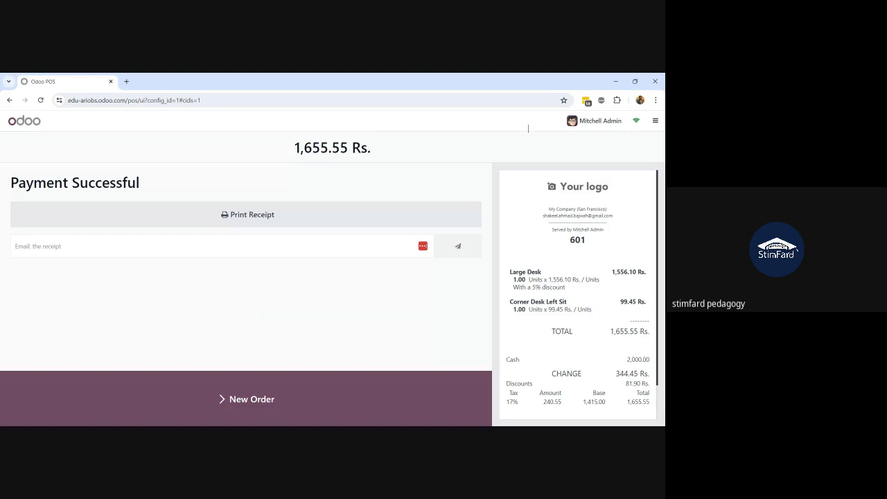
click(316, 398)
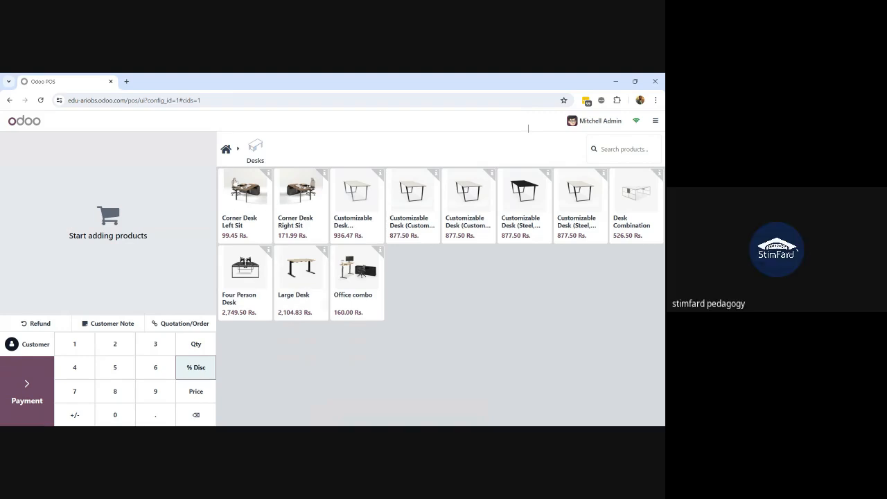
Sell a Four Person Desk and a Large Desk for 4,854.33 Rs., paid in full by Bank
click(252, 276)
click(302, 282)
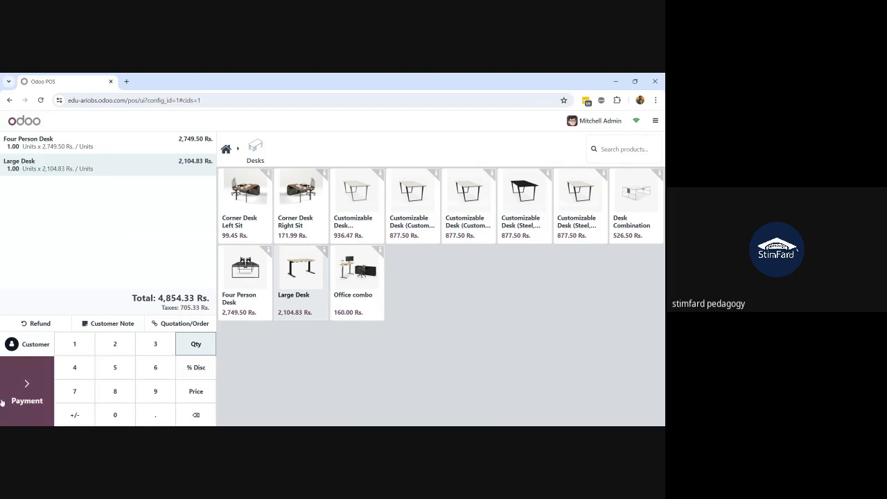
click(46, 381)
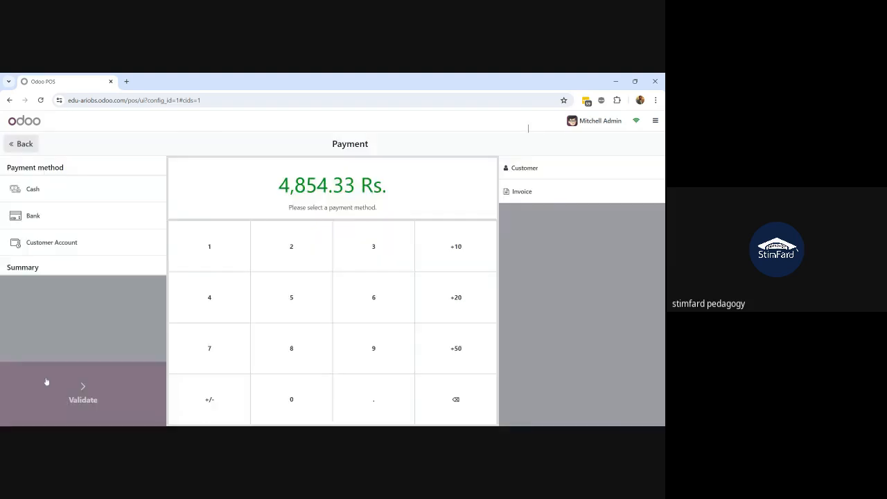
click(67, 216)
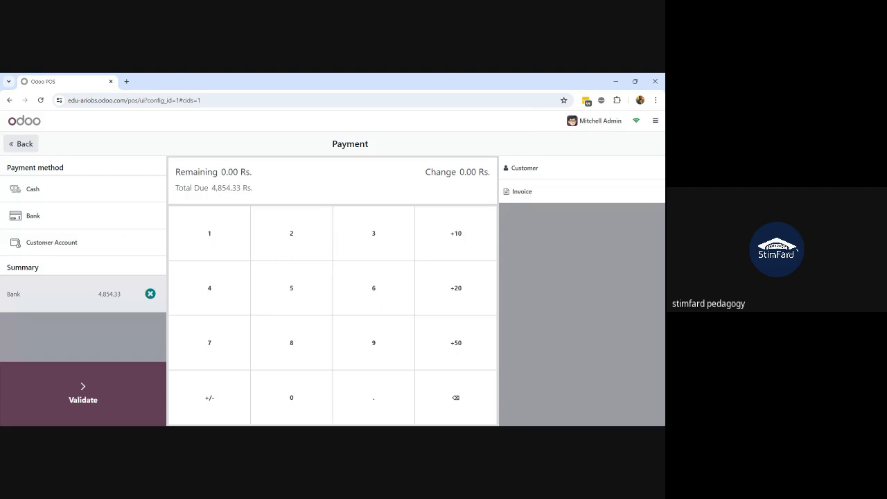
click(44, 402)
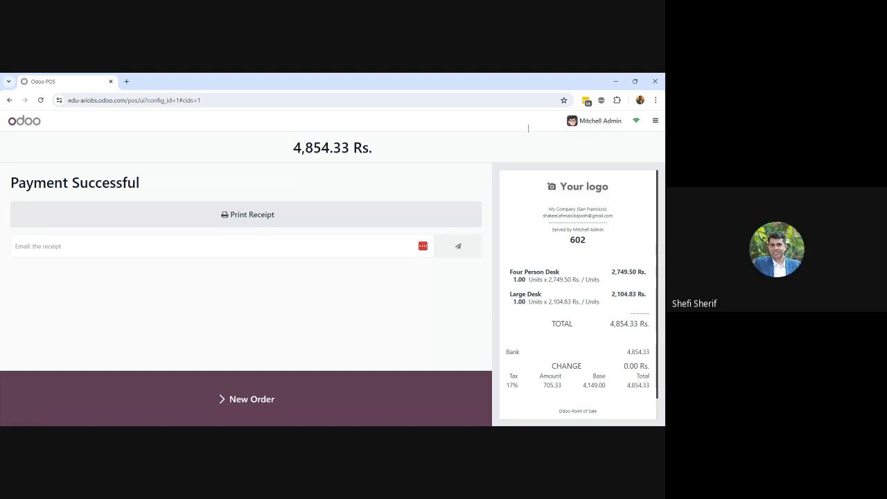
Start a new order and add a Four Person Desk to it
click(137, 402)
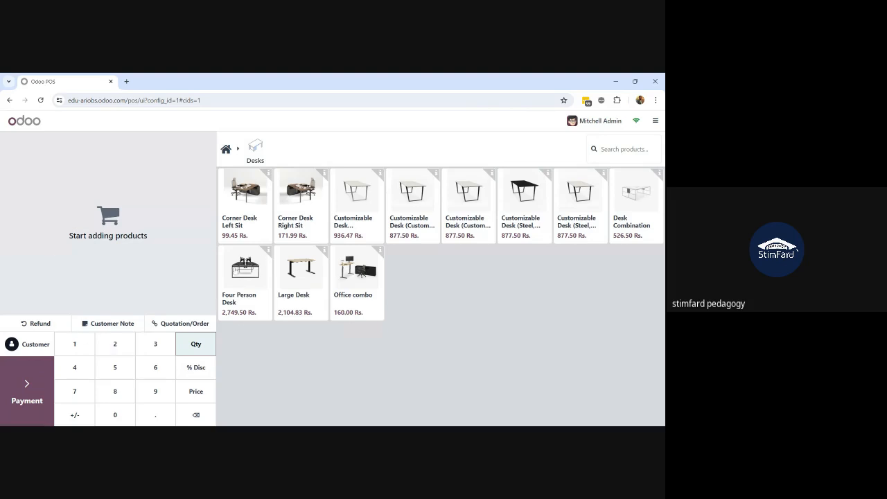
click(242, 273)
click(280, 278)
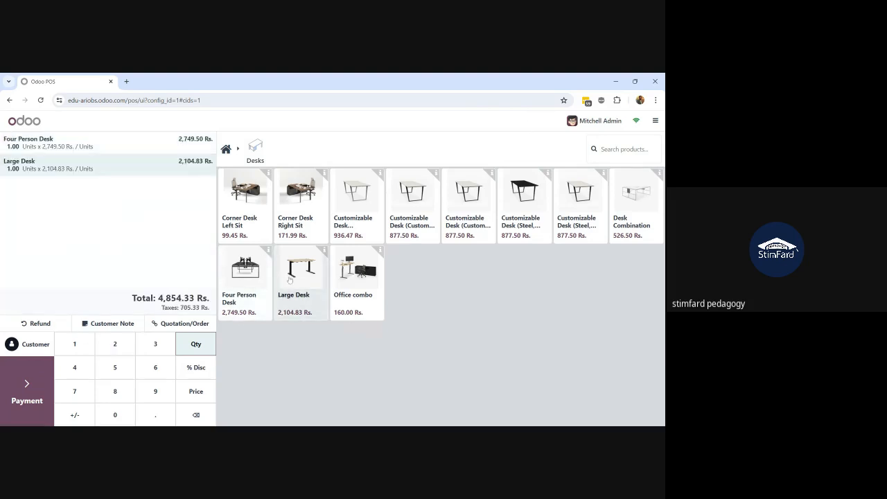
click(19, 403)
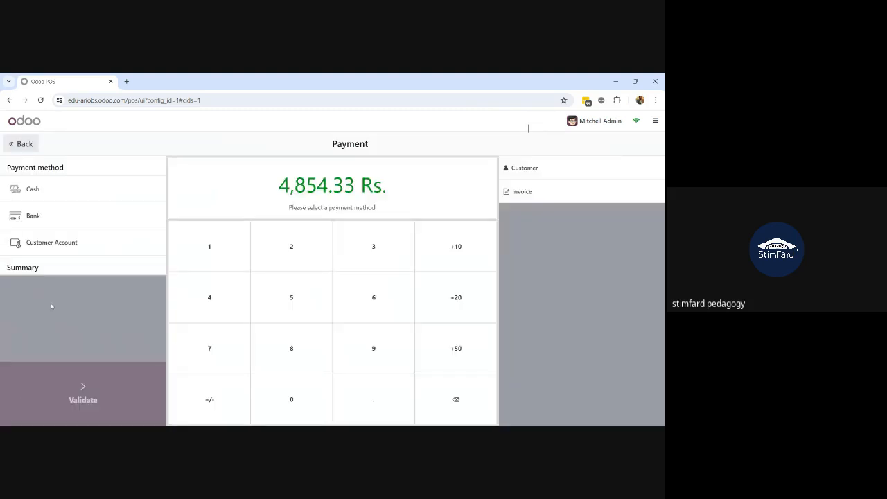
click(72, 251)
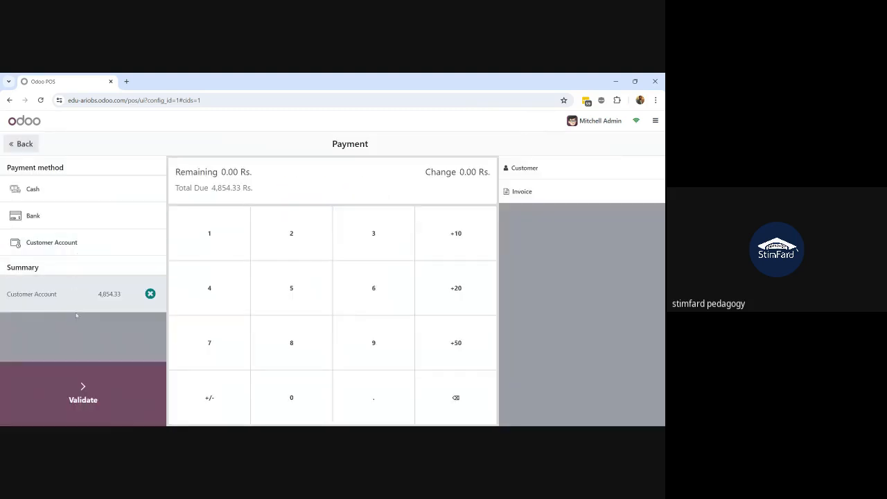
click(57, 251)
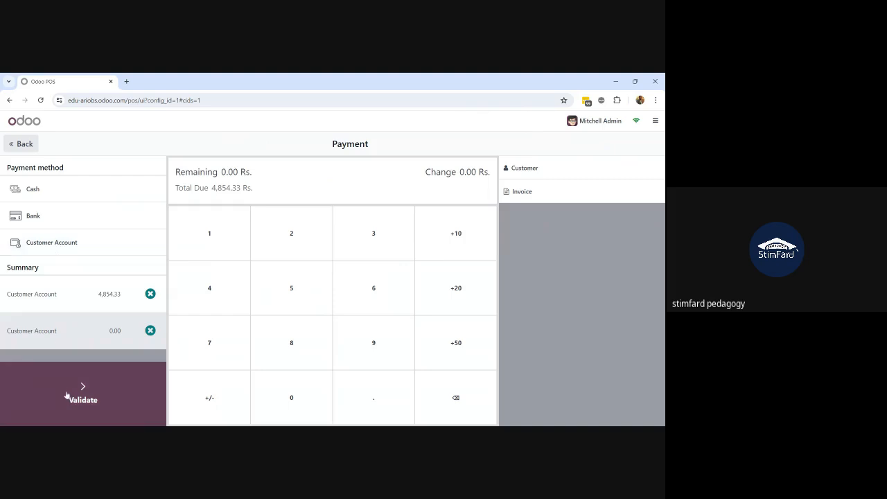
click(20, 143)
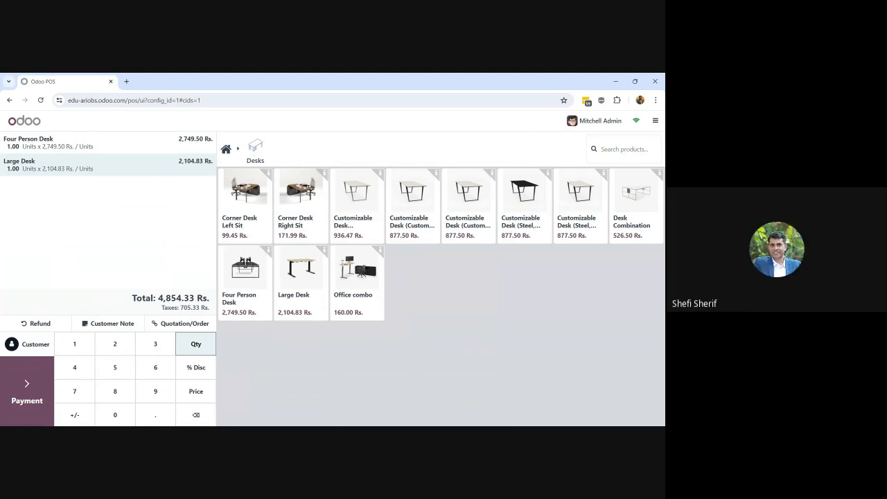
Assign a customer to the 4,854.33 Rs. desk order and validate payment via Customer Account
click(31, 354)
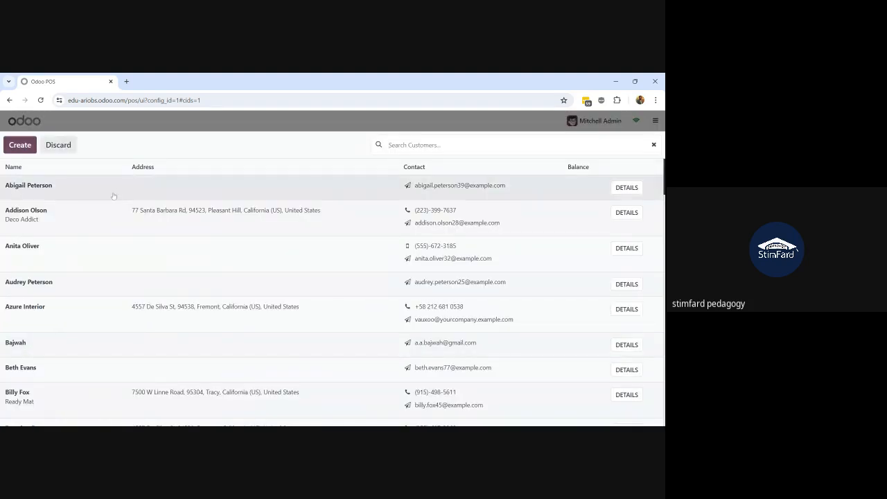
click(104, 218)
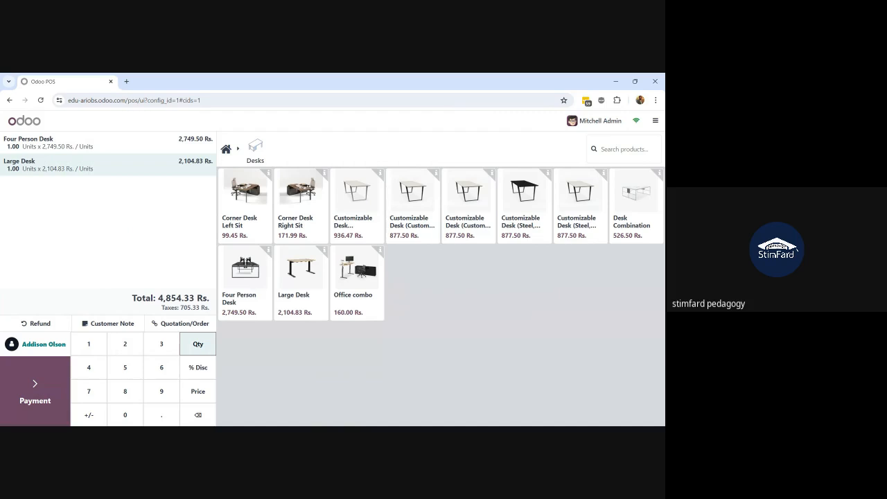
click(34, 388)
click(70, 244)
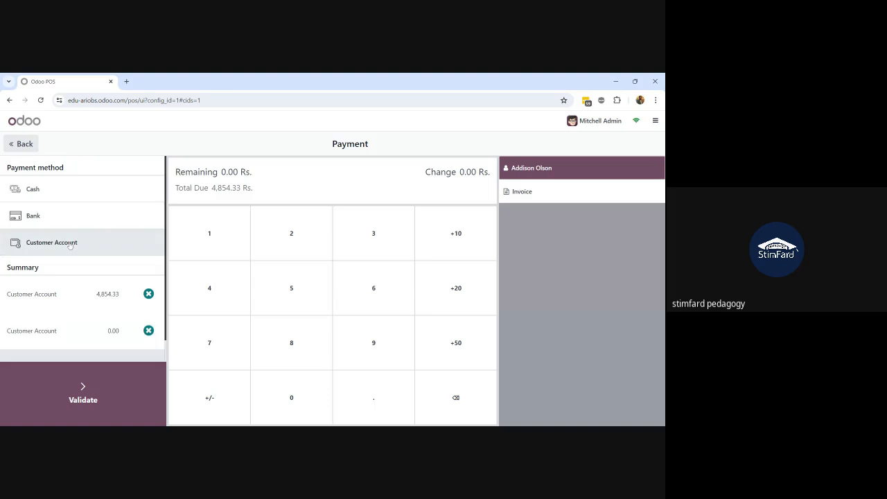
click(97, 413)
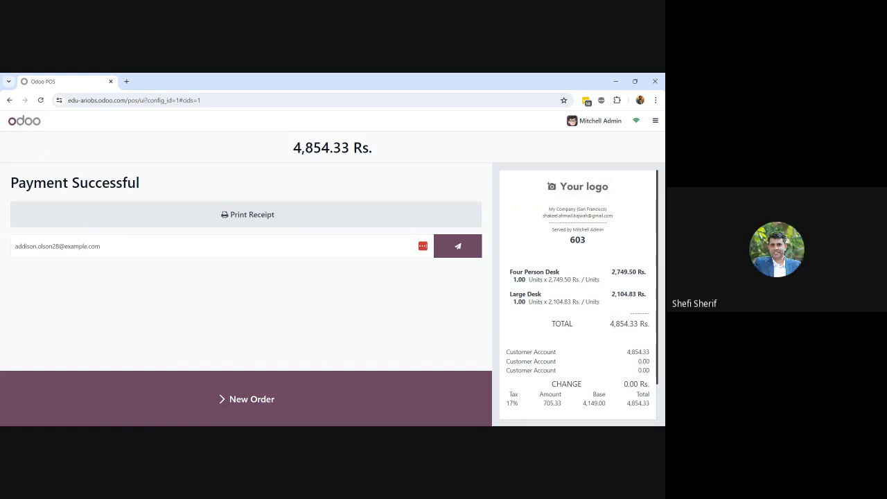
Begin a fresh order after the customer-account sale, with no customer set
click(224, 400)
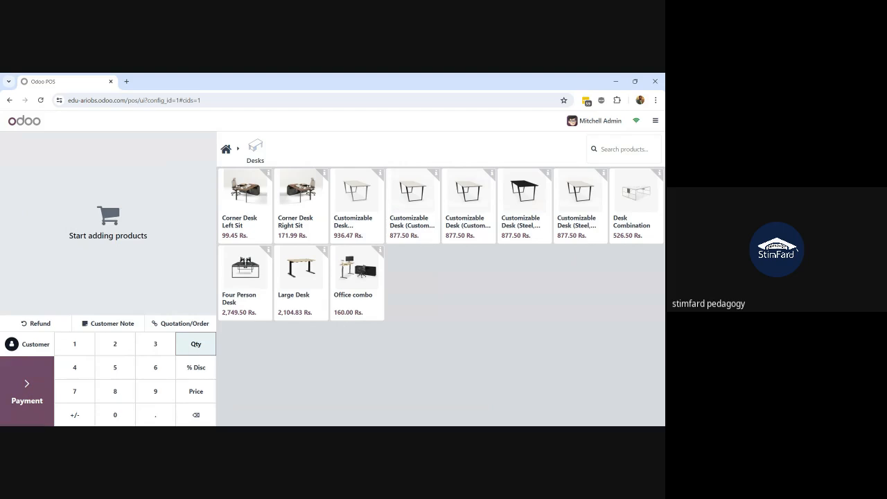
Refund one Corner Desk Left Sit from order 601, creating a -99.45 Rs. refund order
click(46, 324)
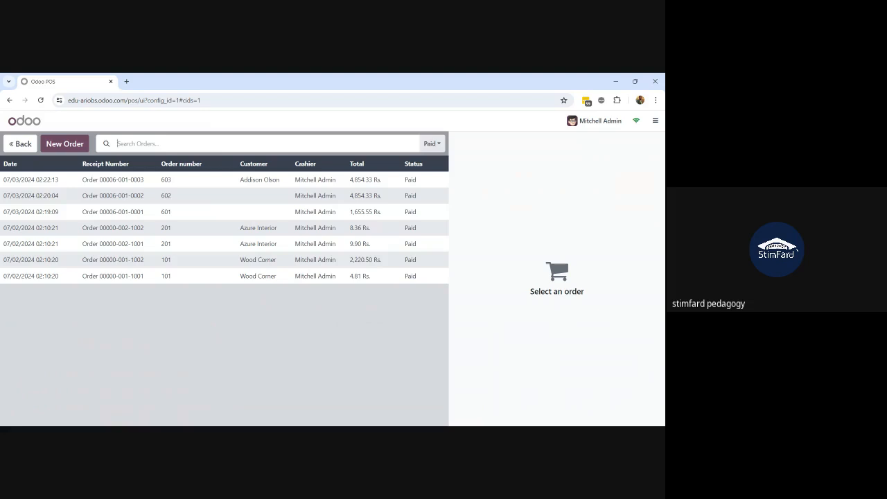
click(102, 217)
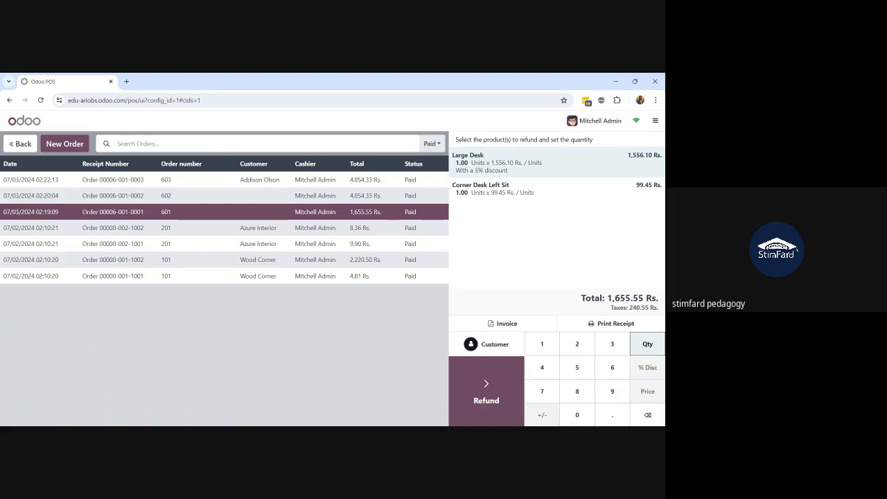
click(513, 187)
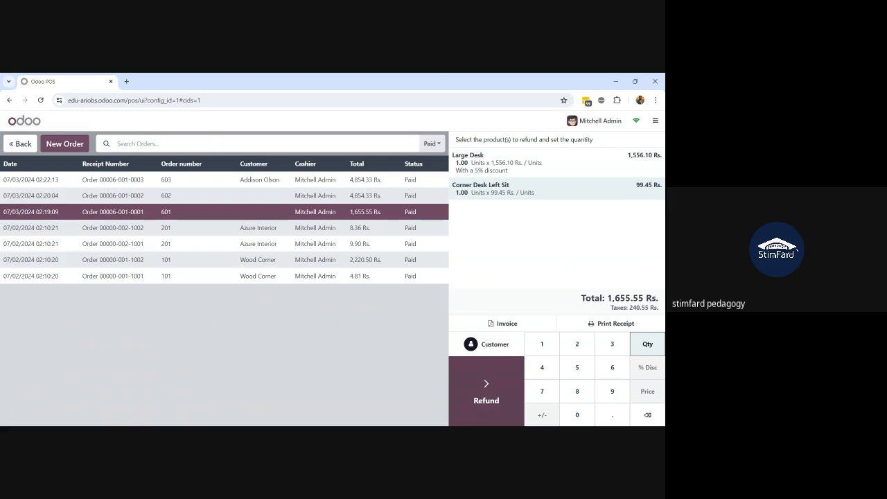
key(1)
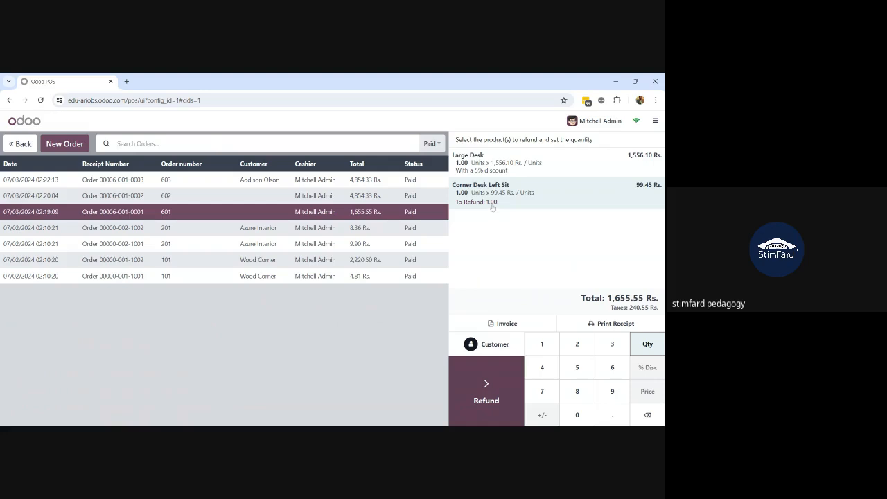
click(486, 399)
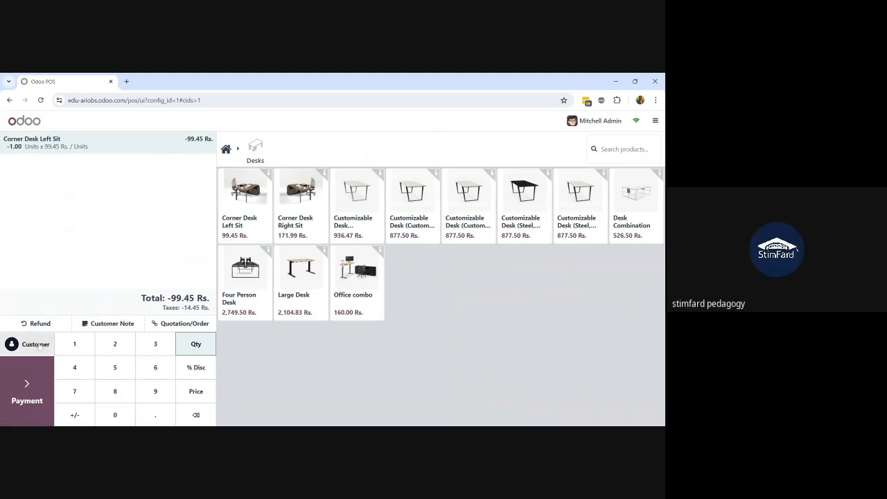
Pay out the -99.45 Rs. desk refund in cash and validate it as receipt 604
click(29, 396)
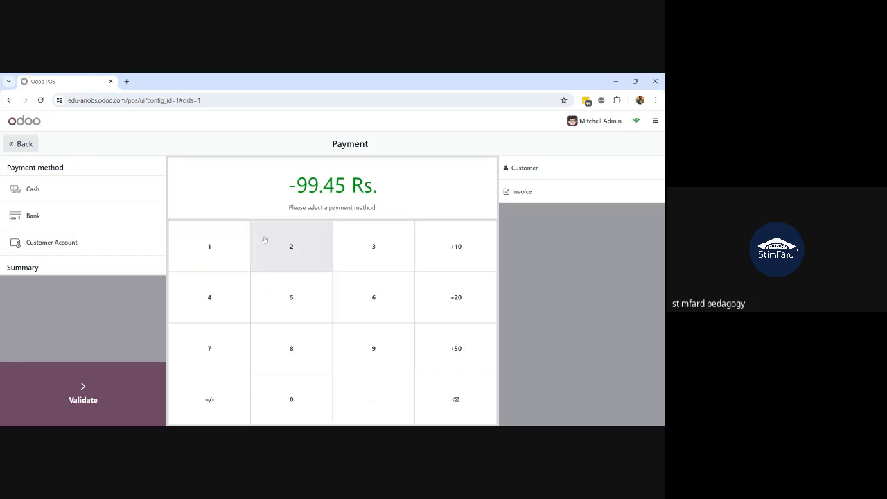
click(67, 196)
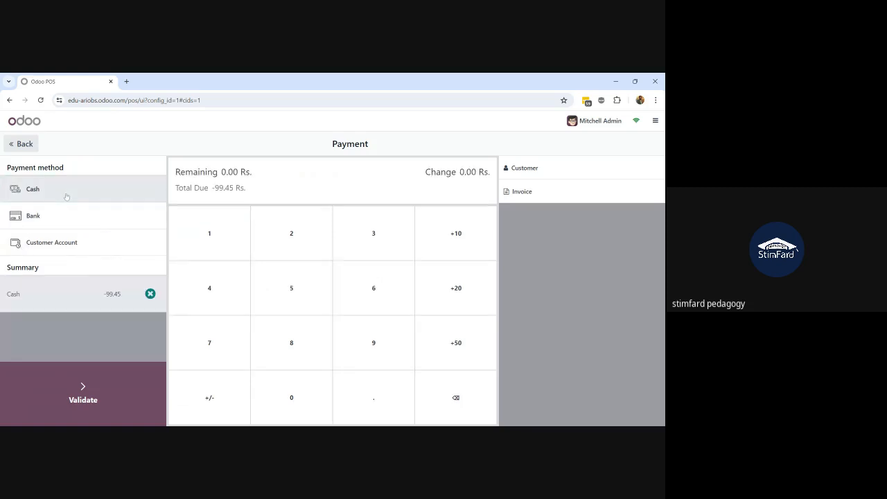
click(86, 389)
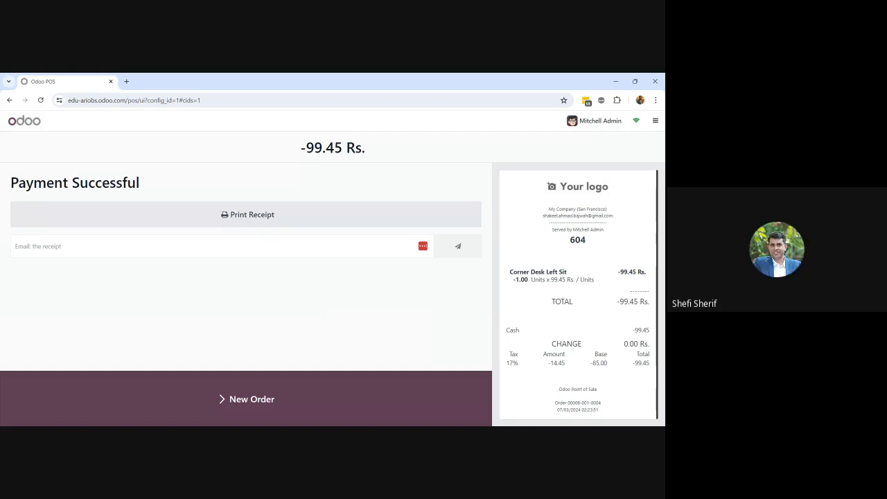
Start a fresh empty order showing the Desks product grid after the refund
click(241, 409)
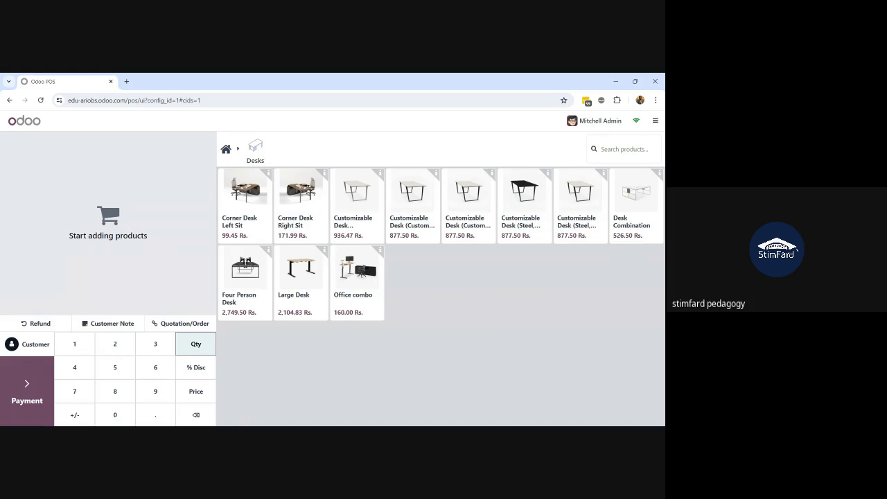
Browse the quotation and sales order list, checking S00046's options without settling it
click(186, 326)
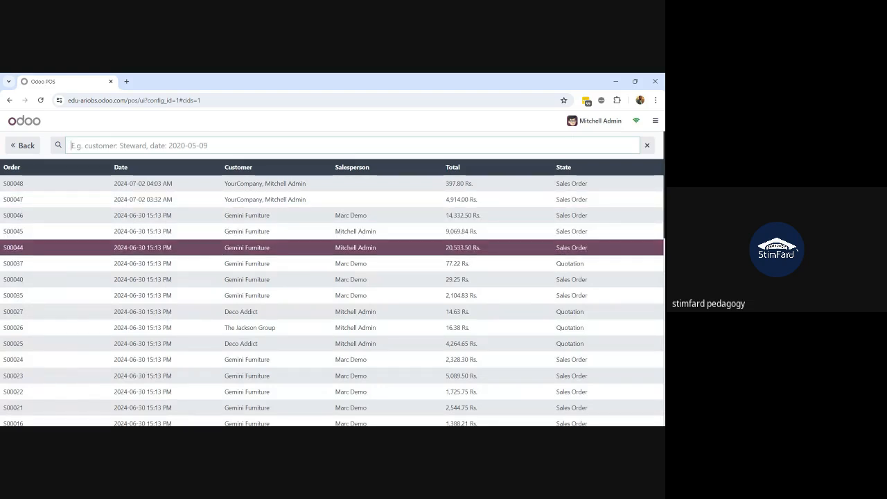
click(179, 215)
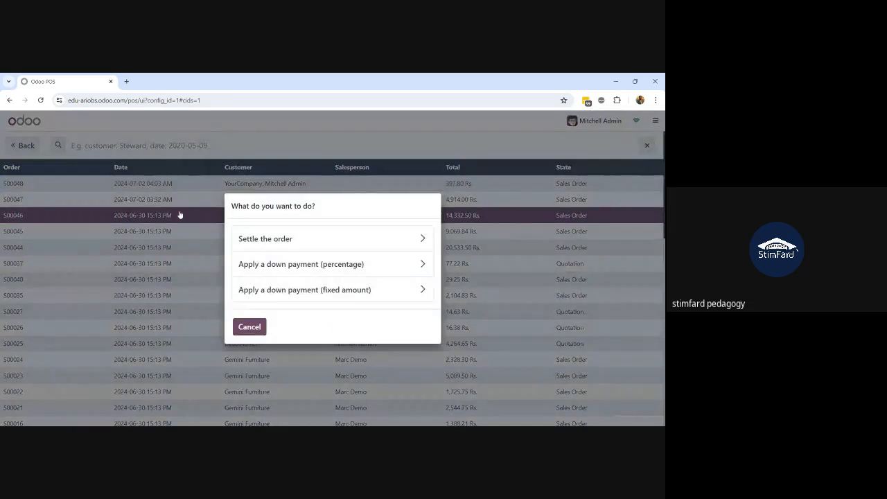
click(248, 329)
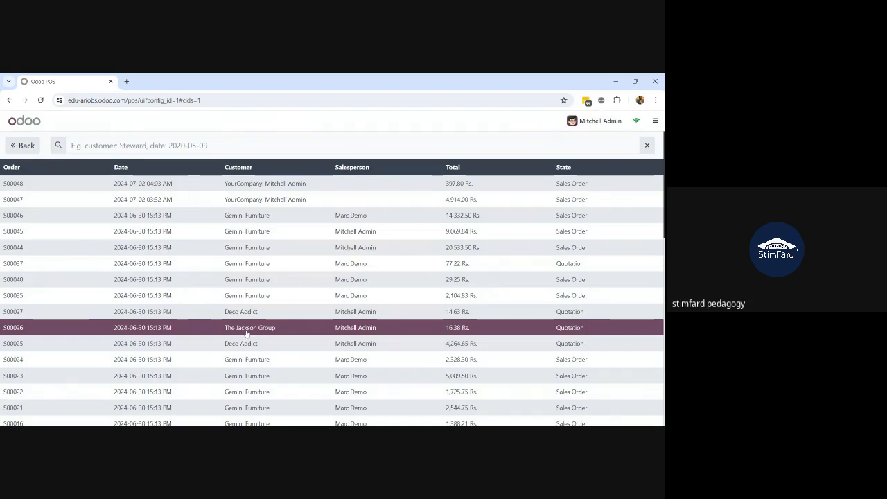
Go back and open Close Session, showing 4 orders totalling 11,264.76 Rs. with 3,796.10 Rs. cash expected
click(31, 147)
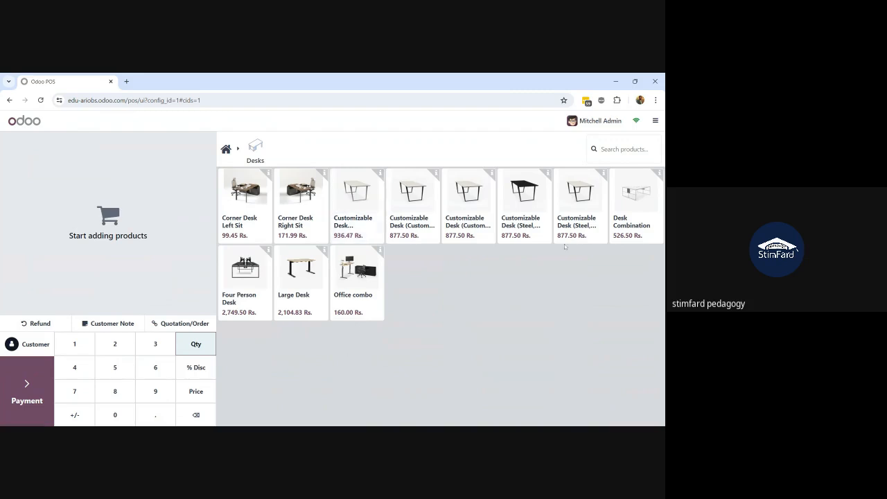
click(658, 124)
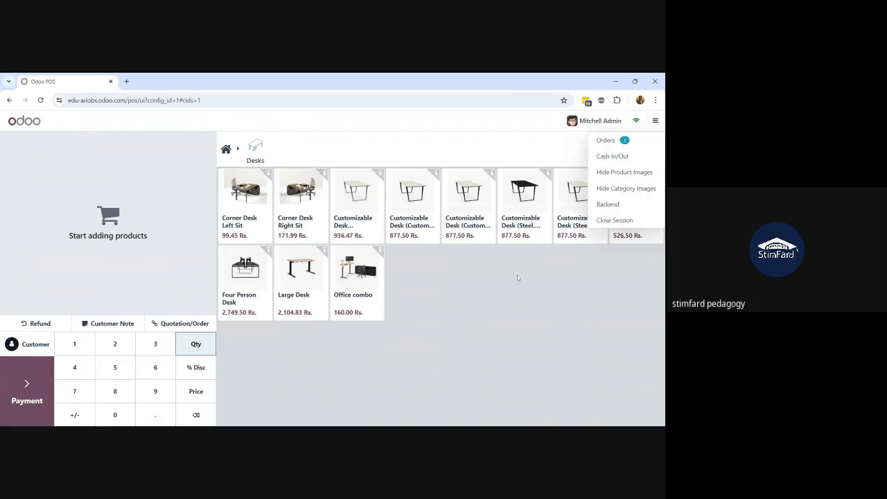
click(606, 223)
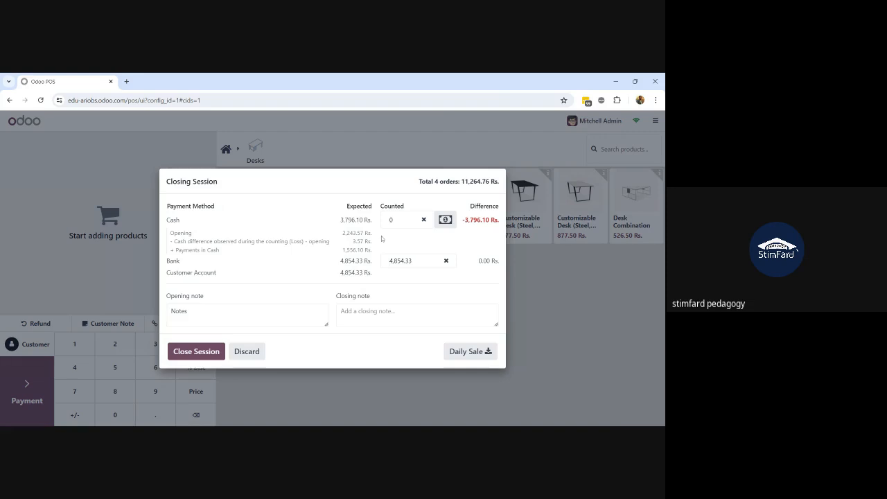
Count 4,000 Rs. in cash, close the Lahore Branch session and accept the cash difference
double_click(391, 220)
text(4000)
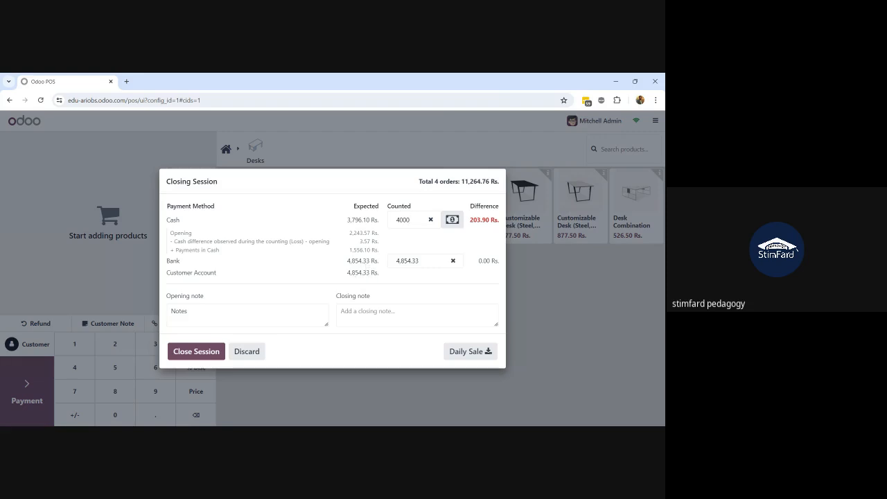
key(Tab)
click(381, 278)
click(195, 357)
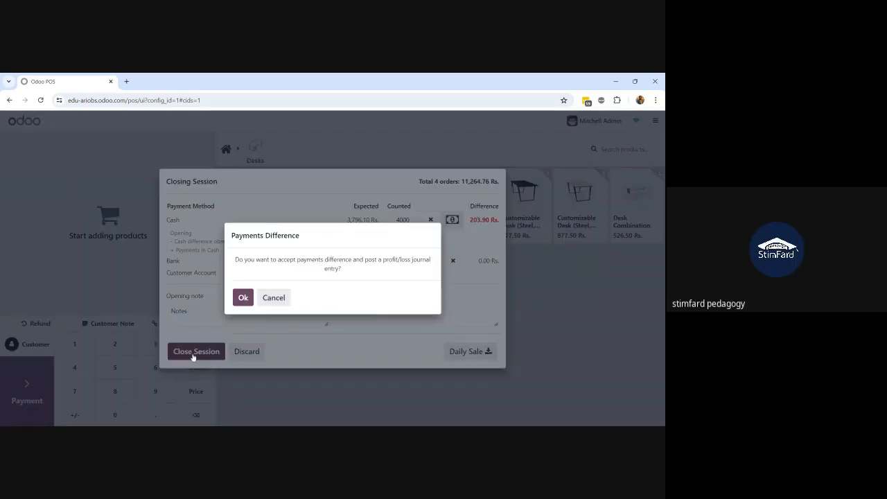
click(243, 298)
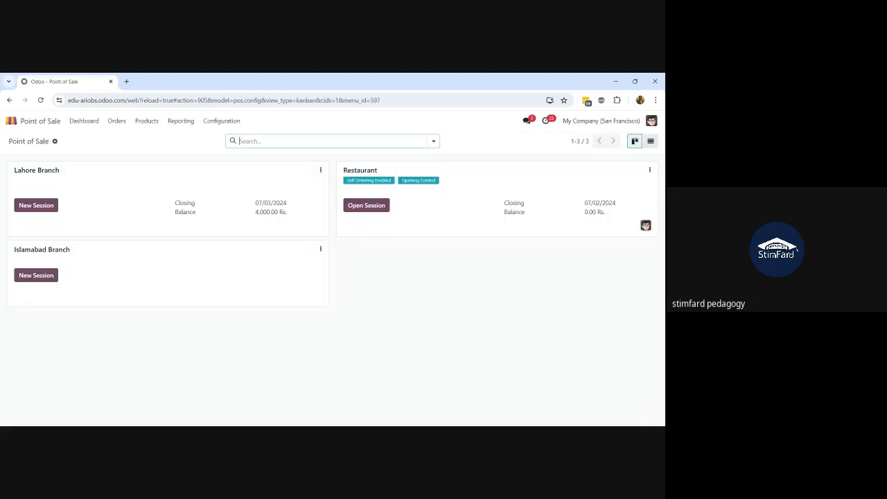
Glance at the POS orders list, then start a new quotation in the Sales app
click(116, 121)
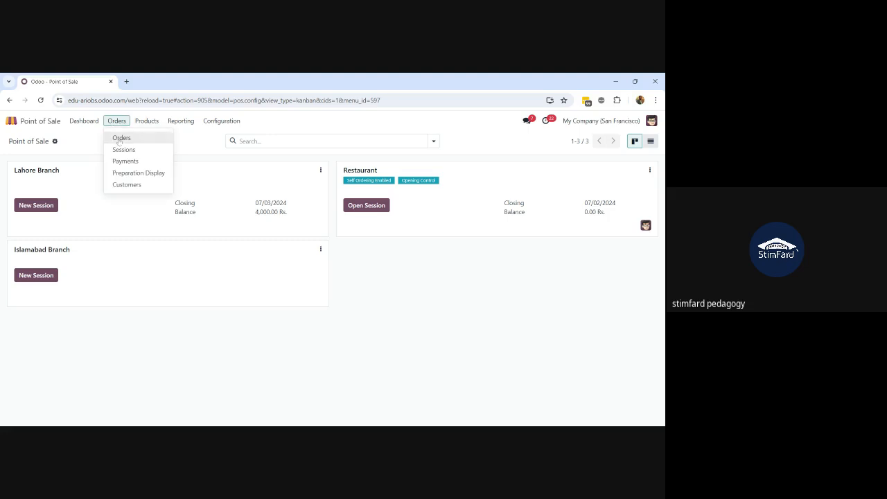
click(121, 138)
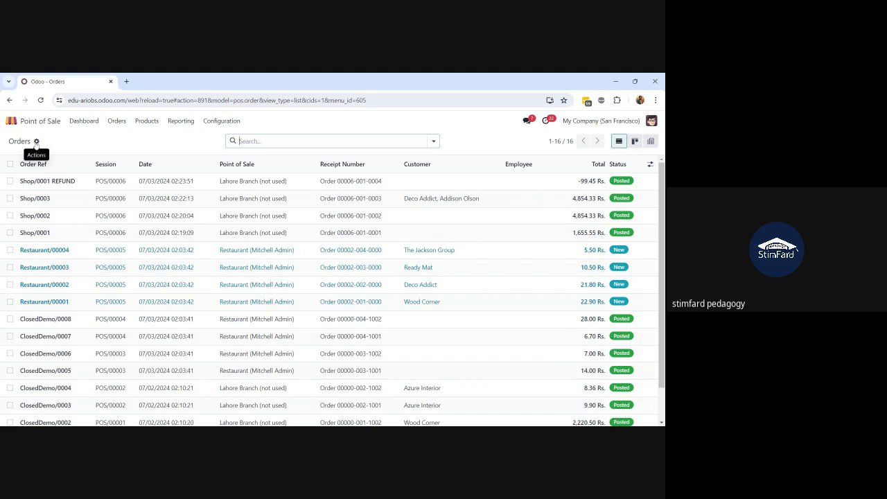
click(11, 122)
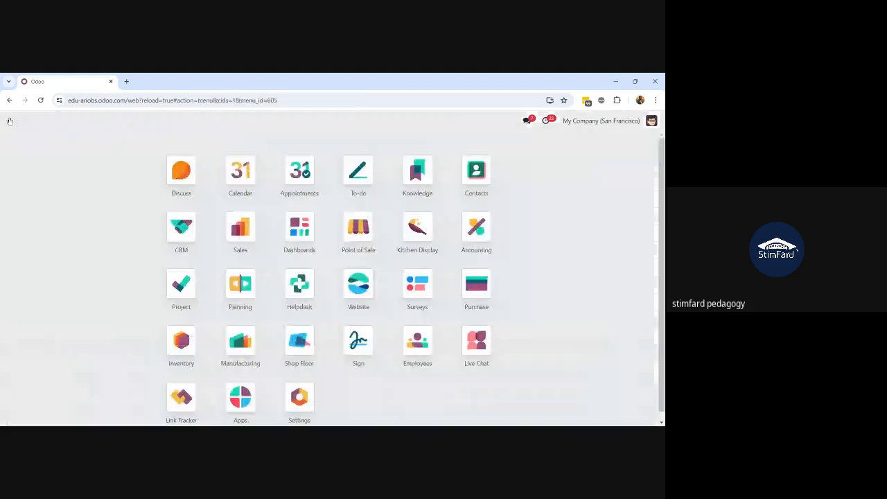
text(sale)
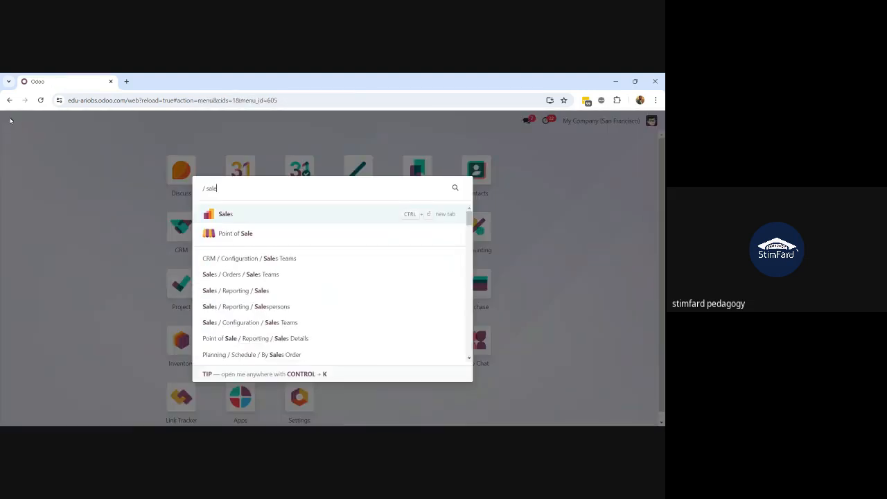
key(Return)
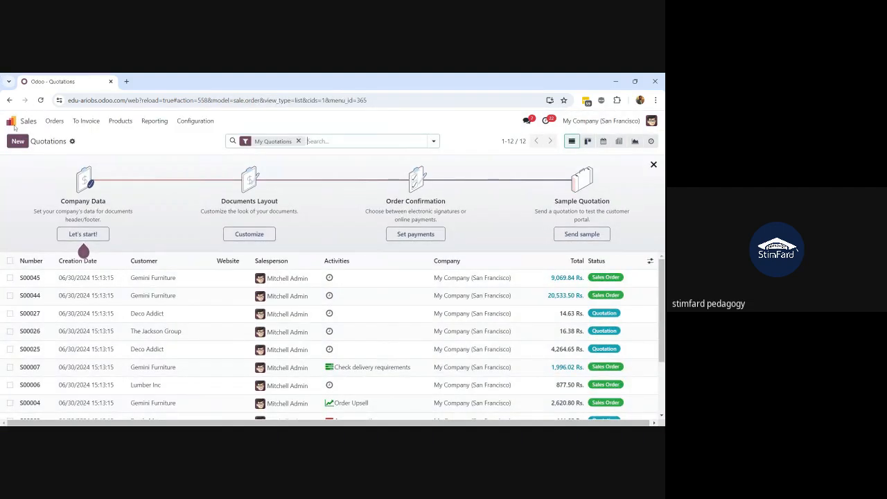
click(17, 140)
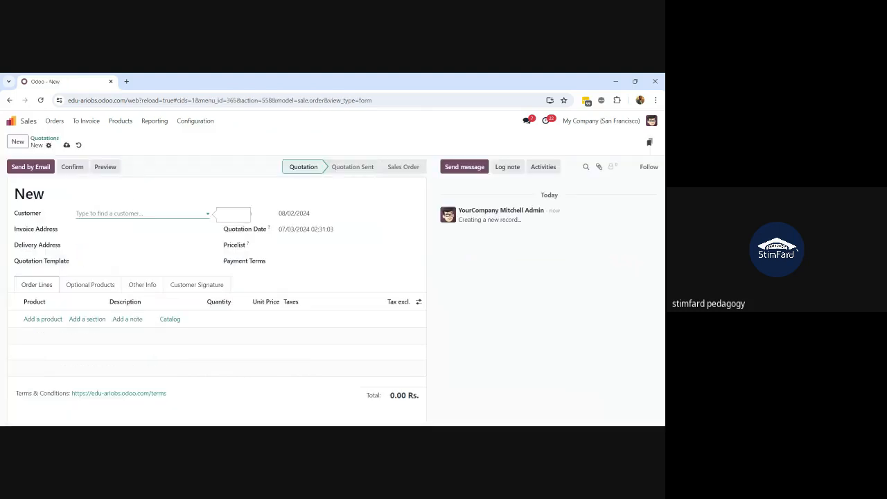
Set Wood Corner as customer and add a Chair floor protection line
click(110, 214)
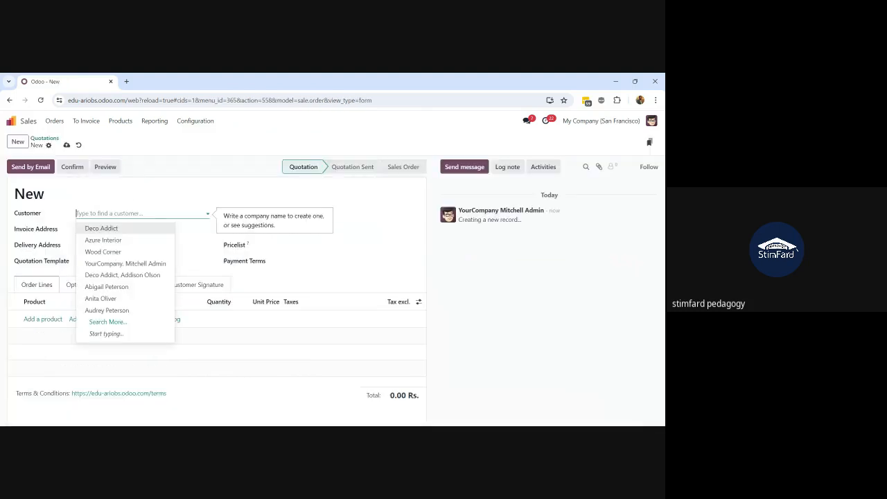
click(104, 252)
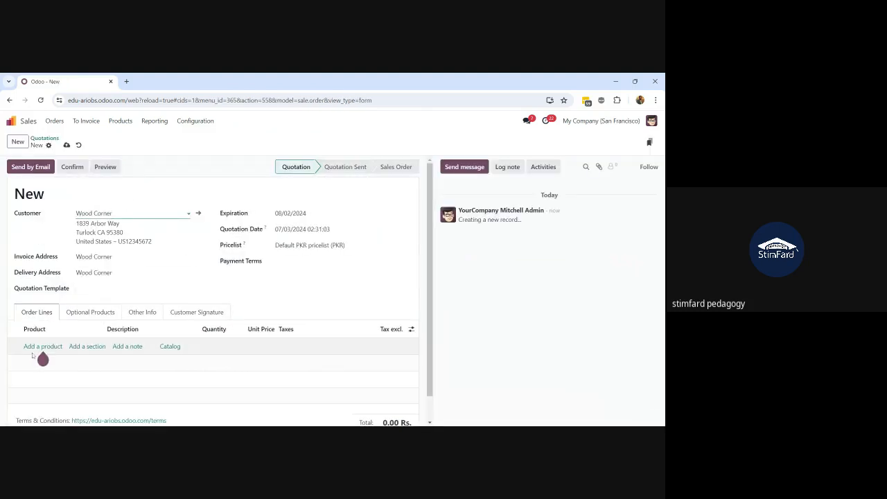
click(32, 348)
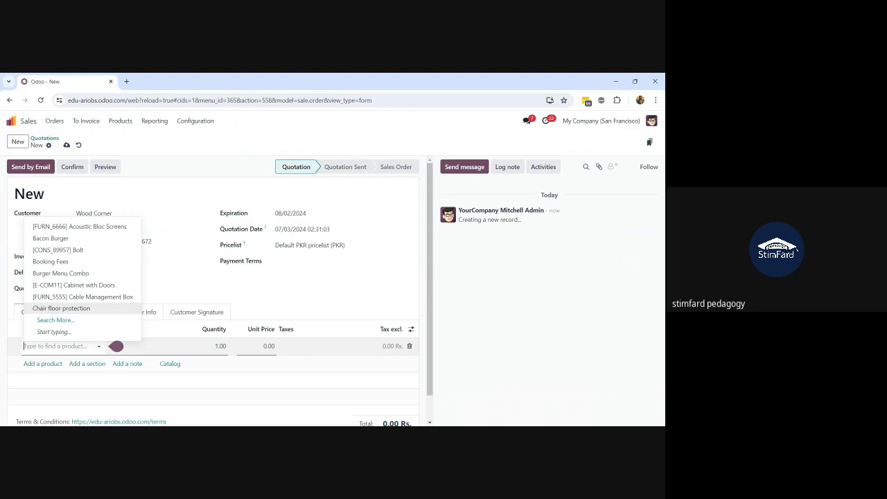
click(80, 309)
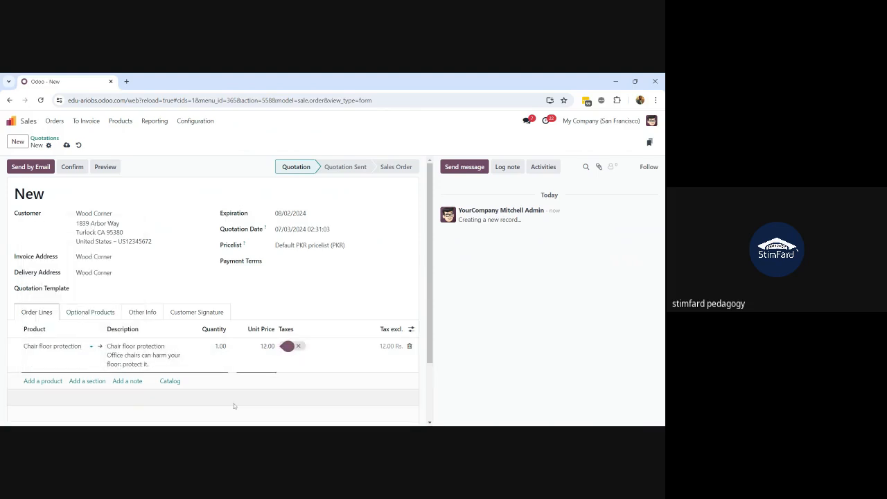
Set the quantity to 100, remove the empty line and confirm the sales order
click(221, 353)
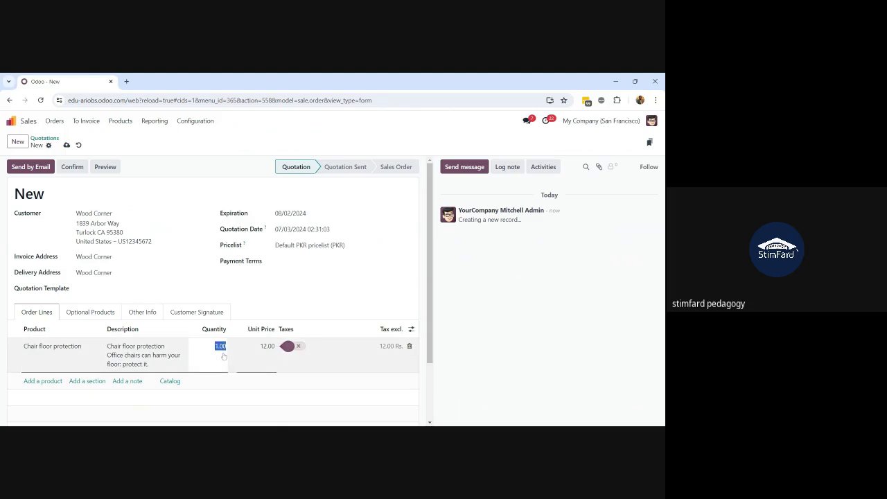
text(100)
key(Return)
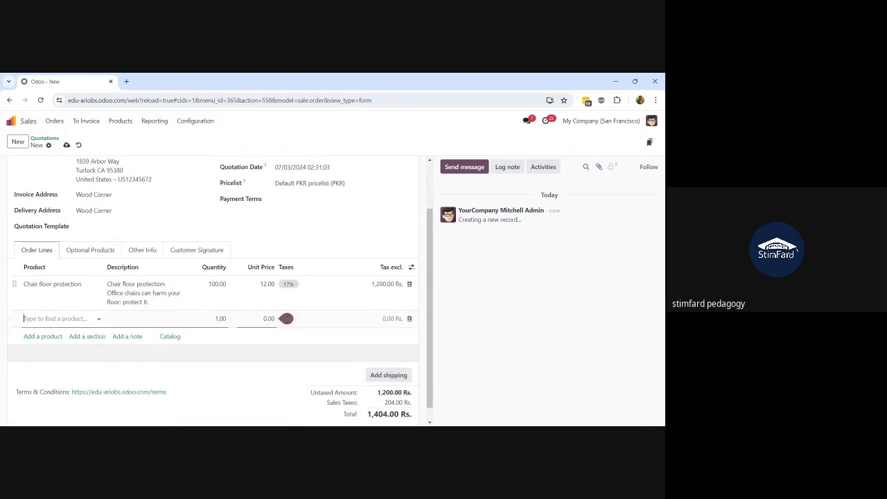
click(409, 319)
scroll(277, 357, up, 2)
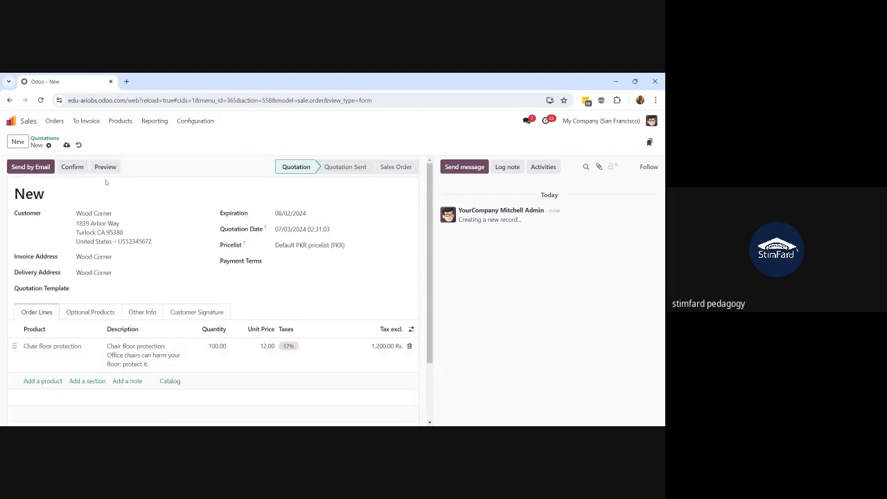
click(78, 170)
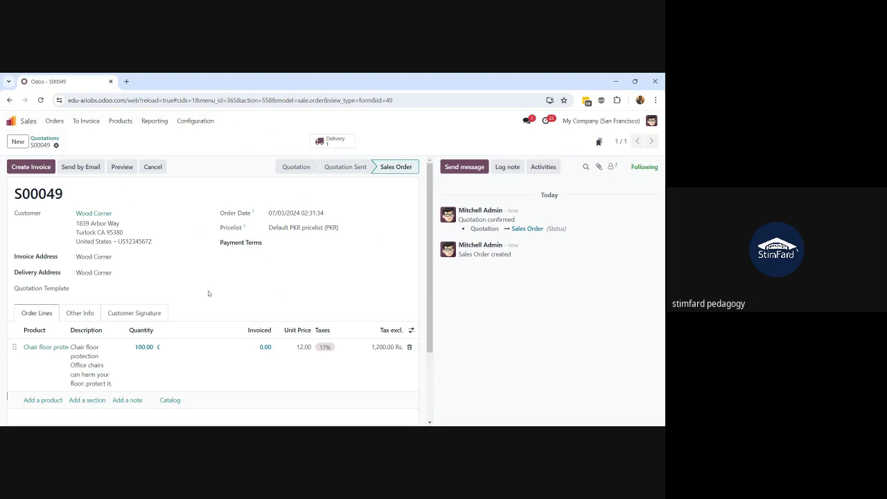
scroll(208, 292, down, 3)
scroll(208, 294, up, 3)
Open a new Lahore Branch POS session with 4,000.00 Rs. opening cash
click(11, 121)
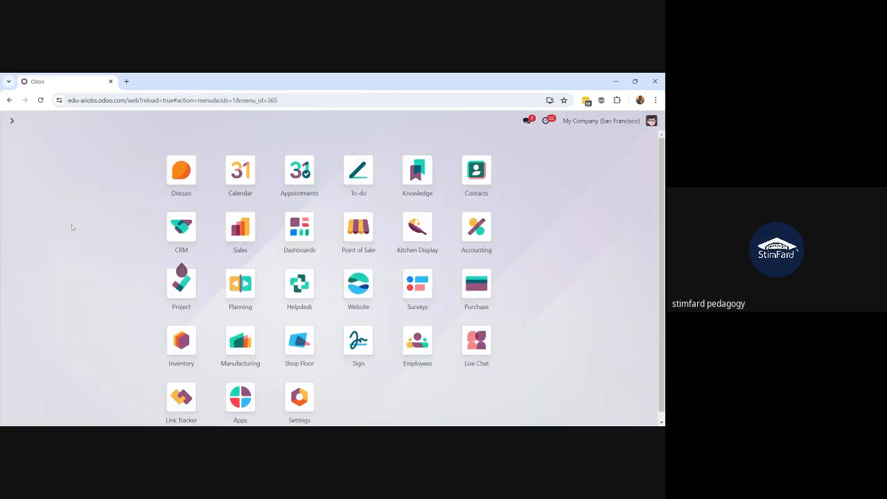
text(pos)
key(Return)
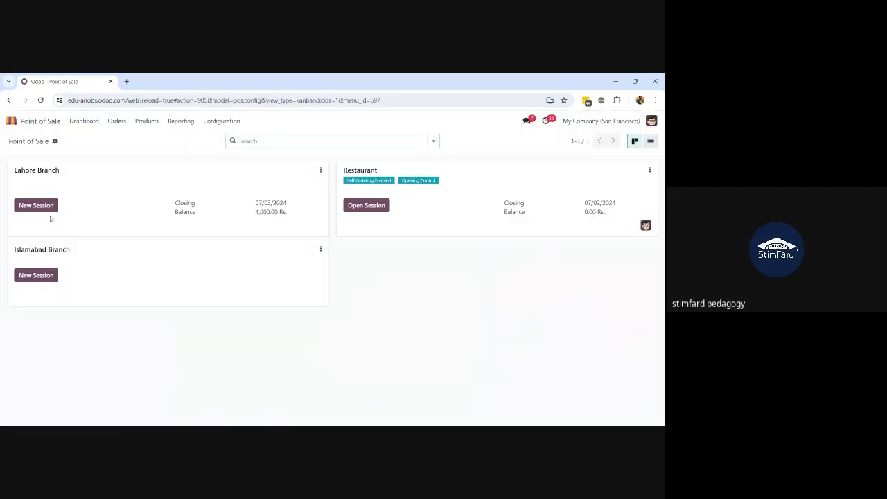
click(38, 206)
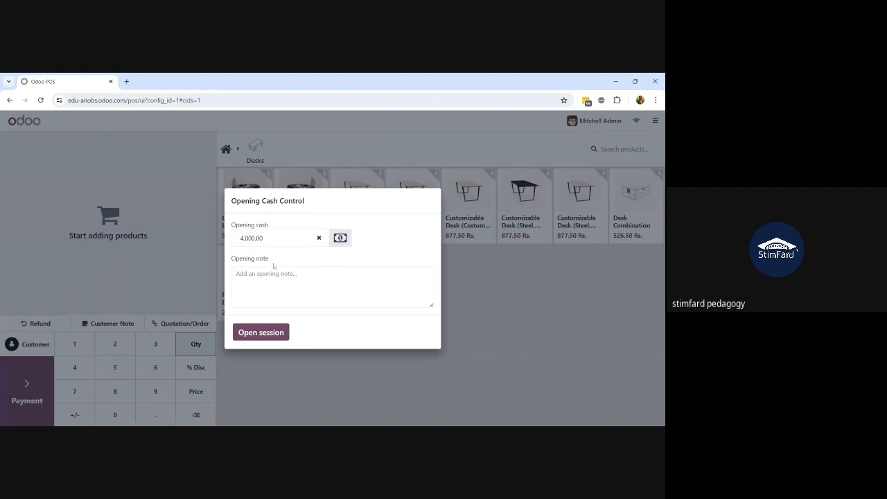
click(260, 334)
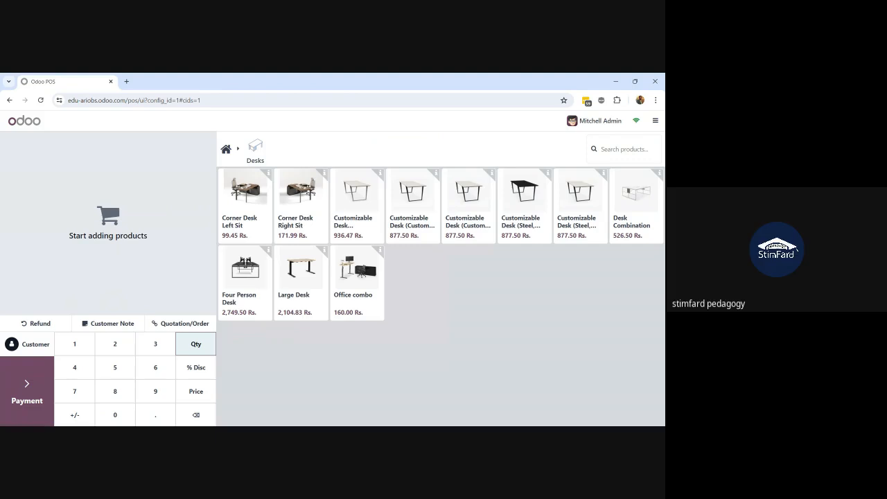
Settle sales order S00049 for Wood Corner in the register, importing its products
click(176, 330)
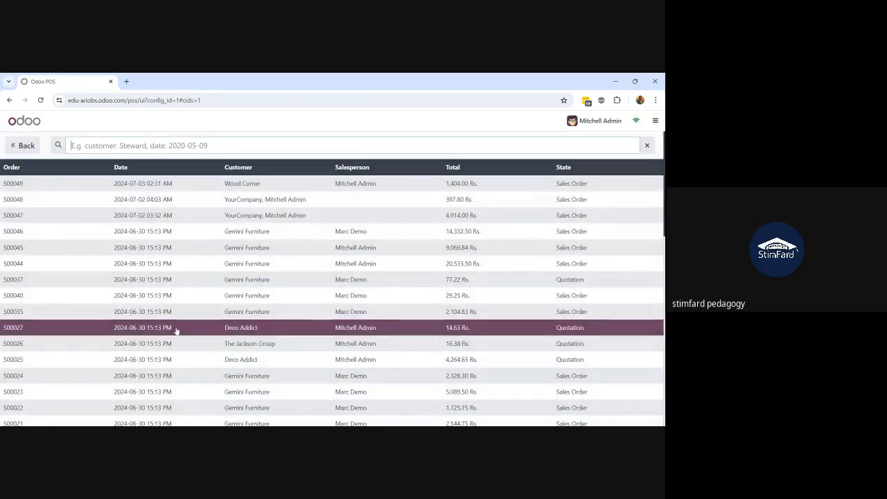
click(248, 191)
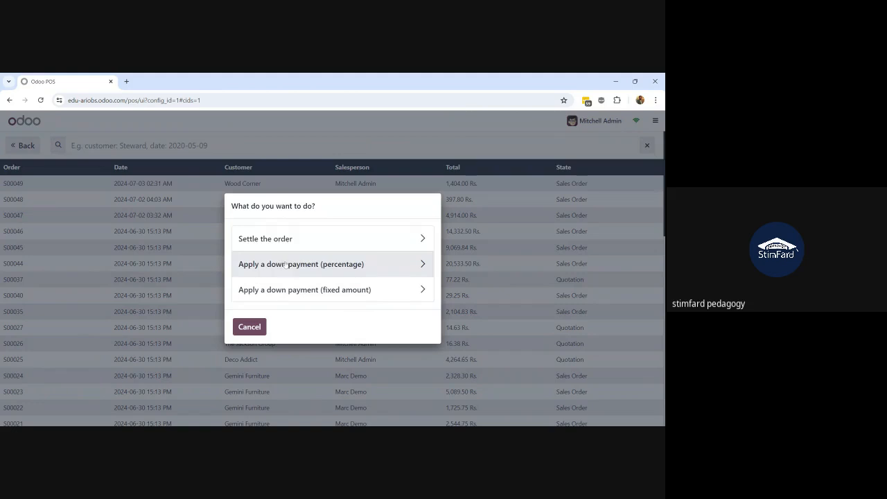
click(289, 239)
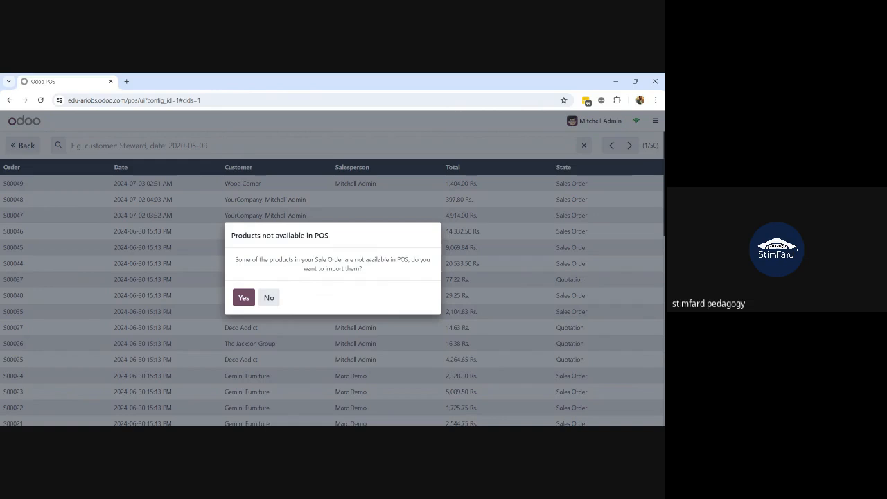
click(243, 298)
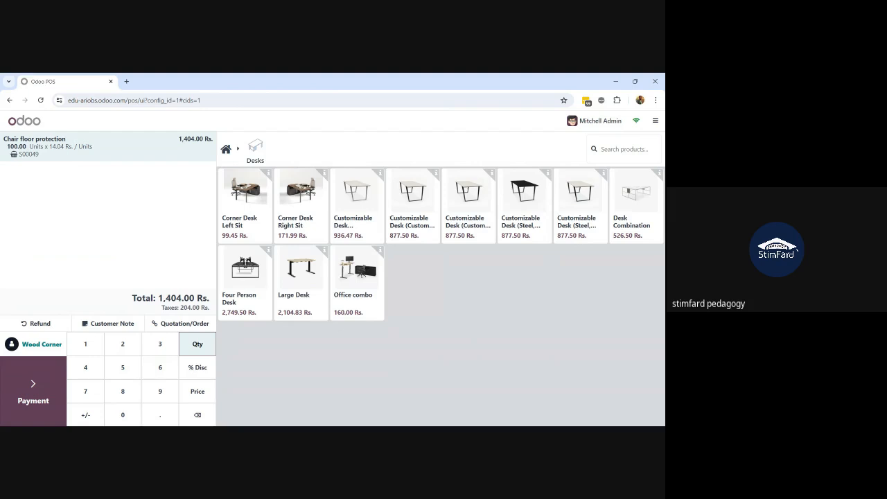
Pay the 1,404.00 Rs. order on Customer Account and begin a new order
click(47, 383)
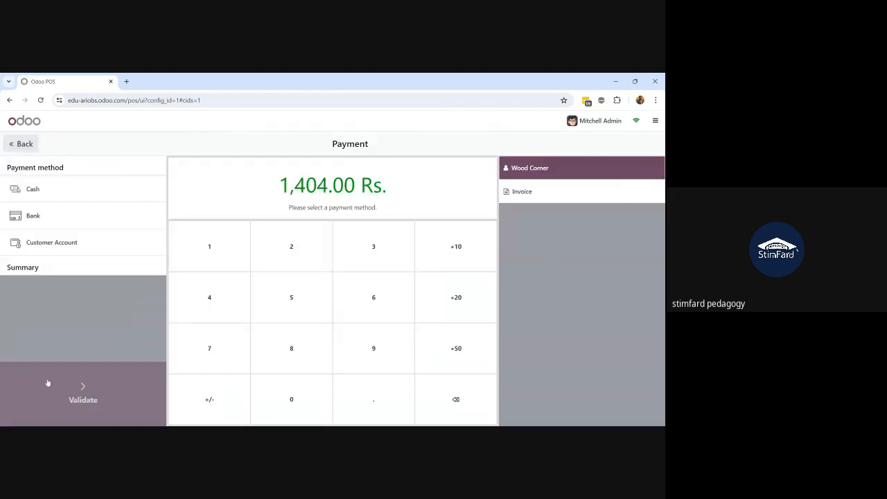
click(89, 250)
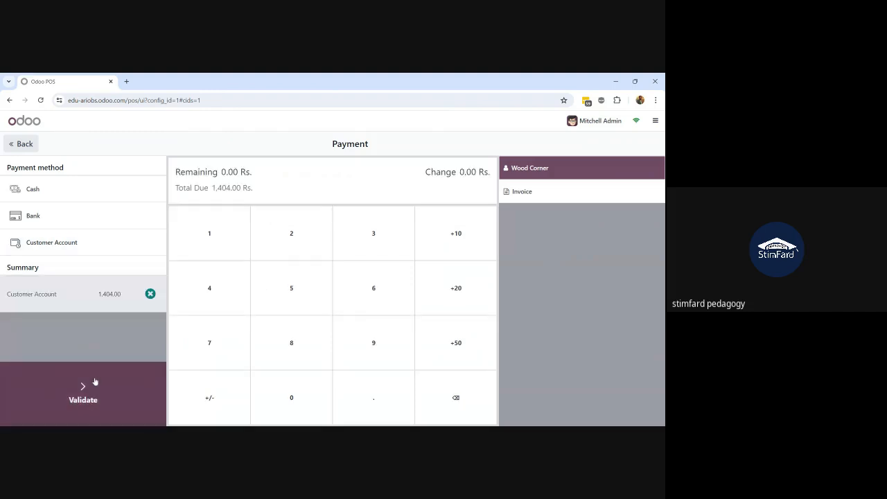
click(49, 400)
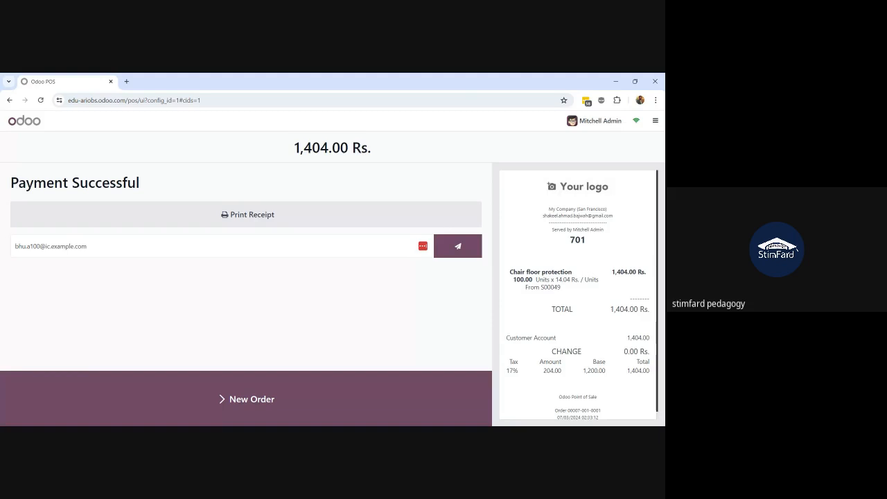
click(241, 395)
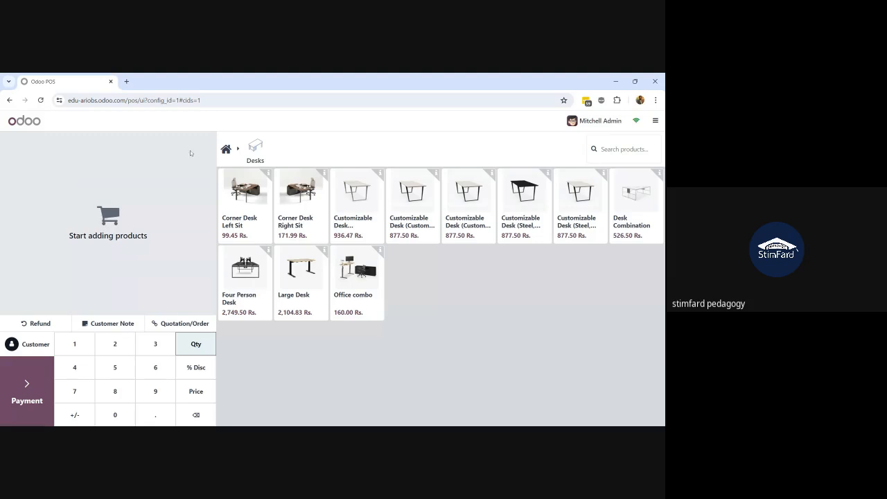
Close the Lahore Branch session from the POS menu, returning to the dashboard
click(655, 121)
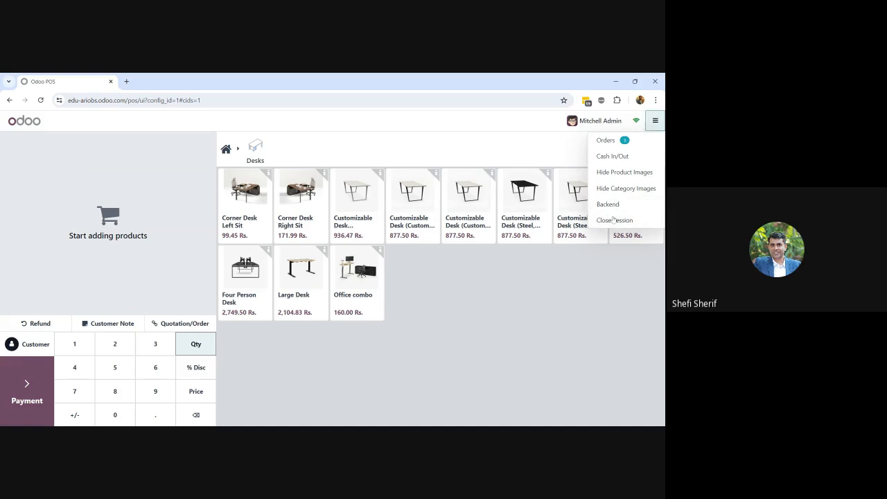
click(541, 302)
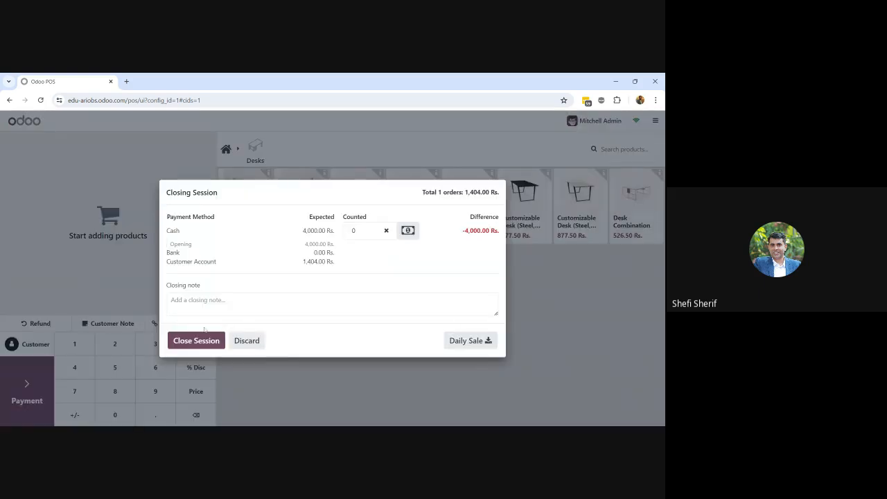
click(198, 344)
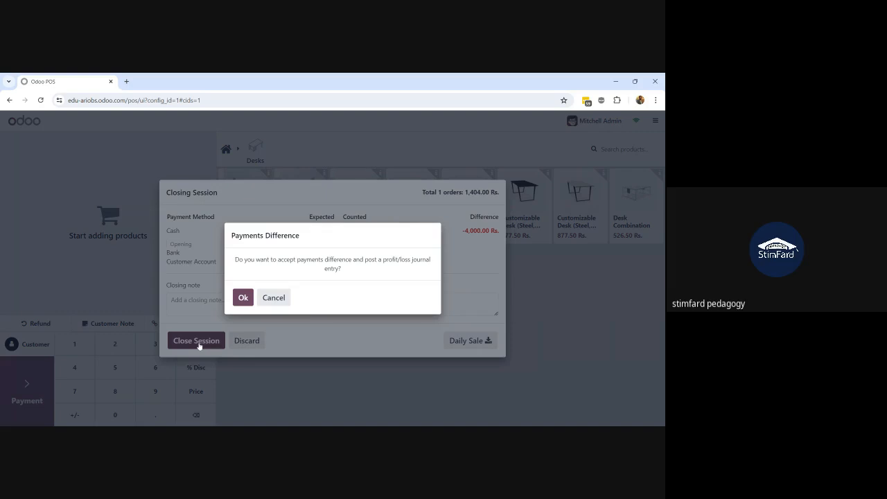
click(260, 299)
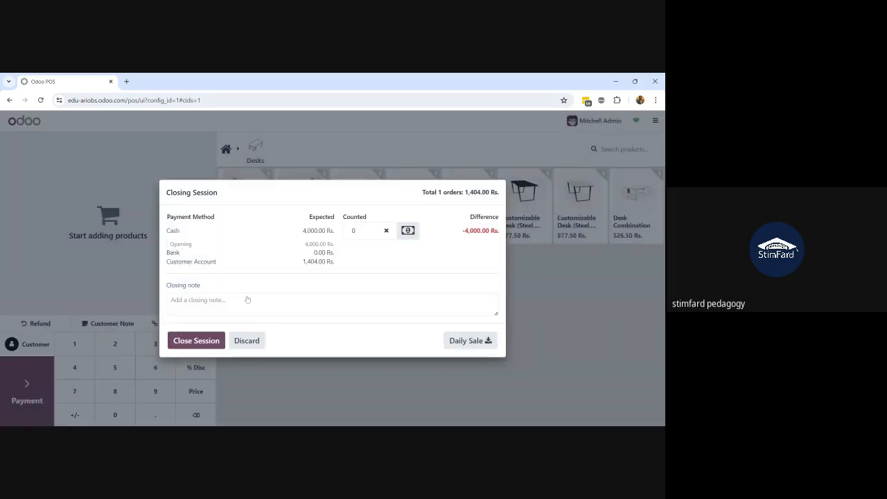
click(223, 339)
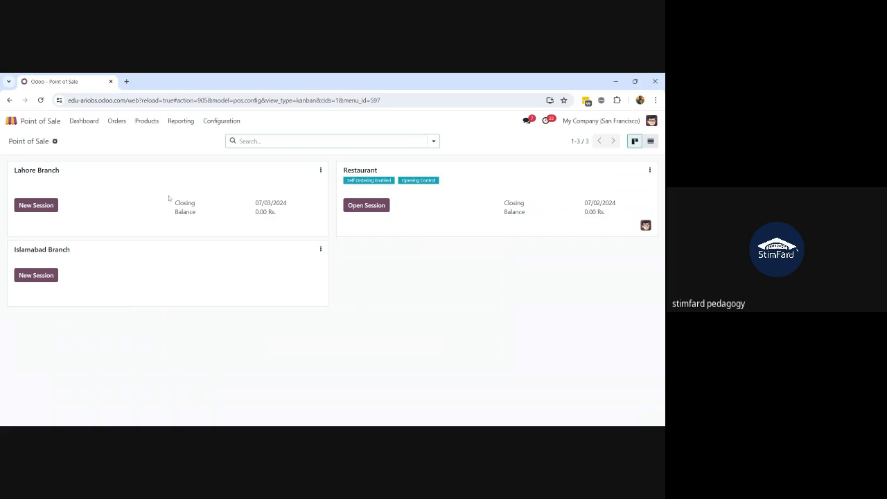
List Lahore Branch's sessions and open the closed session POS/00007
click(321, 170)
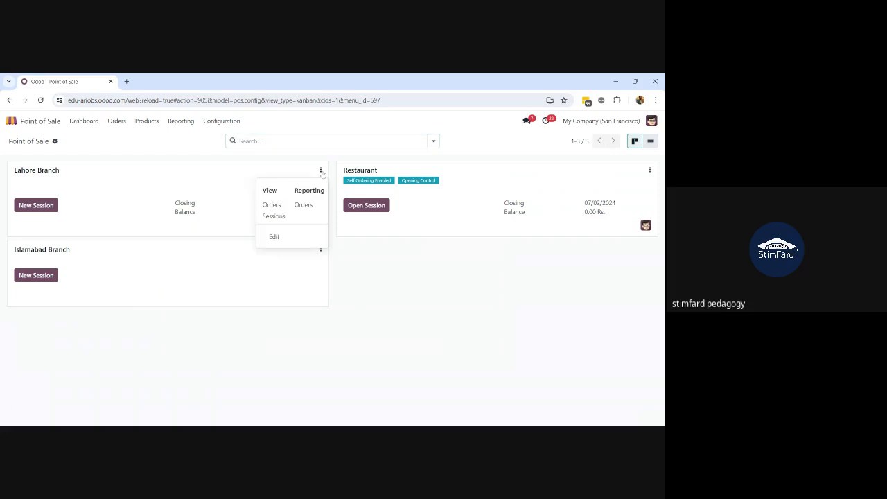
click(273, 216)
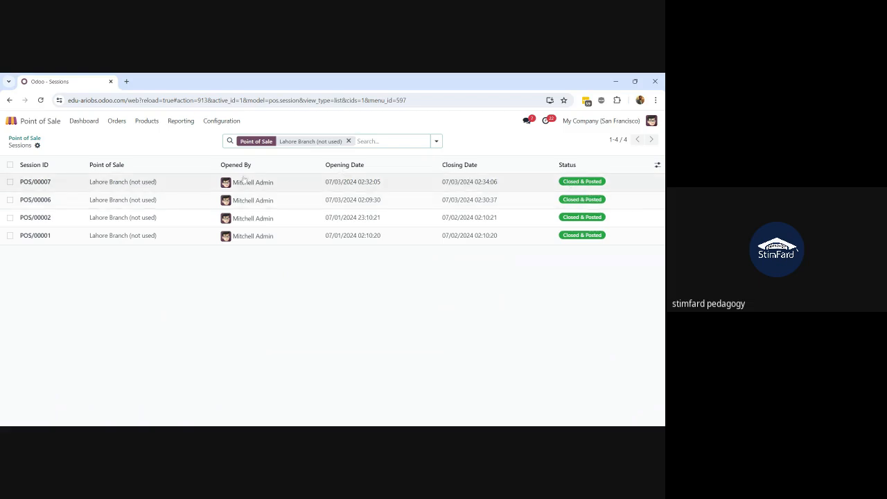
click(132, 183)
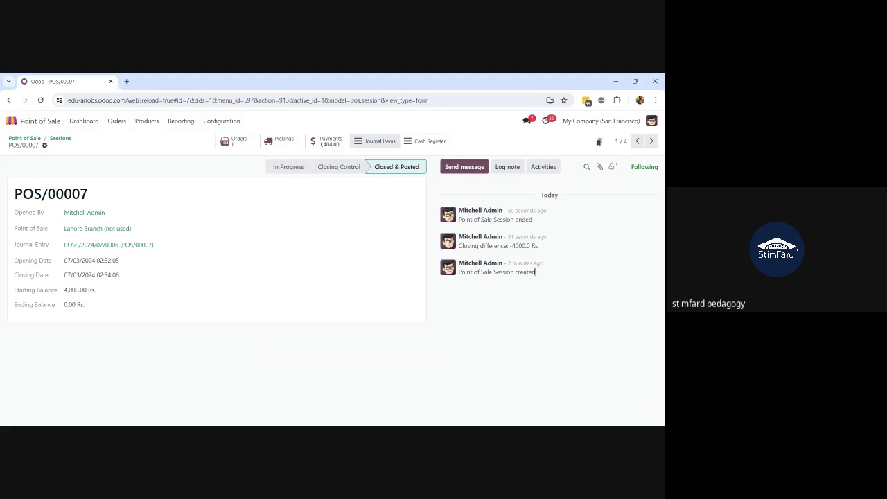
Inspect POS/00007's -4,000.00 Rs. cash register loss line, then return to the sessions list
click(420, 144)
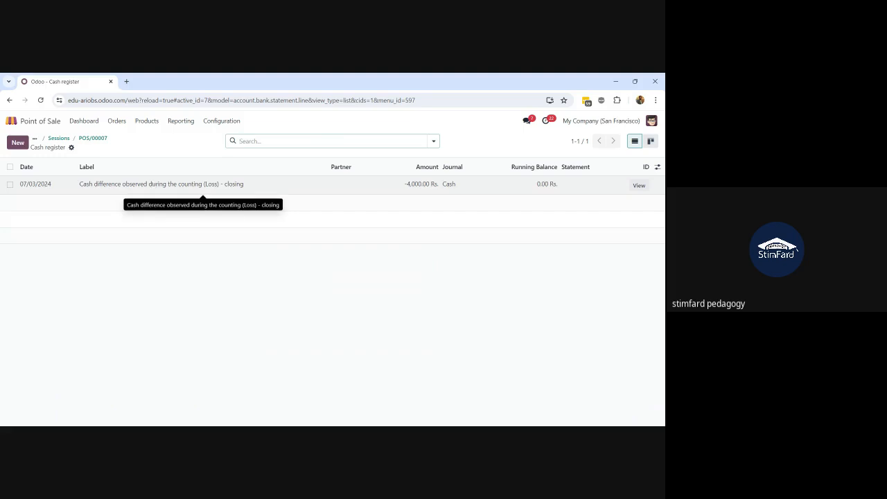
click(152, 184)
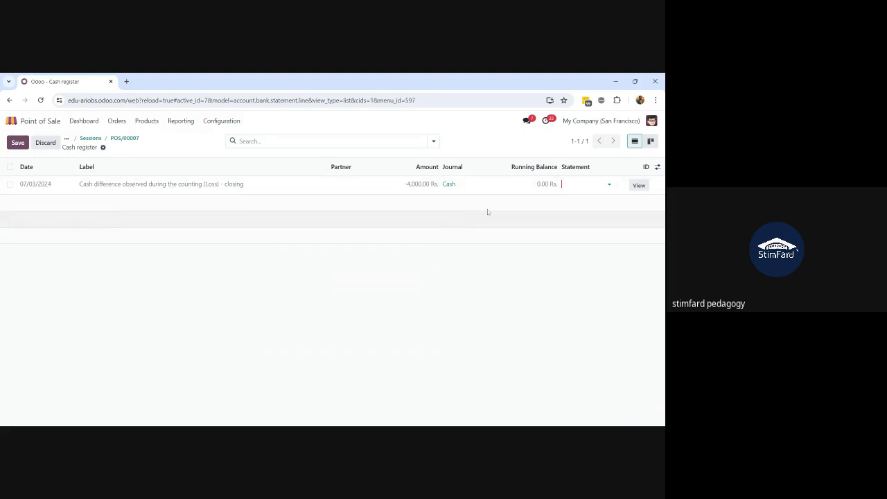
click(94, 138)
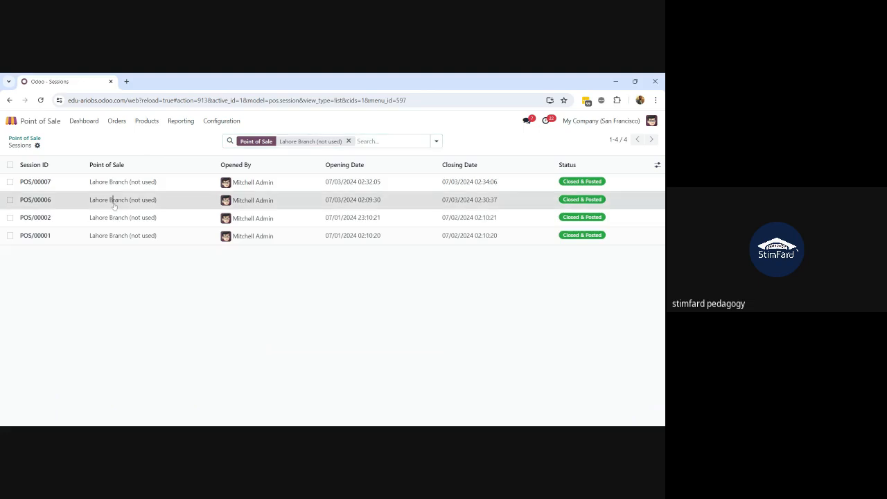
Open session POS/00006 and review its cash register entries, including the 203.90 Rs. closing profit
click(115, 203)
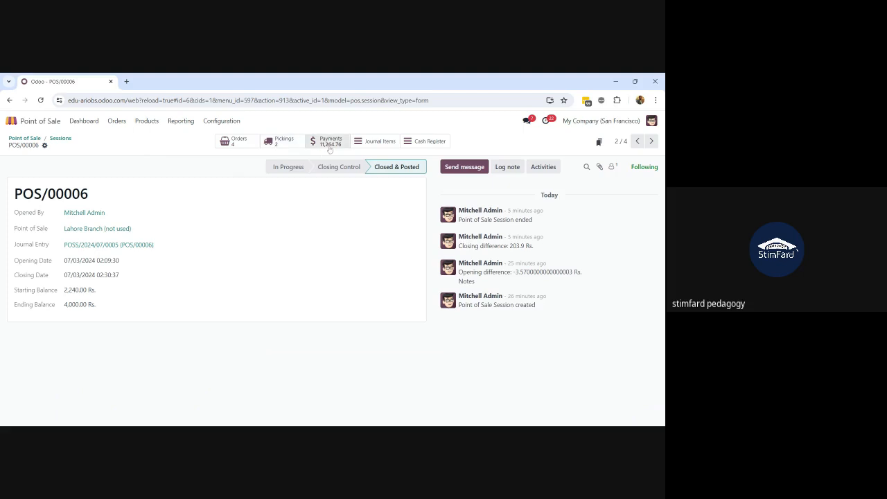
click(434, 142)
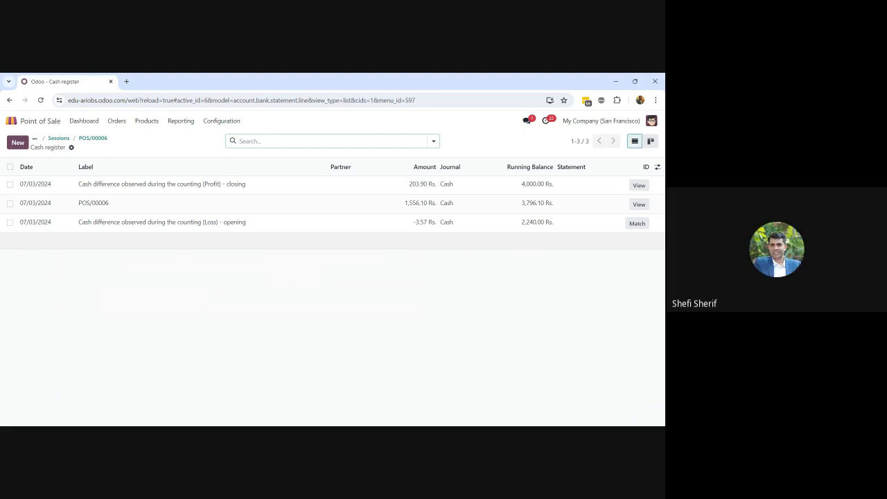
click(212, 122)
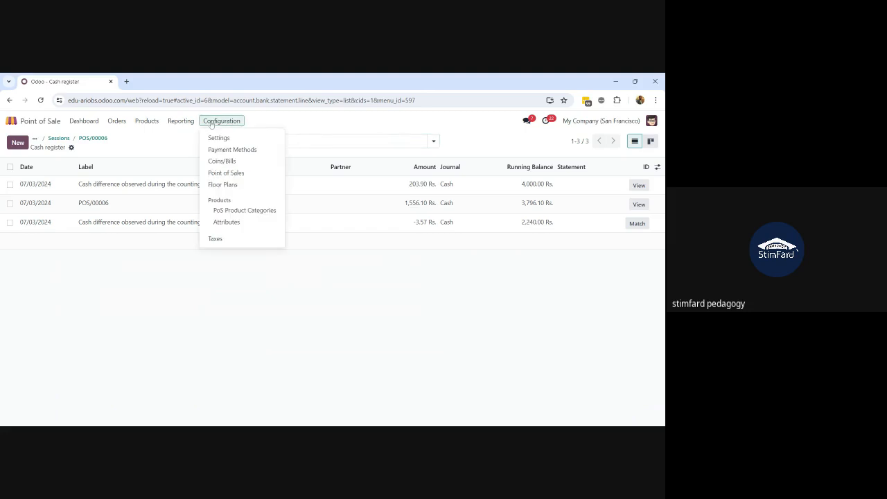
Open the Coins/Bills list and review its 15 denominations from 0.01 to 200.00
click(231, 165)
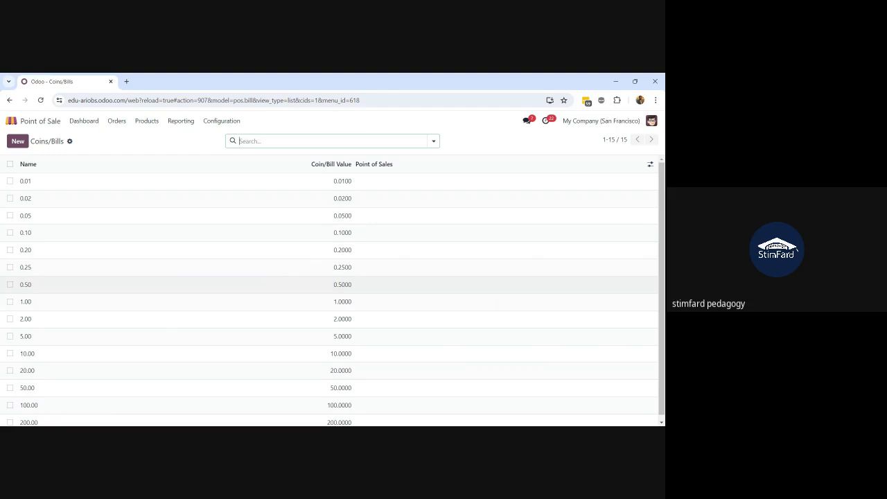
scroll(329, 284, down, 1)
scroll(70, 281, up, 1)
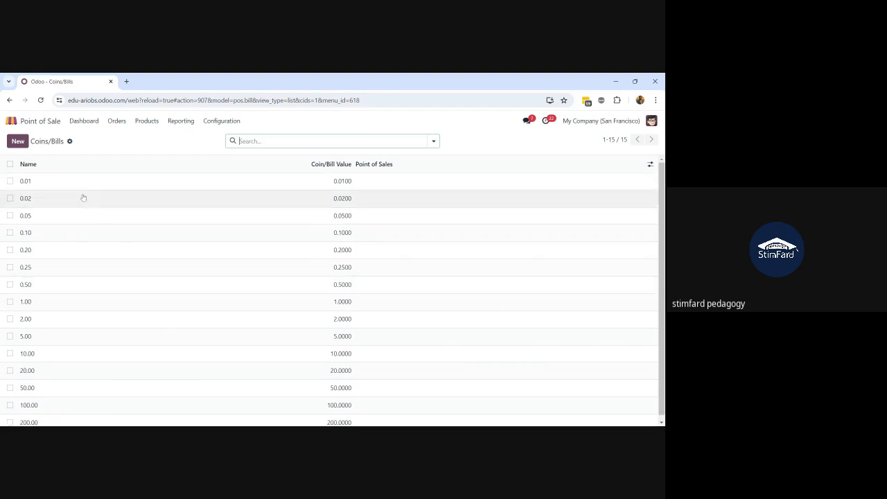
scroll(61, 375, down, 1)
scroll(61, 375, up, 1)
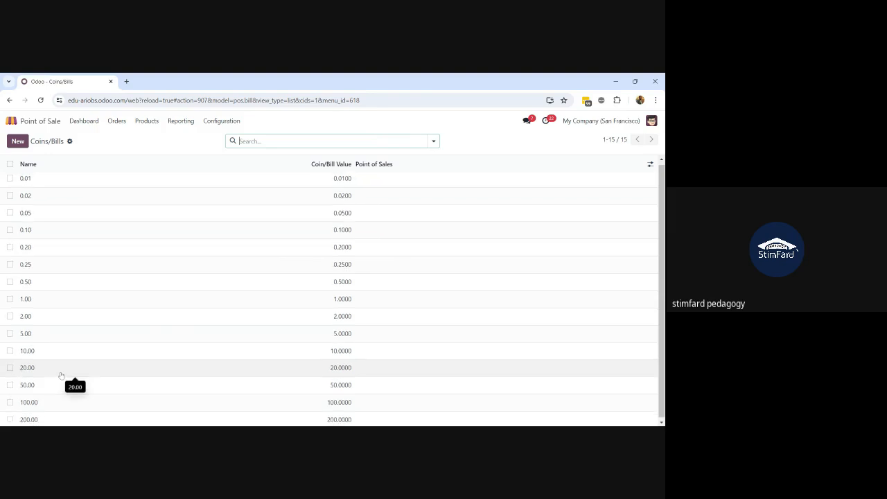
scroll(61, 375, down, 1)
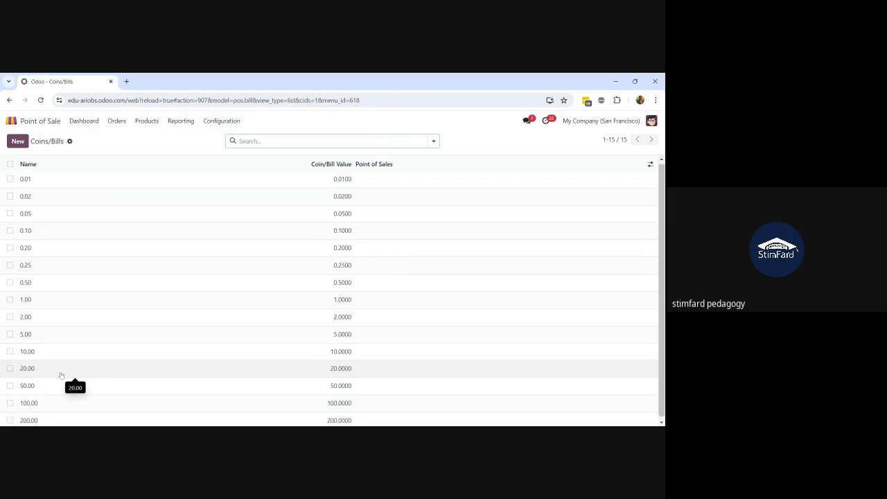
click(221, 120)
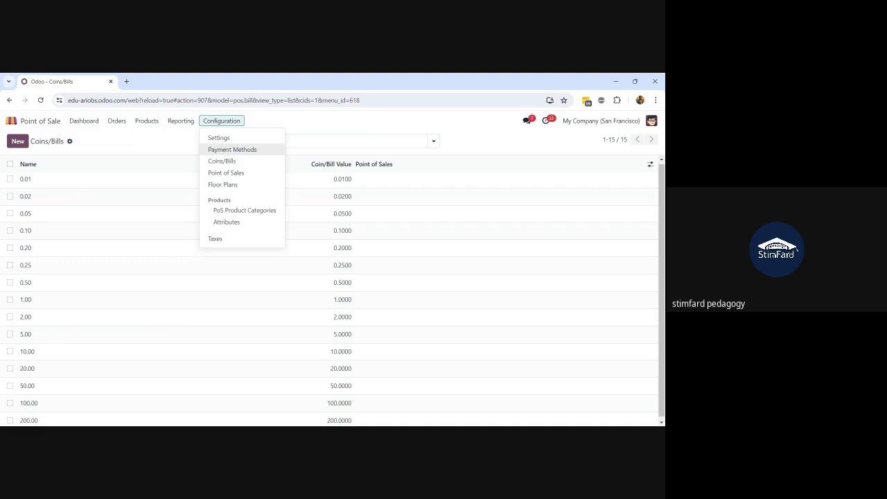
click(181, 136)
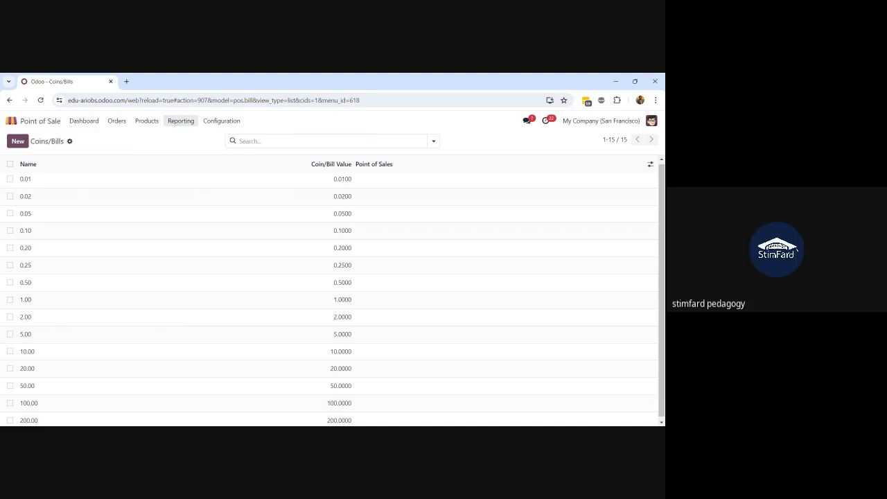
Open the English (US) language record under Settings > Translations > Languages
click(11, 120)
text(sett)
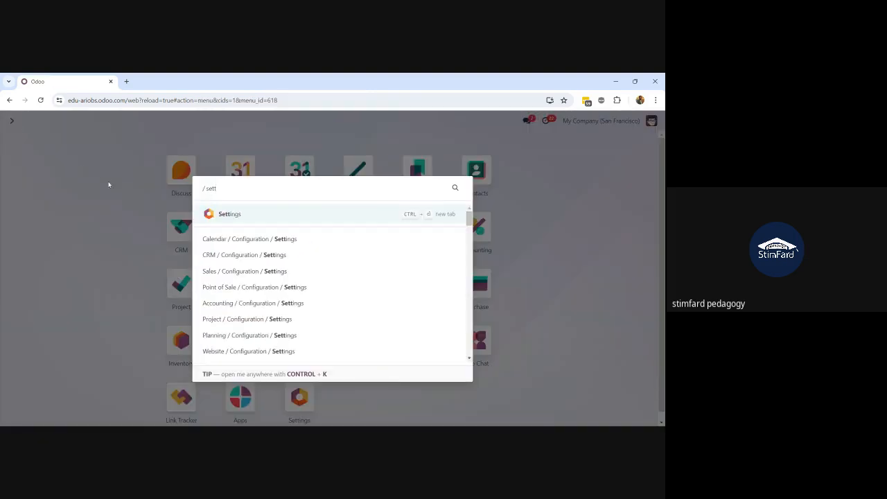
click(221, 214)
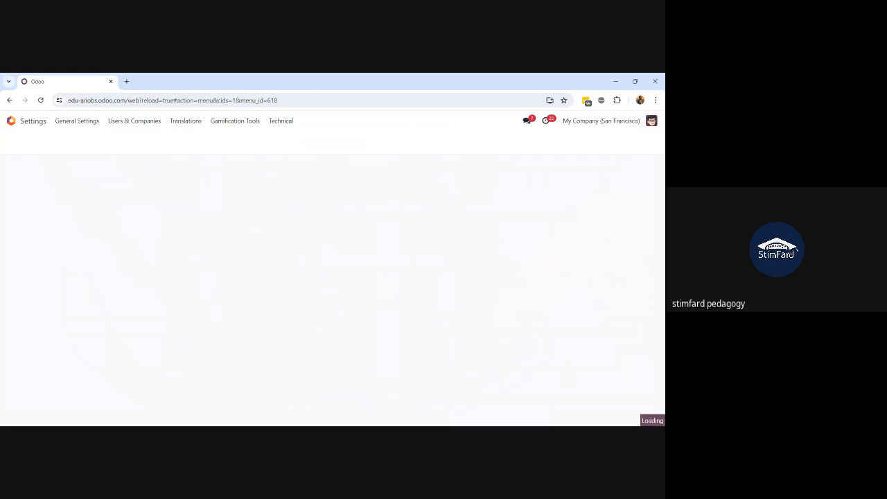
click(187, 121)
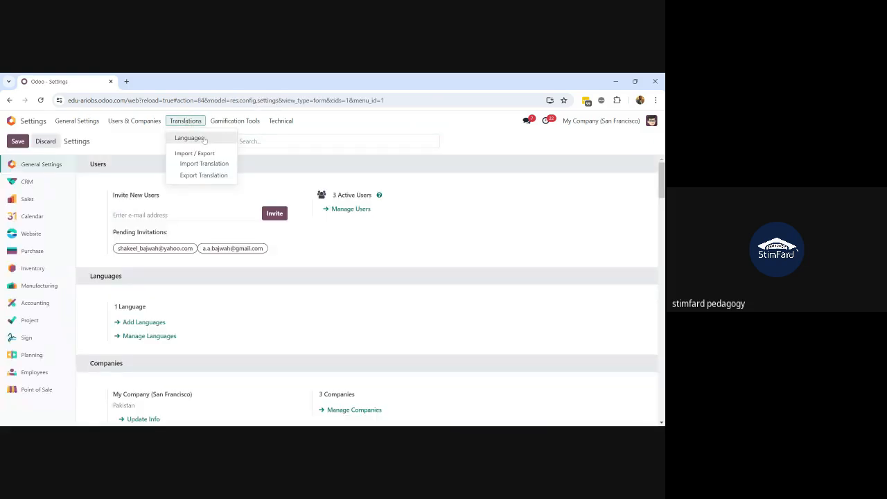
click(204, 140)
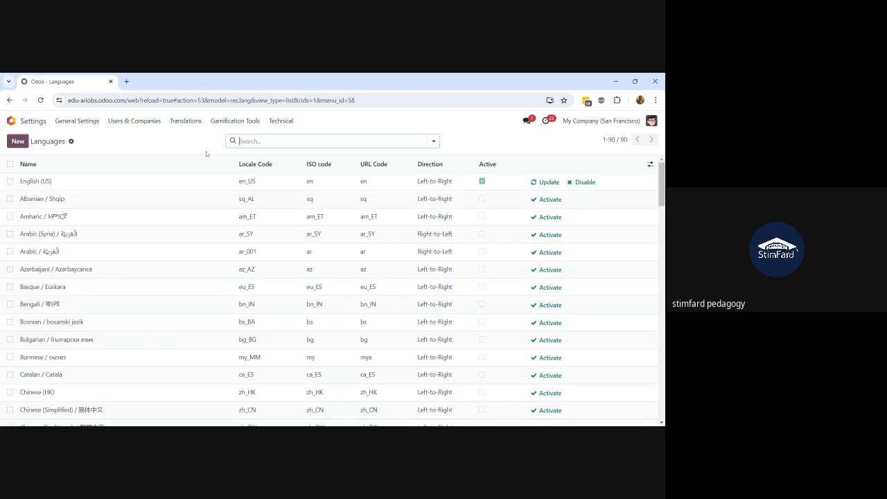
click(110, 183)
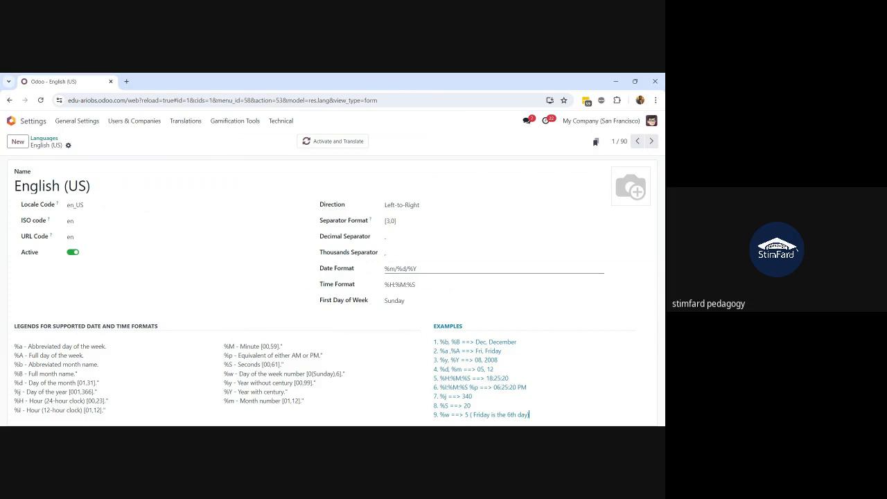
Inspect the English (US) date format, time format and first day of week, changing nothing
drag(419, 268, 356, 281)
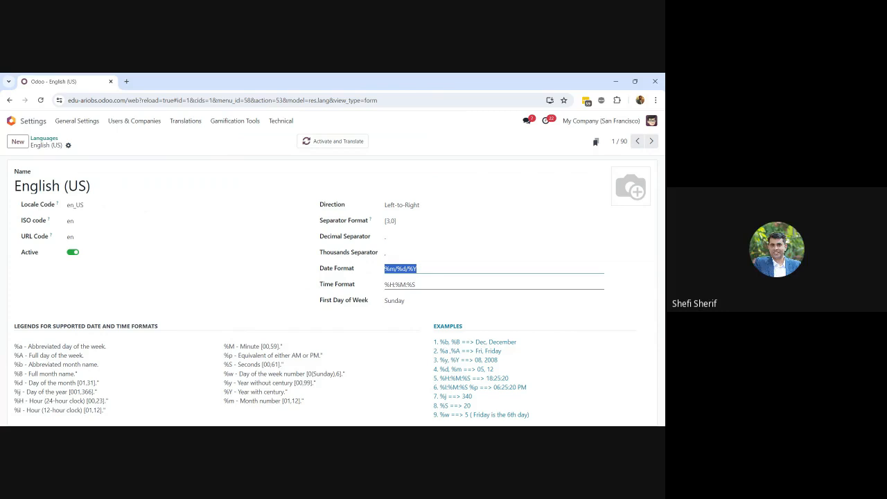
click(416, 284)
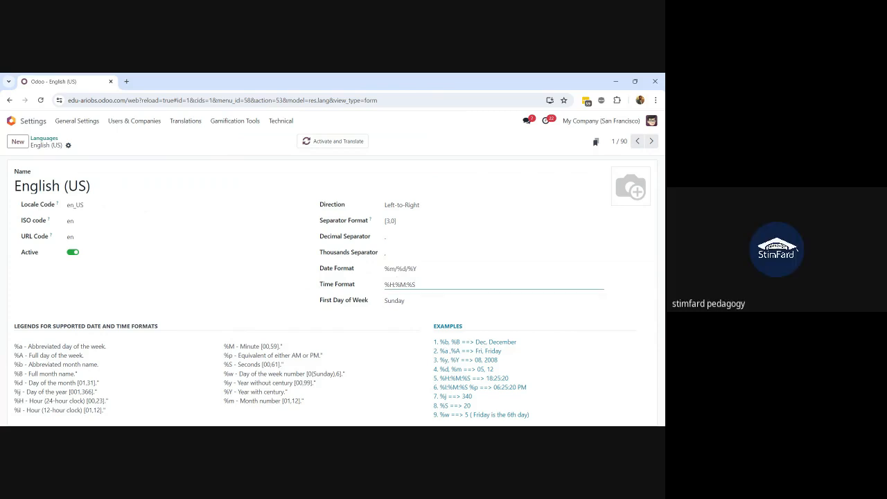
click(407, 302)
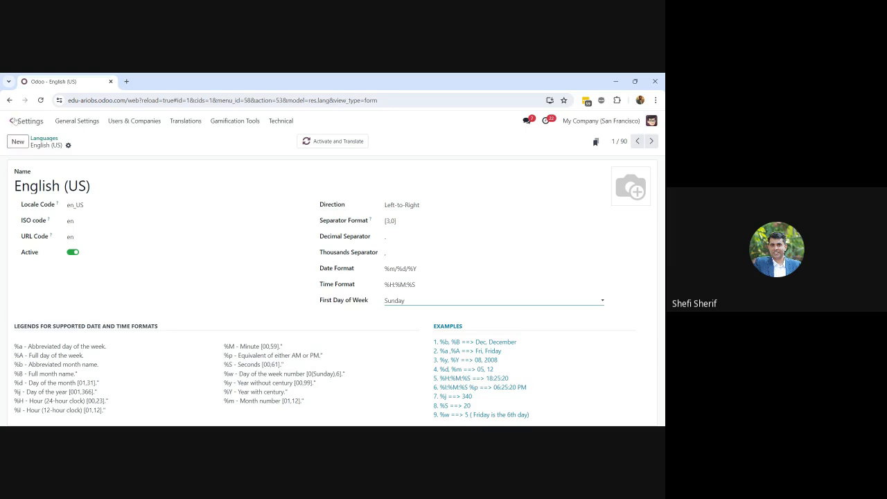
click(11, 120)
Open the Point of Sale app via the 'pos' search and show its Configuration menu
text(pos)
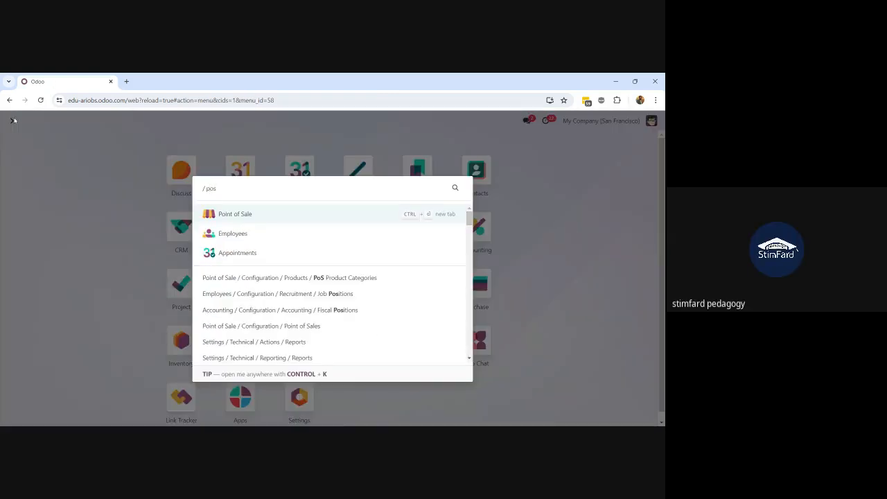
key(Return)
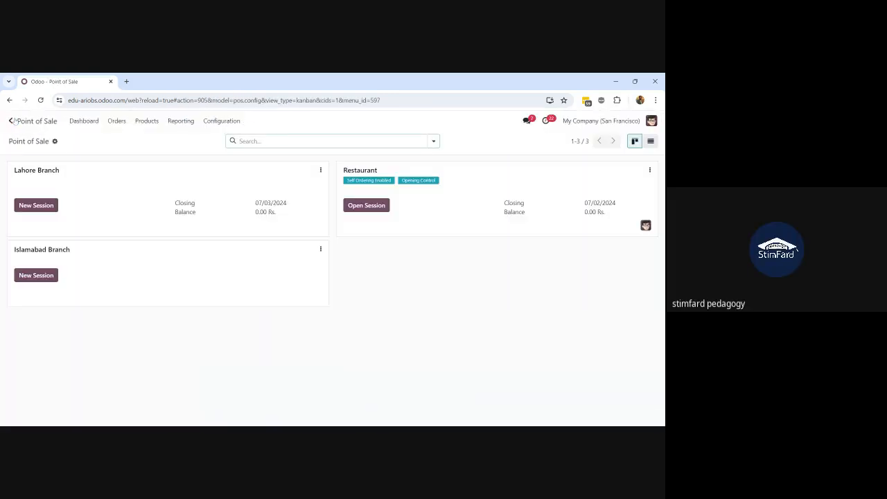
click(222, 120)
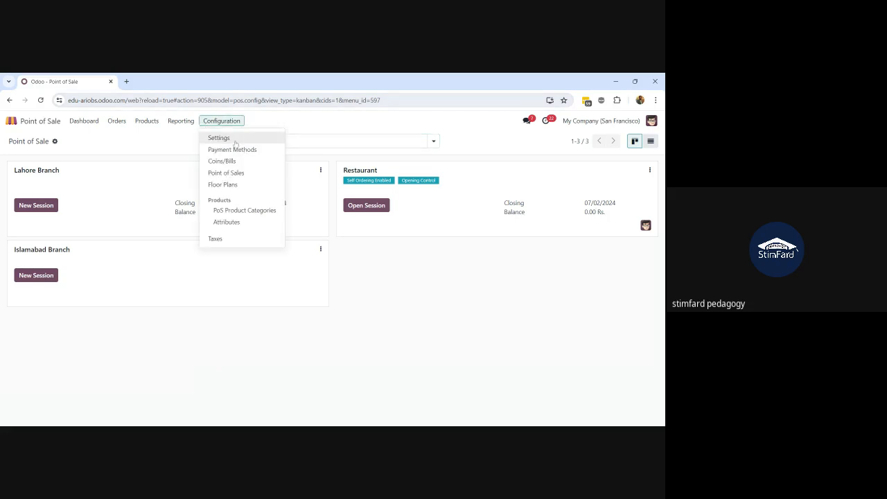
Open the Payment Methods list showing Cash, Bank, Customer Account and Cash Restaurant
click(241, 152)
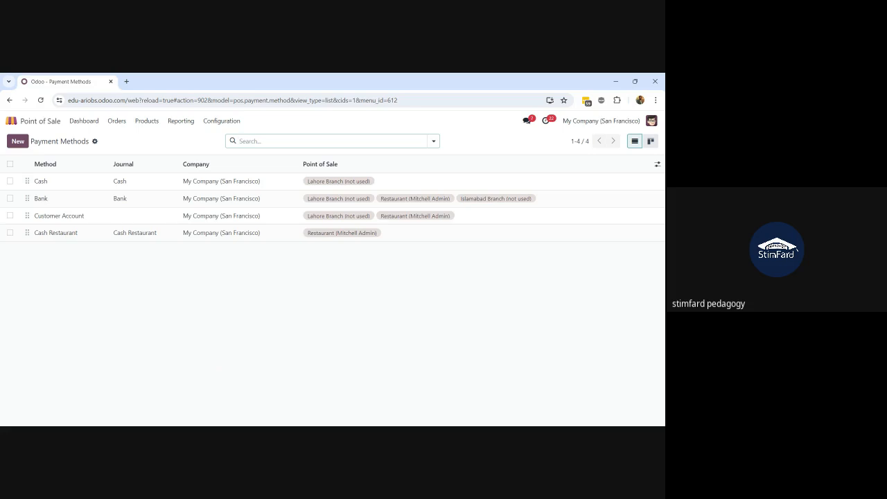
Try opening Point of Sale settings from Configuration, reloading the page when it hangs
click(222, 121)
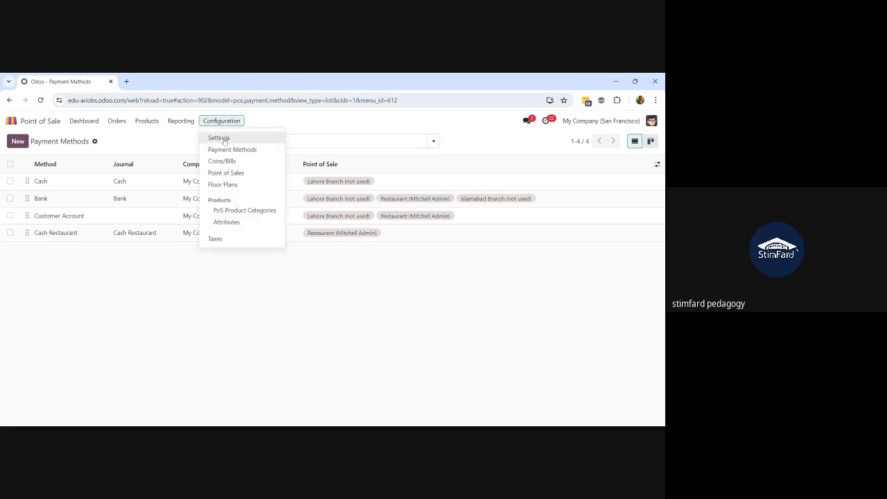
click(219, 138)
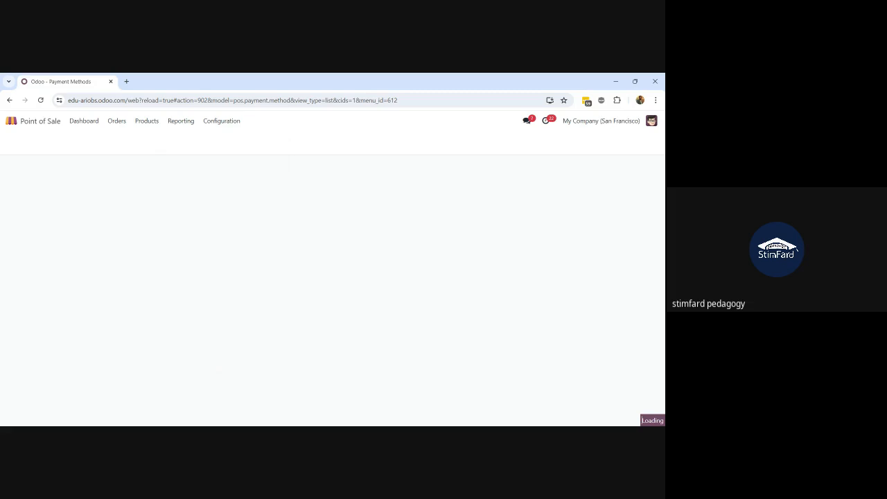
click(40, 101)
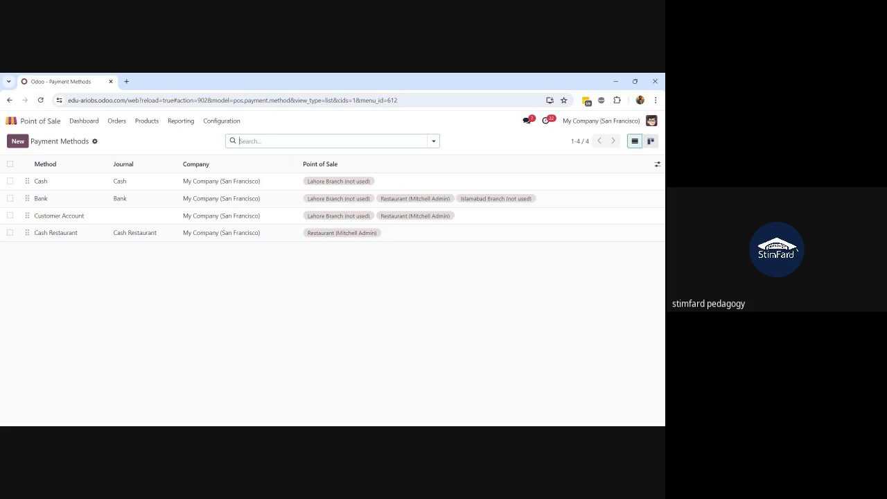
click(221, 120)
click(222, 138)
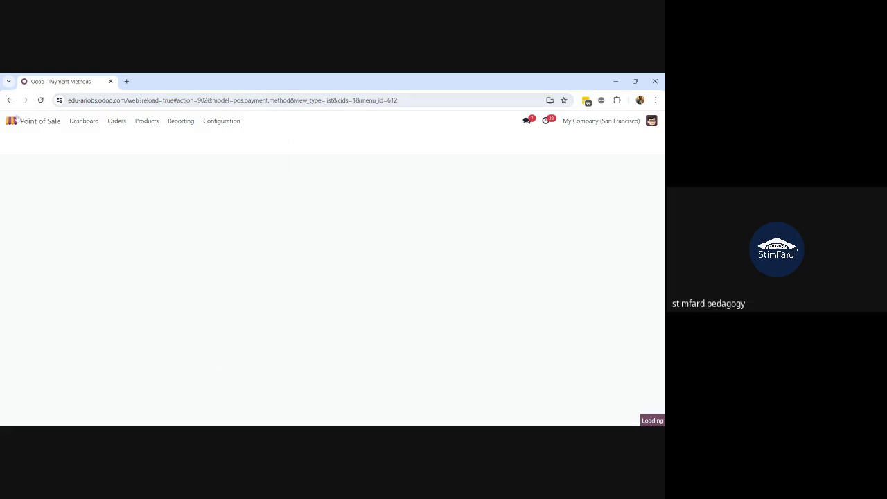
Open the general Settings app by searching 'sett' from the home menu
click(11, 122)
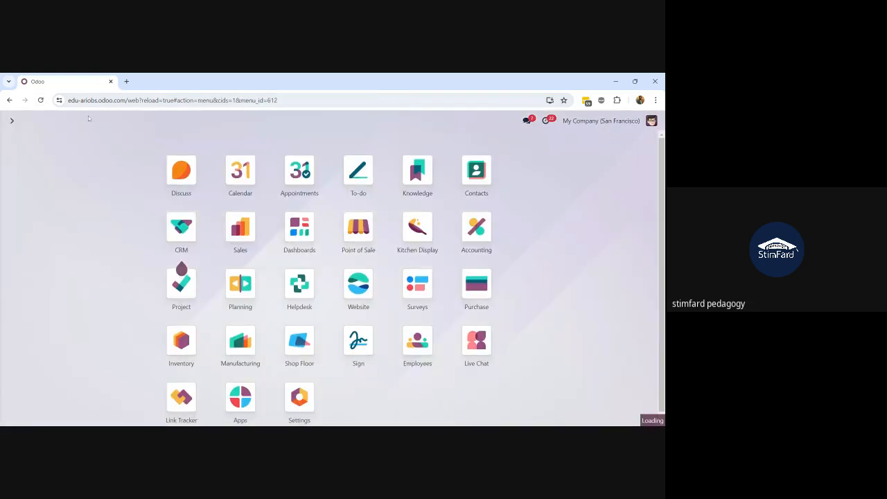
click(40, 100)
text(sett)
key(Return)
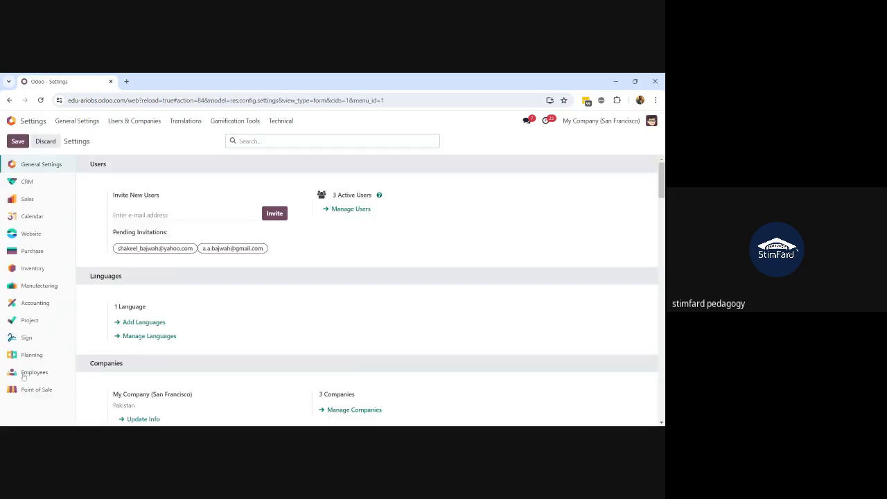
Show the Point of Sale settings section and switch its shop to Lahore Branch
click(32, 390)
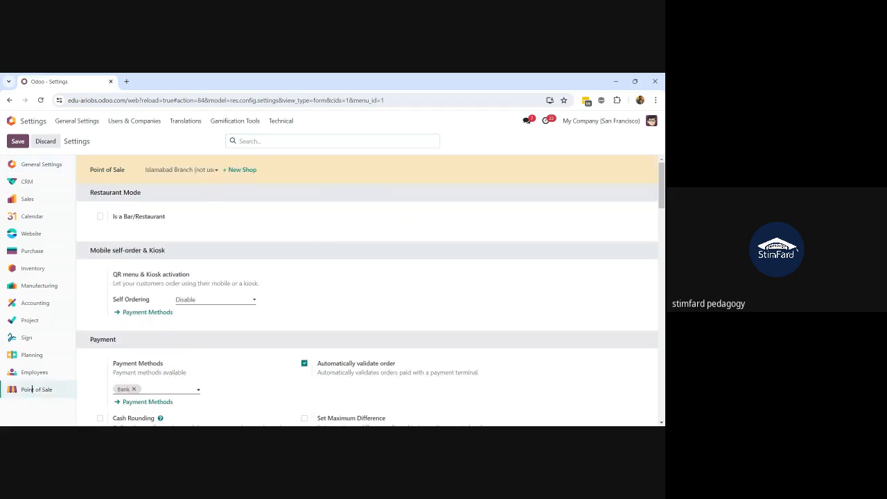
click(179, 169)
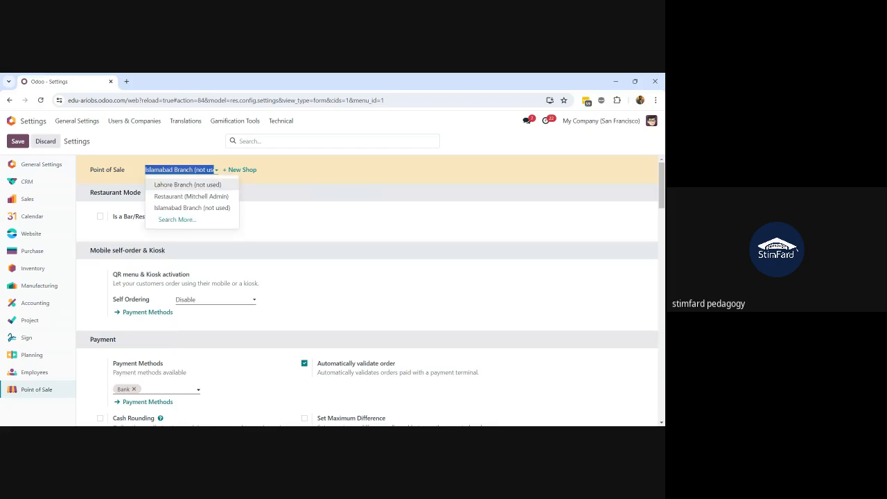
click(284, 186)
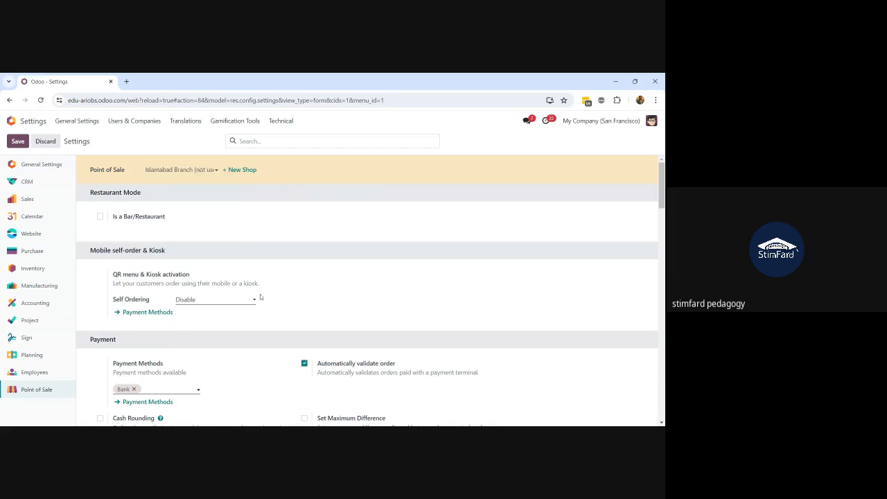
scroll(260, 293, down, 2)
scroll(260, 293, down, 5)
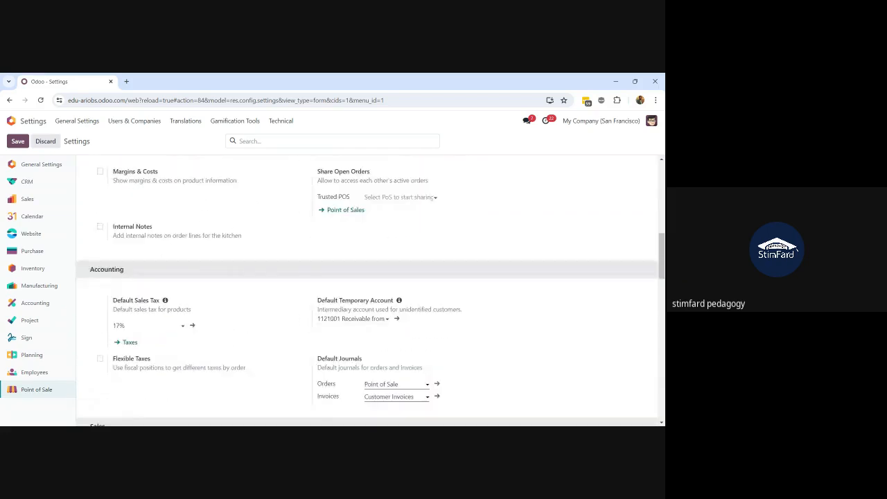
scroll(260, 294, down, 2)
scroll(259, 294, up, 10)
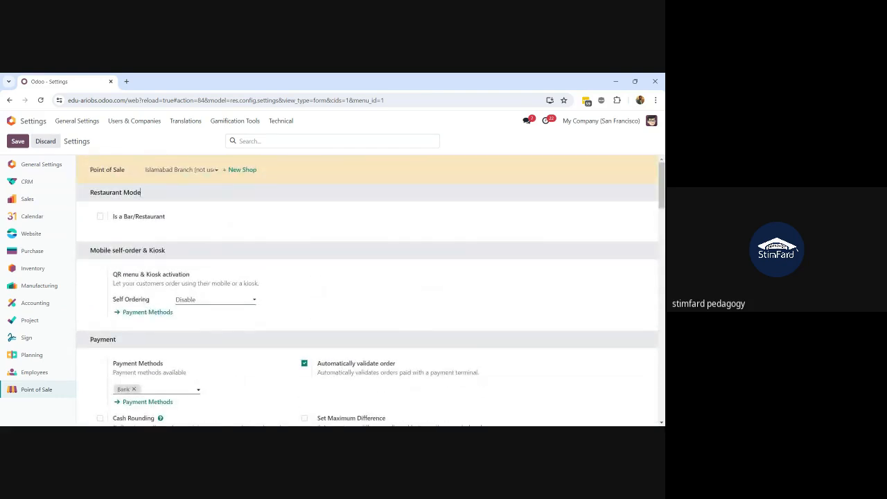
click(177, 170)
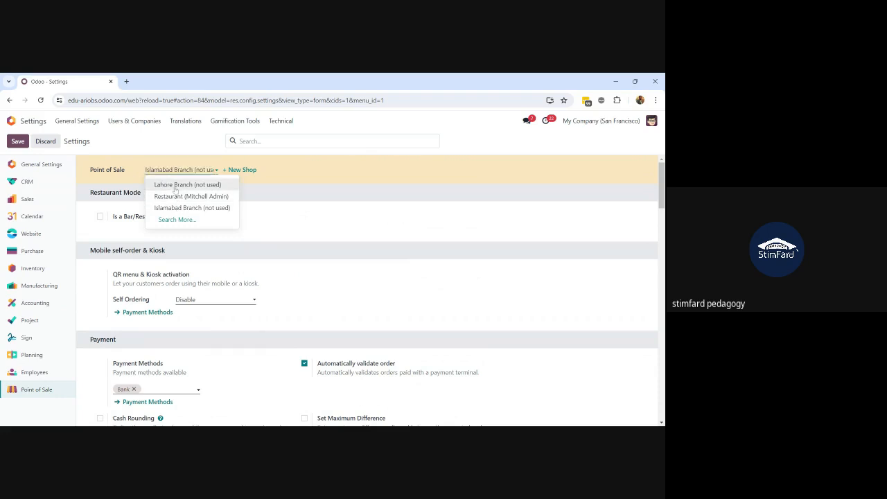
click(188, 208)
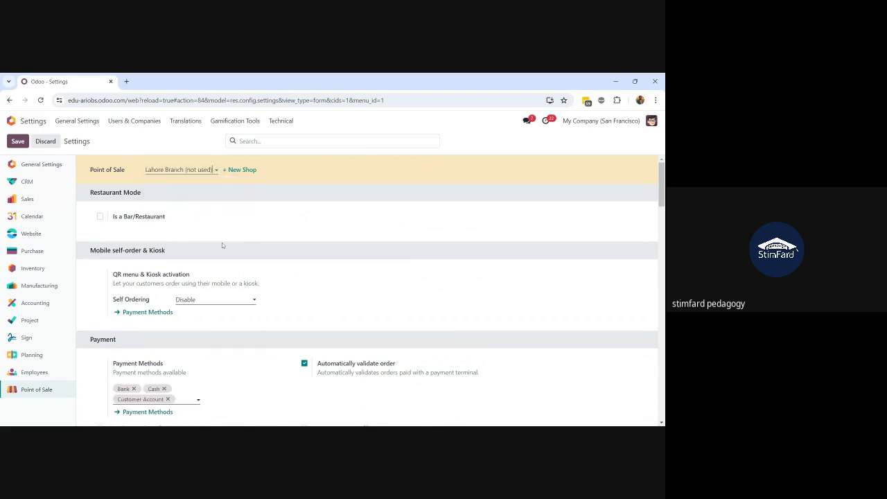
scroll(221, 242, down, 1)
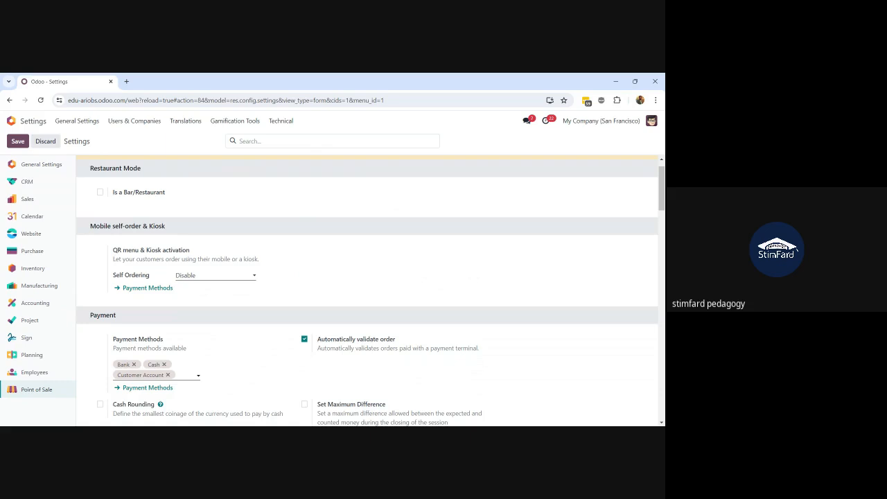
scroll(367, 291, down, 1)
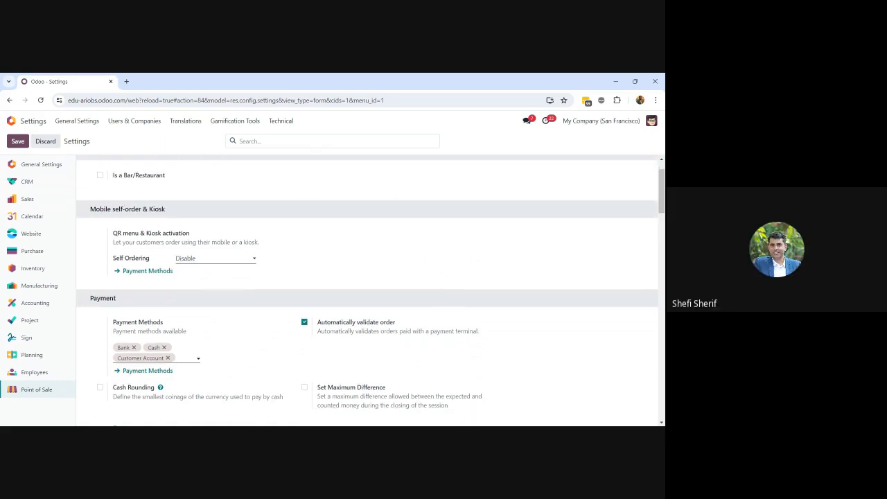
scroll(367, 291, up, 2)
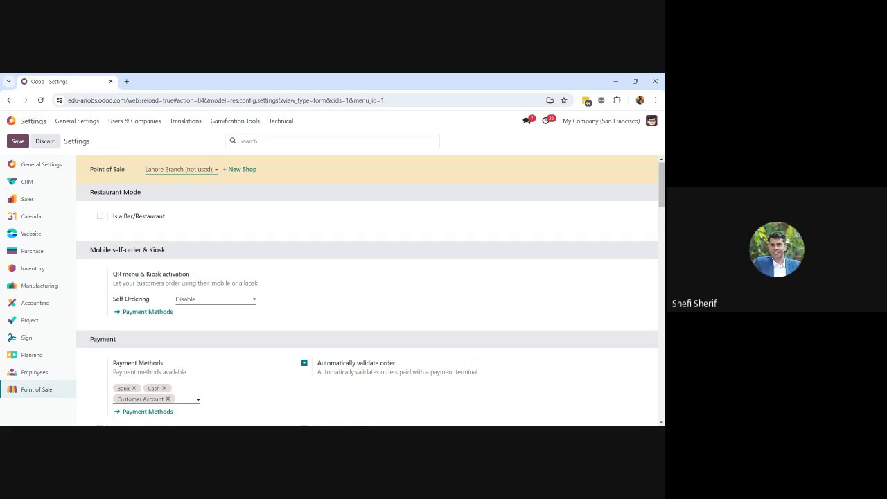
scroll(144, 252, down, 2)
scroll(145, 252, up, 1)
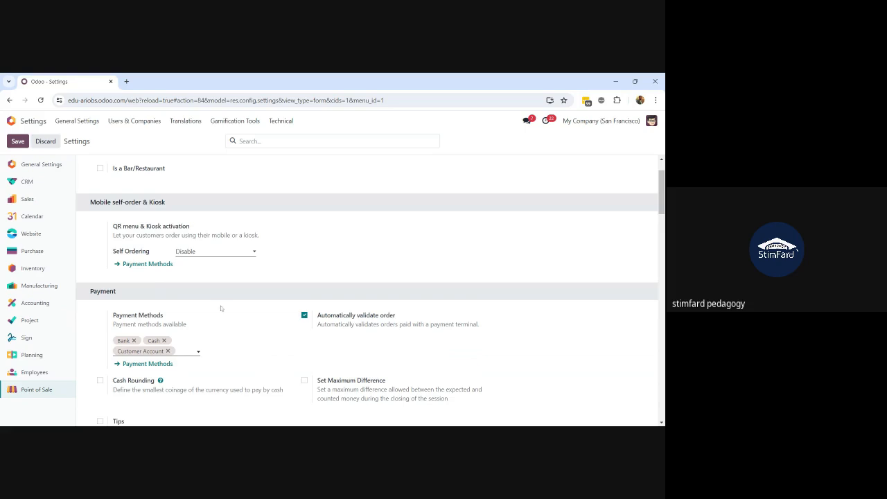
scroll(222, 309, down, 1)
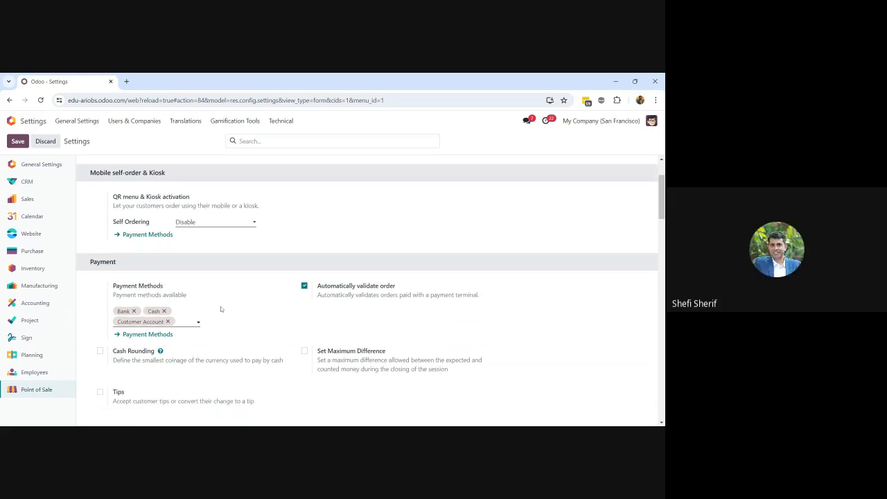
scroll(221, 309, up, 1)
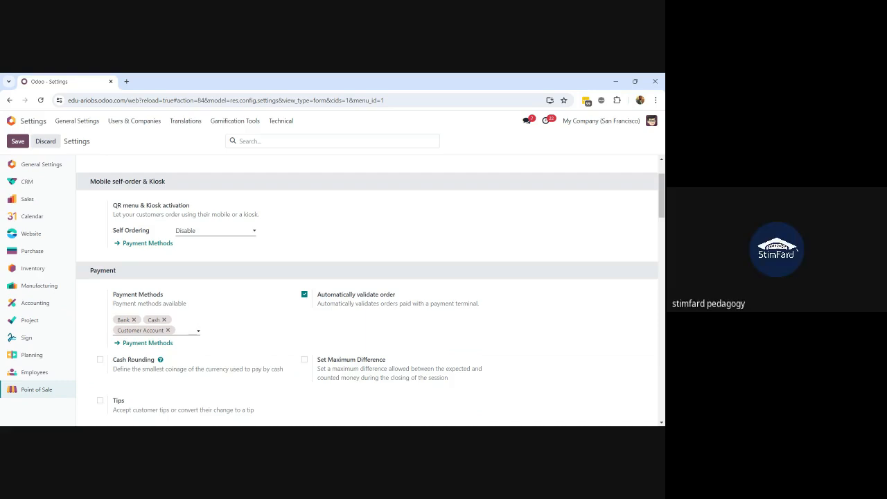
scroll(198, 330, down, 1)
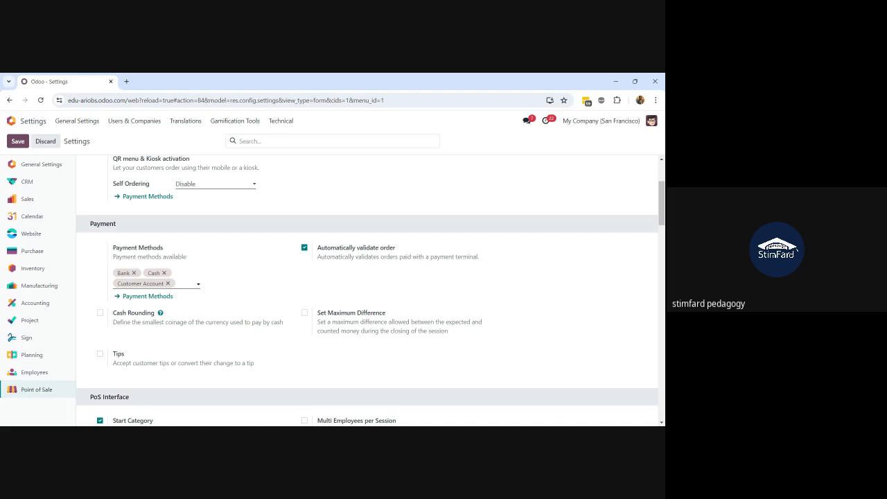
drag(481, 258, 315, 255)
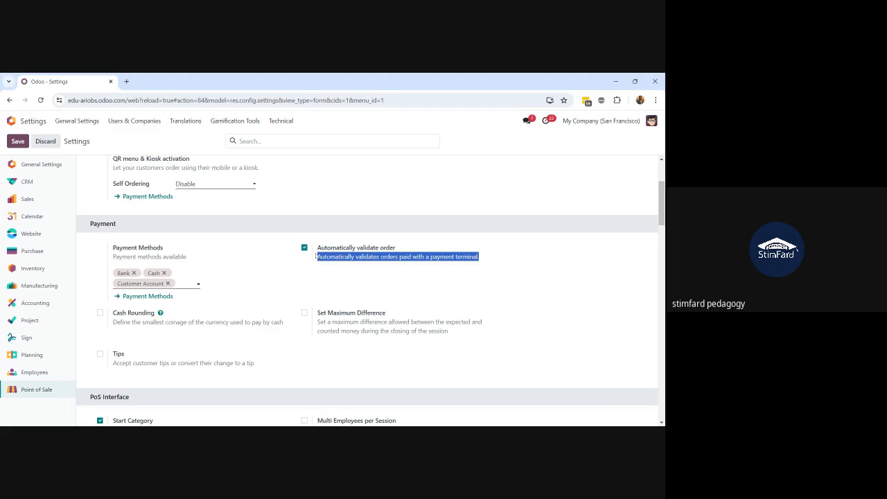
click(327, 273)
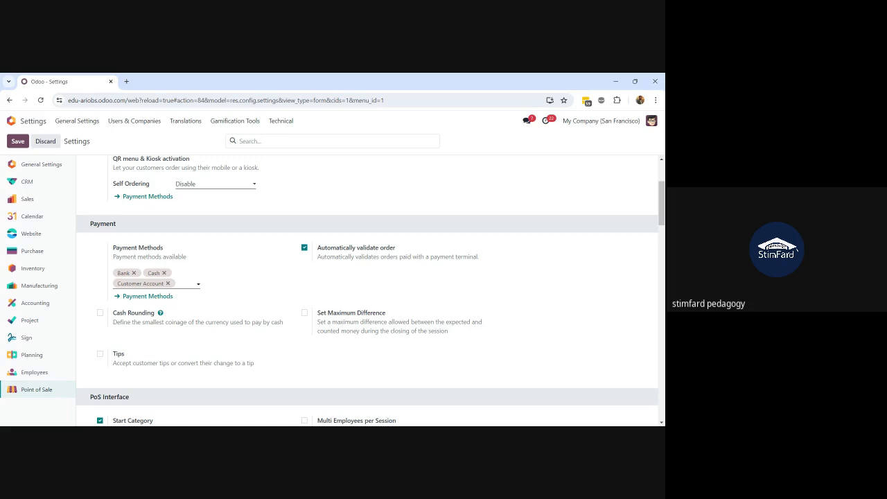
scroll(367, 290, down, 1)
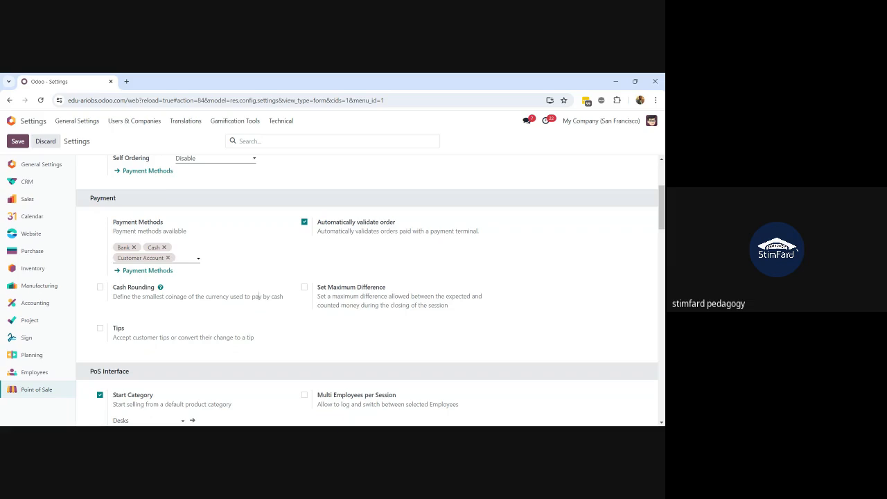
Enable Set Maximum Difference, keeping the Authorized Difference at 0.00
click(304, 289)
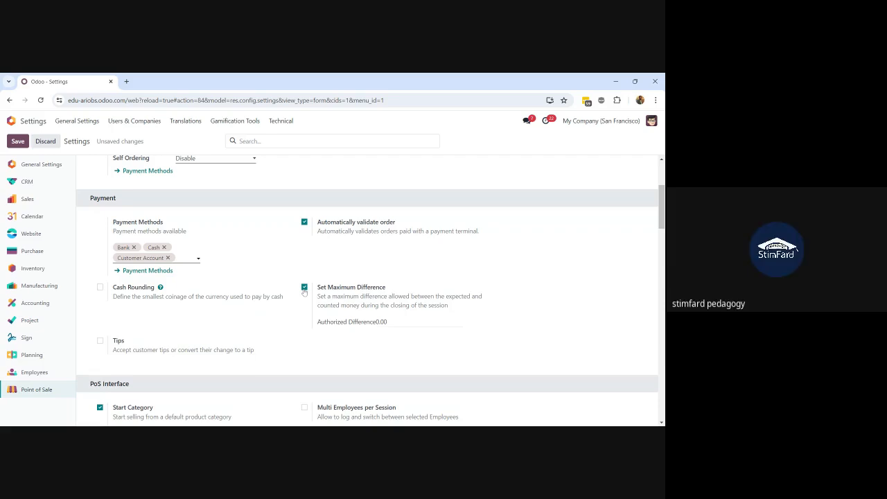
click(392, 322)
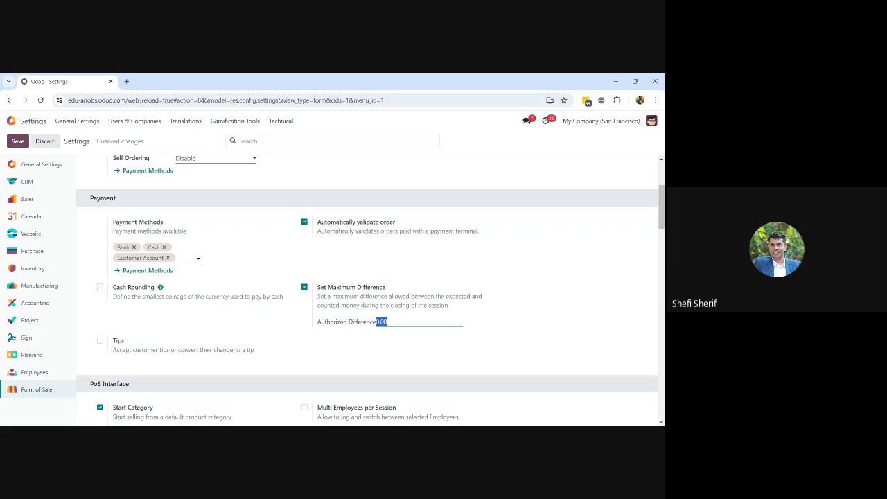
click(391, 365)
scroll(392, 365, down, 1)
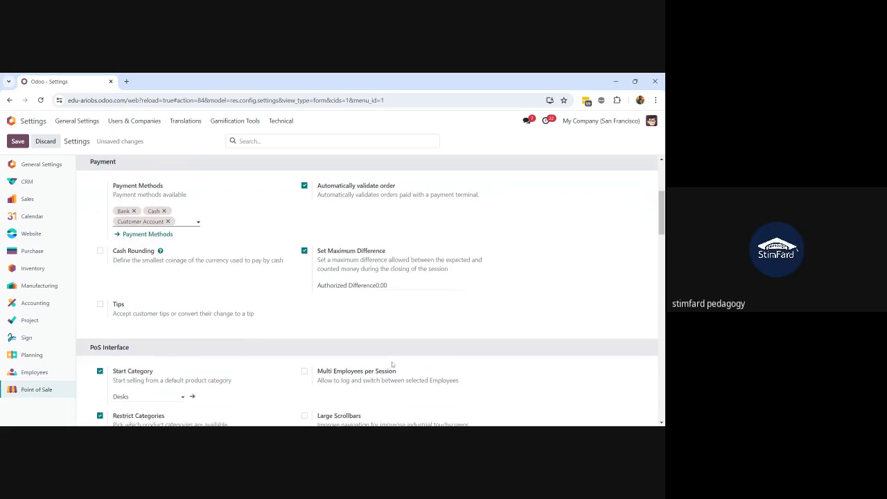
Enable Tips and browse the Tip Product options without choosing one
click(100, 305)
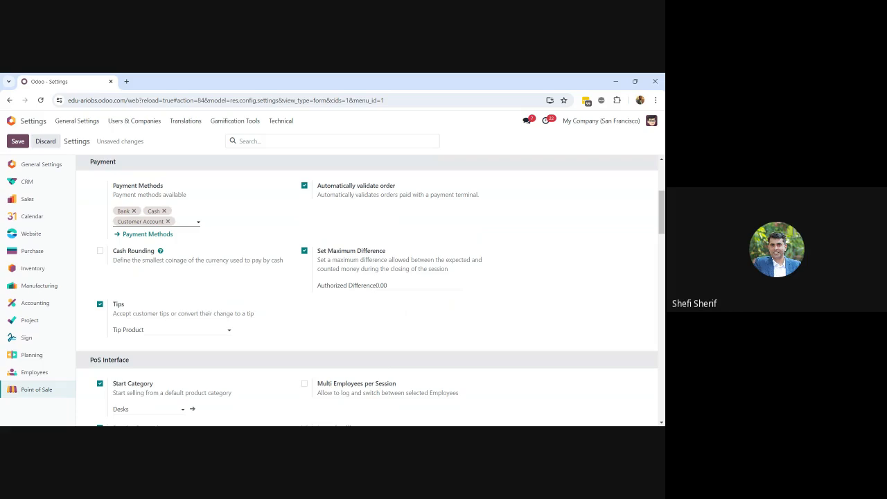
click(187, 330)
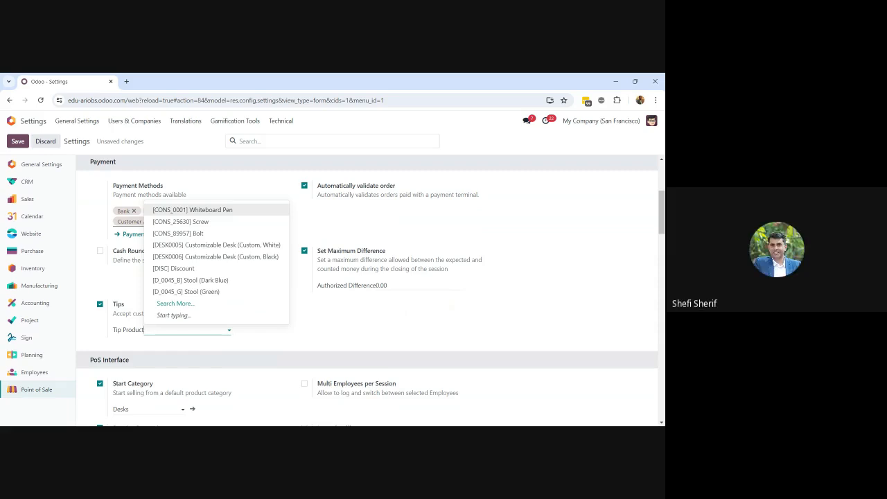
scroll(358, 359, down, 1)
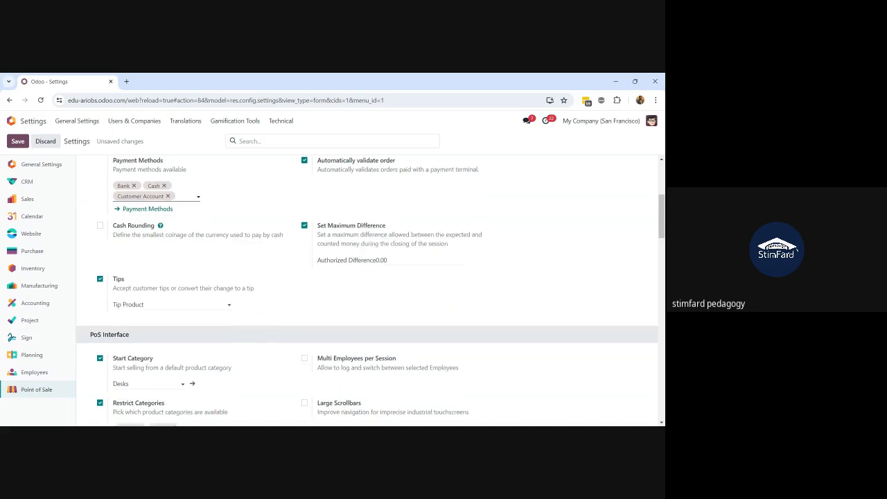
scroll(371, 291, down, 1)
scroll(367, 291, down, 1)
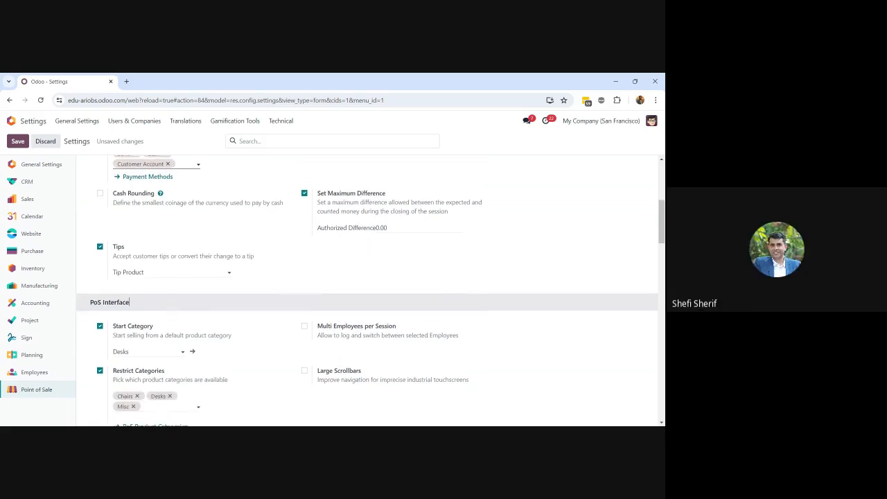
scroll(152, 343, down, 2)
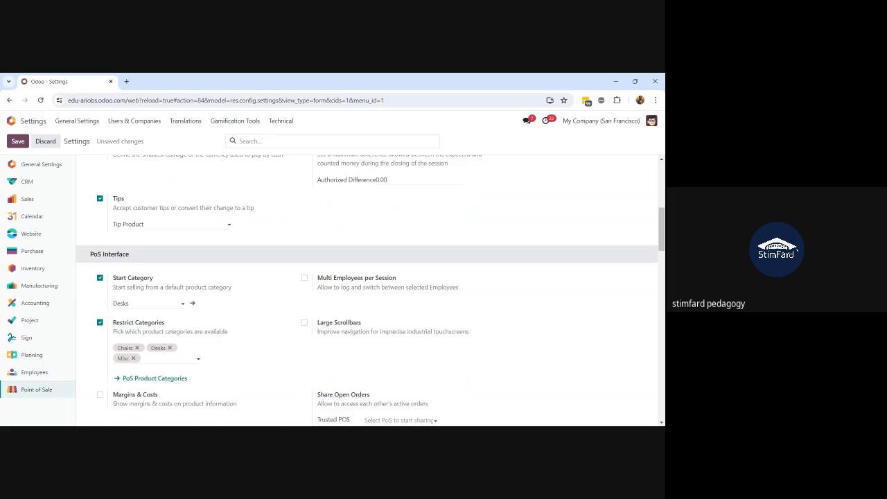
click(169, 358)
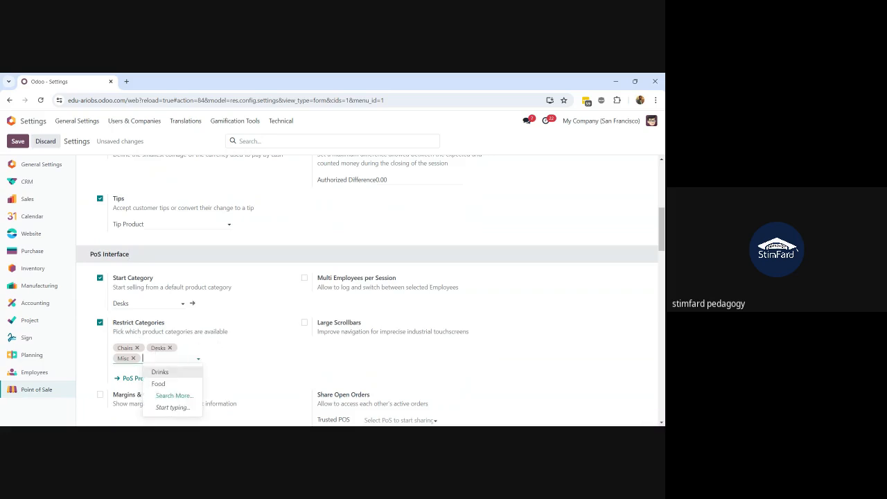
click(236, 361)
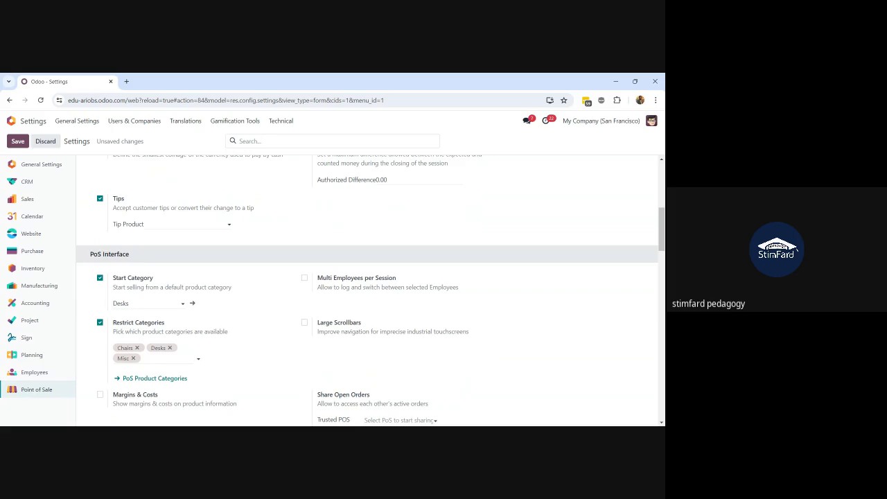
click(154, 303)
click(154, 303)
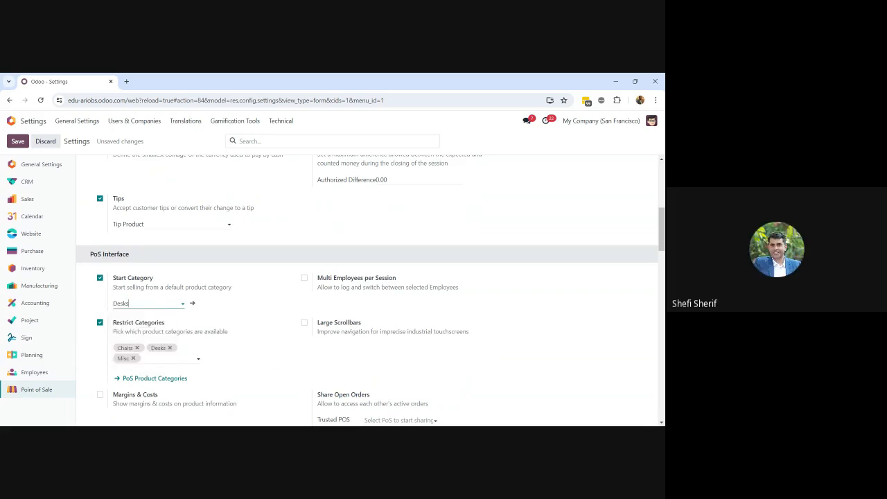
scroll(367, 291, down, 1)
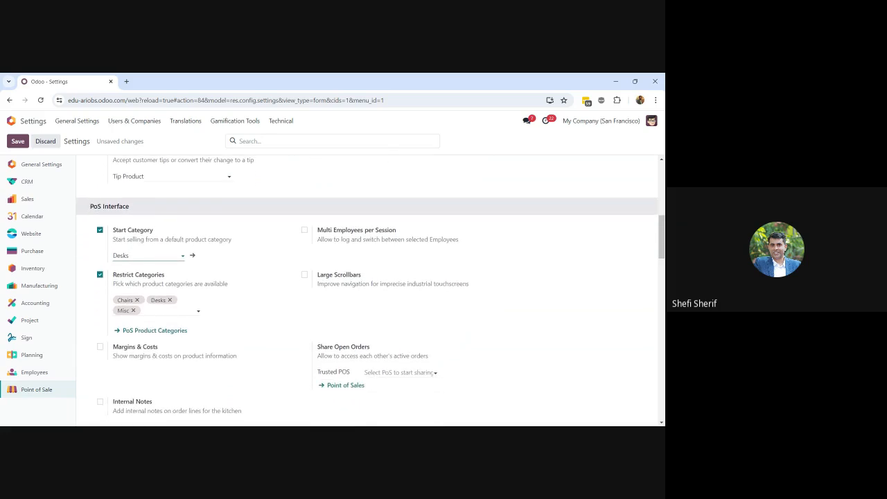
scroll(368, 291, down, 1)
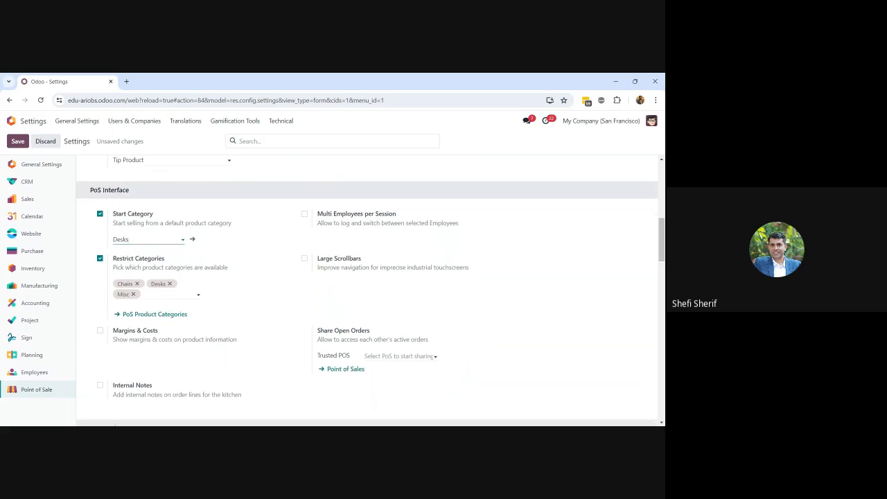
scroll(367, 291, up, 1)
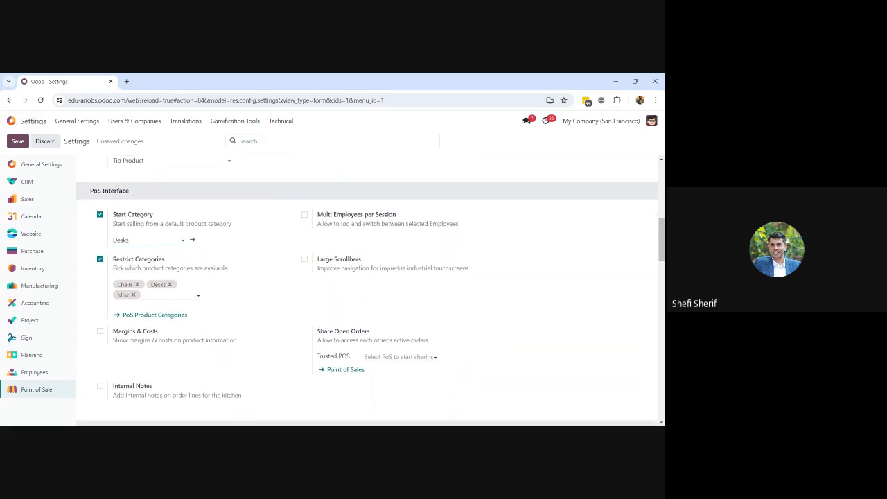
mouse_move(343, 220)
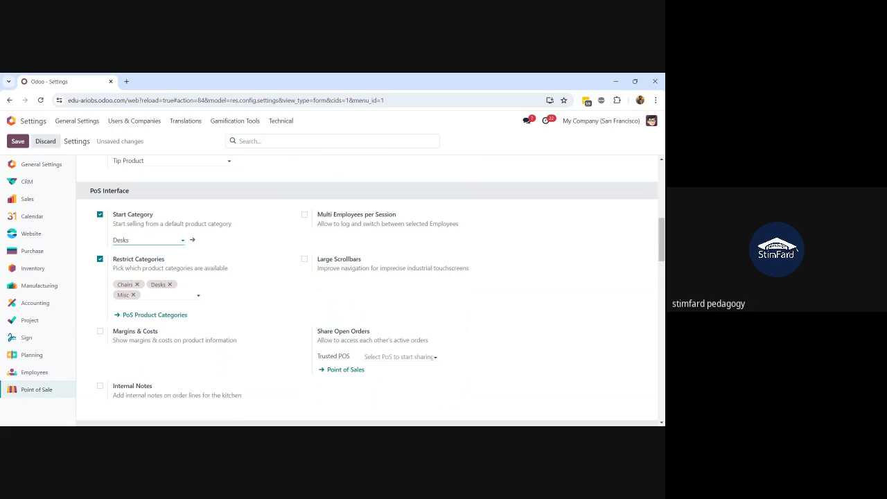
Enable Multi Employees per Session, leaving Advanced rights at No employee
click(304, 215)
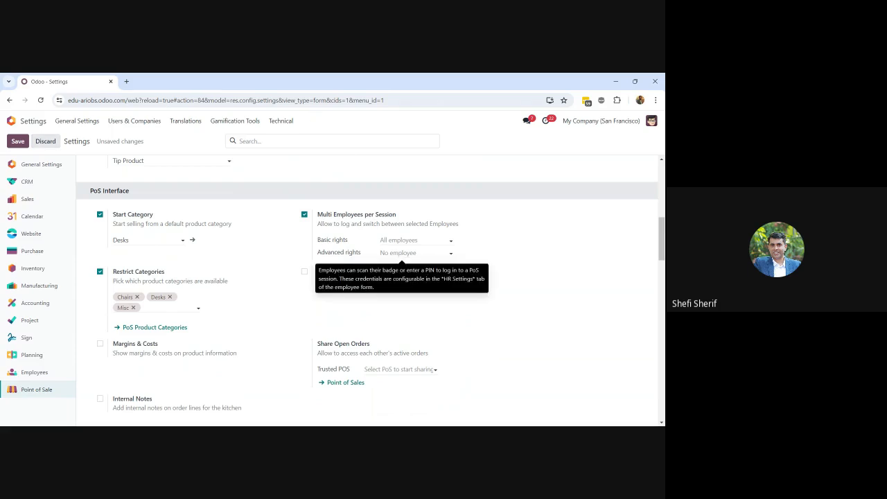
click(444, 253)
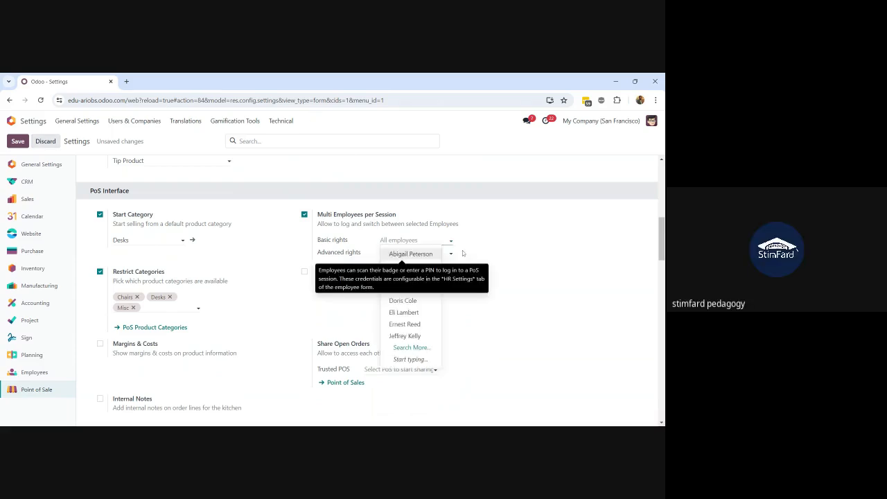
click(451, 253)
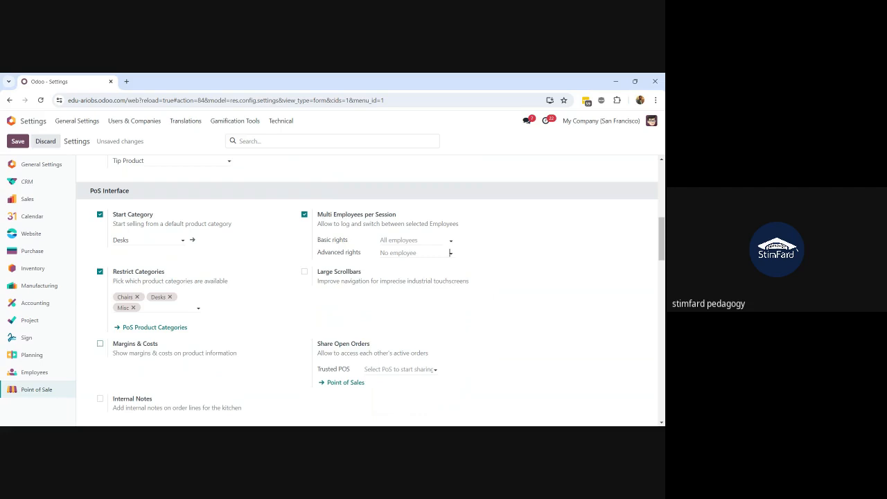
Enable Margins & Costs and keep Basic rights at All employees after a trial employee search
click(100, 345)
click(402, 241)
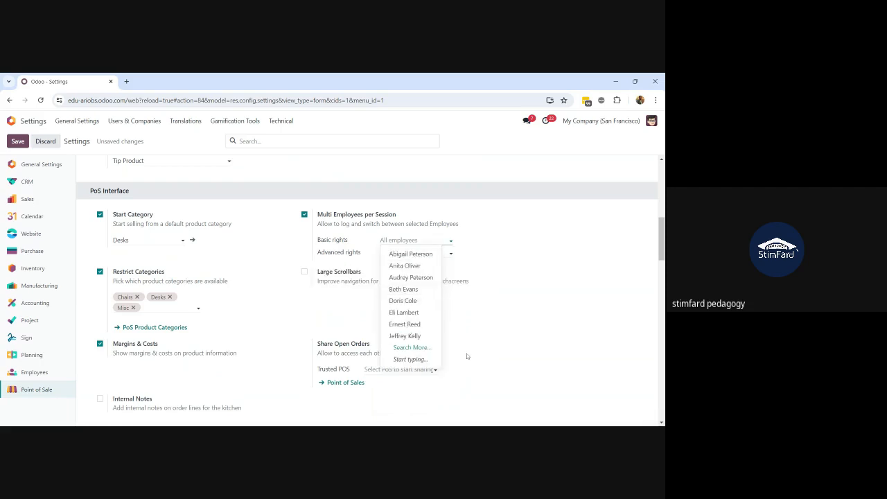
text(mich)
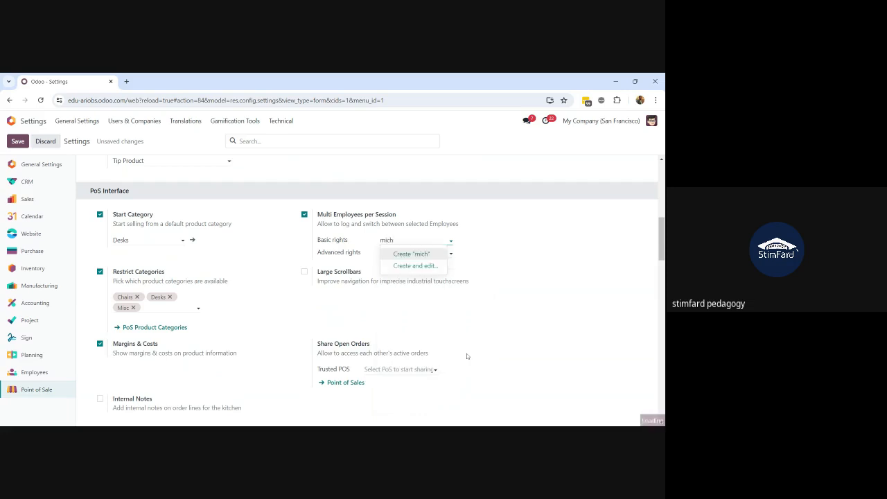
key(BackSpace)
key(BackSpace)
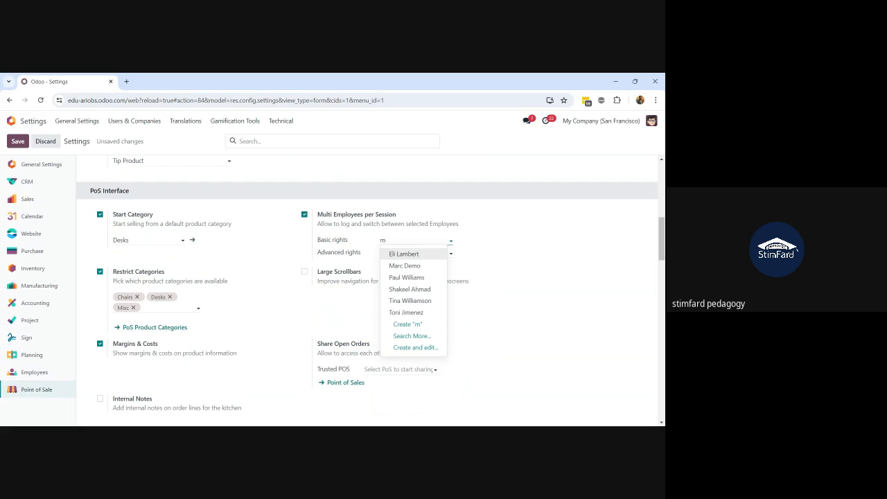
key(BackSpace)
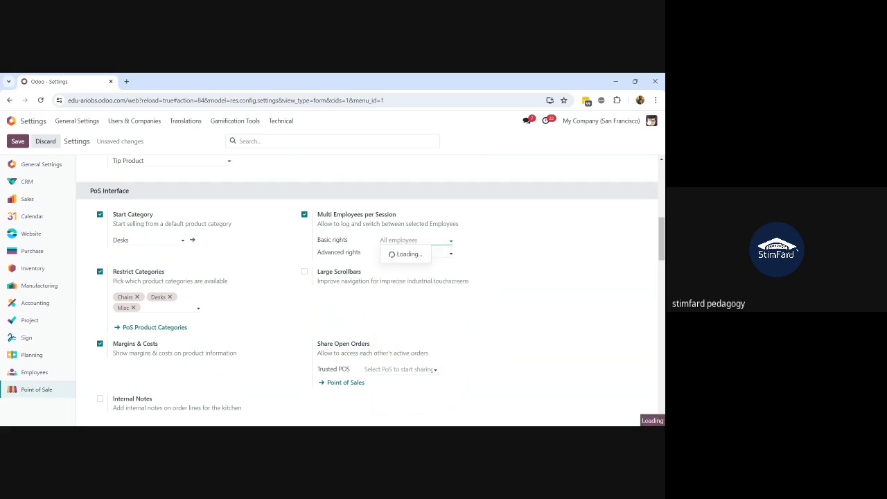
click(652, 121)
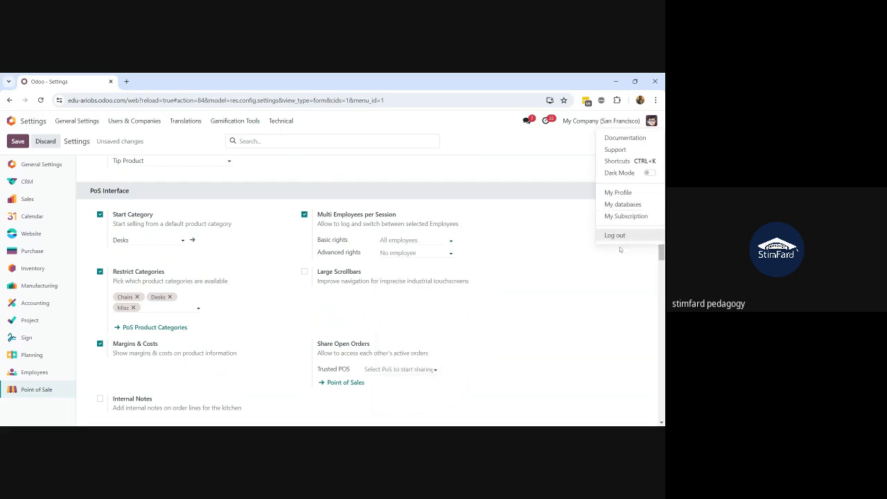
click(618, 193)
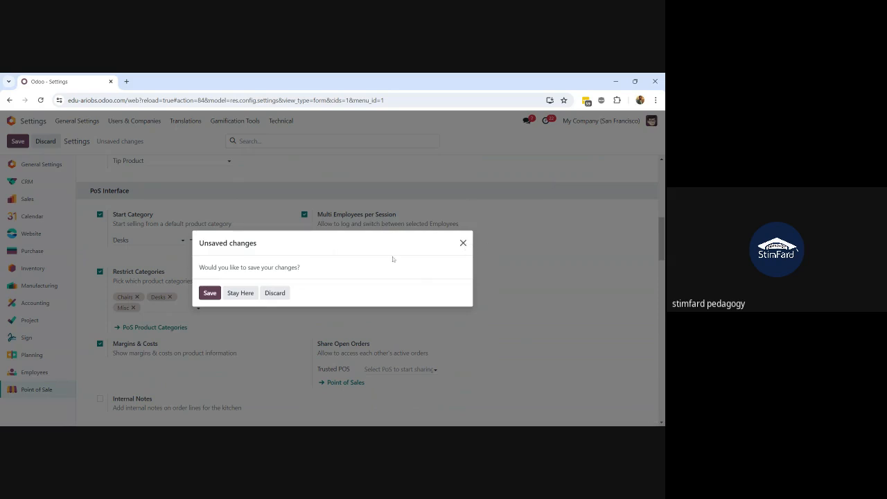
click(233, 293)
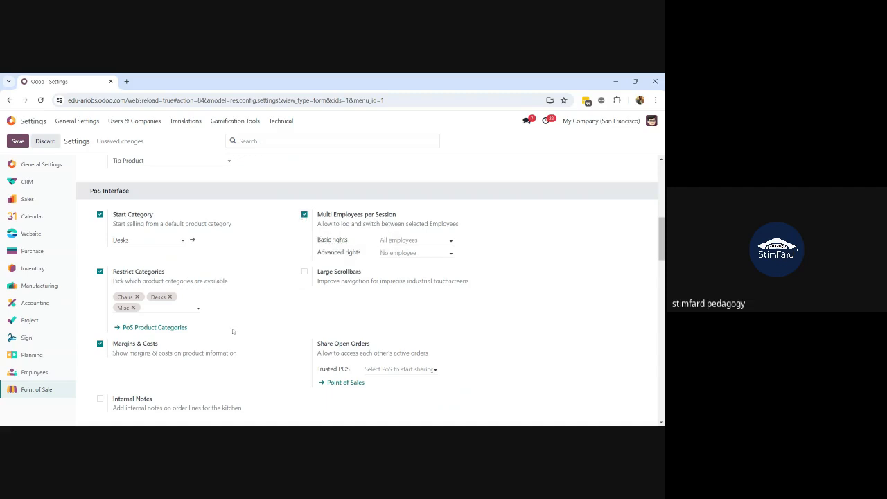
scroll(233, 331, down, 1)
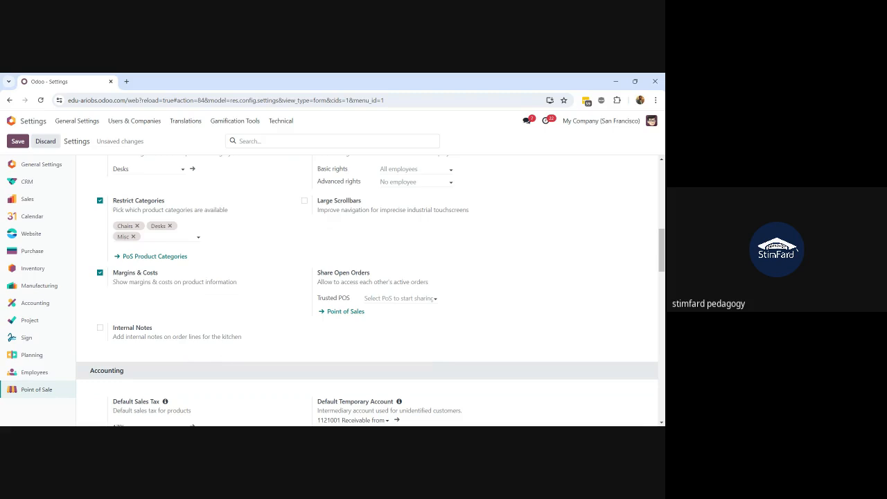
Review the default temporary account options and leave the account unchanged
scroll(371, 289, down, 1)
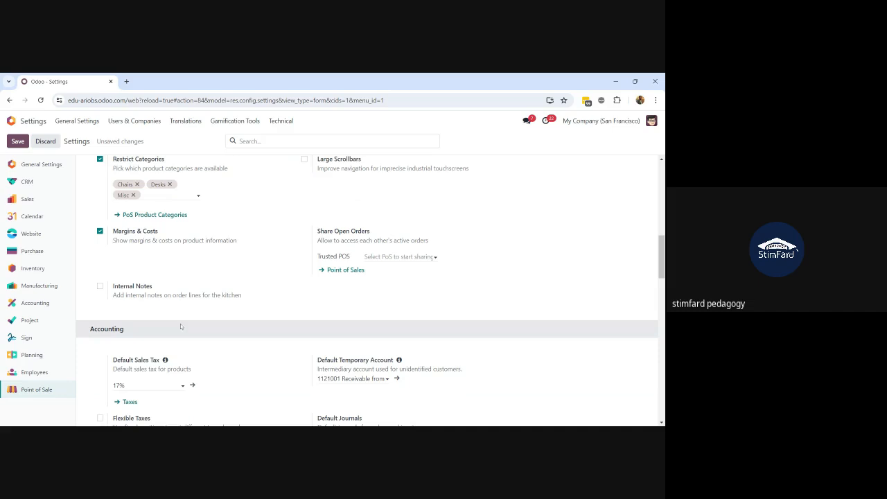
scroll(181, 324, down, 1)
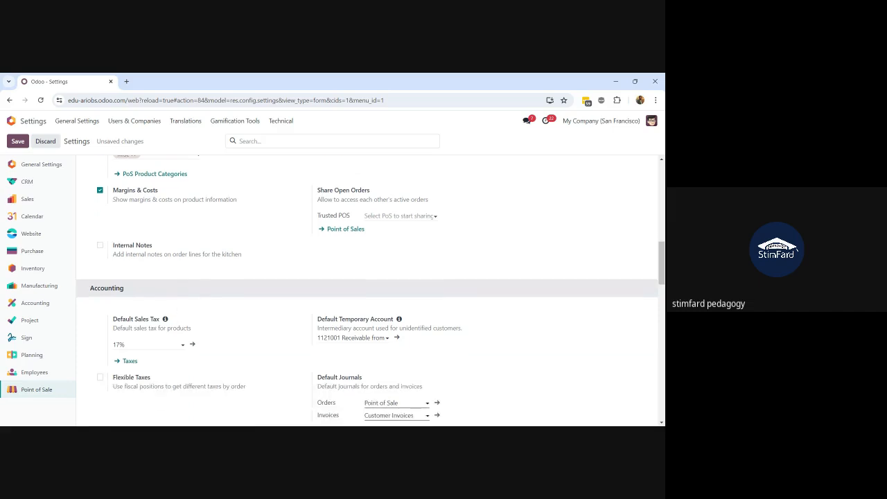
scroll(178, 366, down, 1)
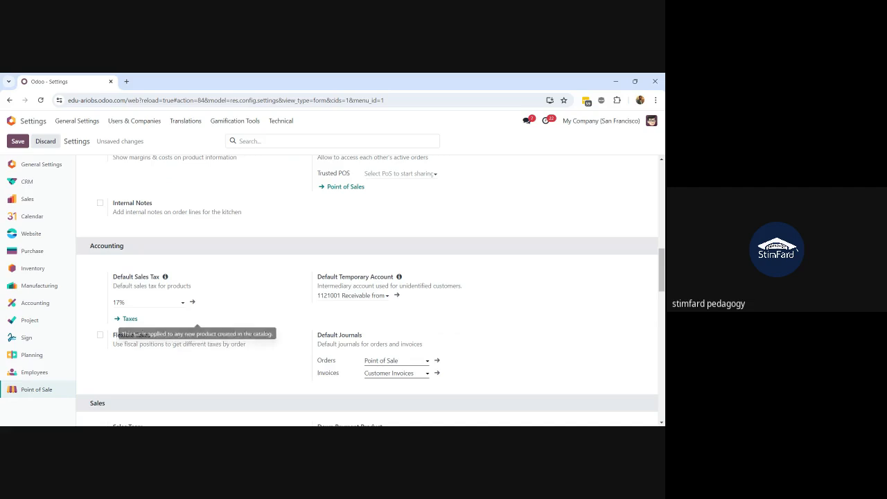
click(353, 296)
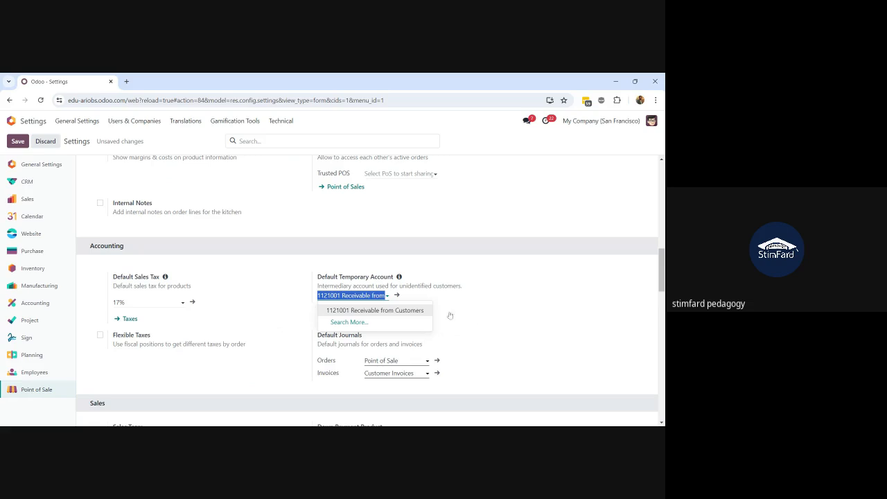
click(475, 319)
Keep Point of Sale as the default journal for POS orders
scroll(476, 319, down, 1)
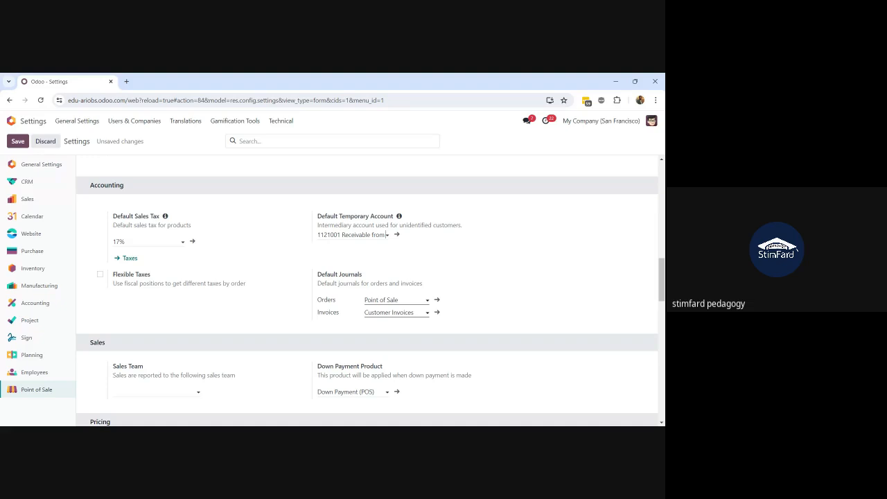
click(396, 300)
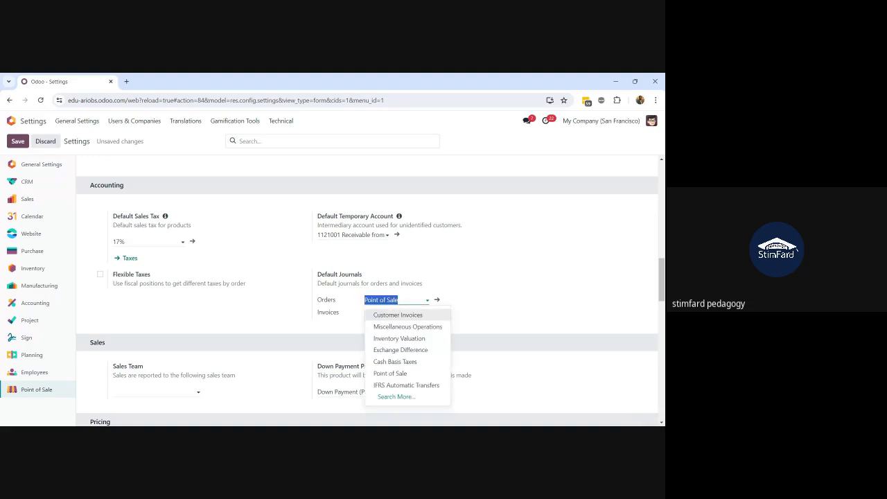
click(484, 313)
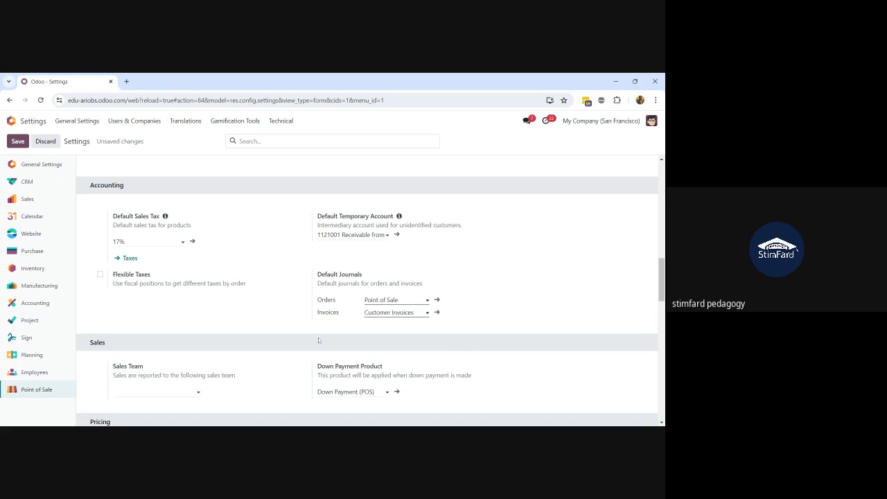
Select Down Payment (POS) as the down payment product, then continue down to Pricing
scroll(246, 370, down, 1)
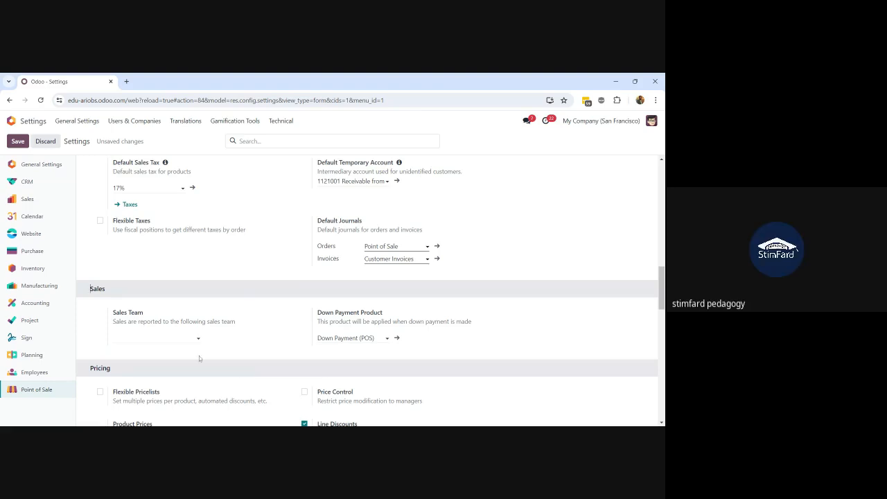
scroll(199, 357, down, 1)
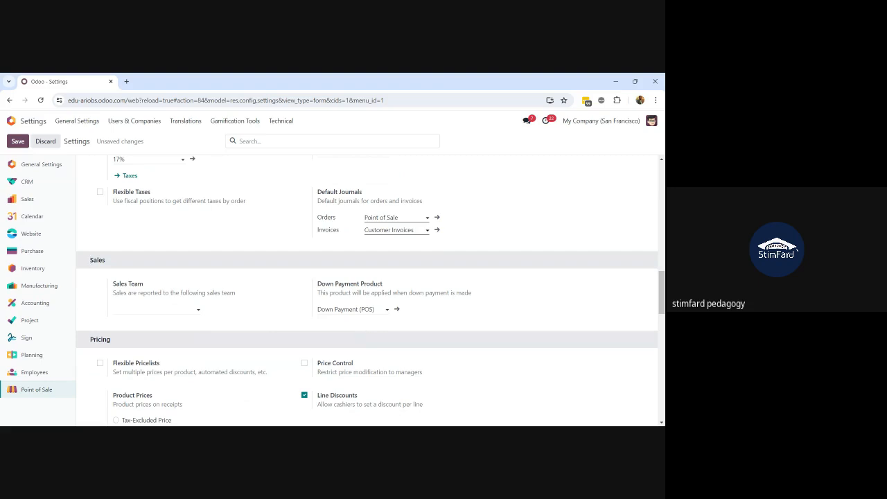
click(352, 309)
scroll(373, 319, down, 1)
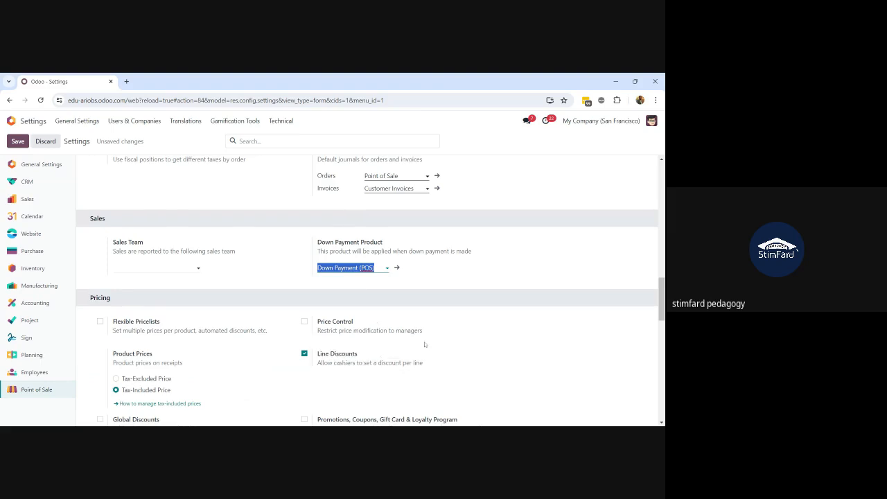
scroll(425, 345, down, 1)
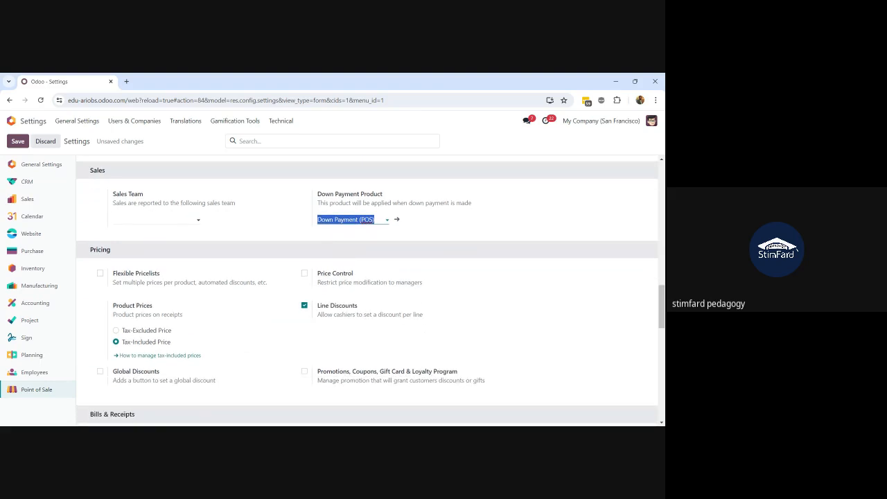
scroll(367, 292, down, 1)
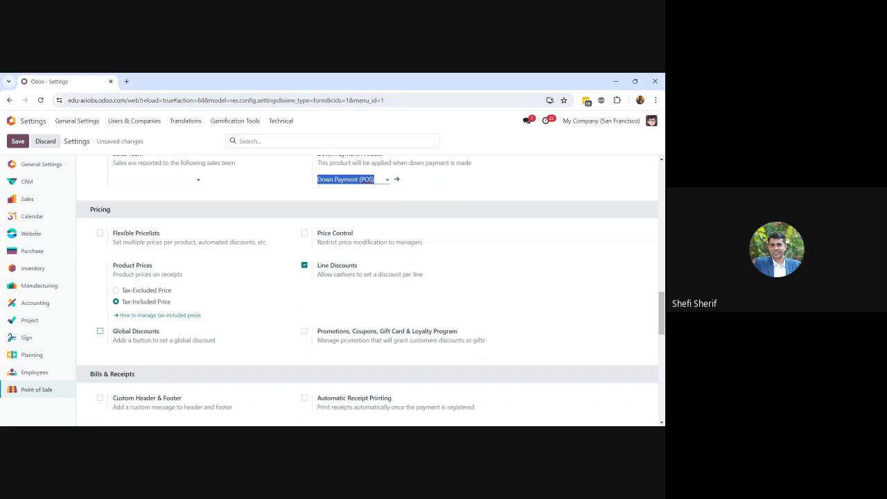
click(100, 331)
click(99, 332)
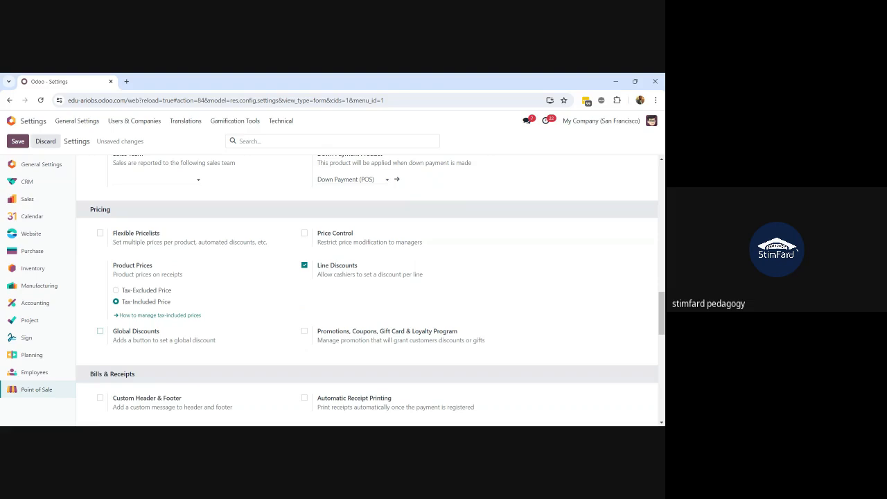
scroll(100, 295, down, 1)
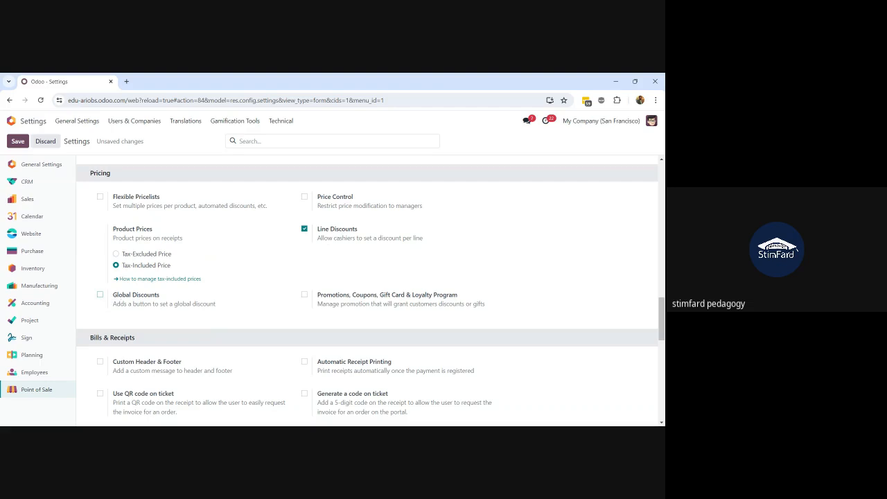
Enable Global Discounts and highlight the Promotions, Coupons, Gift Card & Loyalty Program title
click(100, 295)
scroll(367, 291, down, 1)
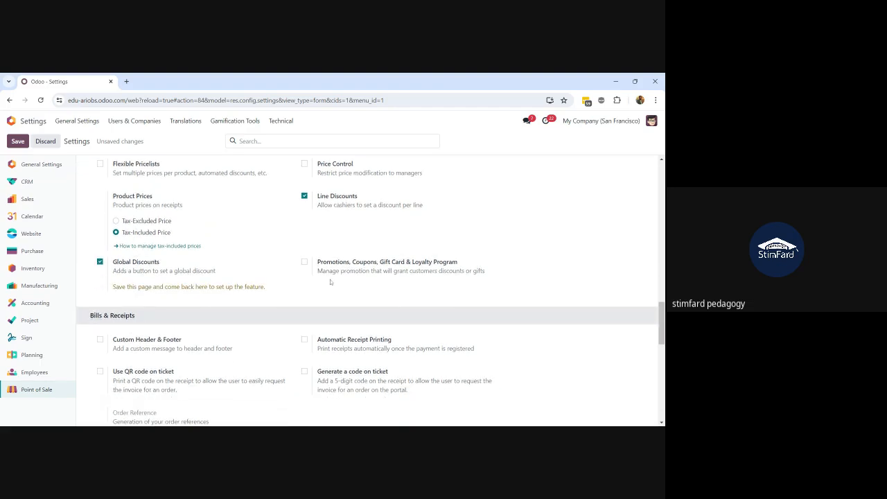
mouse_move(406, 270)
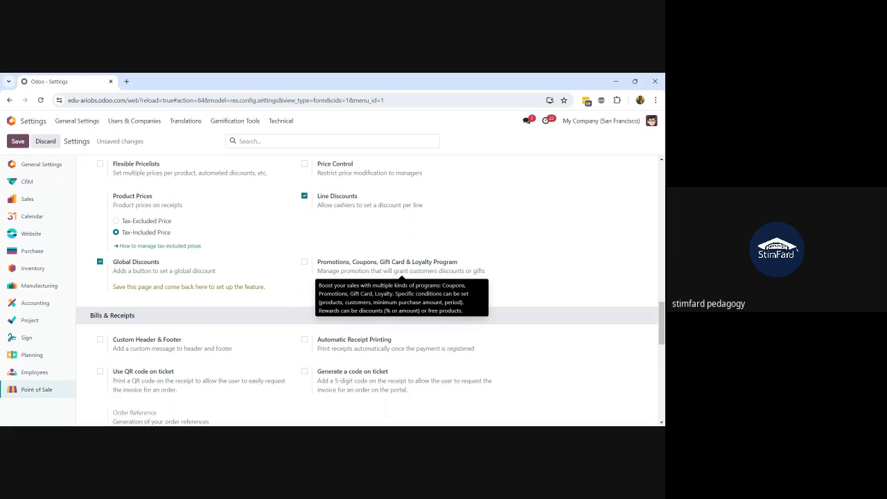
triple_click(304, 262)
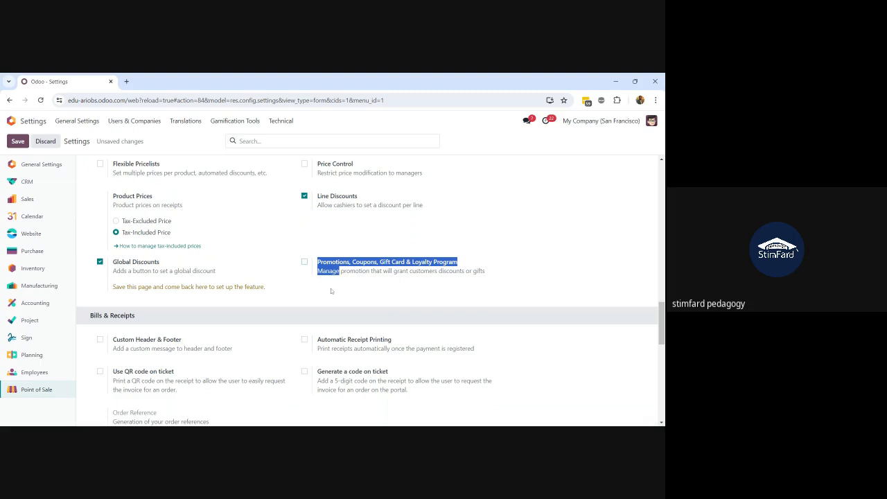
scroll(265, 310, down, 1)
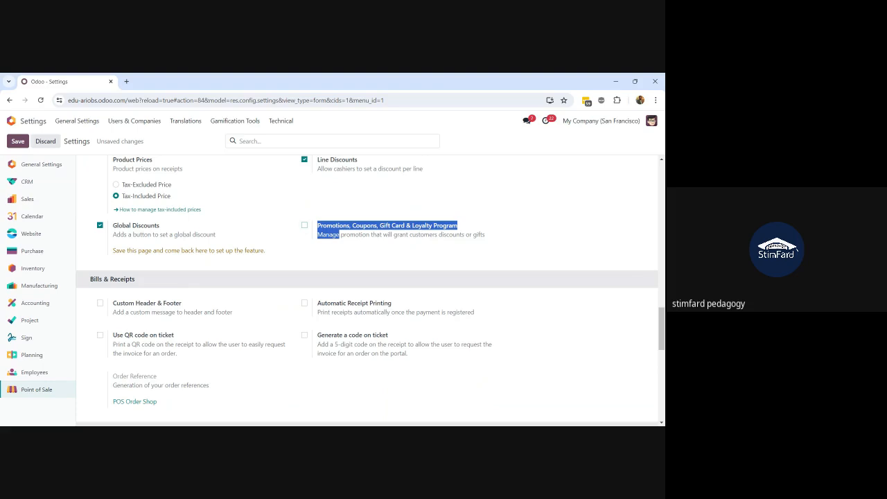
Enable Custom Header & Footer and enter a short name in both receipt footer and header
click(100, 304)
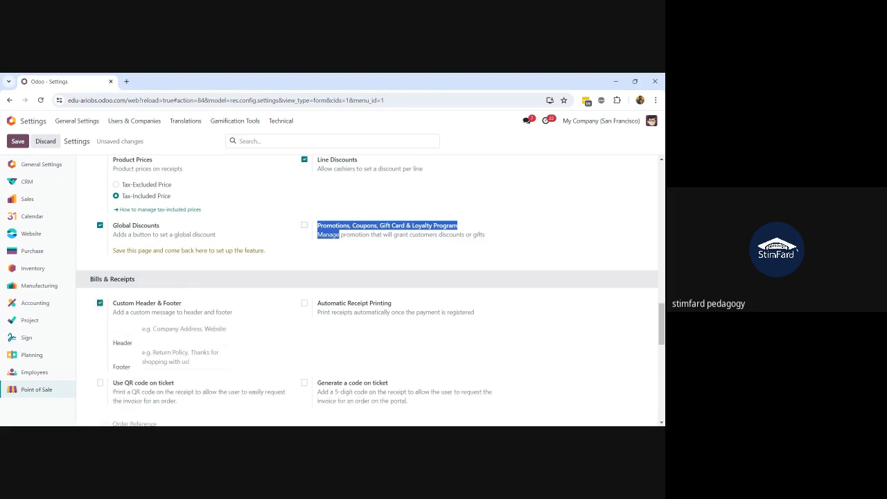
click(152, 332)
click(161, 357)
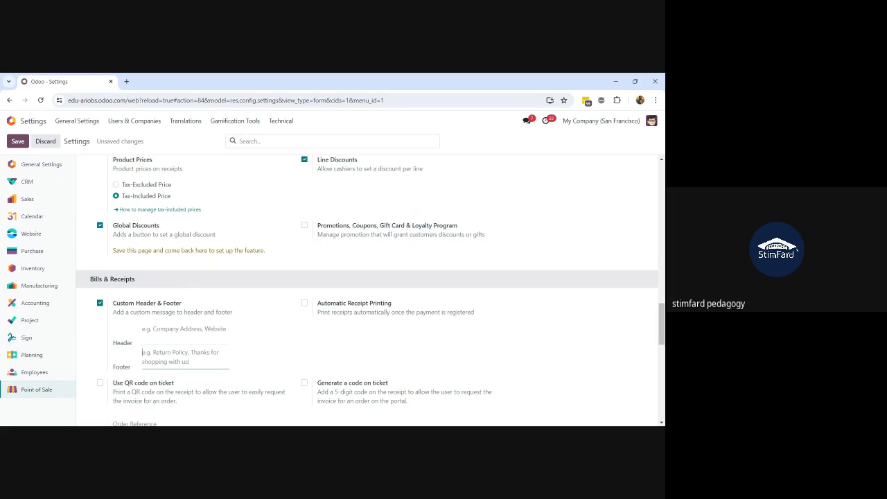
text(Sheff)
click(173, 330)
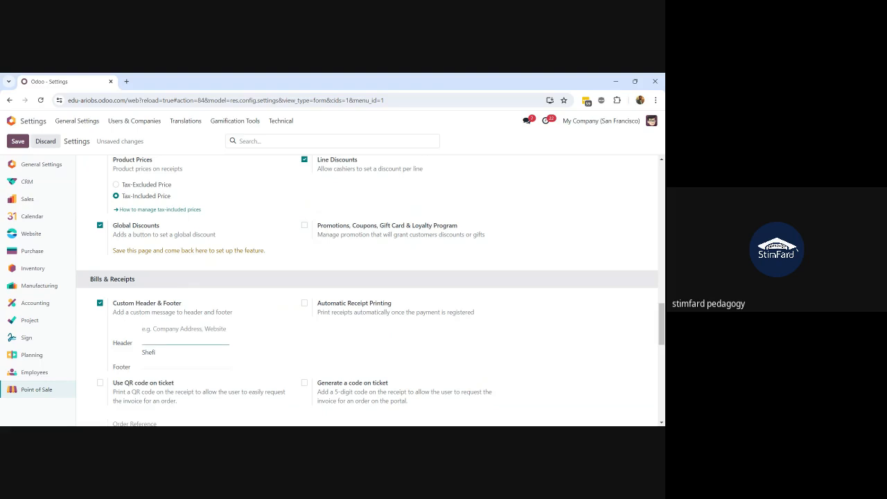
text(Shefi)
scroll(371, 291, down, 1)
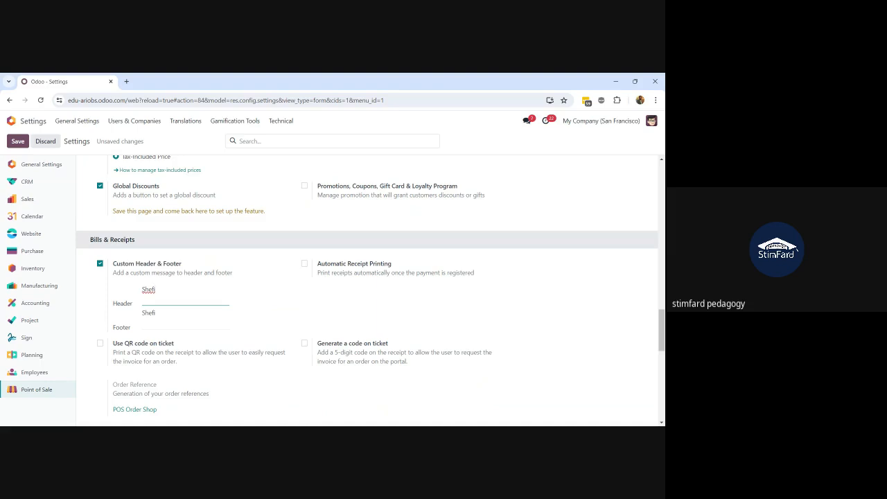
Save all the changed Point of Sale settings
scroll(367, 291, up, 8)
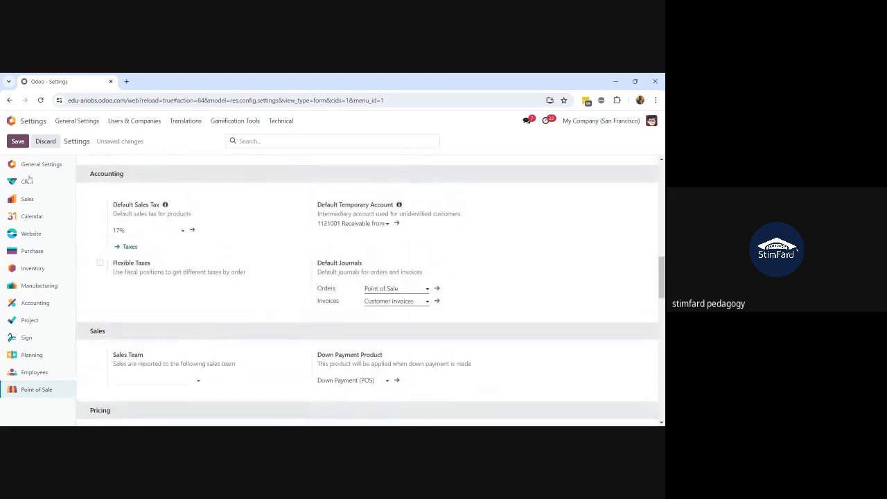
click(18, 142)
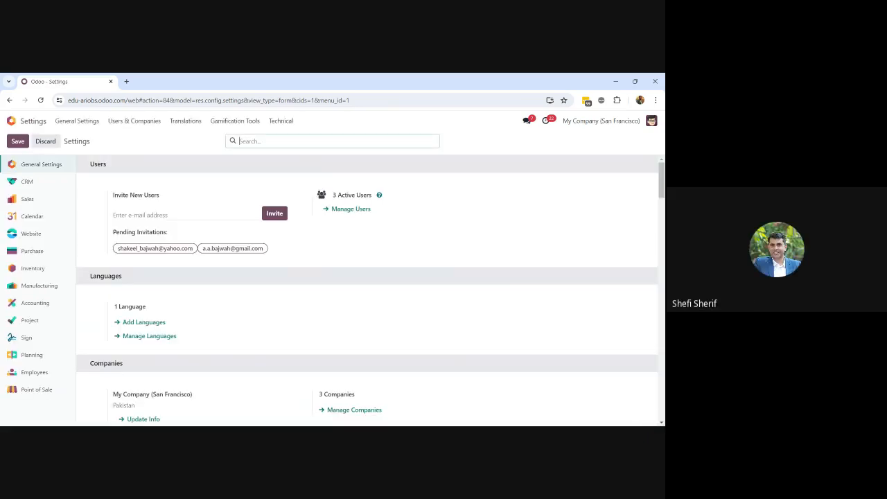
scroll(365, 250, down, 2)
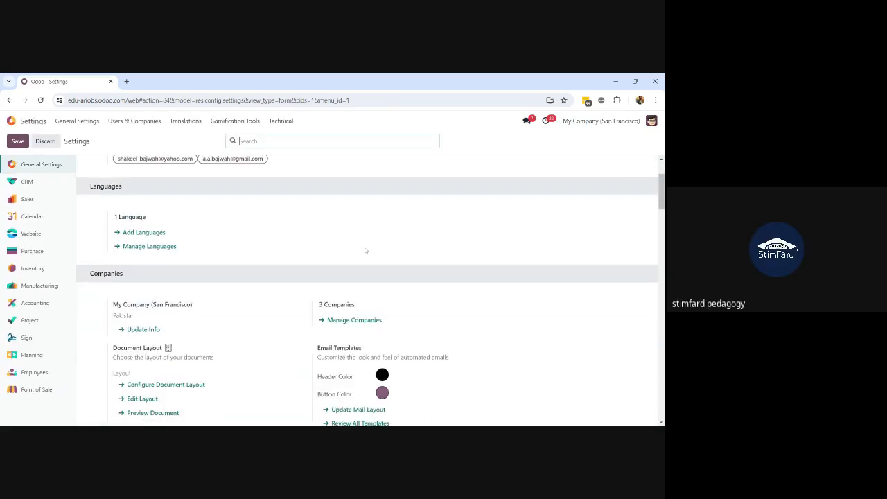
scroll(383, 238, up, 2)
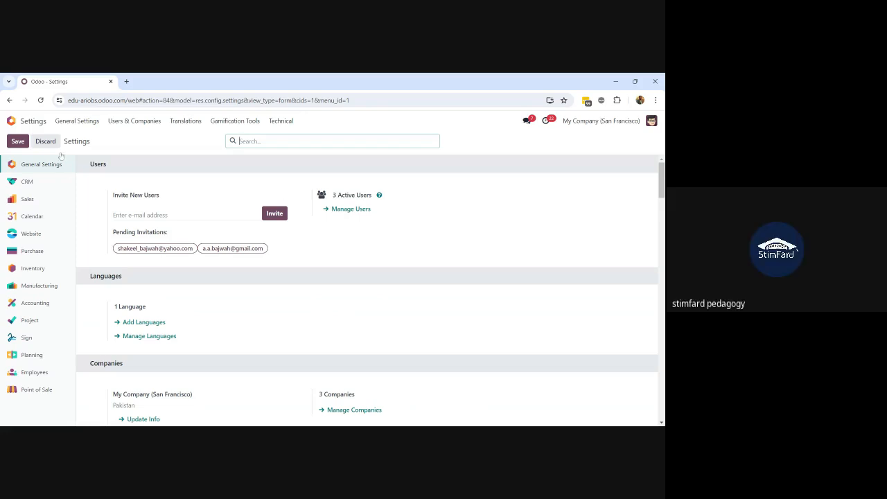
Open the Point of Sale app via a 'pos' search and start a new Lahore Branch session
click(11, 120)
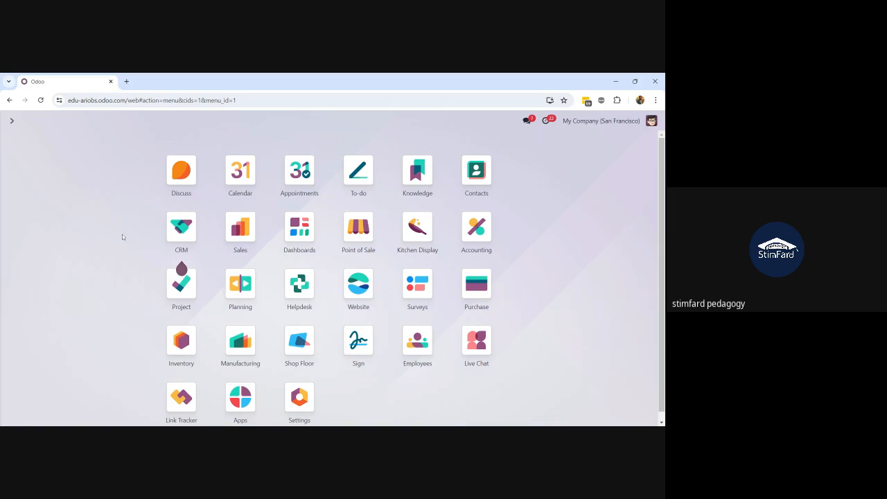
text(pos)
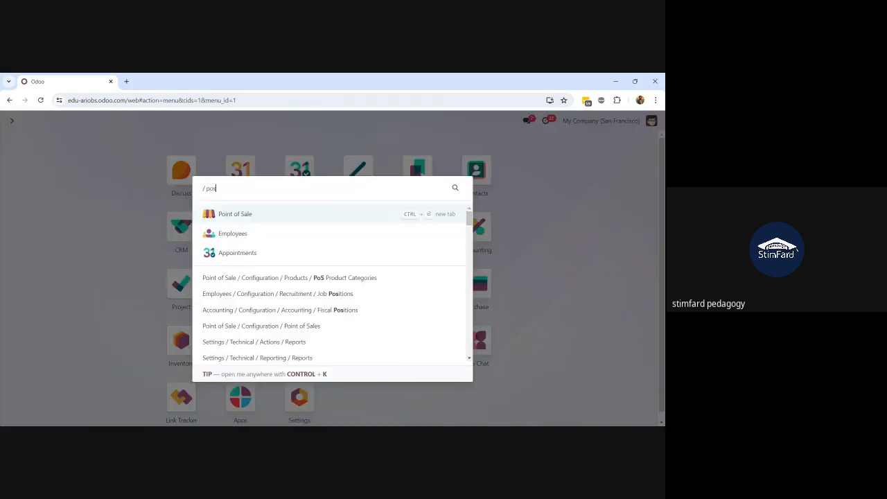
click(265, 220)
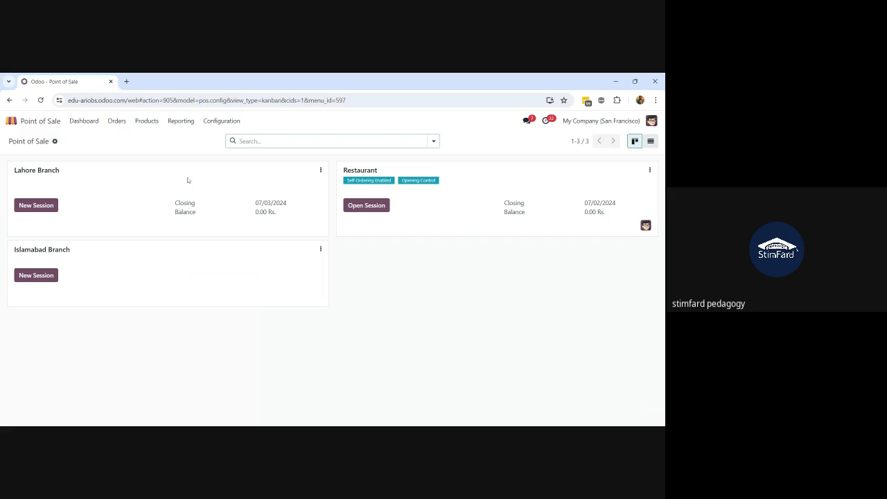
click(35, 206)
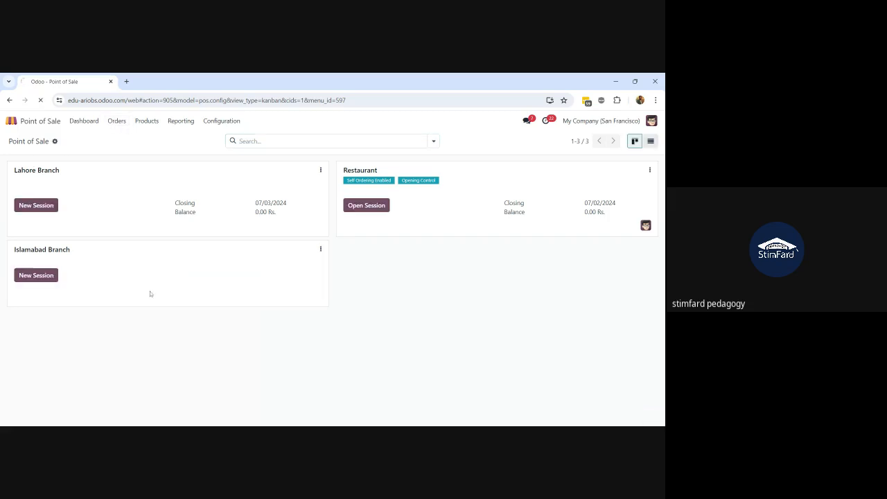
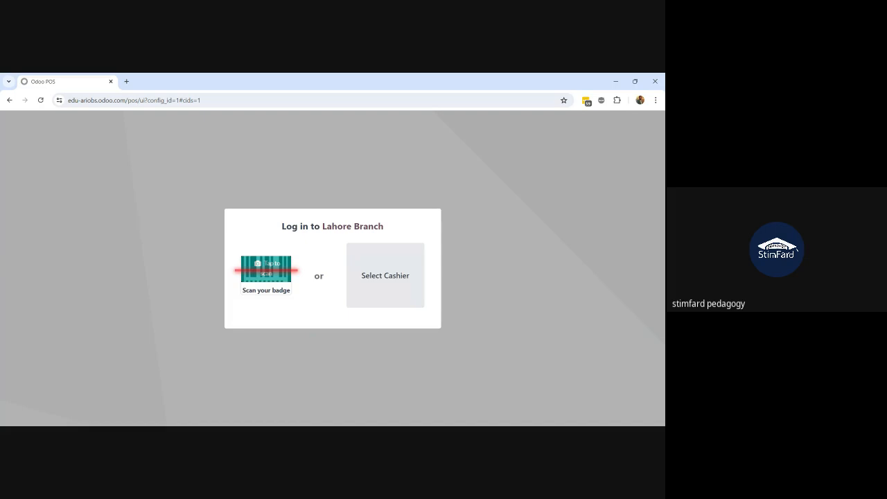
Log in as the first cashier and open the session with 0.00 opening cash
click(374, 283)
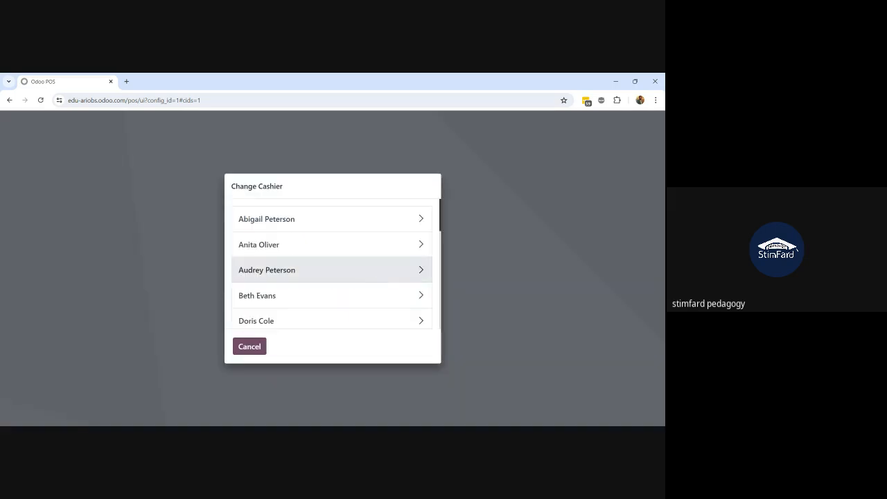
scroll(374, 283, down, 5)
scroll(363, 265, up, 5)
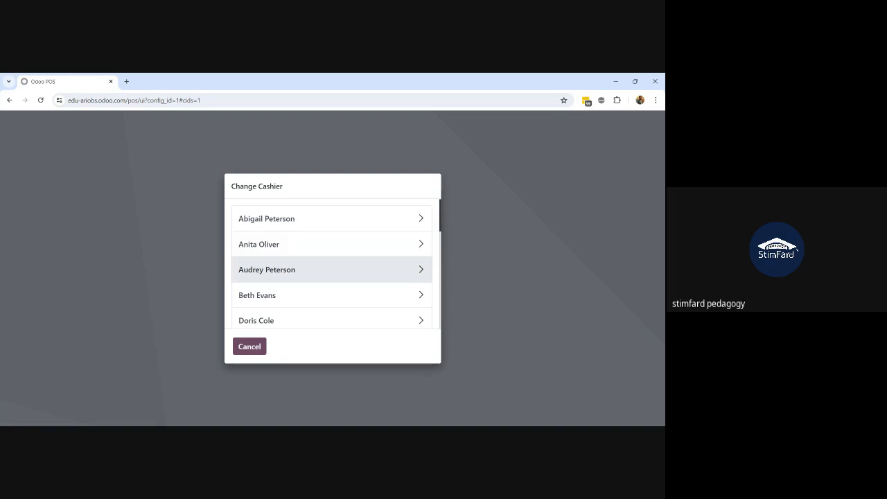
click(337, 219)
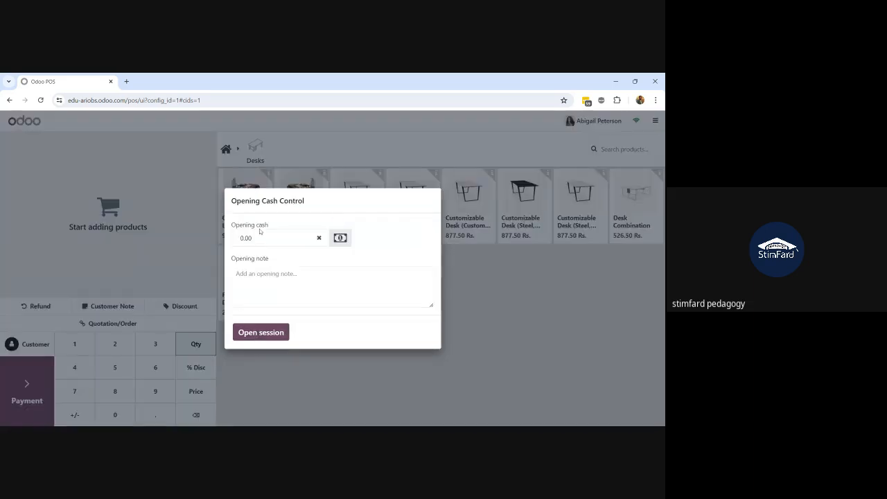
click(261, 335)
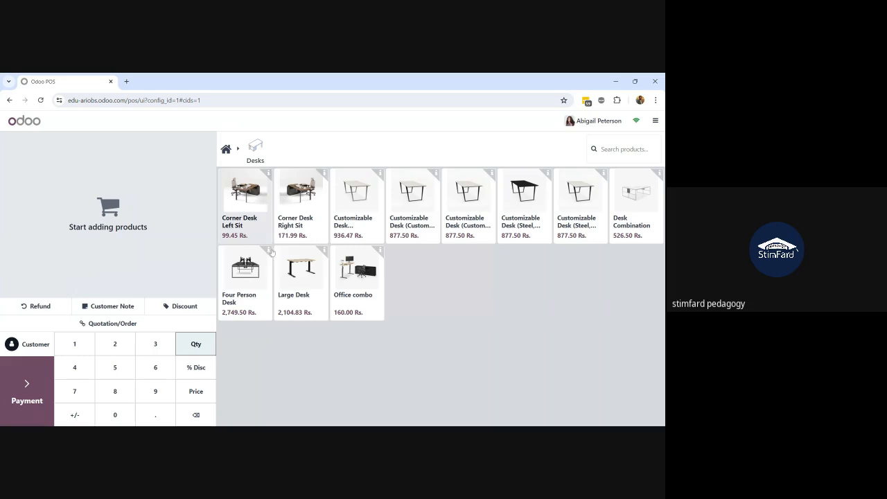
Add a Large Desk and a Customizable Desk (Aluminium, White), totalling 3,041.30 Rs
click(298, 282)
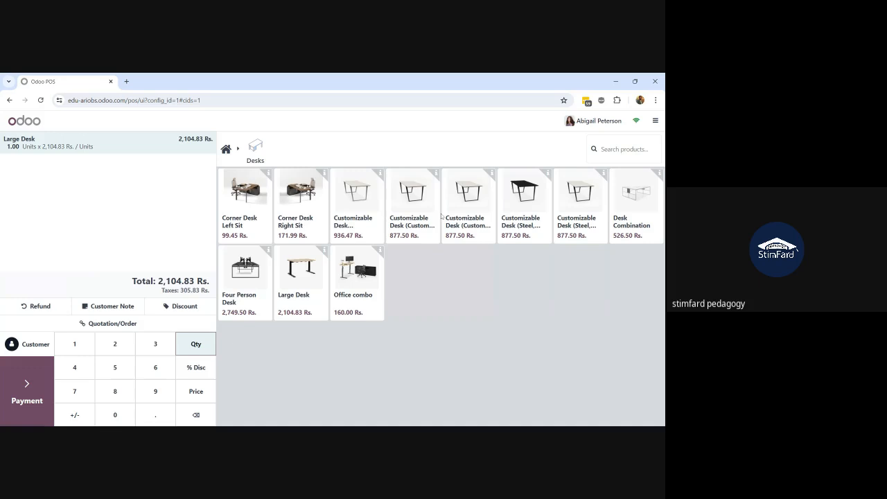
click(365, 223)
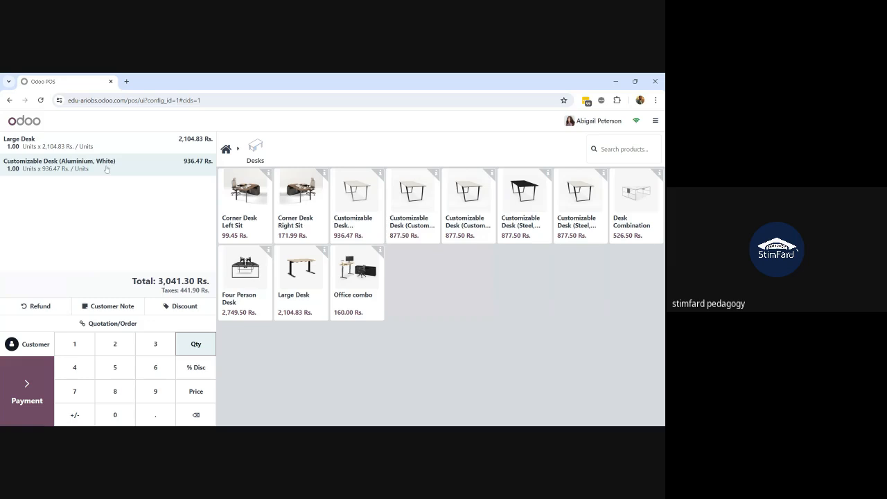
click(651, 122)
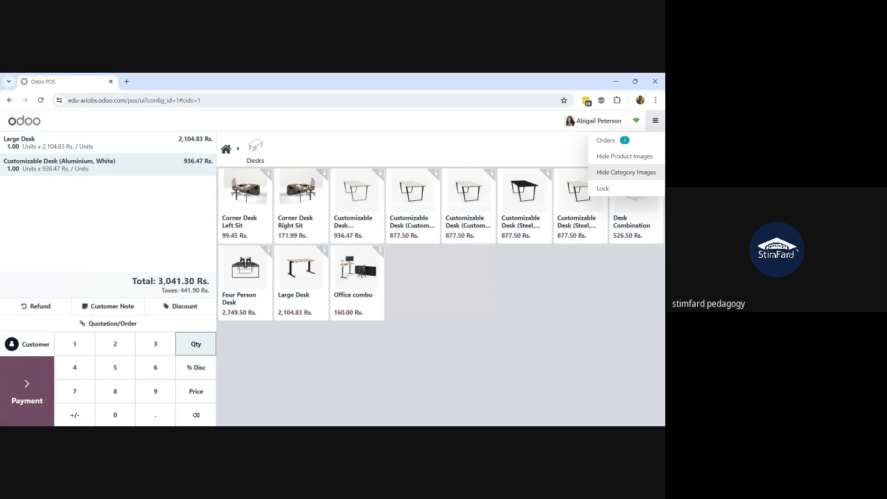
click(580, 275)
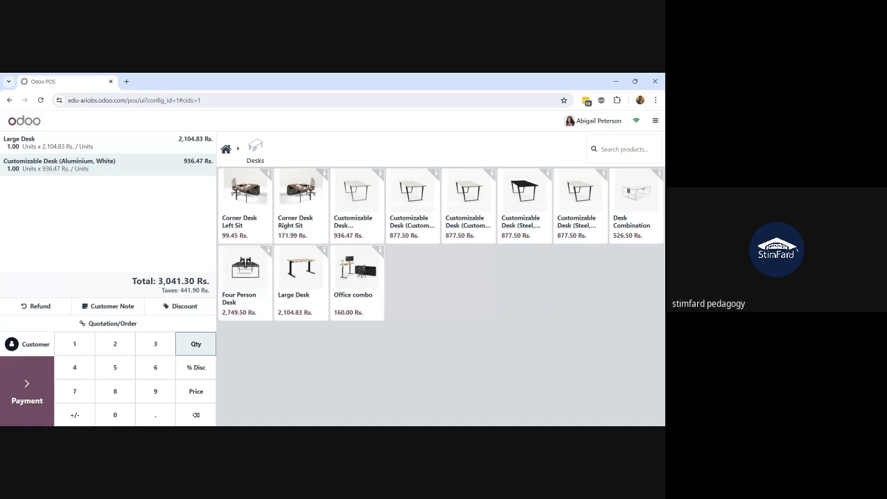
click(25, 406)
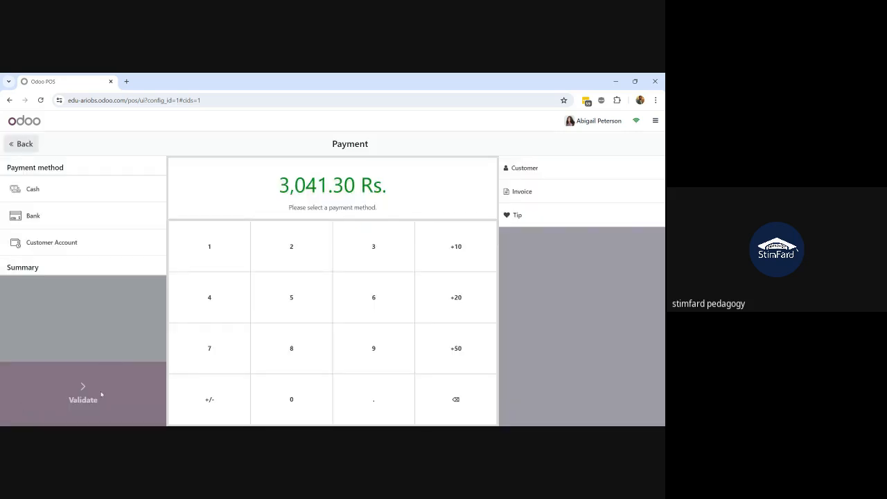
Pay the 3,041.30 Rs. order in cash and validate it, giving receipt 801
click(94, 195)
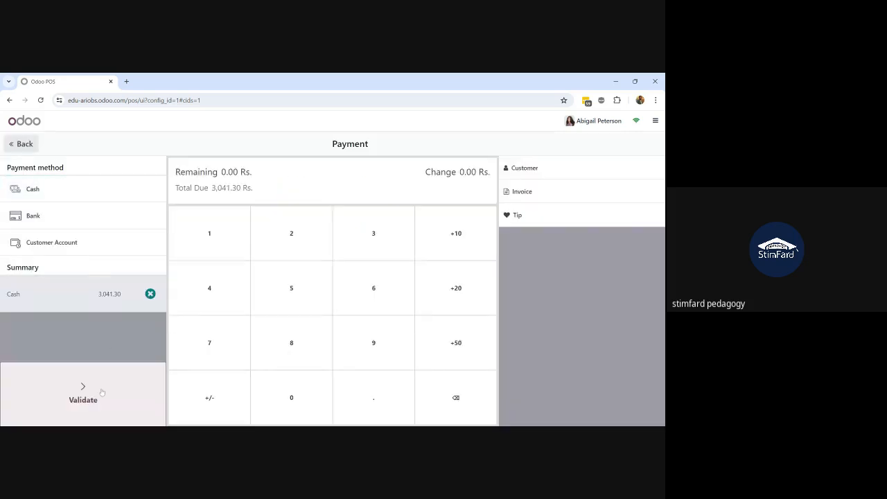
click(101, 392)
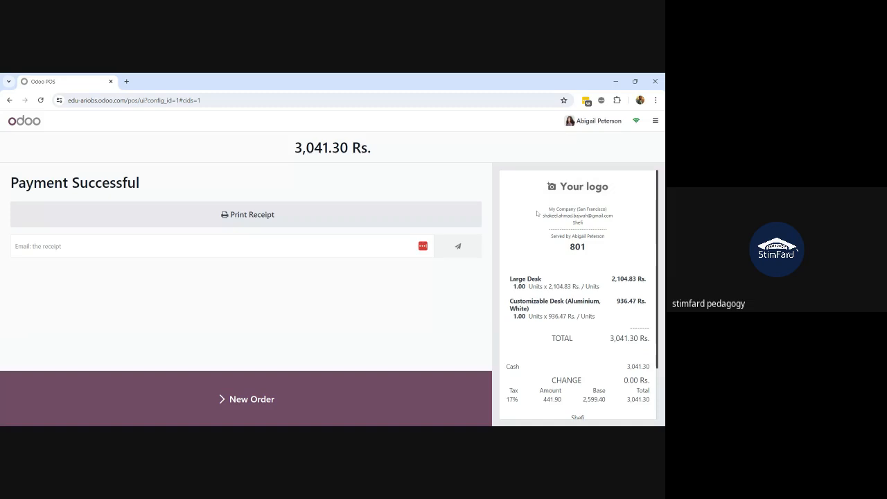
click(656, 120)
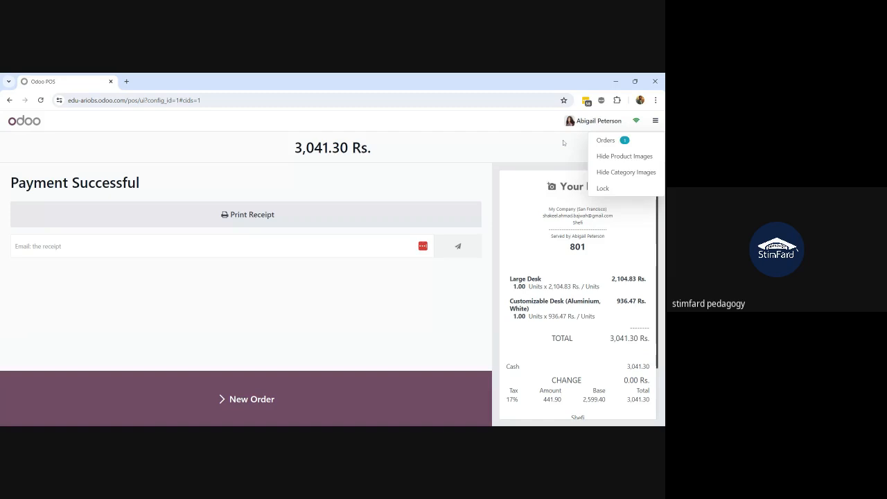
click(562, 140)
Switch the active cashier to a different employee from the cashier list
click(593, 121)
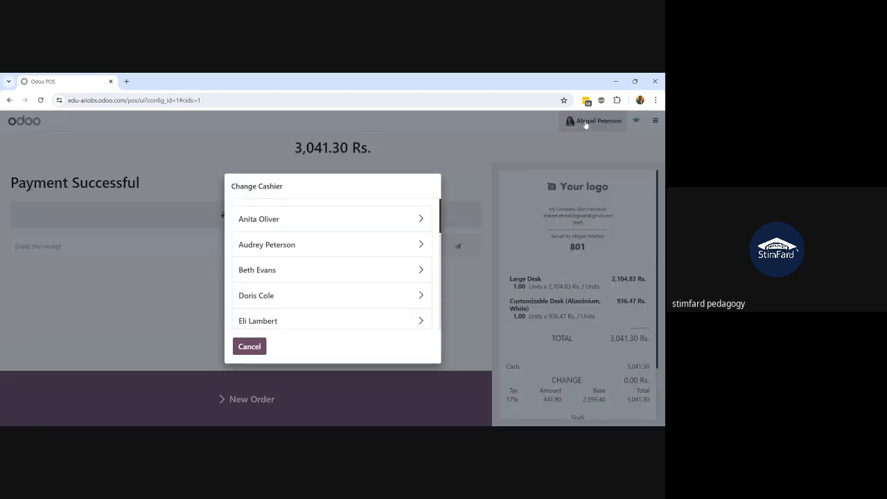
scroll(370, 273, down, 4)
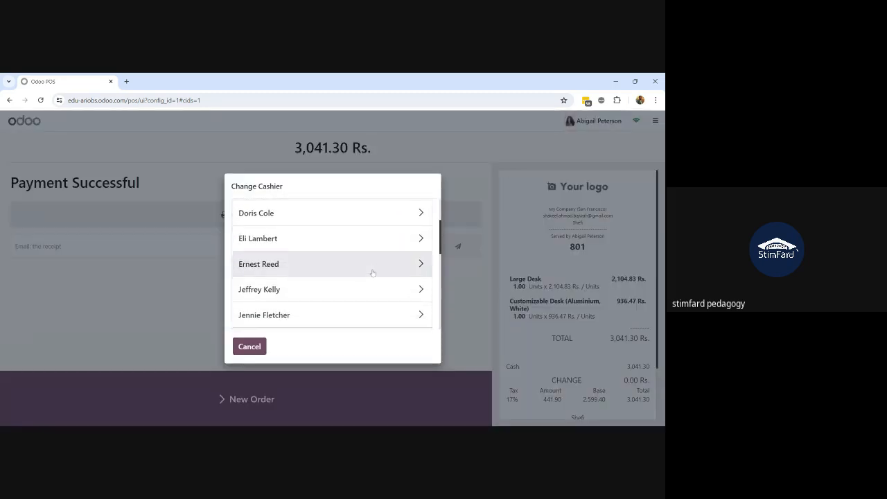
scroll(372, 273, down, 3)
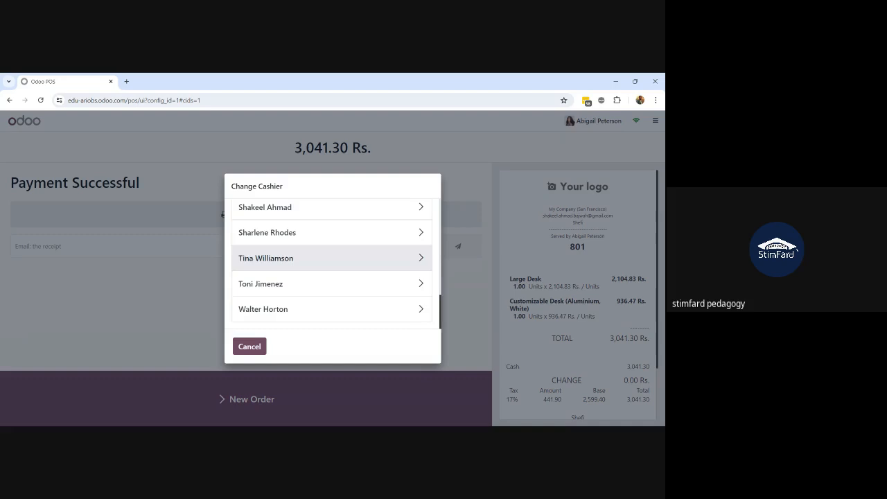
scroll(370, 249, up, 2)
scroll(370, 232, up, 5)
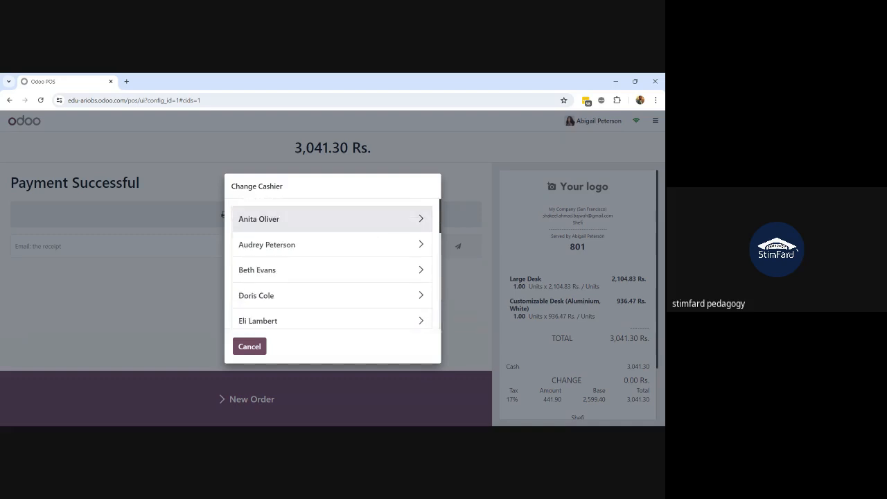
scroll(353, 299, down, 7)
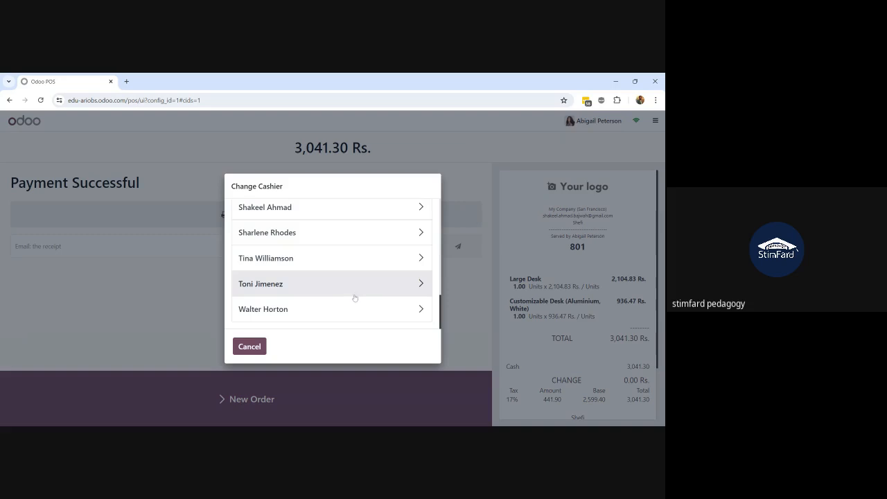
scroll(353, 299, up, 7)
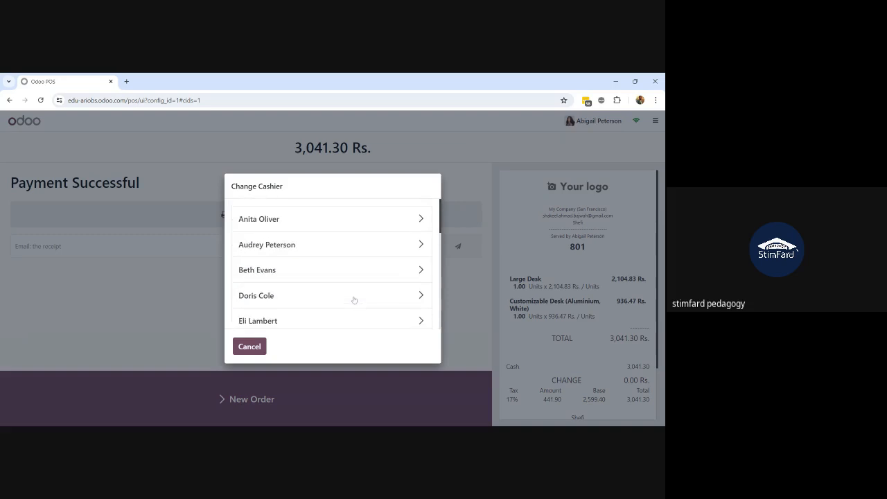
scroll(354, 298, down, 5)
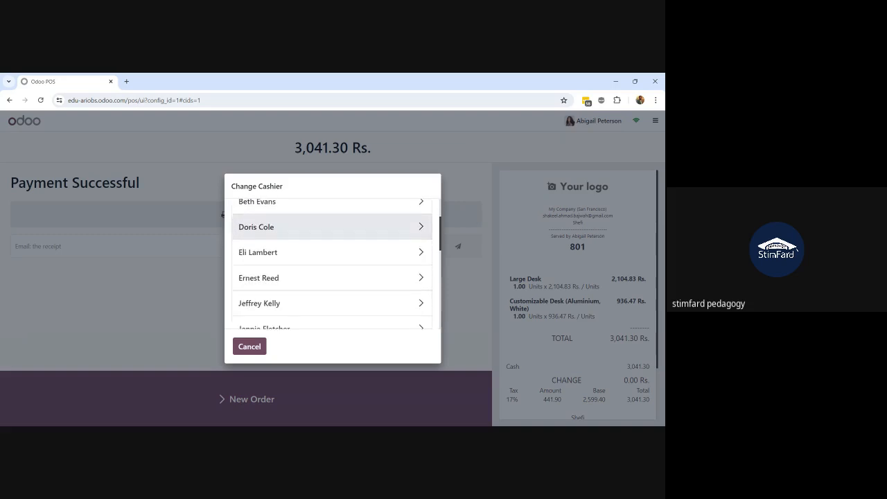
scroll(354, 298, down, 1)
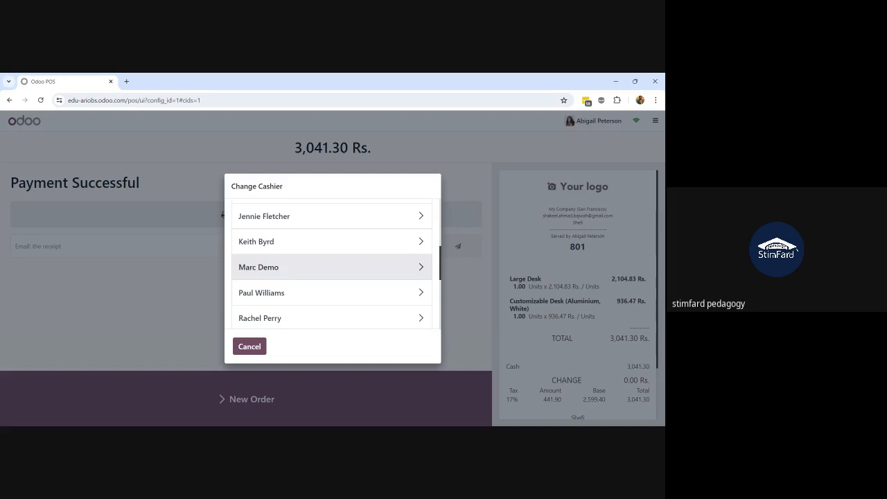
click(358, 275)
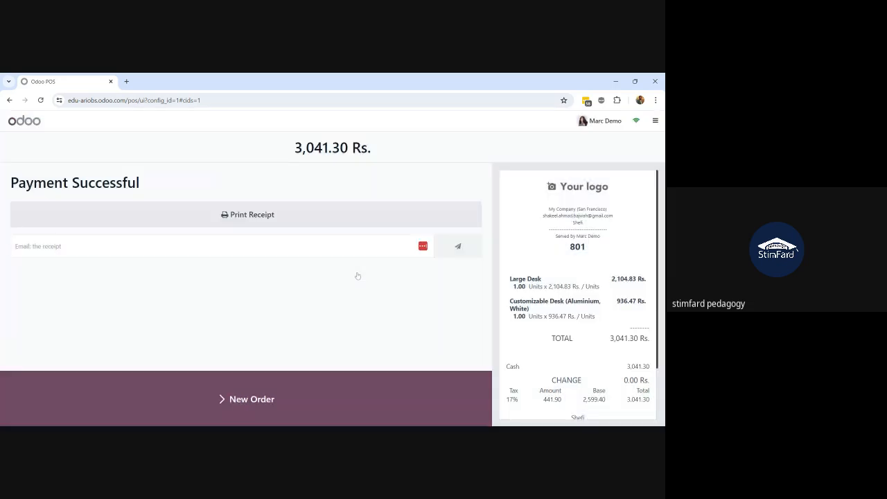
Start a new order holding one Corner Desk Left Sit at 99.45 Rs
click(150, 417)
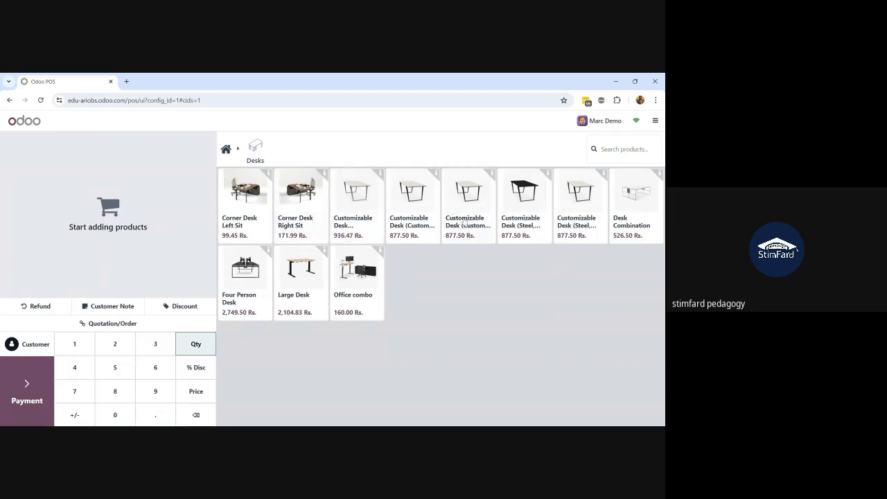
click(268, 219)
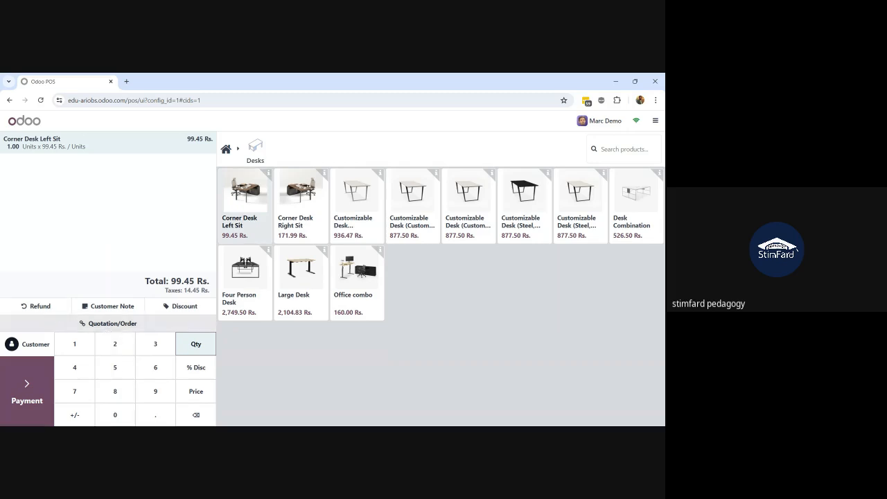
click(600, 122)
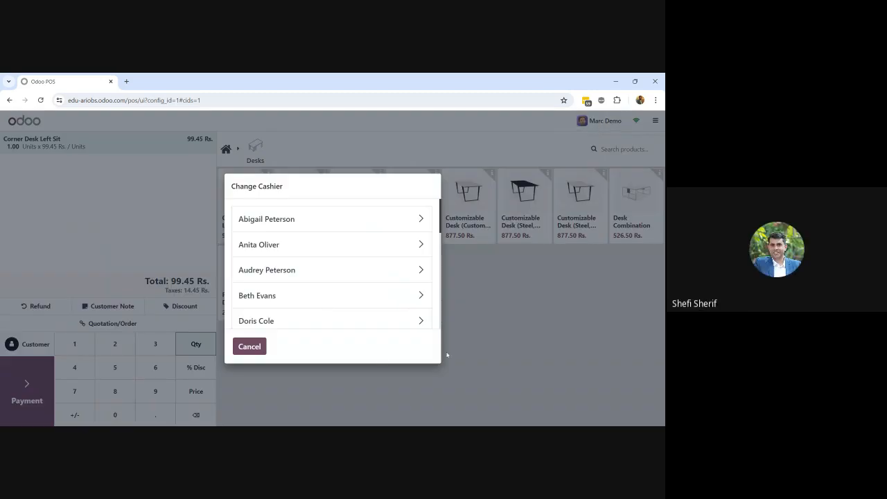
click(250, 347)
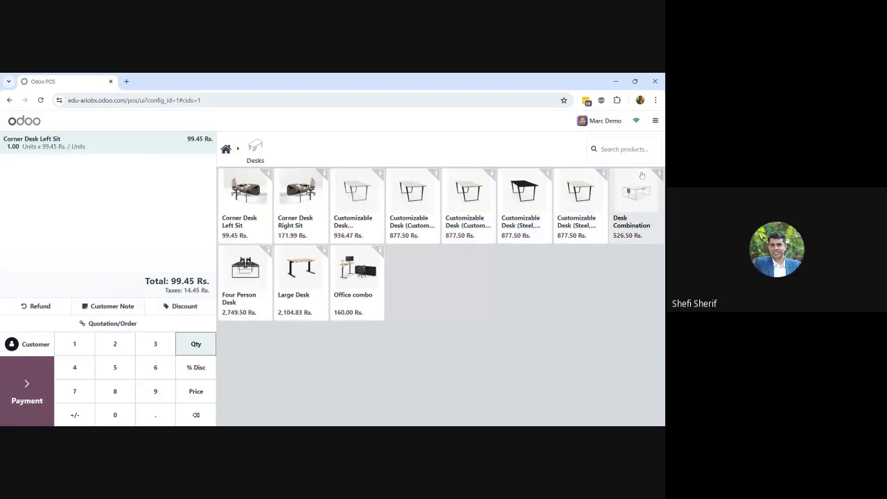
click(654, 121)
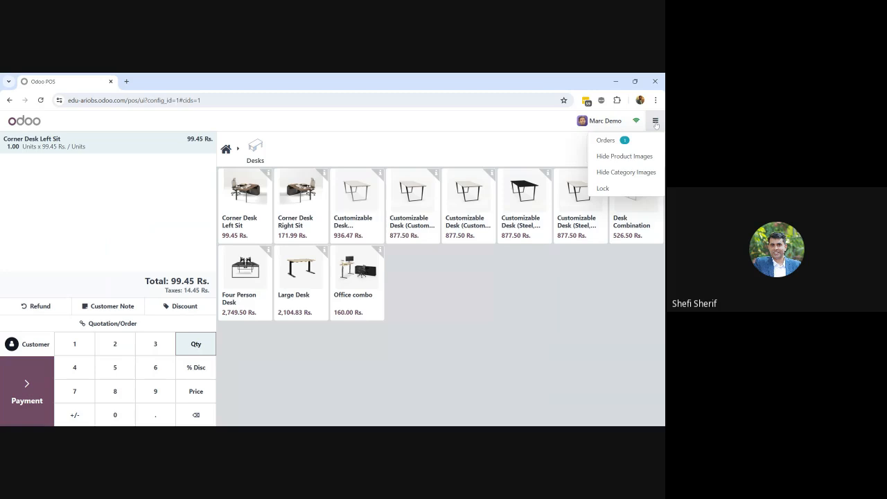
Choose another employee as the cashier for this point of sale
click(600, 123)
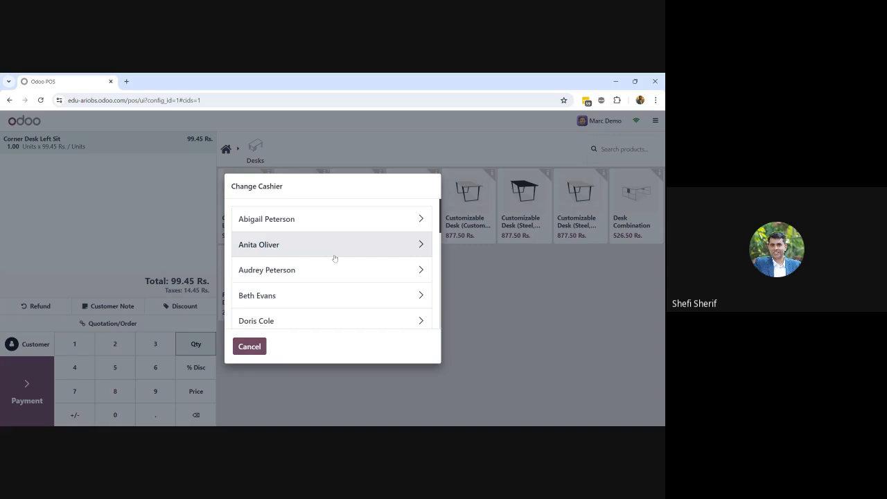
scroll(334, 258, down, 3)
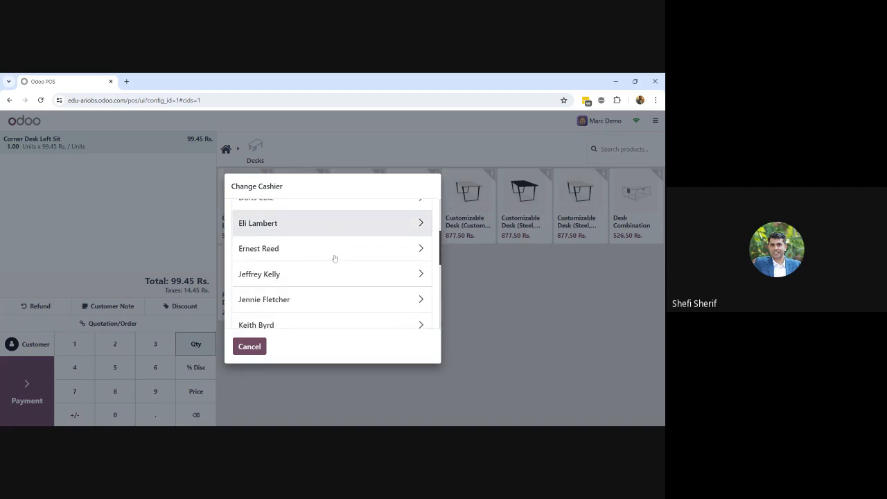
scroll(334, 258, down, 4)
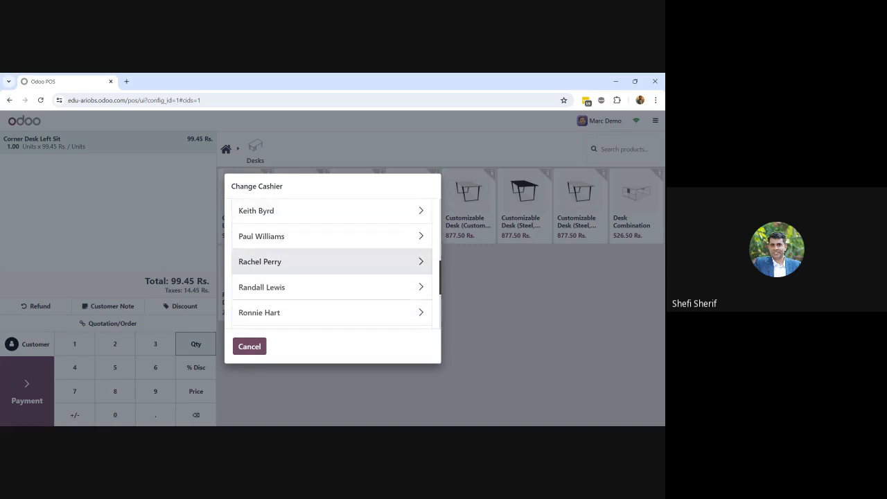
scroll(326, 264, down, 4)
click(326, 264)
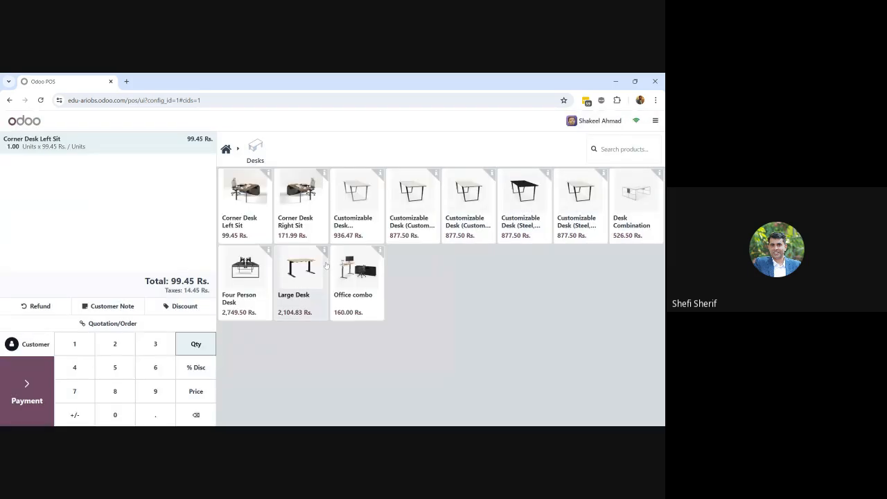
click(655, 121)
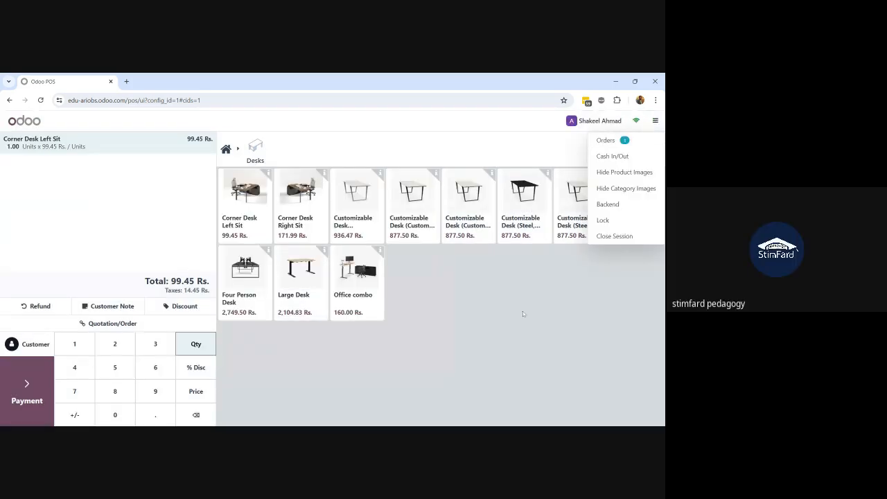
Pay the 99.45 Rs. order in cash, then start a new order with a Corner Desk Left Sit
click(37, 389)
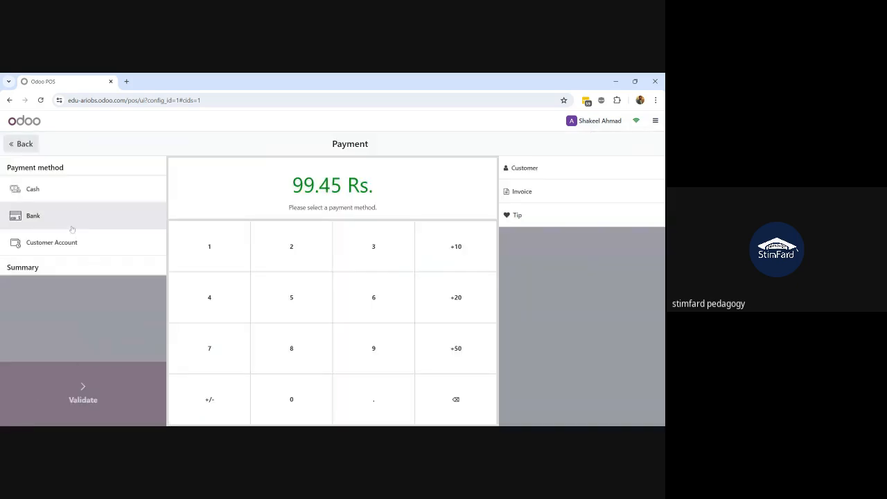
click(74, 194)
click(87, 388)
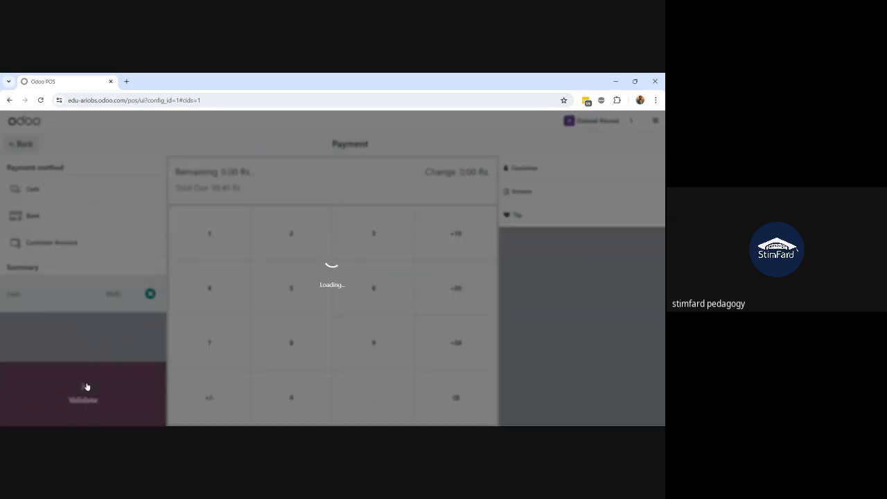
click(172, 400)
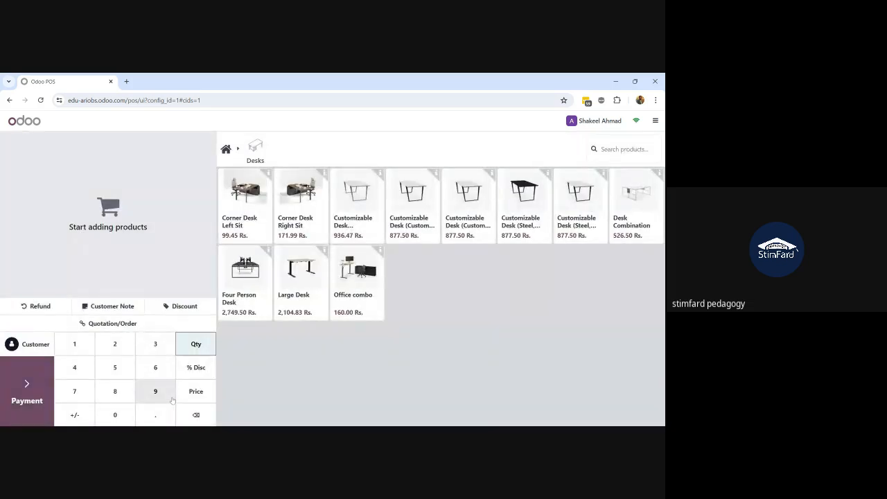
click(255, 221)
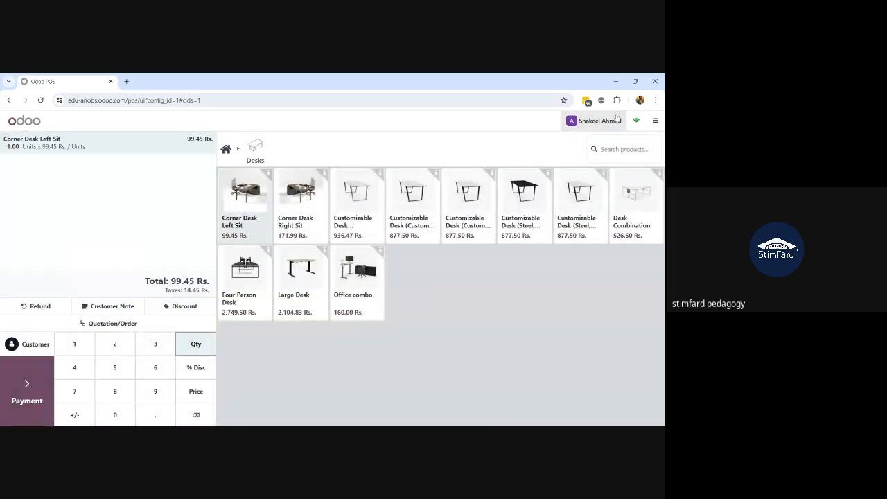
Close the Lahore Branch session with 3000 counted cash, accepting the payments difference
click(655, 121)
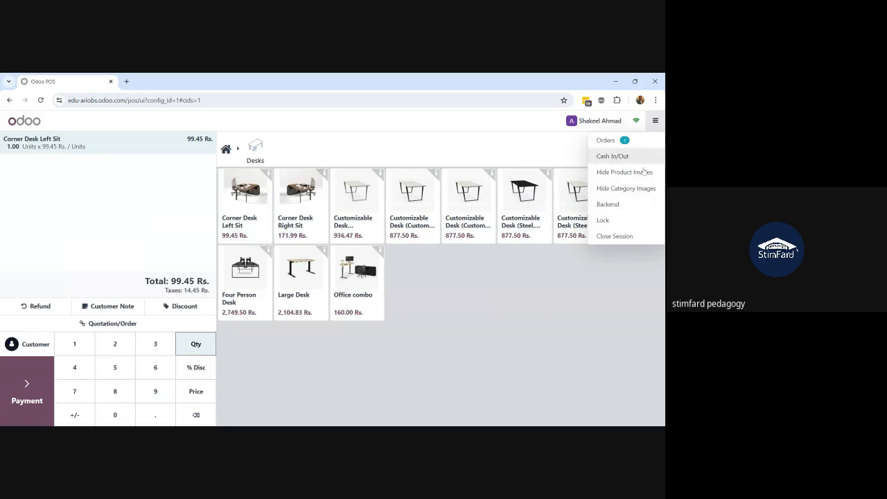
click(615, 236)
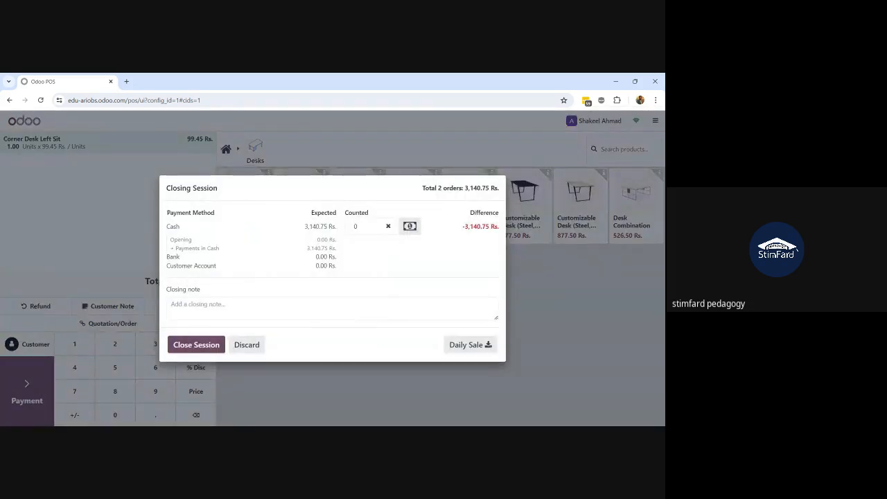
double_click(356, 227)
text(3000)
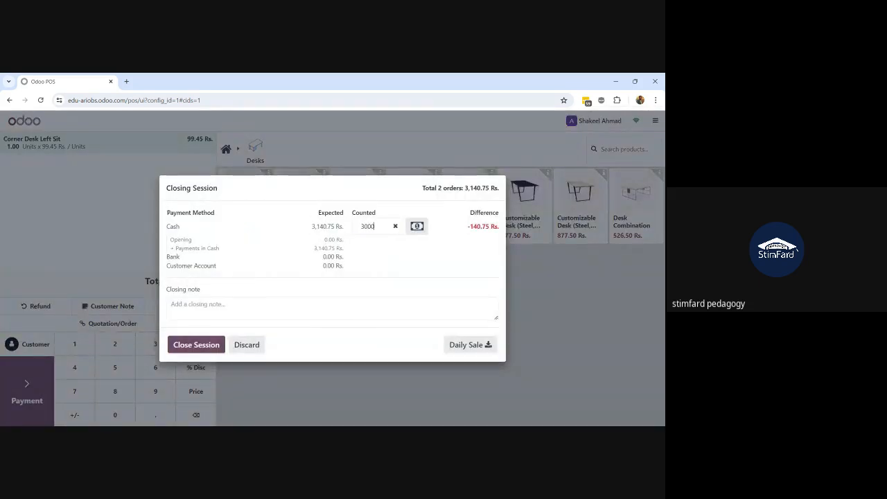
click(209, 346)
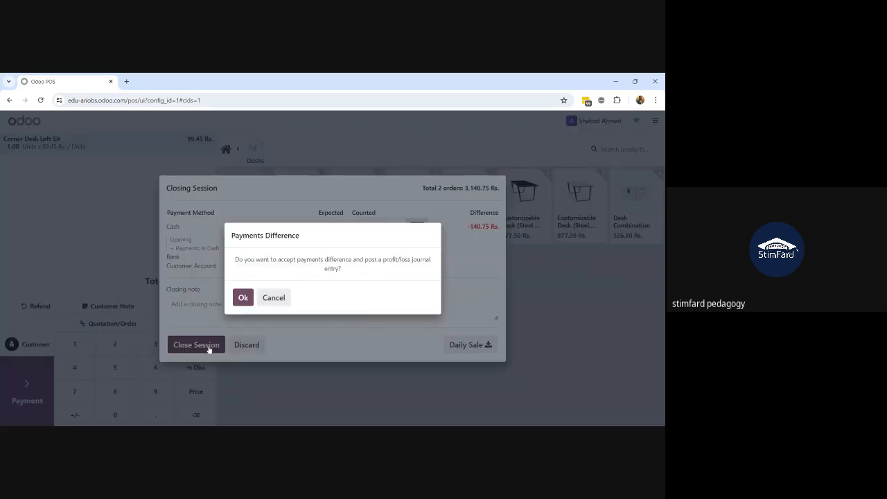
click(244, 296)
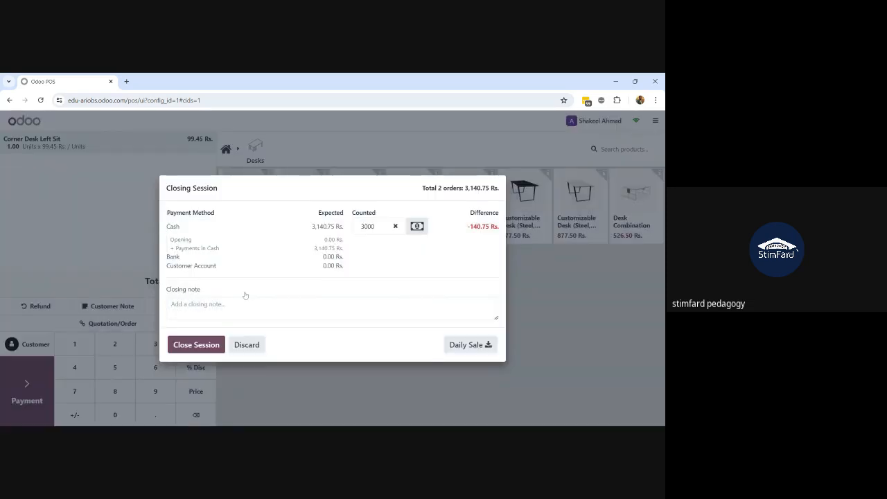
click(199, 347)
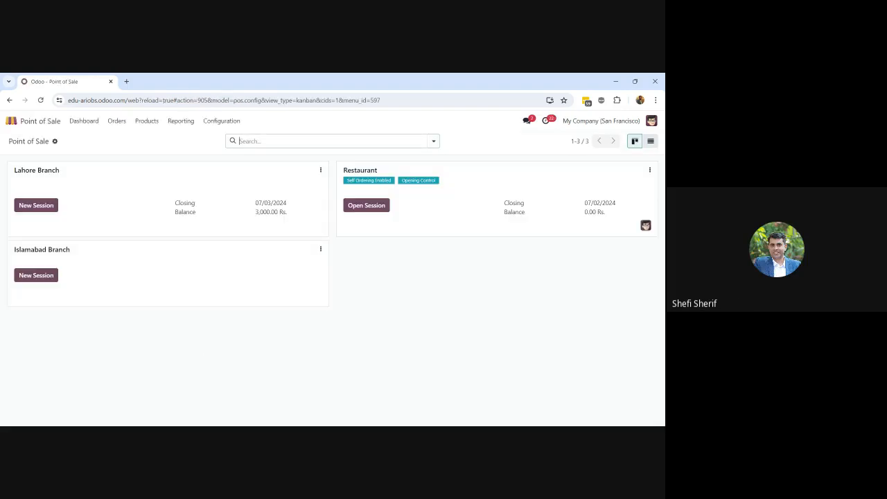
Start a new Lahore Branch session and log in as the chosen cashier with 3,000.00 opening cash
click(34, 205)
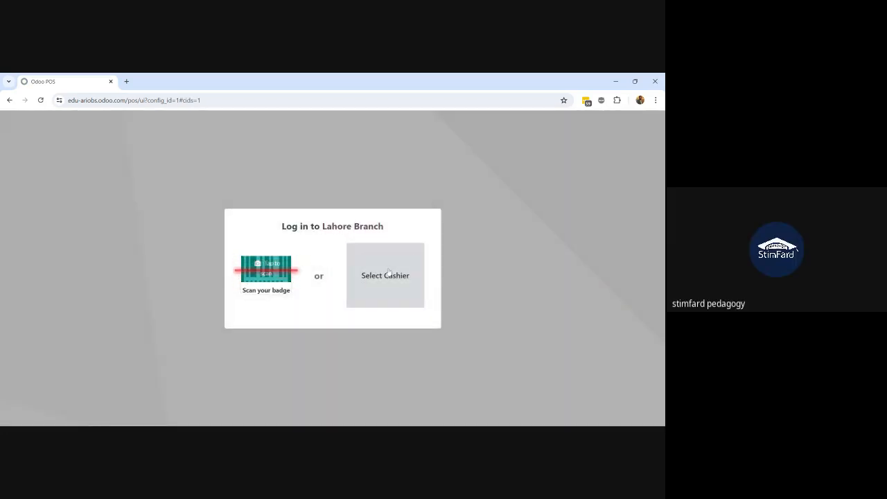
click(388, 271)
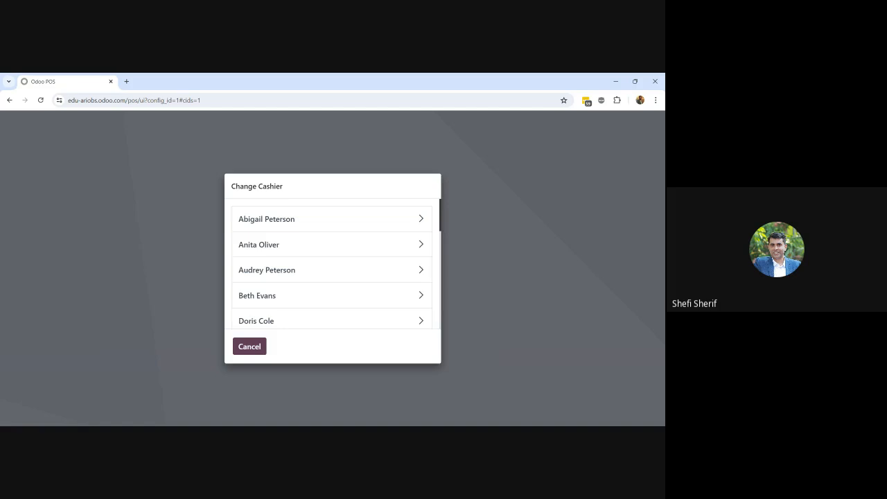
click(261, 347)
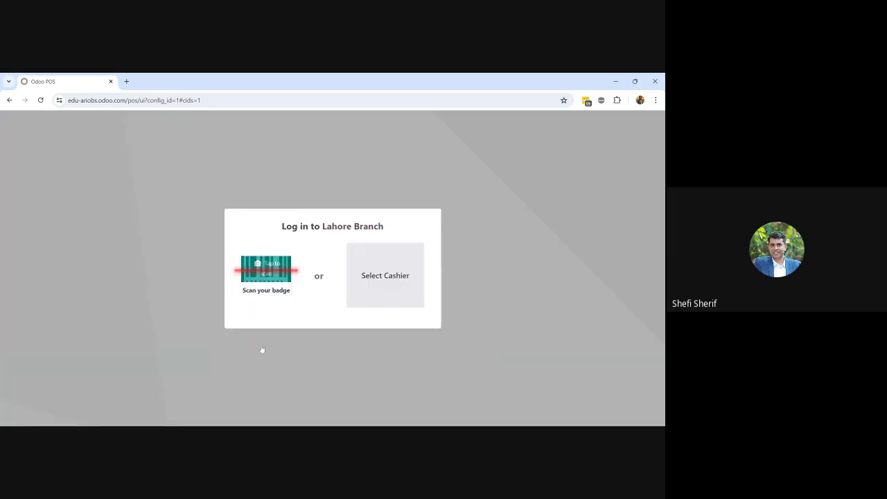
click(381, 296)
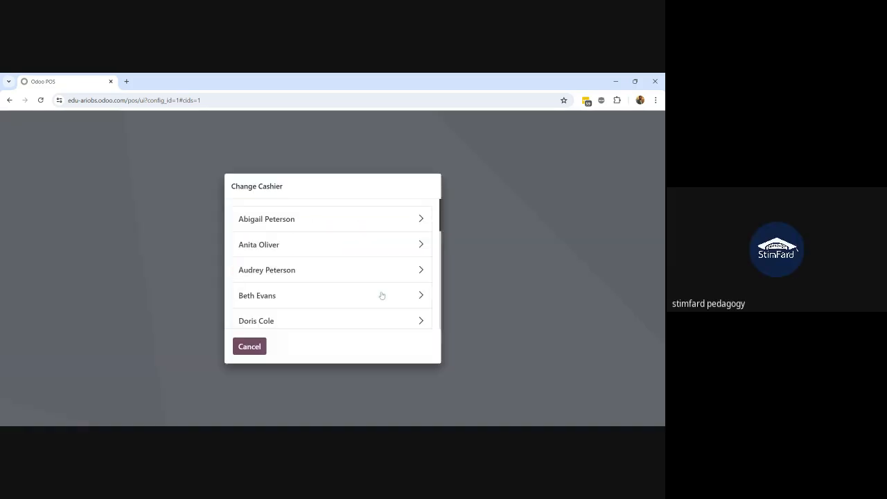
scroll(381, 295, down, 4)
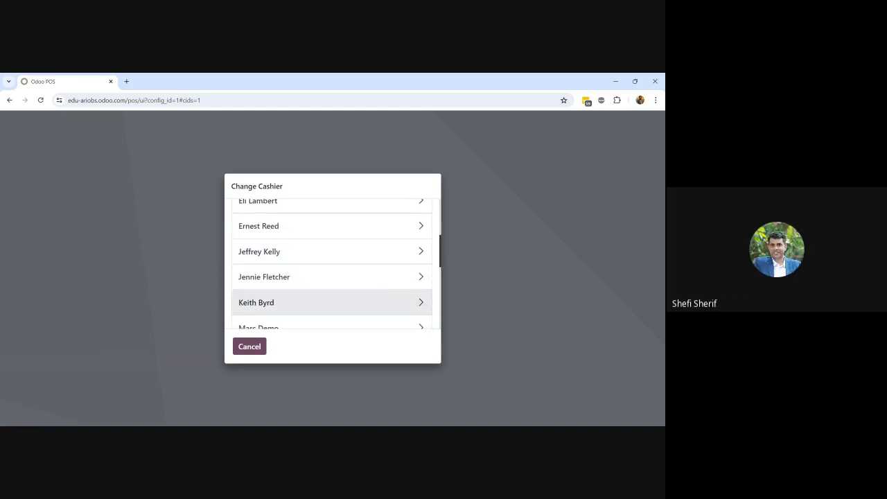
scroll(381, 291, down, 1)
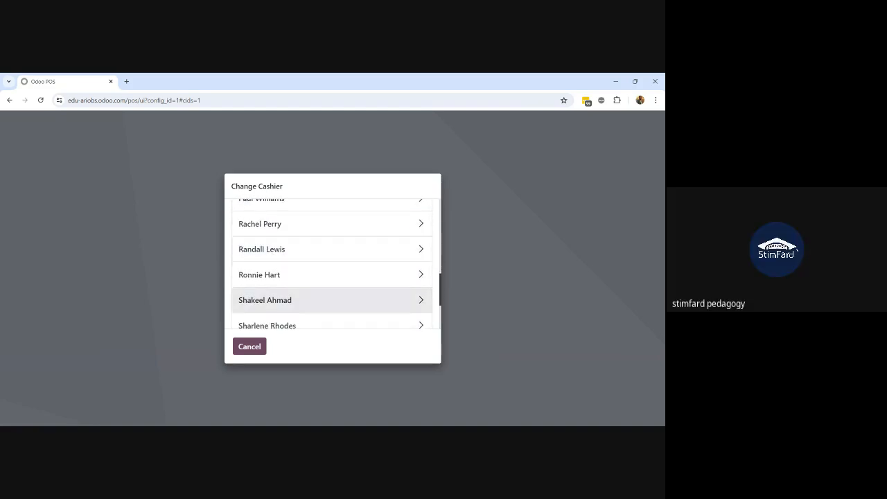
click(260, 347)
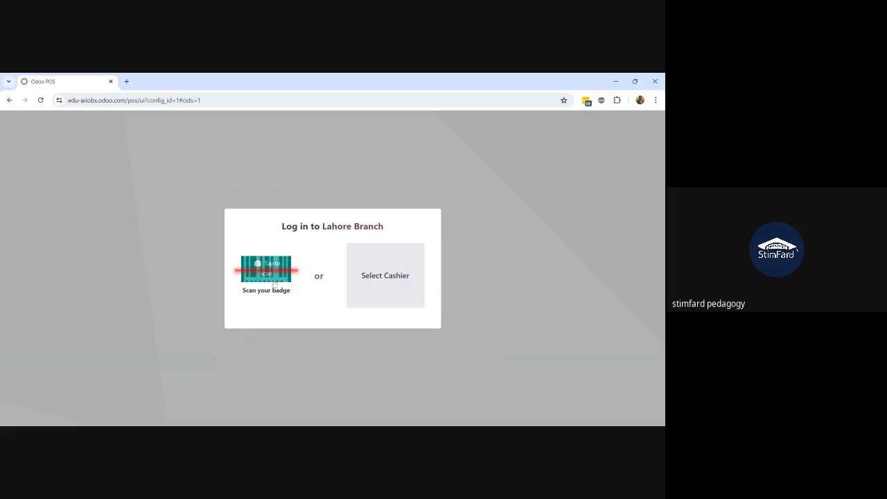
click(400, 275)
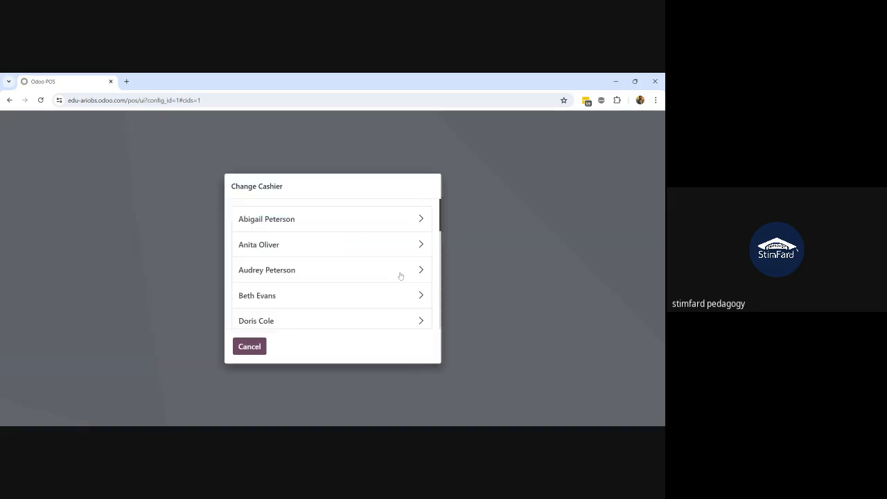
scroll(400, 275, down, 3)
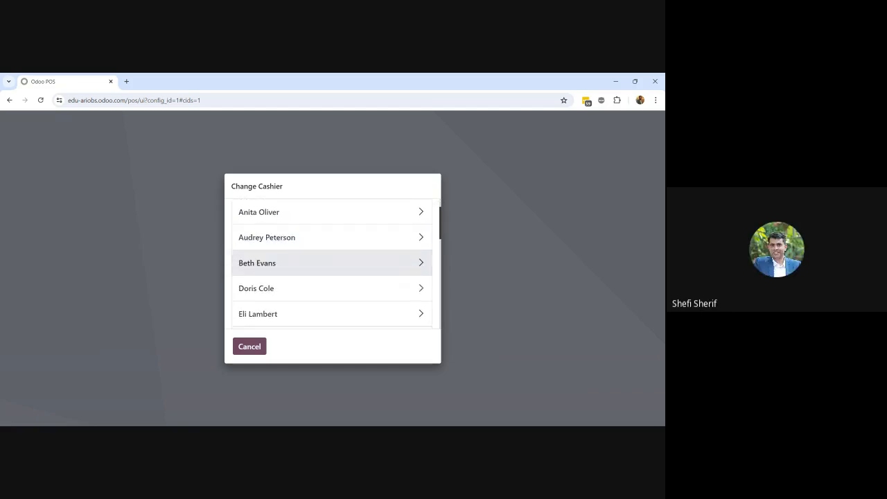
scroll(400, 275, down, 3)
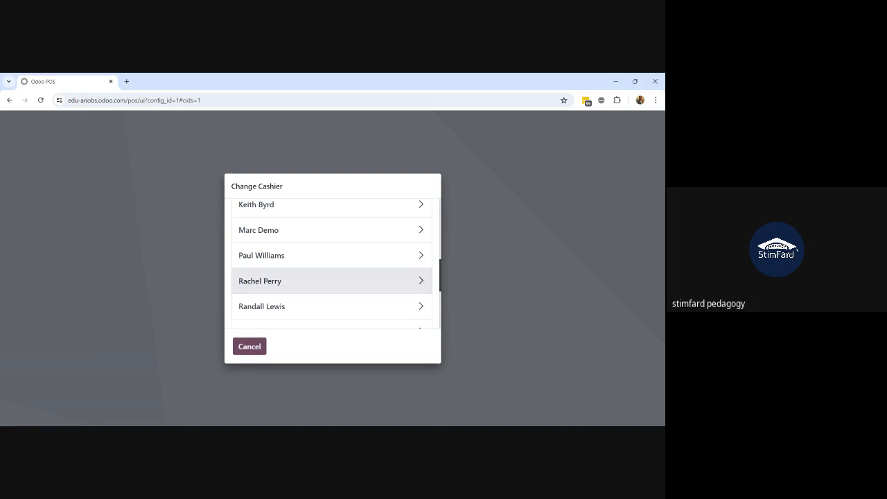
scroll(377, 263, down, 3)
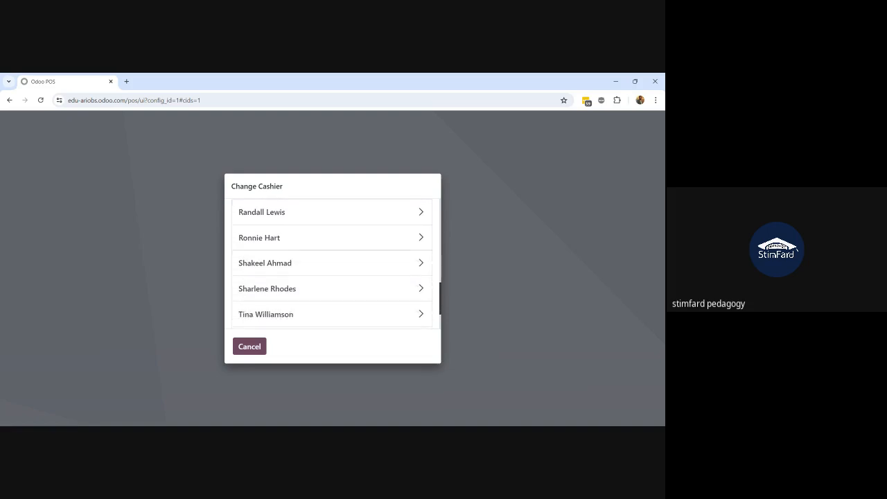
click(376, 262)
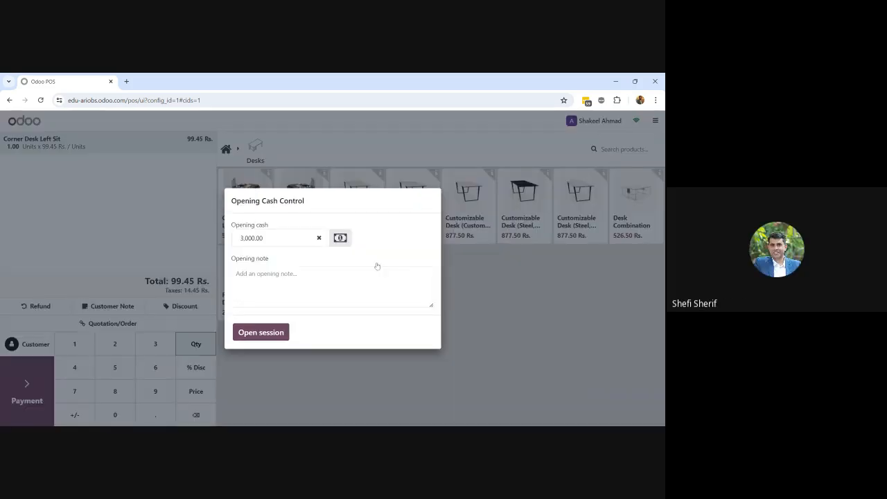
Open the session, add a Corner Desk Left Sit, then close it with zero counted cash
click(255, 332)
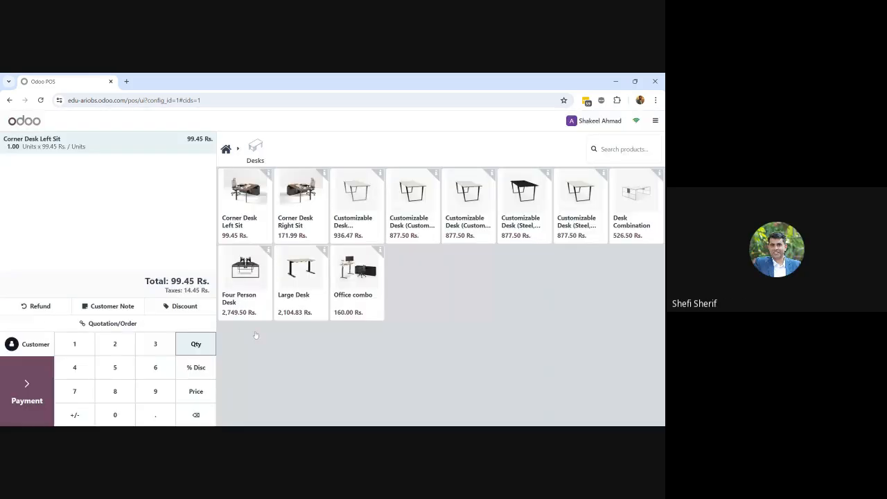
click(258, 221)
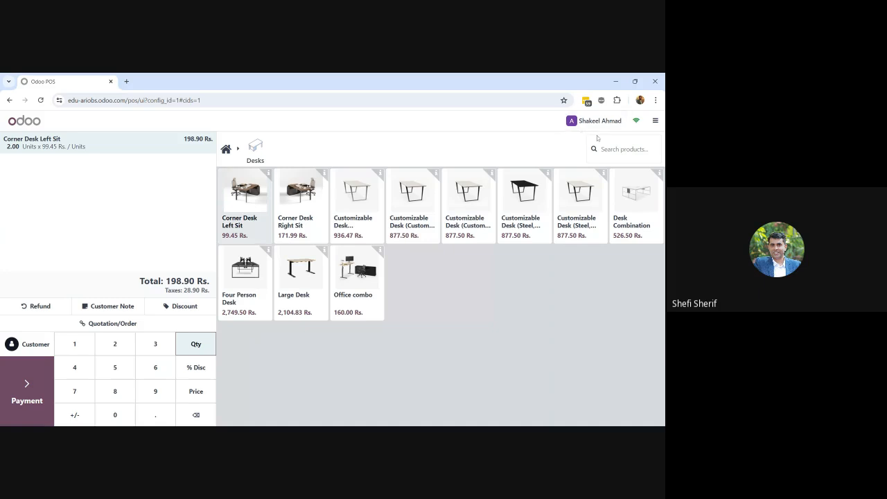
click(655, 120)
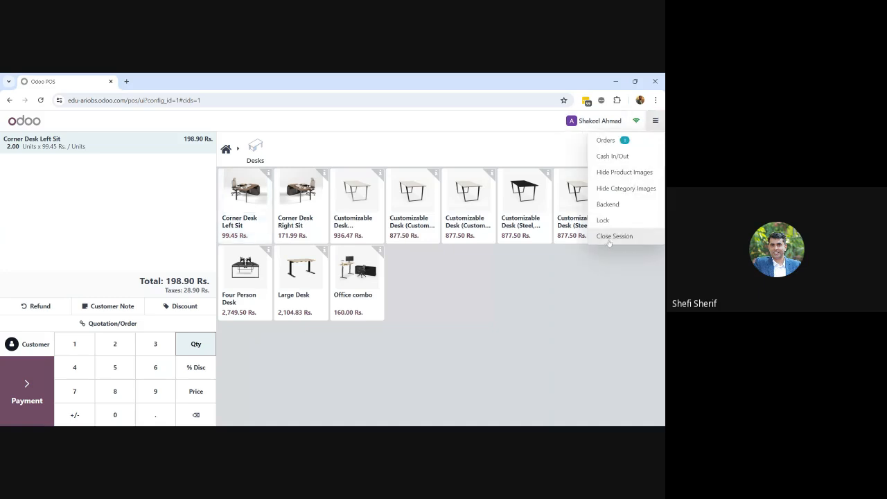
click(615, 236)
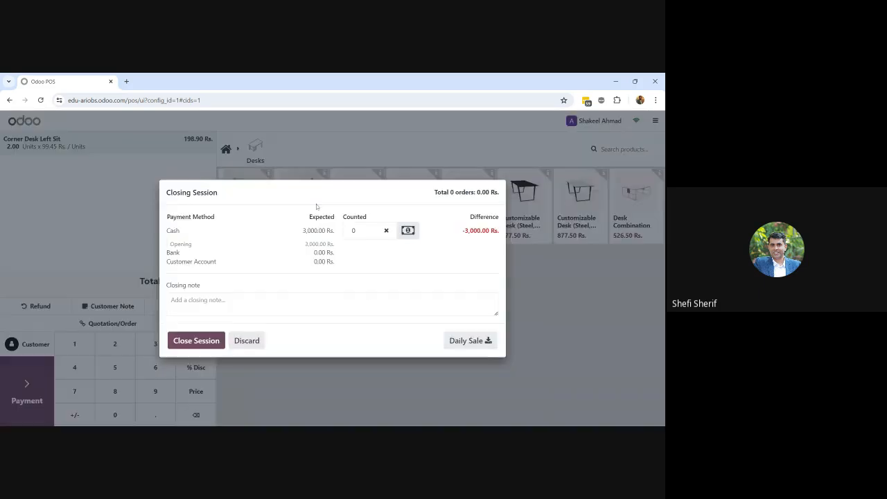
click(210, 343)
click(246, 298)
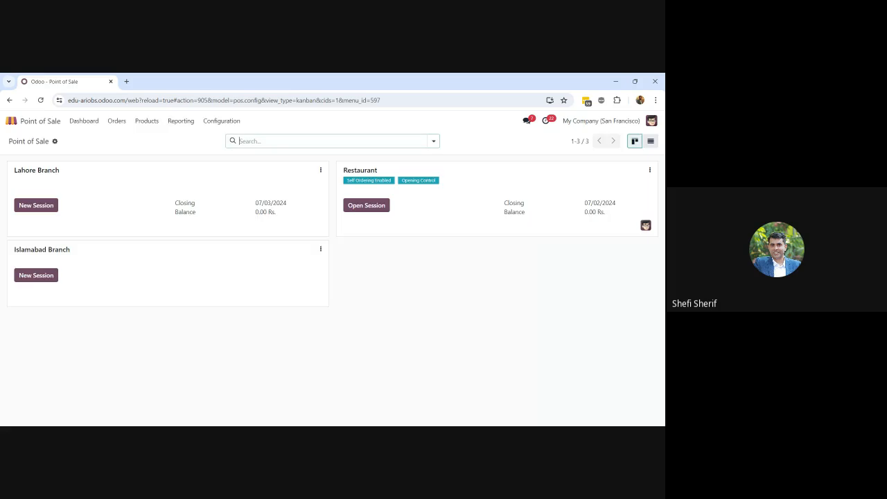
click(223, 121)
In Point of Sale settings, assign the cashier employee advanced rights
click(218, 138)
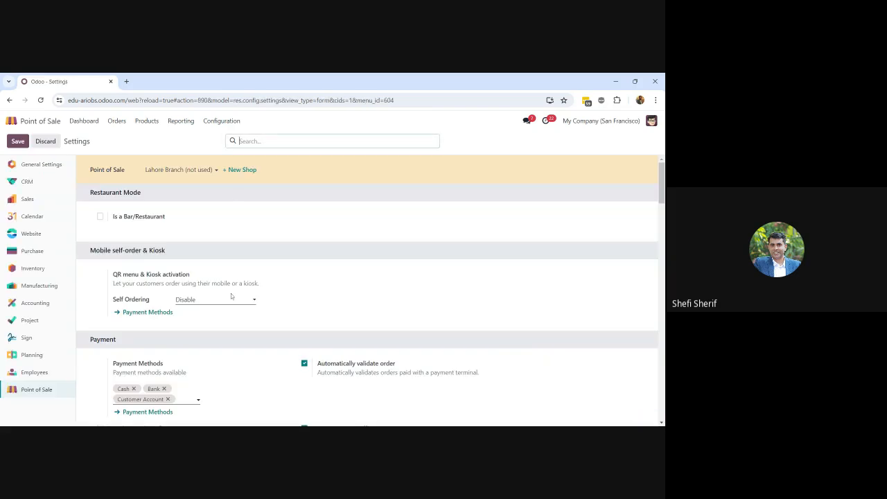
scroll(231, 294, down, 6)
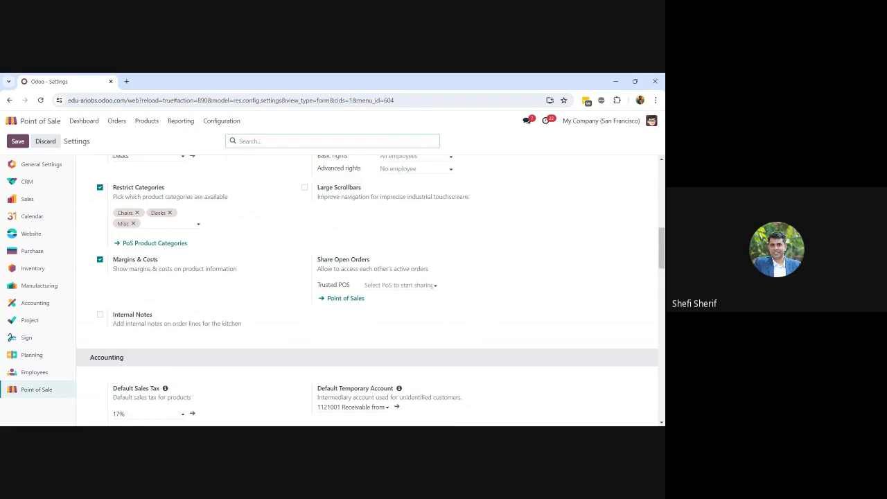
scroll(367, 288, up, 2)
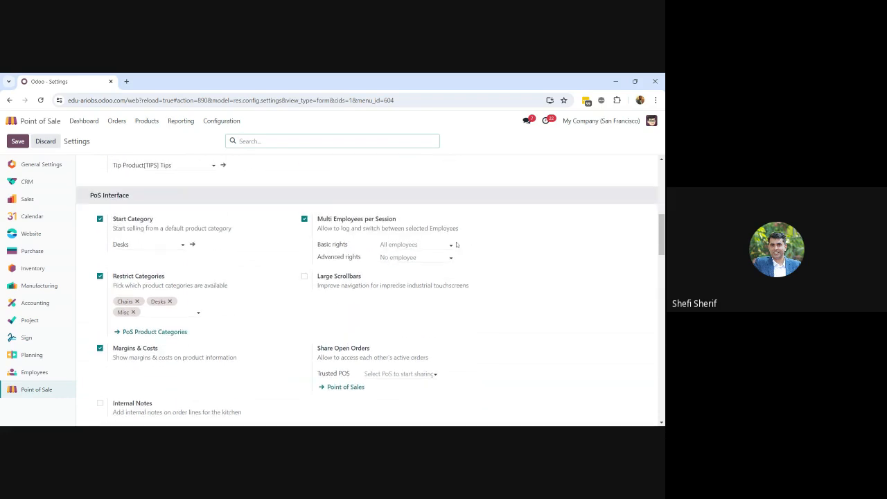
click(410, 244)
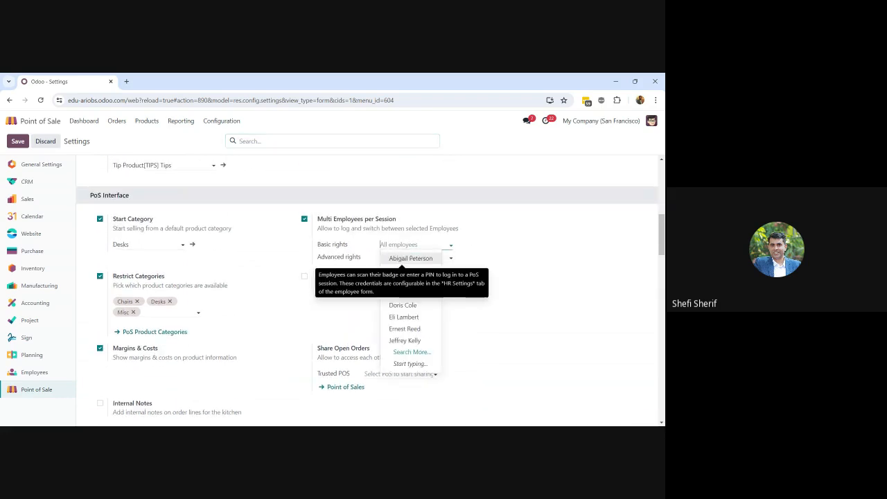
text(shake)
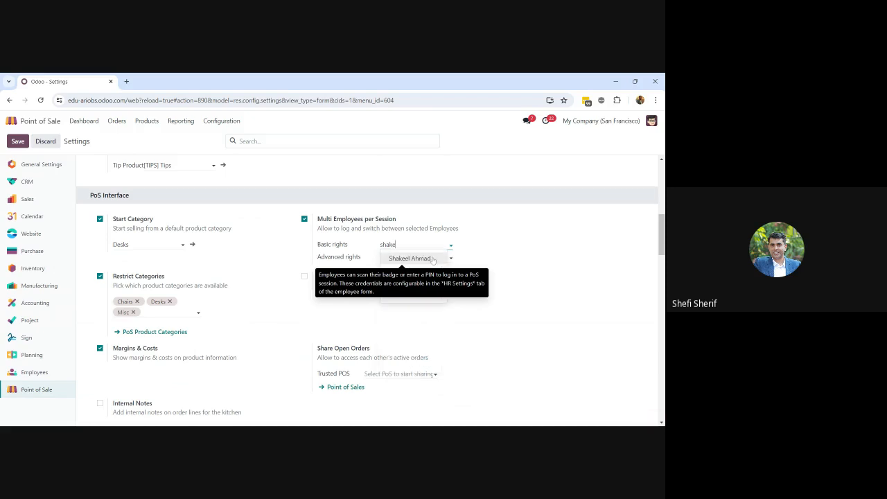
click(432, 258)
click(433, 259)
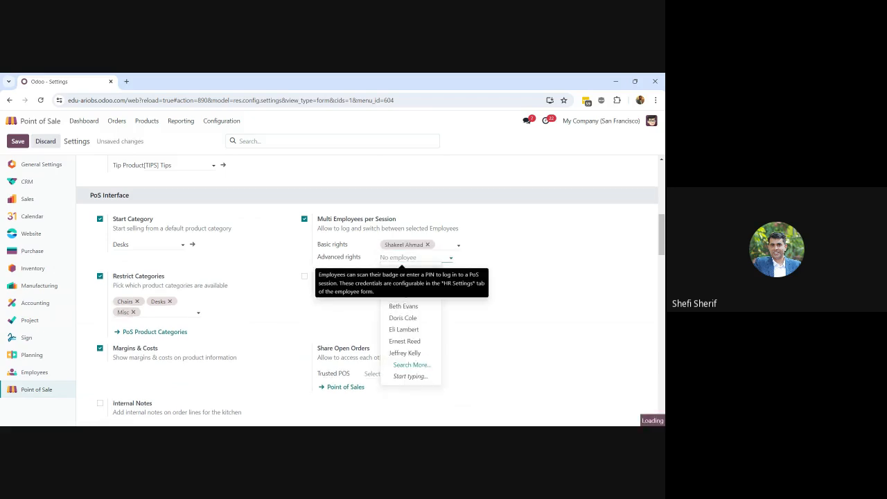
text(shak)
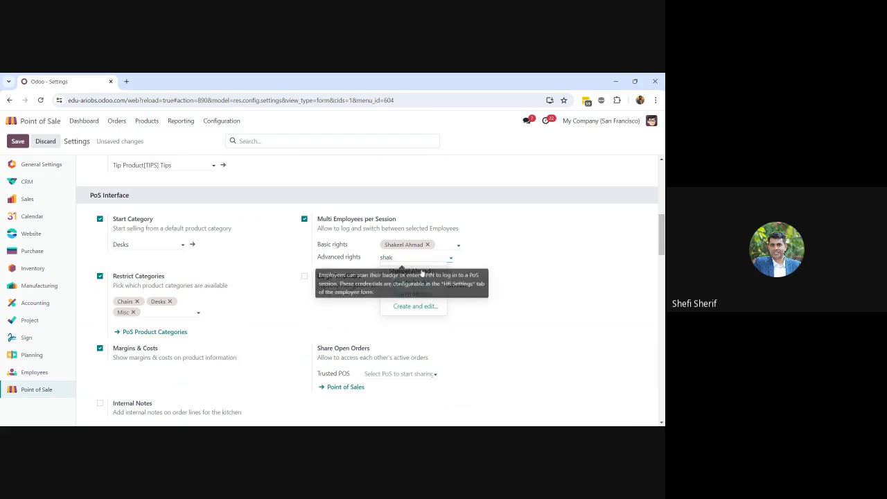
key(Return)
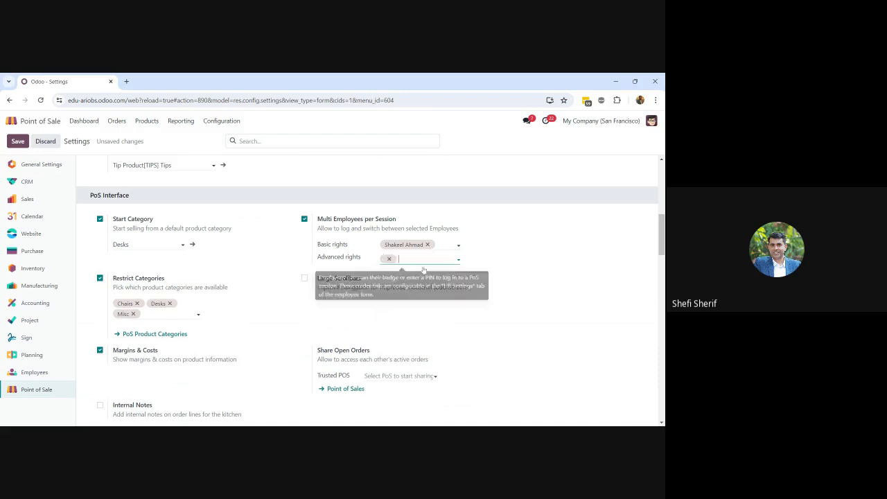
Clear basic rights back to all employees and save the settings
click(428, 245)
click(409, 245)
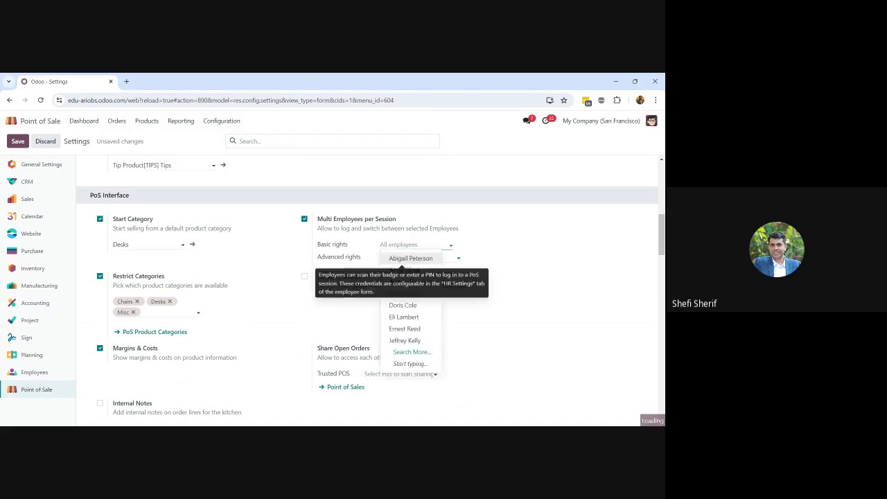
click(538, 269)
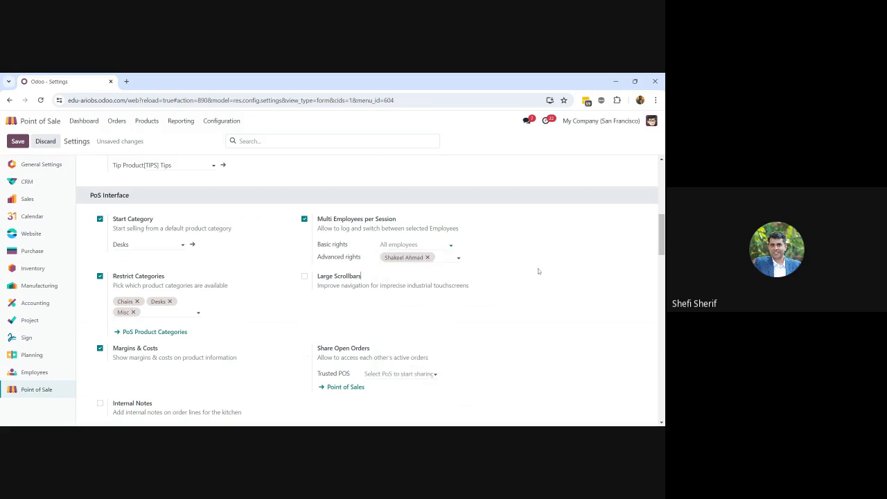
click(19, 141)
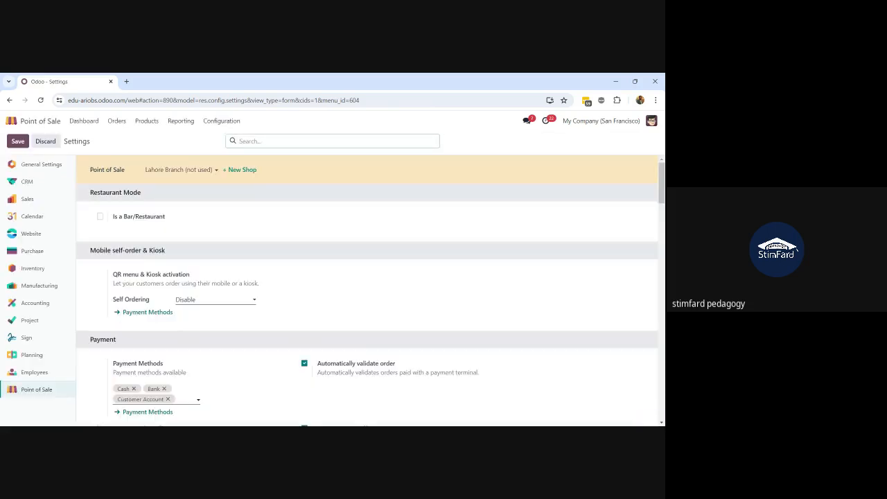
From the dashboard, start a new Lahore Branch session logged in as the chosen employee
click(84, 125)
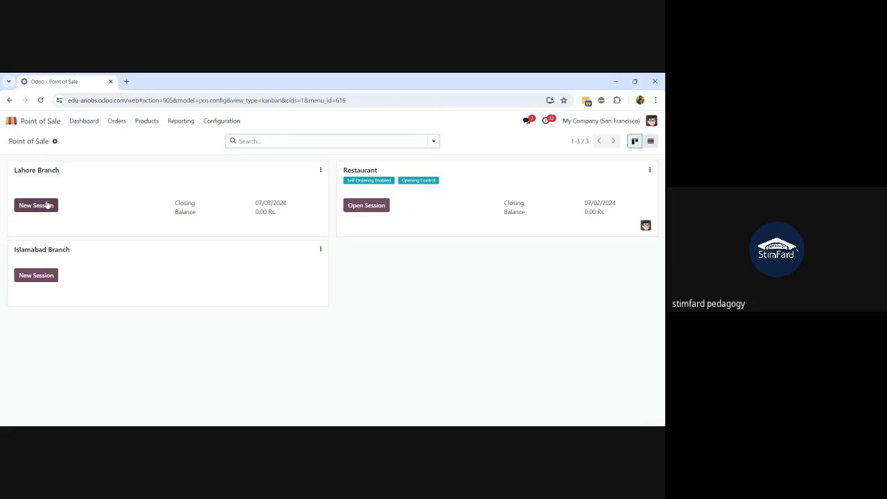
click(48, 205)
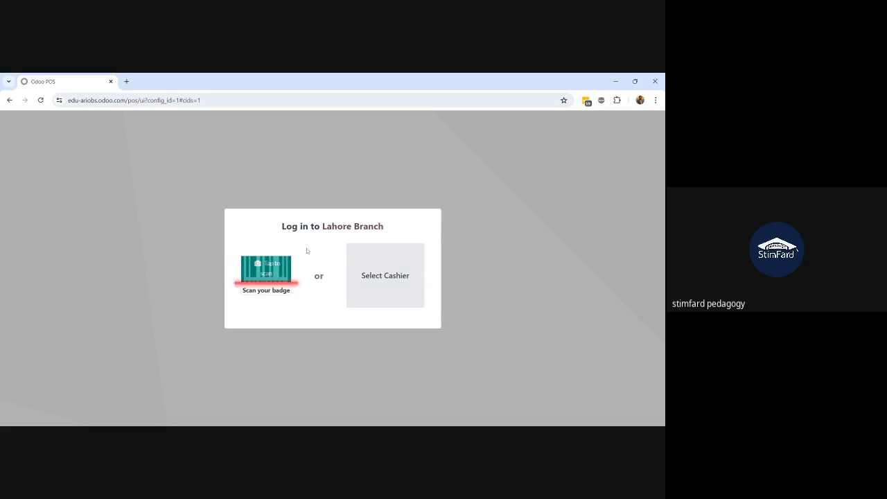
click(373, 266)
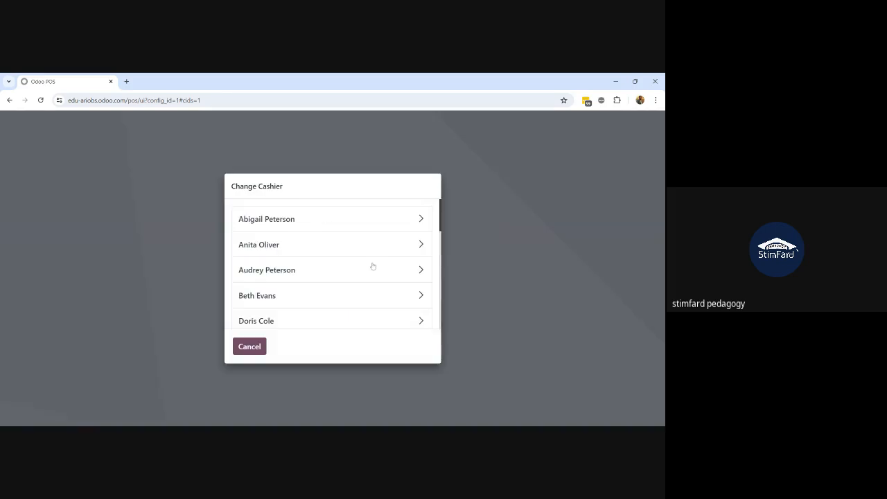
scroll(373, 266, down, 5)
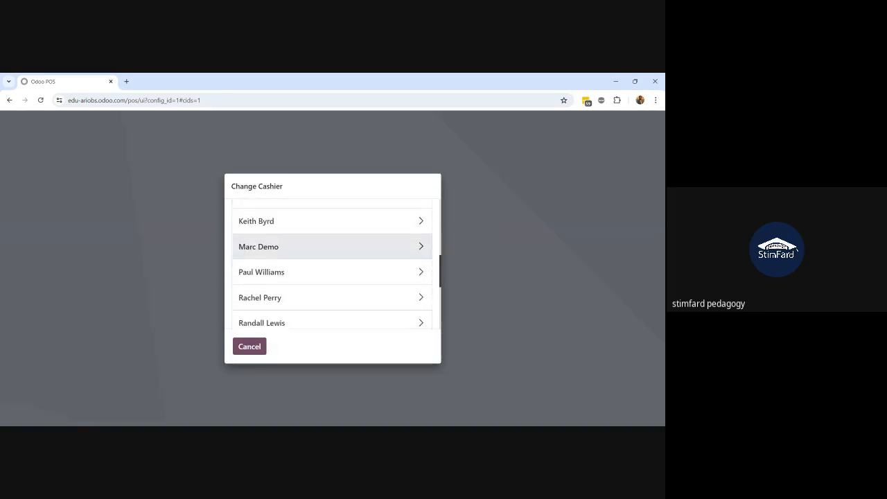
scroll(356, 264, down, 3)
click(354, 291)
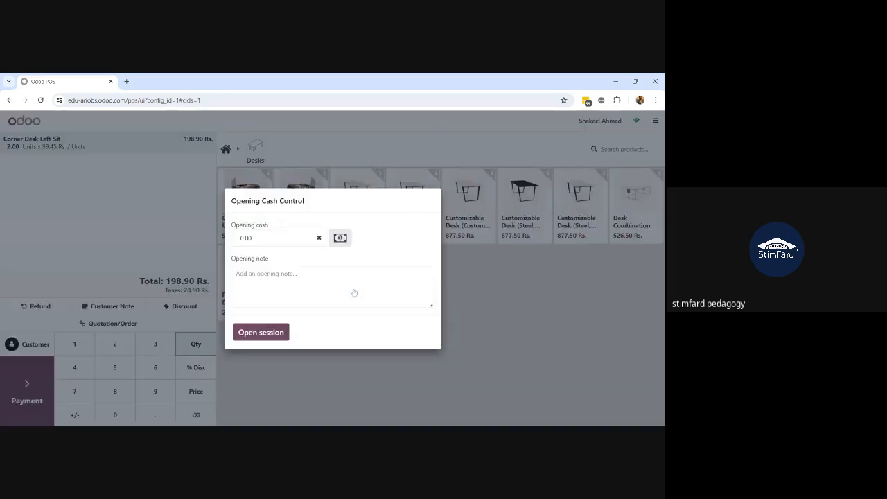
click(257, 334)
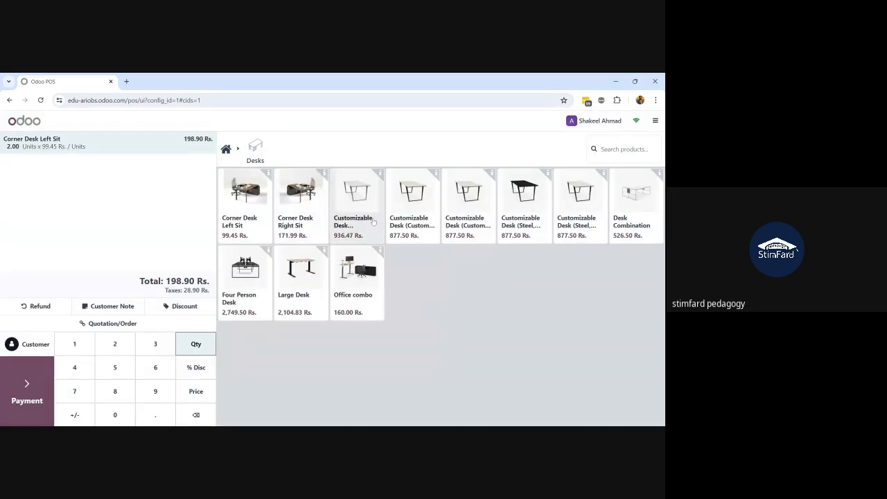
Add a Corner Desk Right Sit (total 370.89 Rs.) and ready a percentage discount on the Corner Desk Left Sit line
click(306, 222)
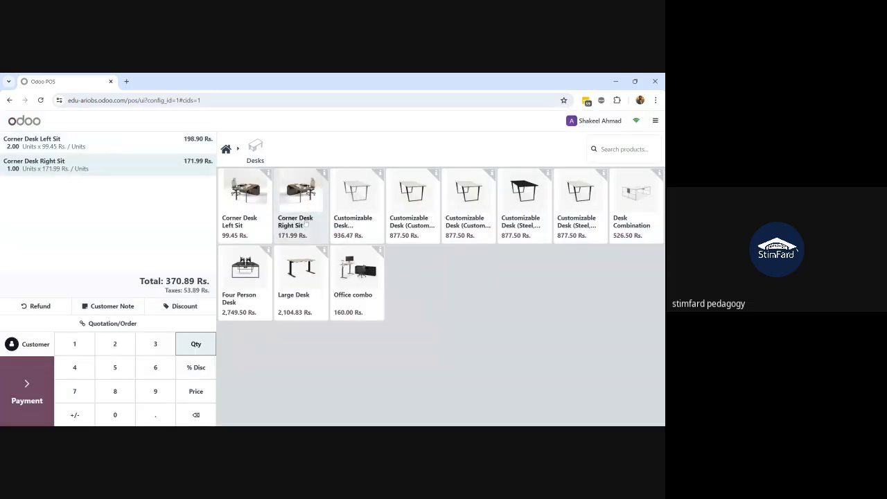
click(89, 144)
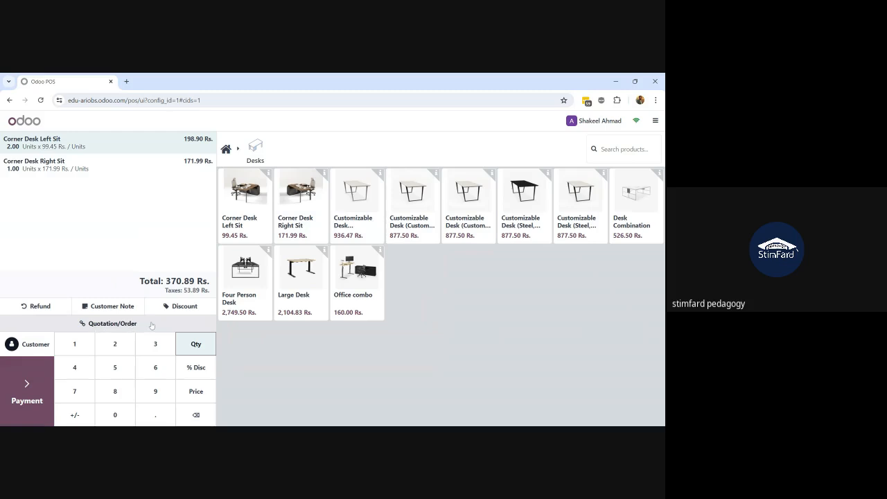
click(90, 176)
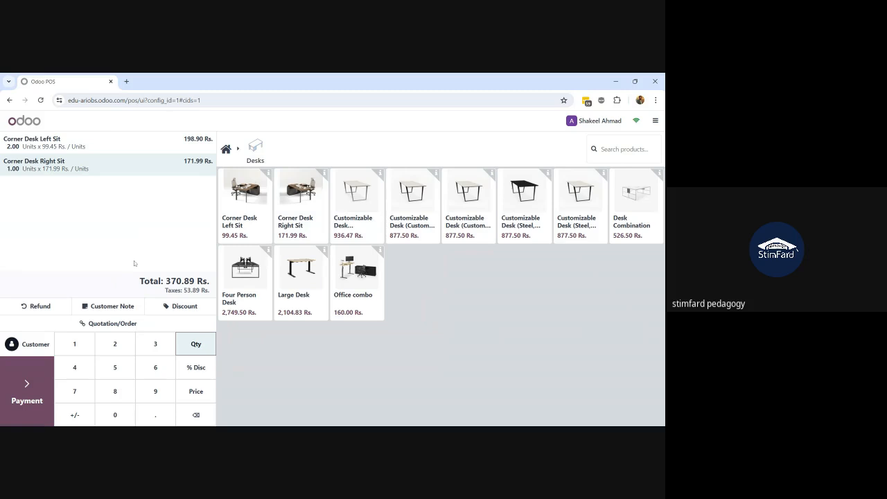
click(101, 151)
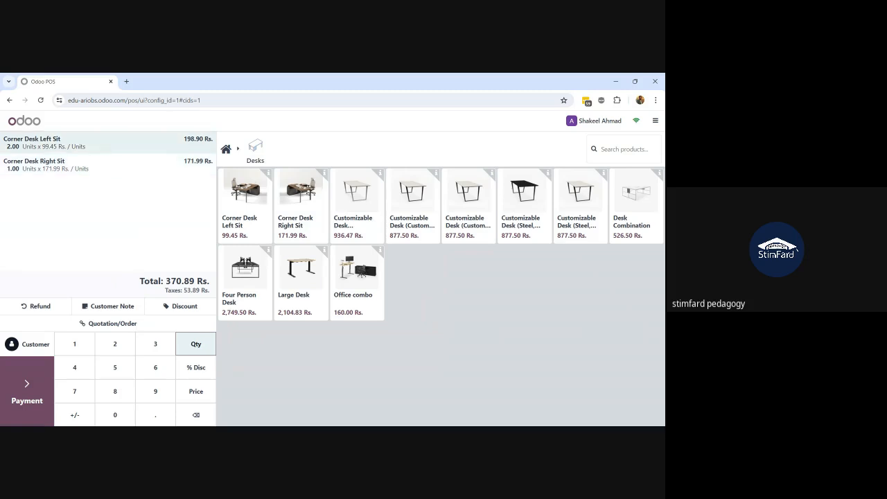
click(196, 372)
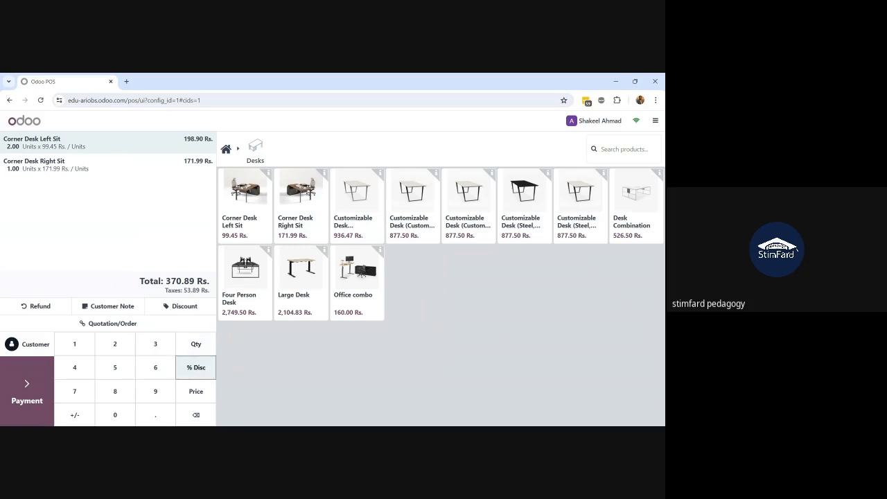
Try and undo a 6% line discount, then apply a 20% order discount of -74.18 Rs
key(6)
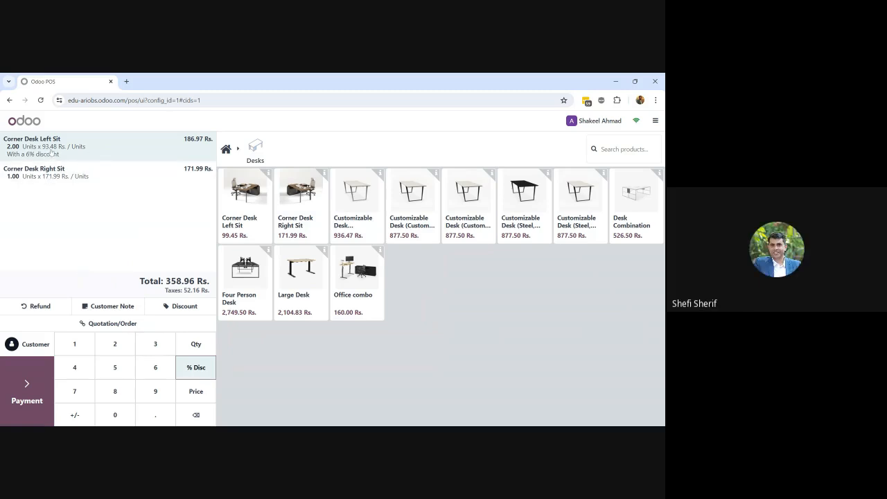
key(BackSpace)
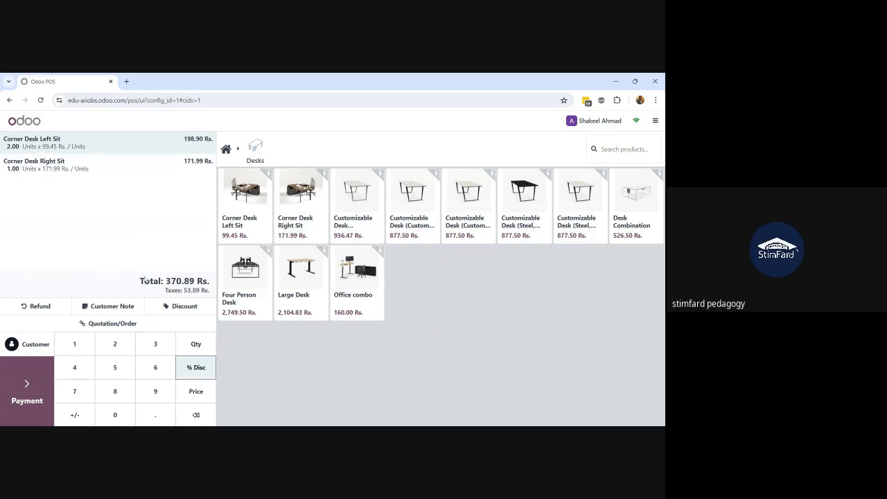
click(181, 307)
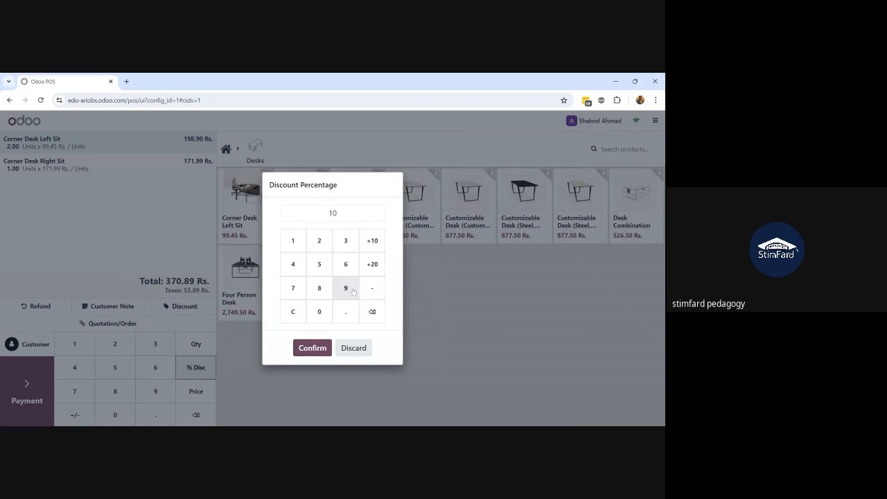
click(374, 289)
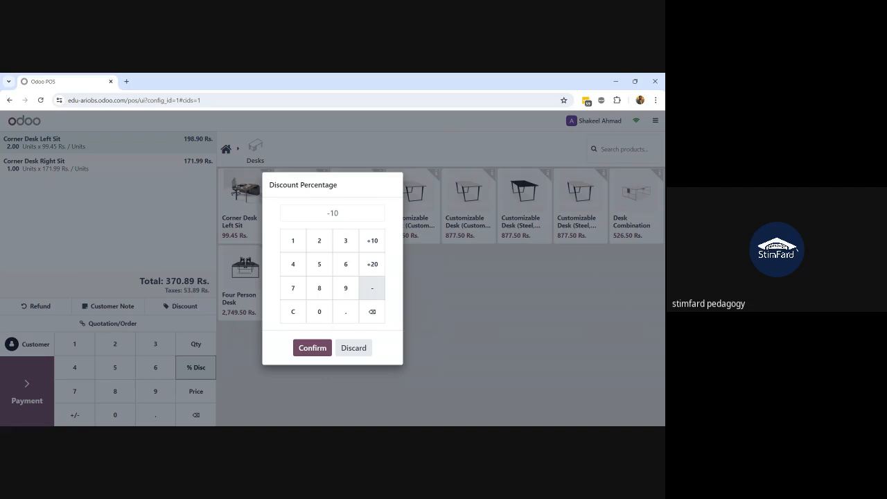
click(374, 291)
click(371, 242)
click(320, 351)
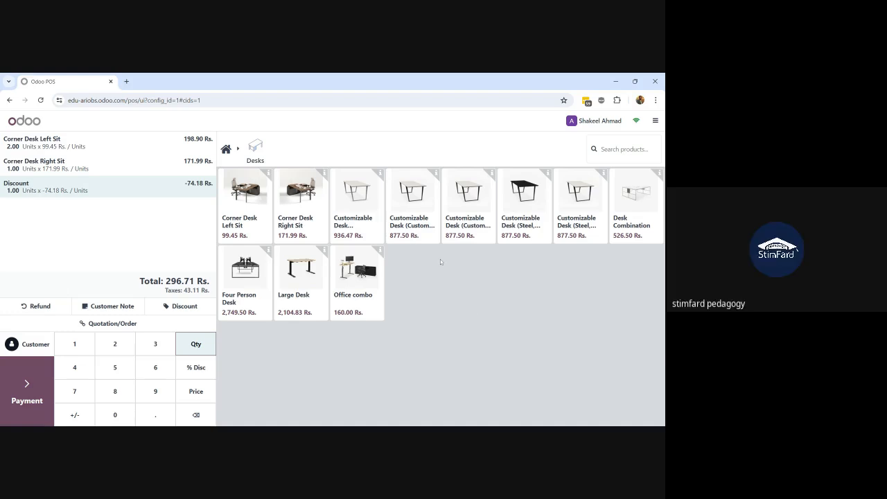
Close the Lahore Branch POS session from the top-right menu
click(655, 120)
click(555, 277)
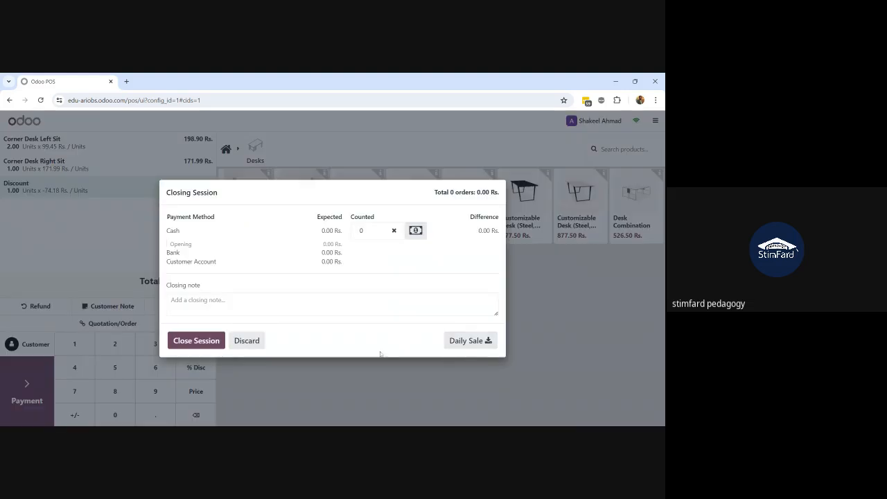
click(202, 347)
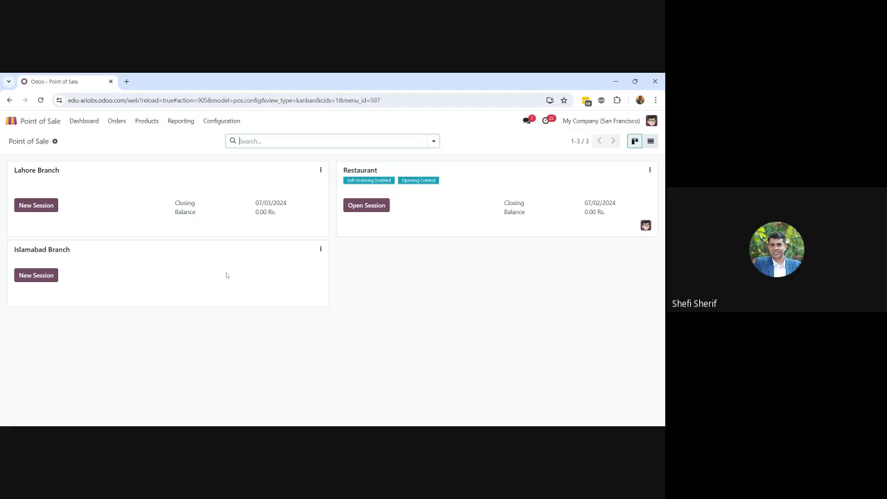
Open the DESK0005 Customizable Desk variant from the Product Variants list
click(147, 121)
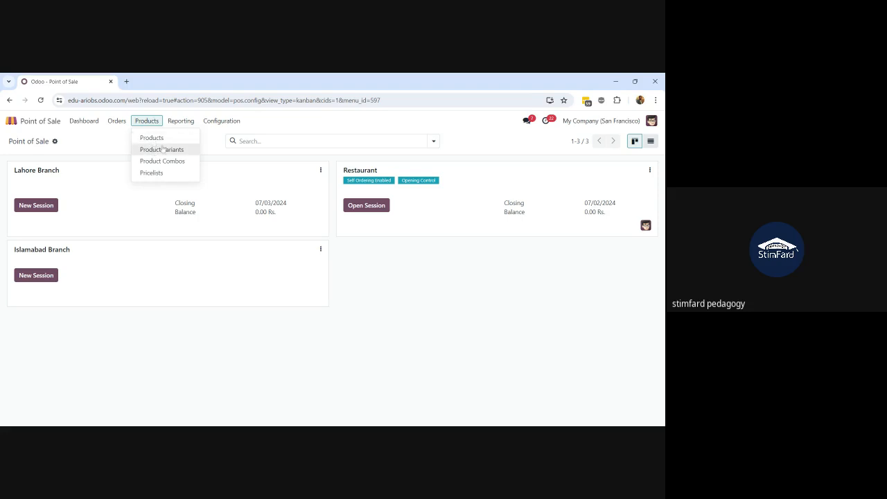
click(166, 150)
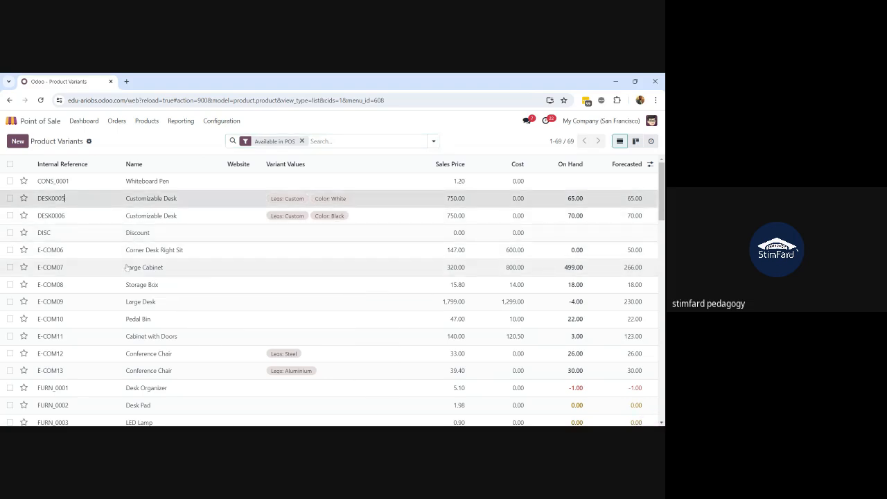
scroll(126, 267, down, 1)
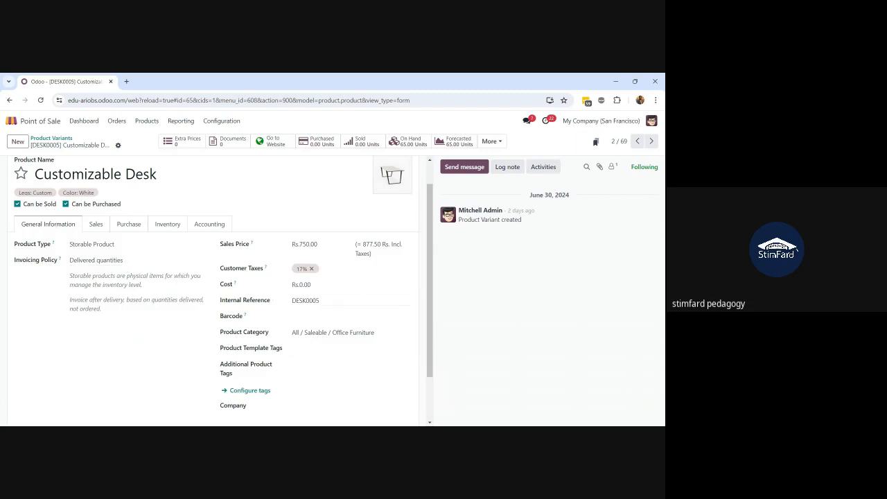
double_click(305, 300)
Select the DESK0005 internal reference text and place the cursor in the empty Barcode field
click(307, 316)
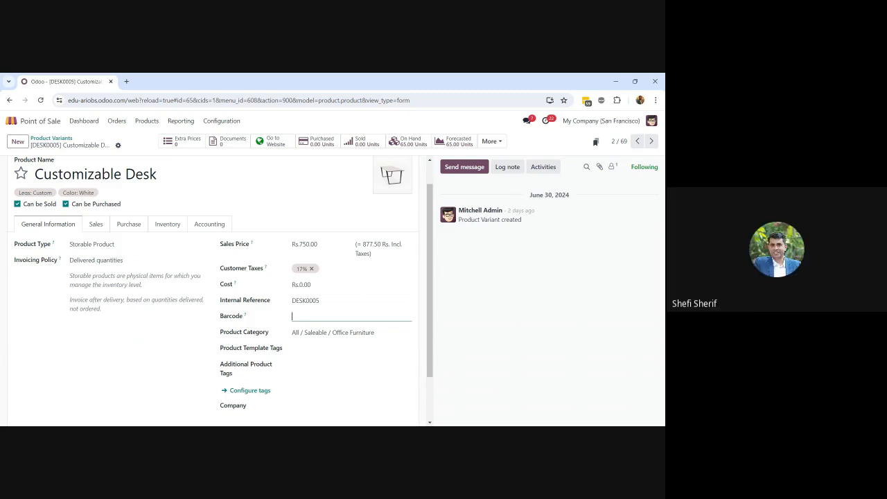
drag(320, 300, 283, 306)
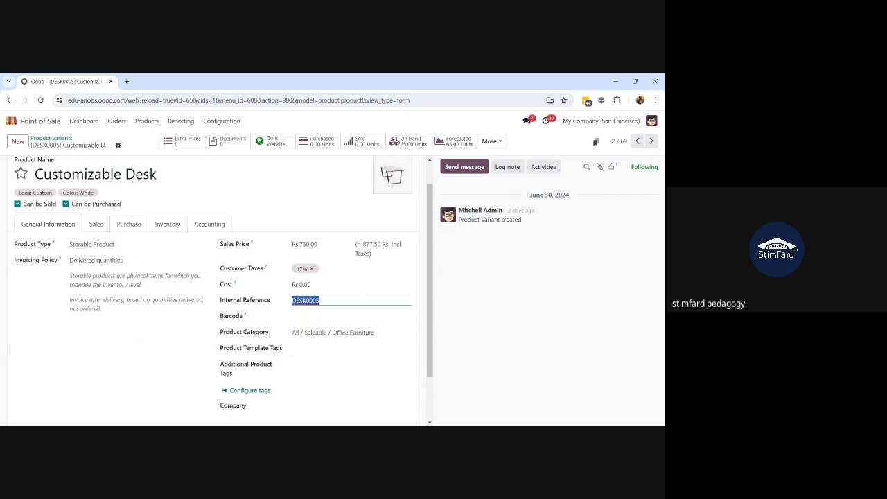
click(320, 300)
click(320, 316)
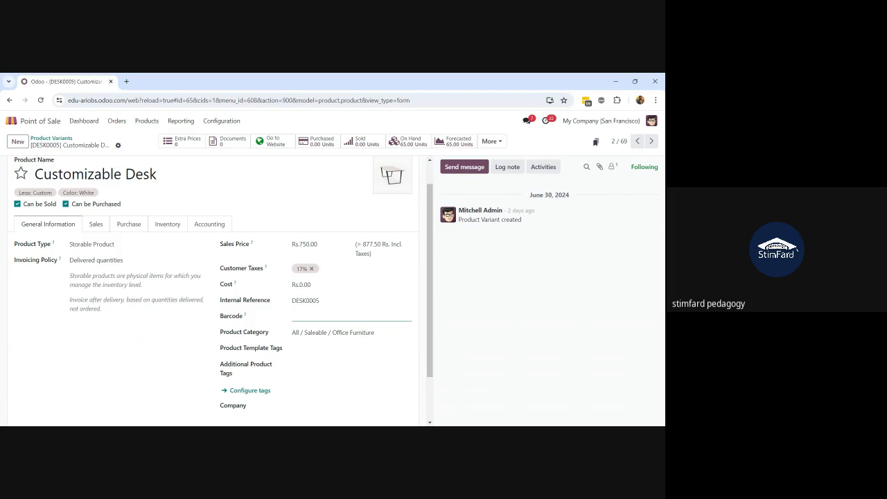
drag(322, 301, 287, 305)
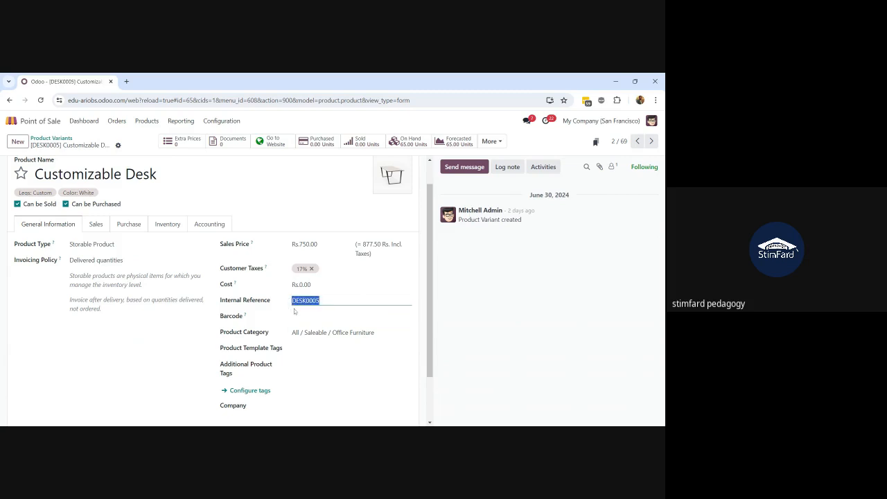
click(294, 316)
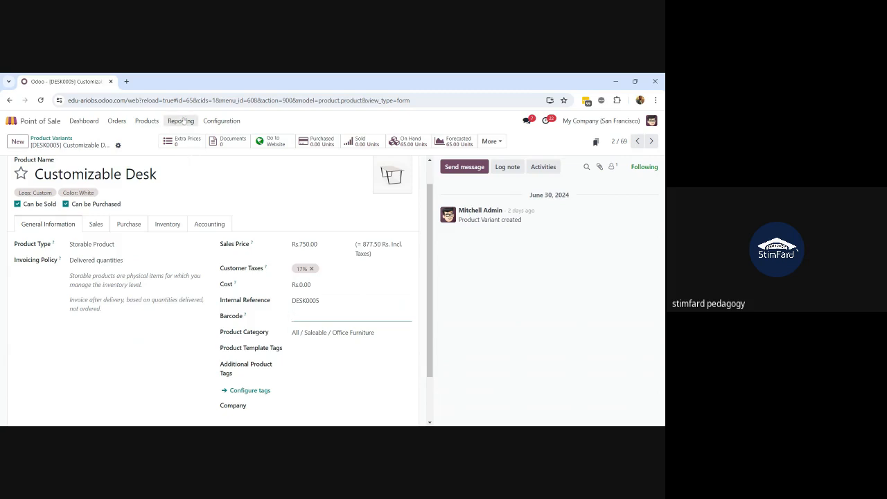
scroll(219, 215, up, 1)
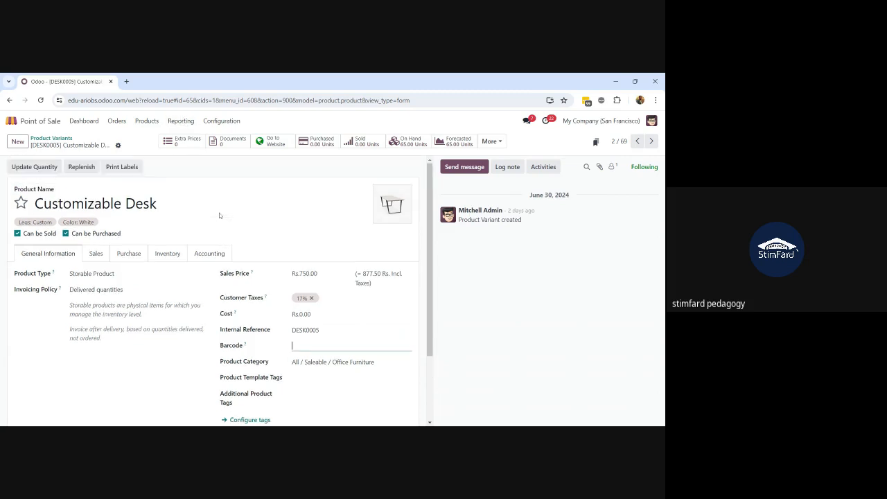
Copy the DESK0005 internal reference into the Barcode field and save the variant
click(117, 145)
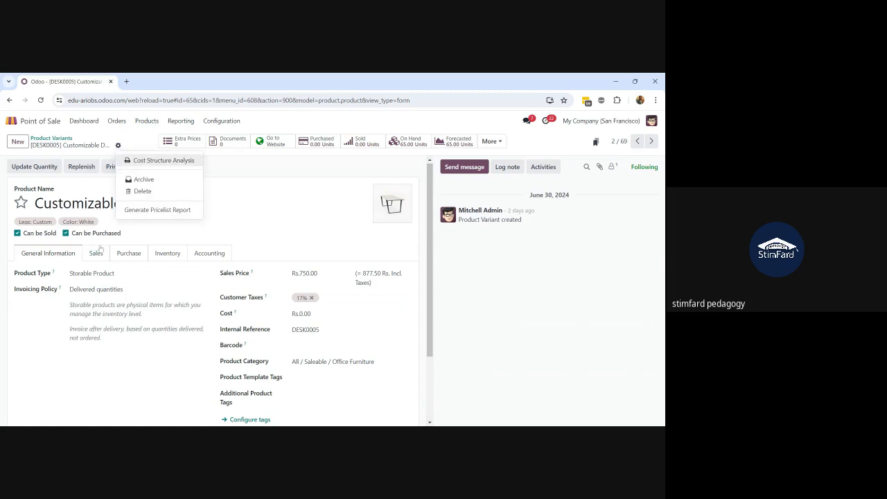
click(283, 167)
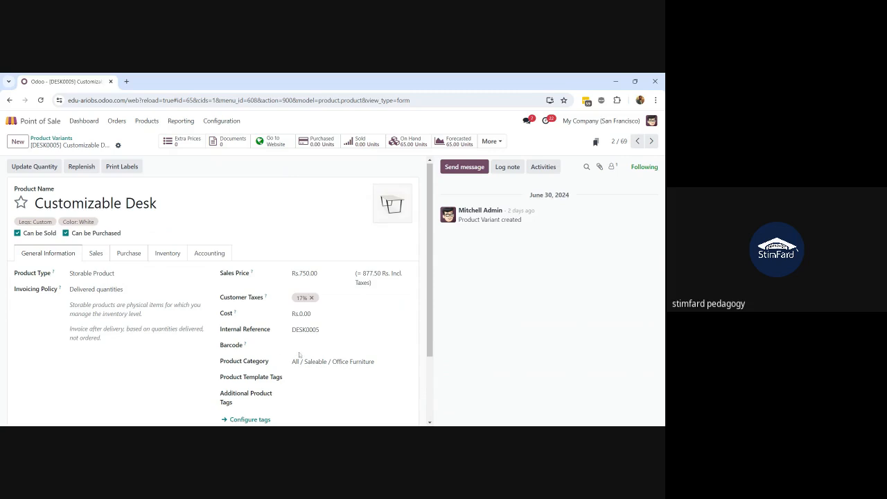
drag(321, 331, 281, 339)
key(ctrl+c)
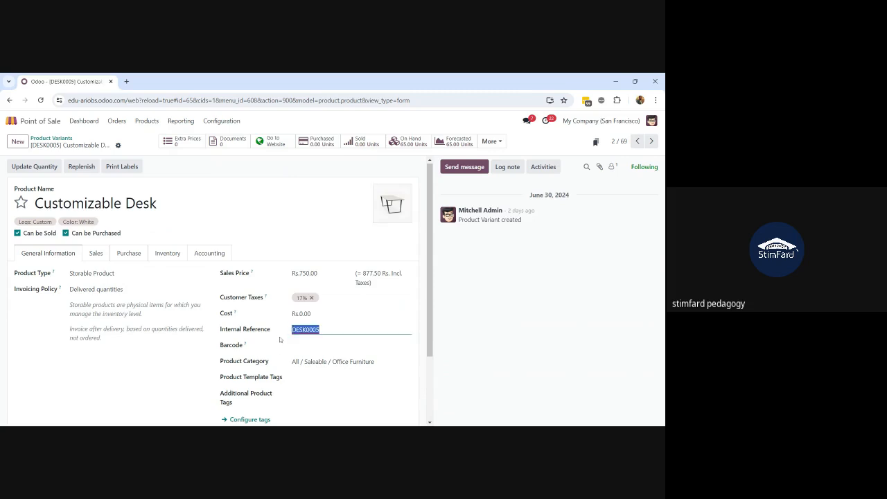
key(Tab)
key(ctrl+v)
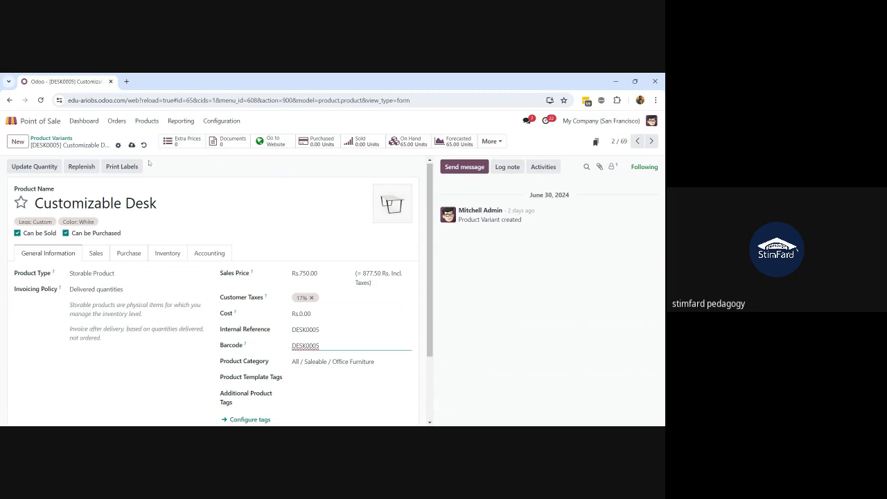
click(131, 146)
Check the product statistics and actions list, then return to Product Variants
click(490, 141)
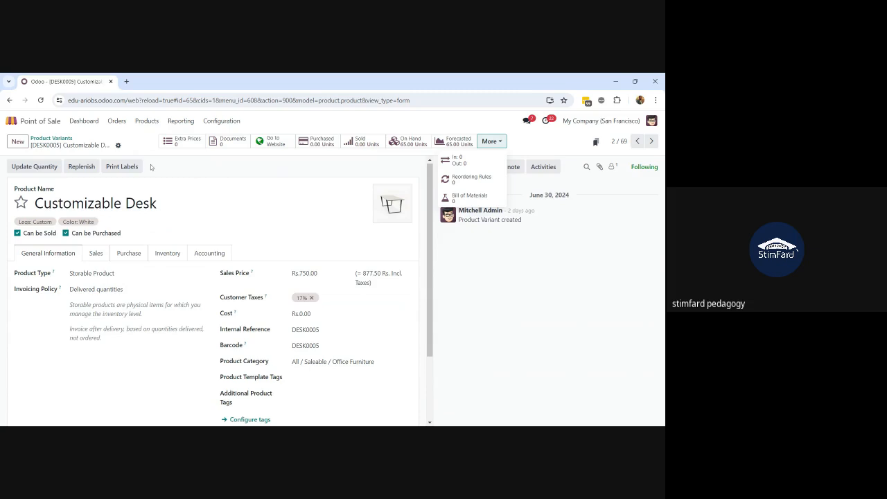
click(118, 146)
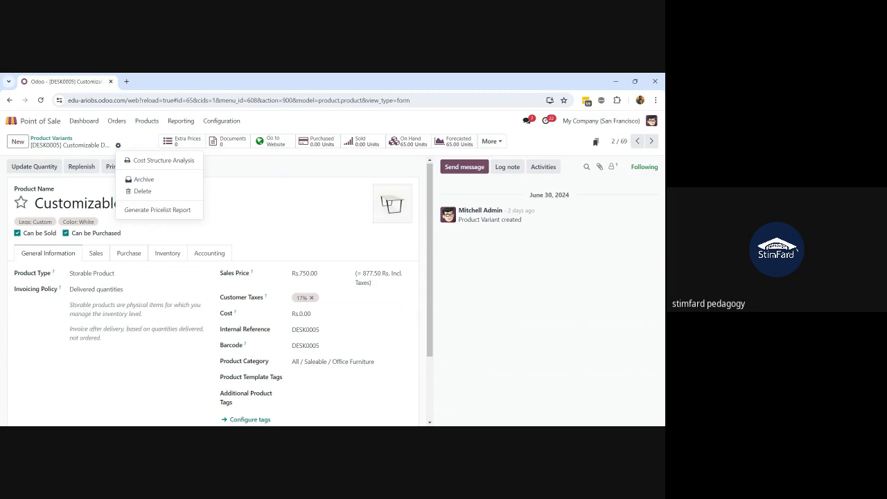
click(87, 193)
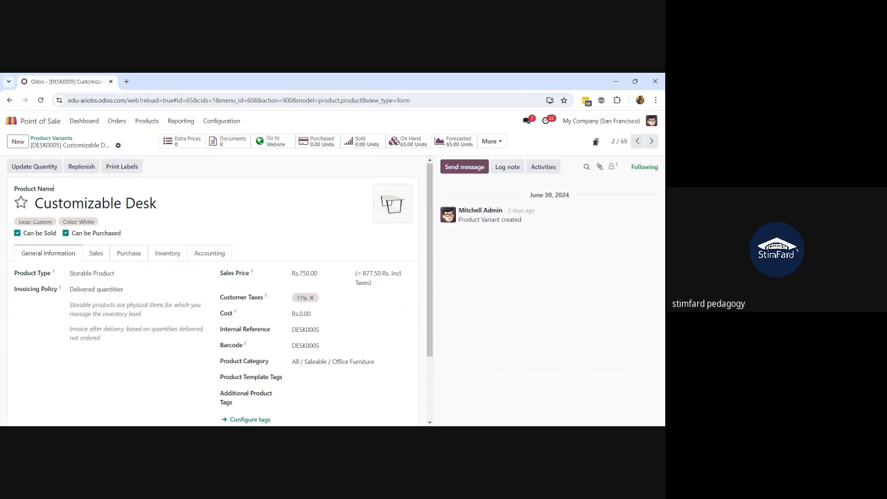
click(40, 139)
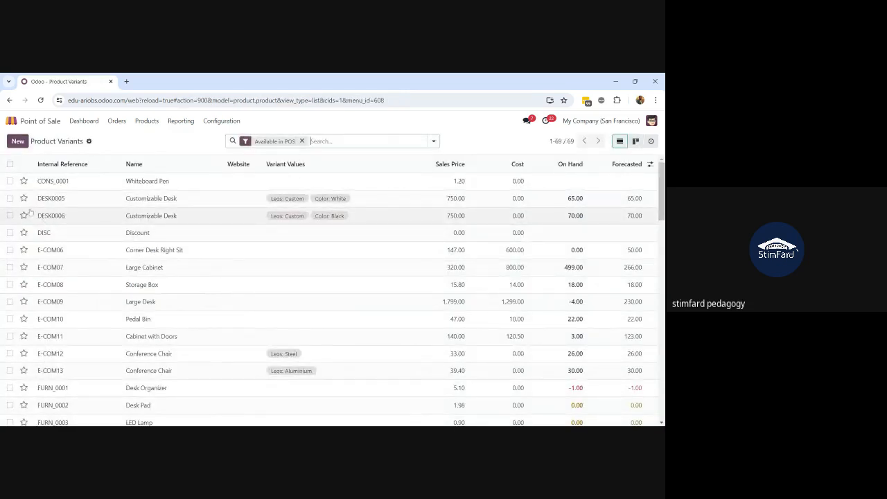
Print one ZPL label with price for the selected DESK0005 variant
click(10, 198)
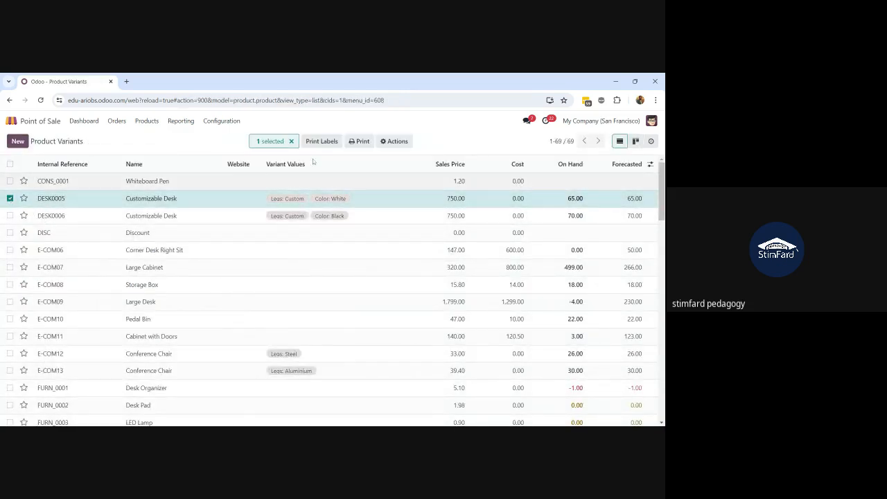
click(395, 140)
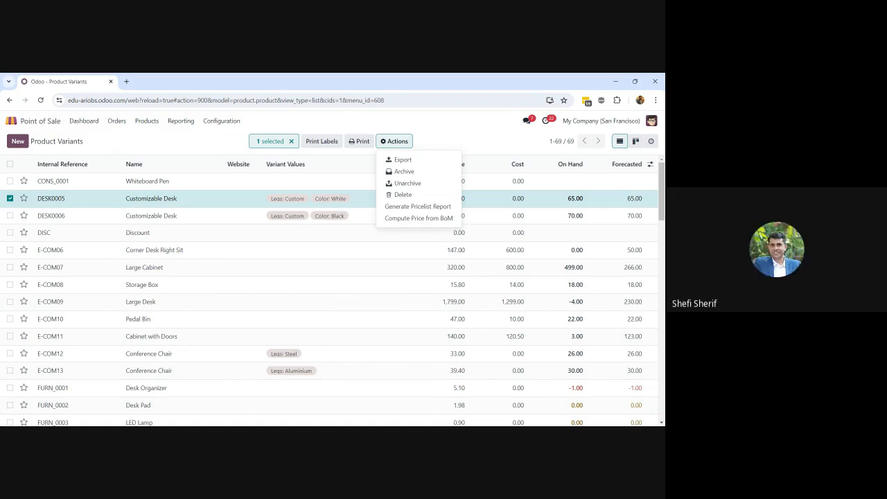
click(360, 140)
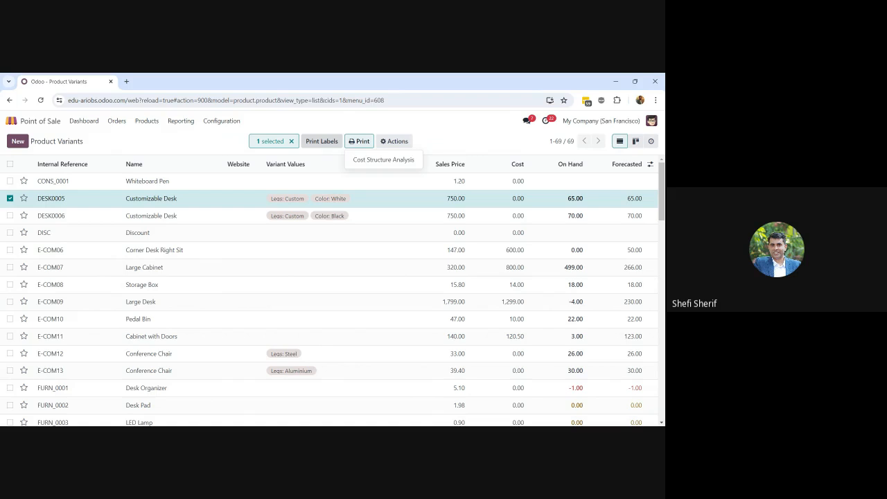
click(323, 146)
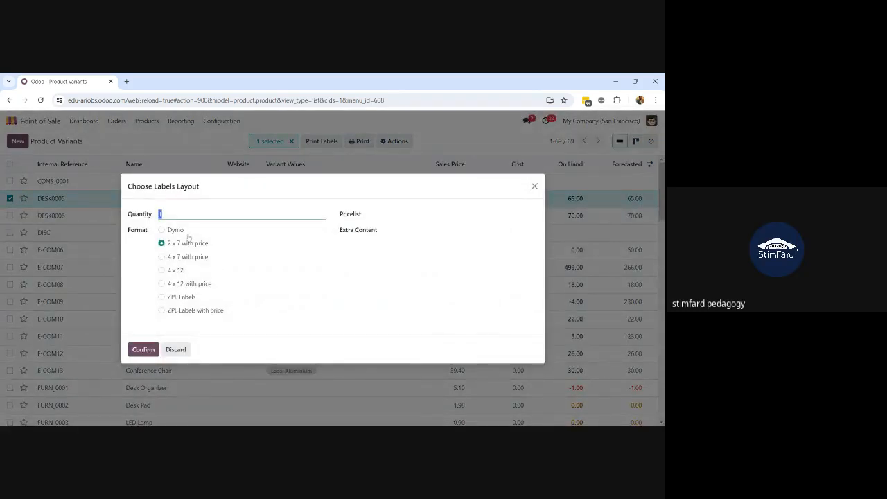
click(164, 214)
click(163, 310)
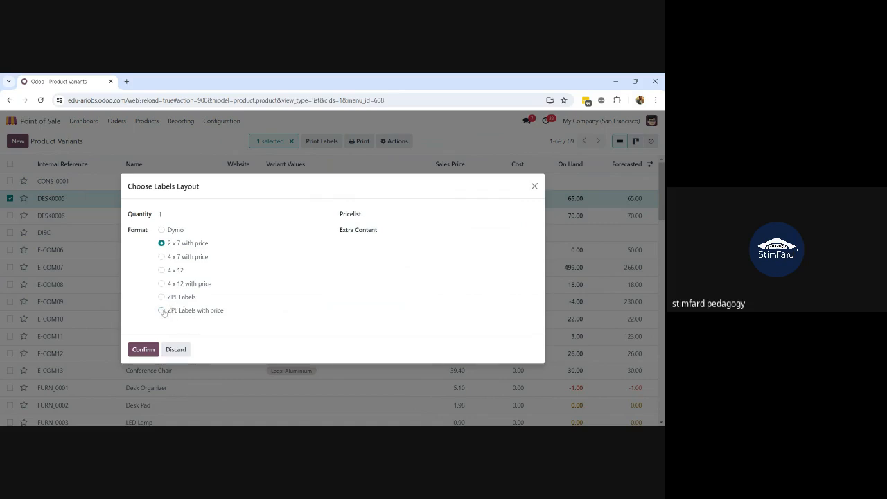
click(144, 350)
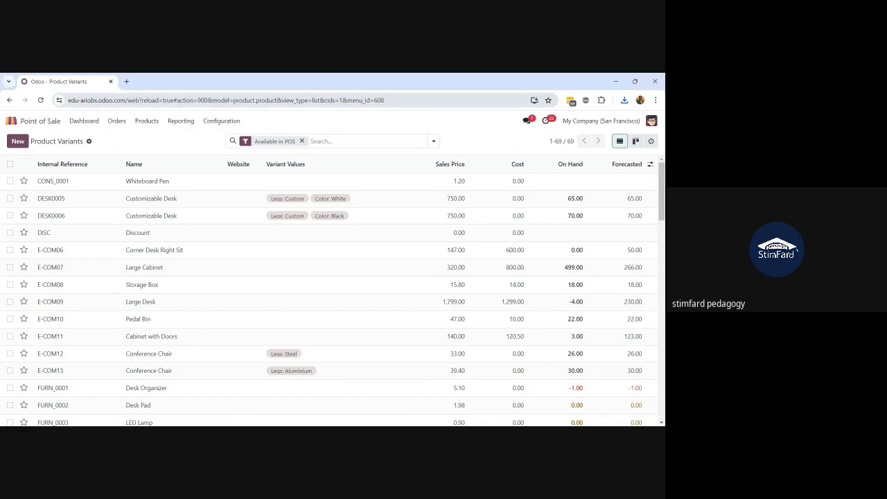
Search Google for a ZPL label viewer and open Labelary Online ZPL Viewer in a new tab
click(127, 81)
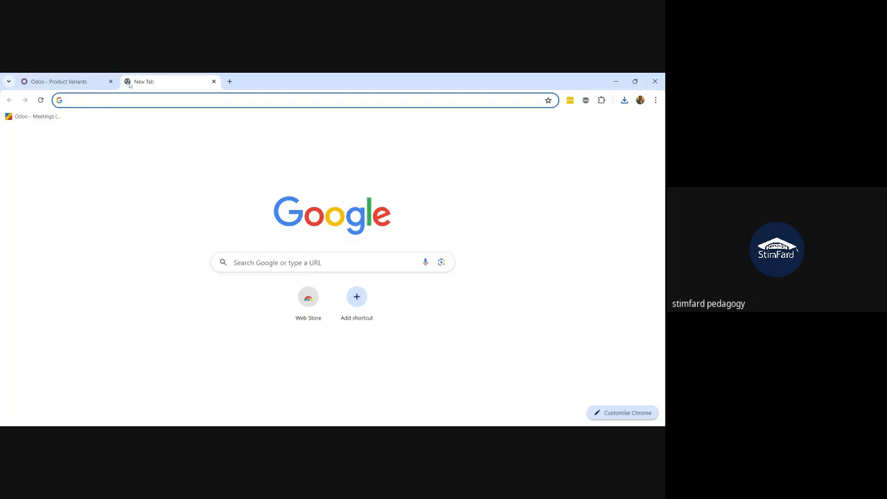
text(zp)
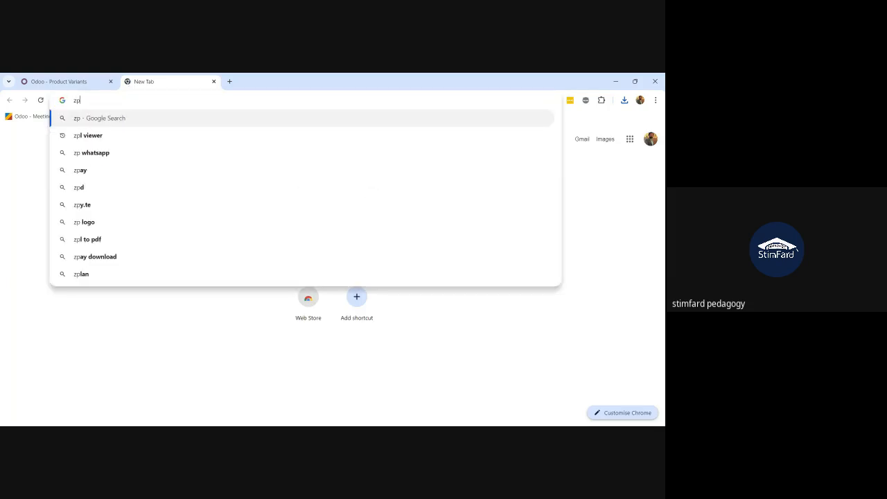
text(l laberlo v)
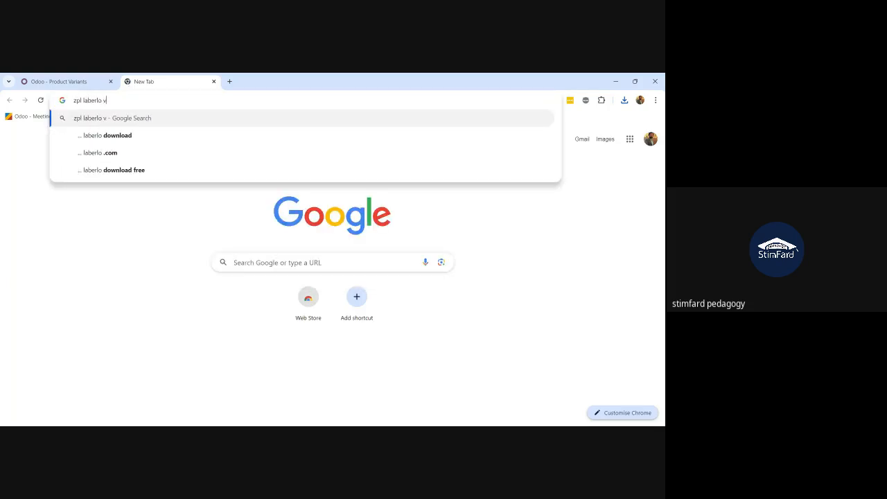
text(iew)
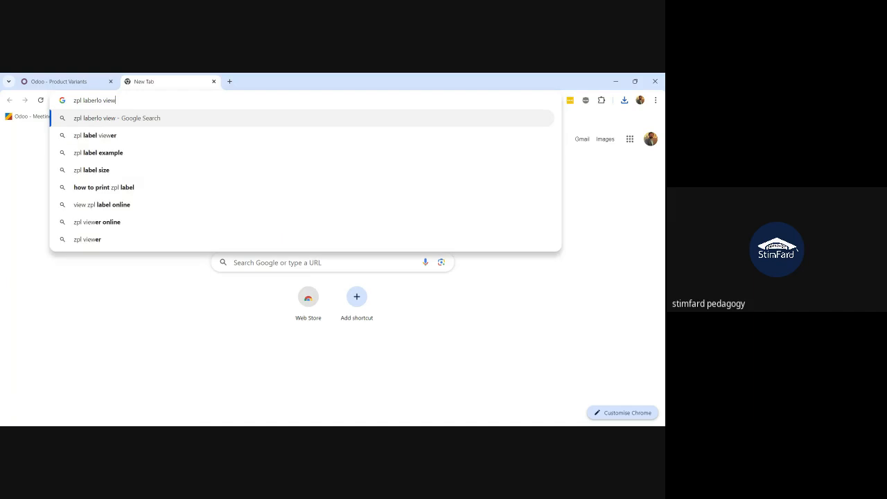
click(115, 137)
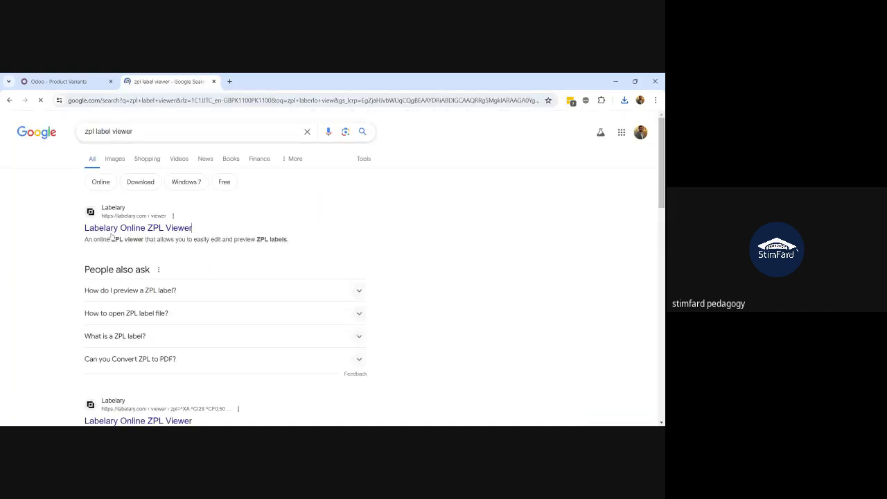
click(111, 229)
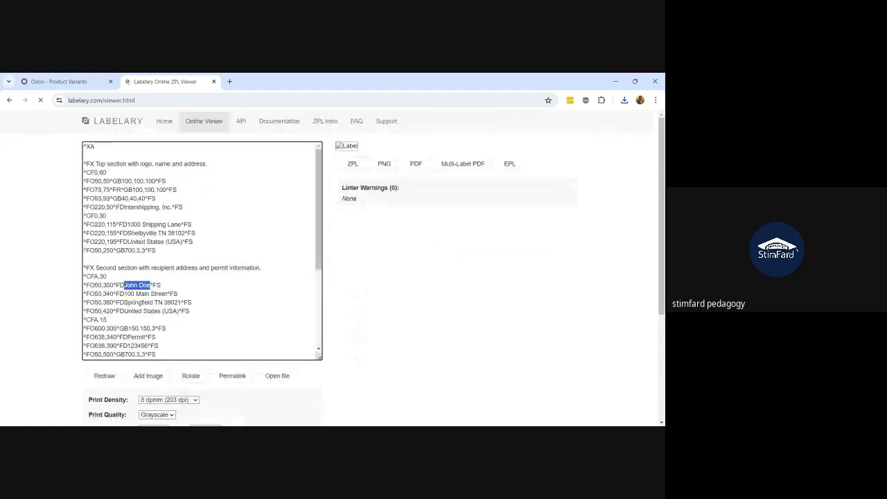
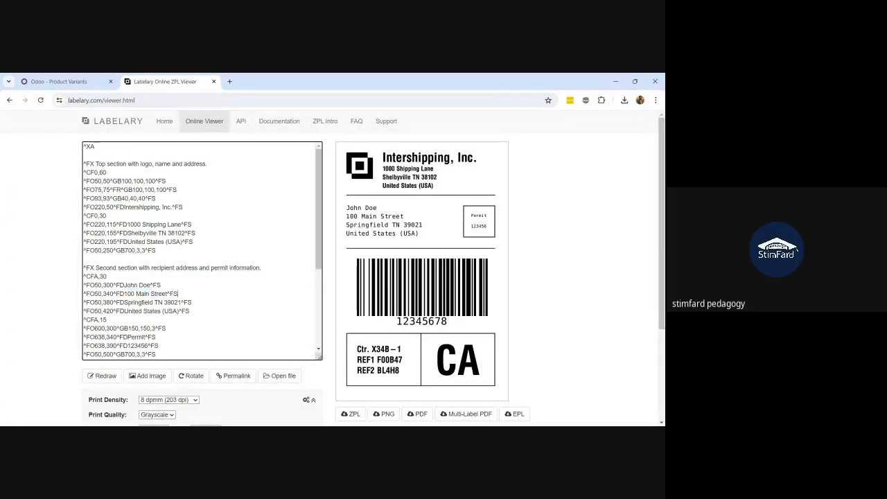
Paste the DESK0005 label ZPL into Labelary and redraw the 750.00Rs barcode label preview
key(ctrl+a)
text(^XA^CI28 ^FT100,80^A0N,40,30^FD[DESK0005] Customizable Desk (Custom, White)^FS ^FT100,150^A0N,30,24^FDDESK0005^FS ^FO600,100,1 ^A0N,66,48^FH^FD750.00Rs.^FS ^FO100,160^BY3 ^BCN,100,Y,N,N ^FDDESK0005^FS ^XZ)
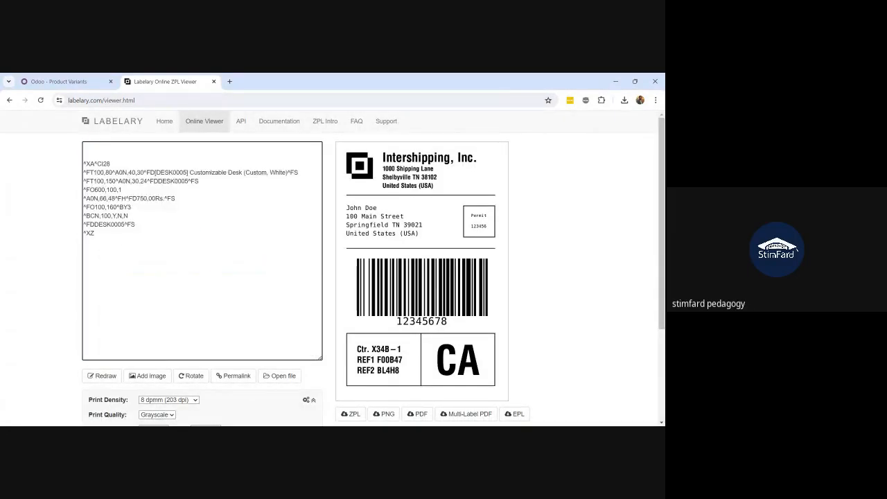
click(108, 375)
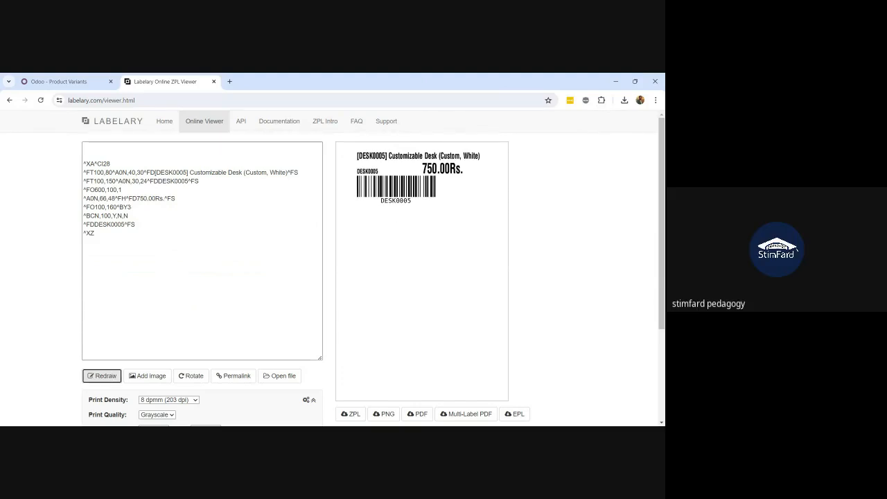
click(438, 197)
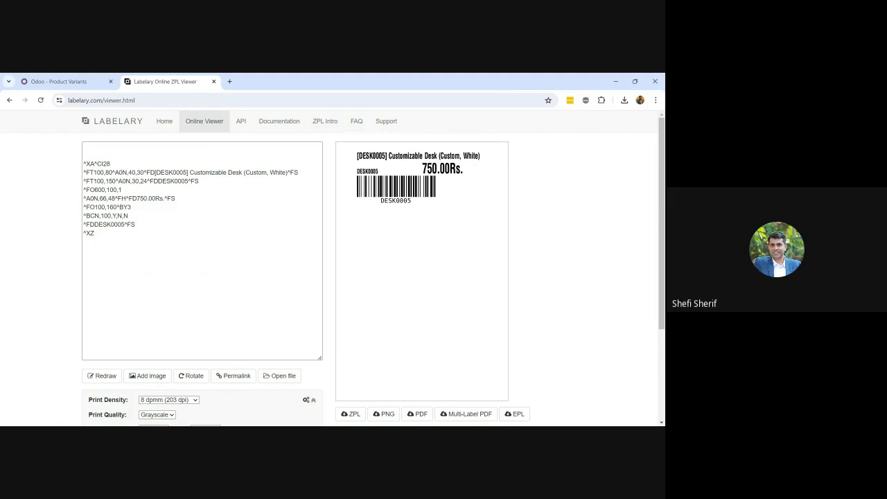
key(alt+Tab)
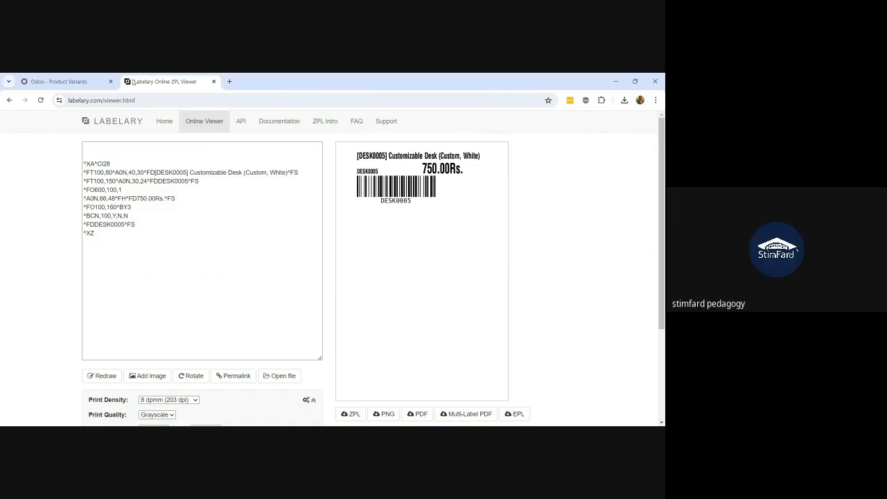
Back in Odoo, select the DESK0005 Customizable Desk variant and open its Print Labels options
click(59, 81)
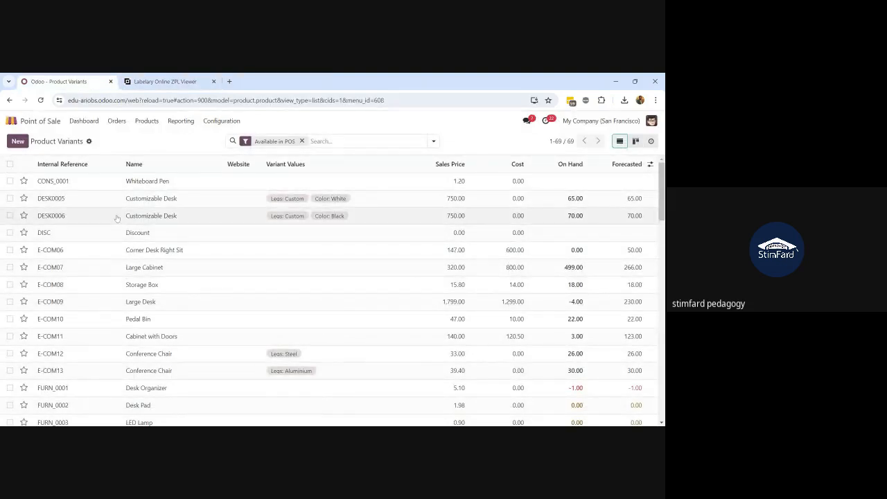
click(9, 198)
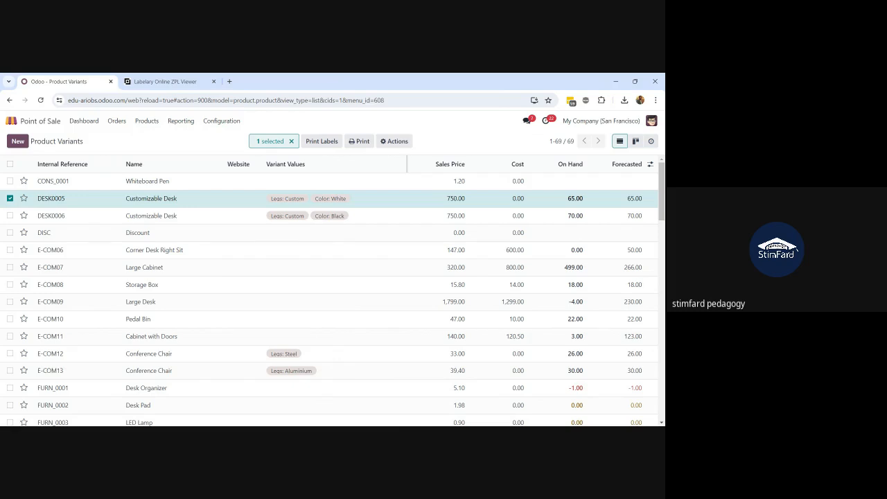
click(313, 143)
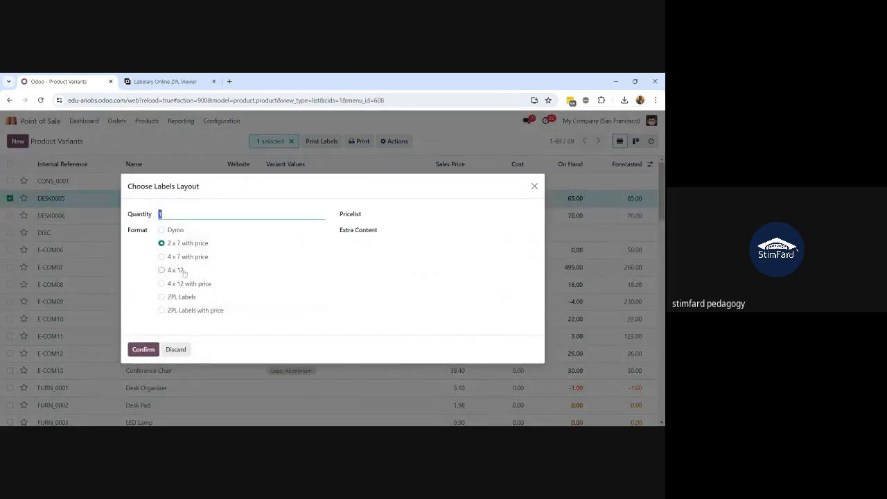
Close the Choose Labels Layout dialog for DESK0005 without printing
click(144, 350)
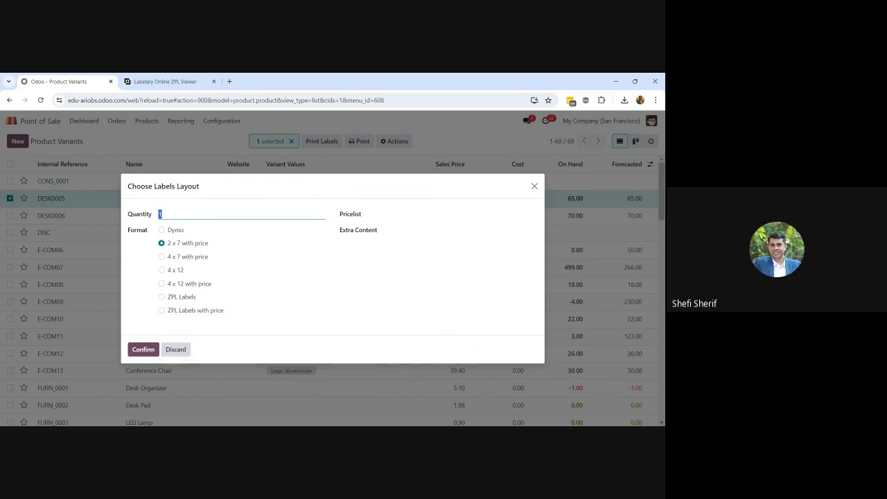
click(534, 187)
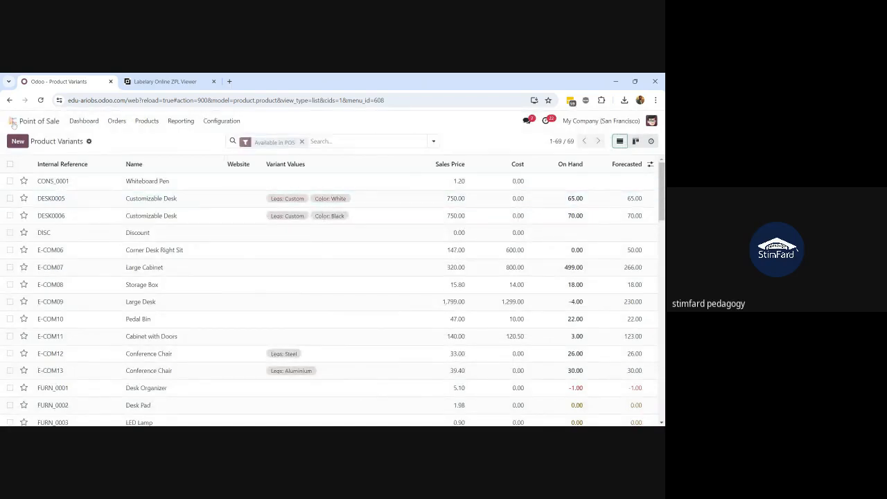
Find Inventory with 'inven' and show its Delivery Orders list (41 records)
click(12, 122)
text(inven)
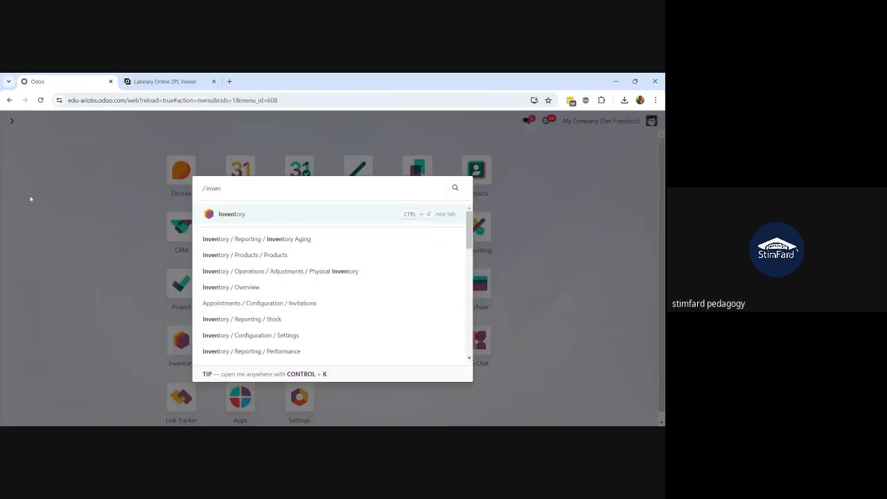
click(254, 220)
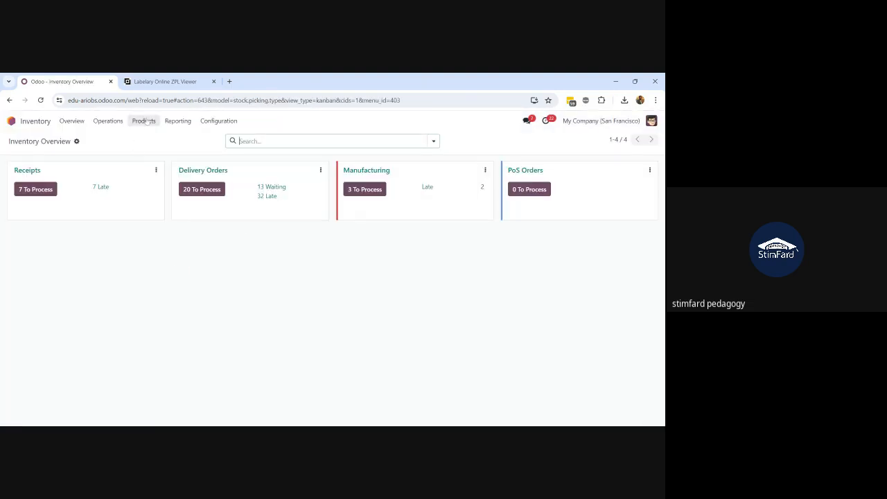
click(119, 122)
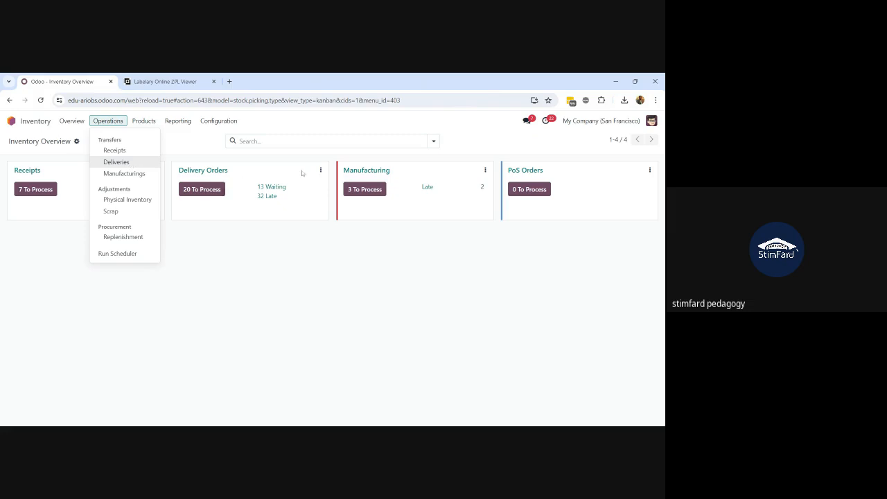
click(217, 173)
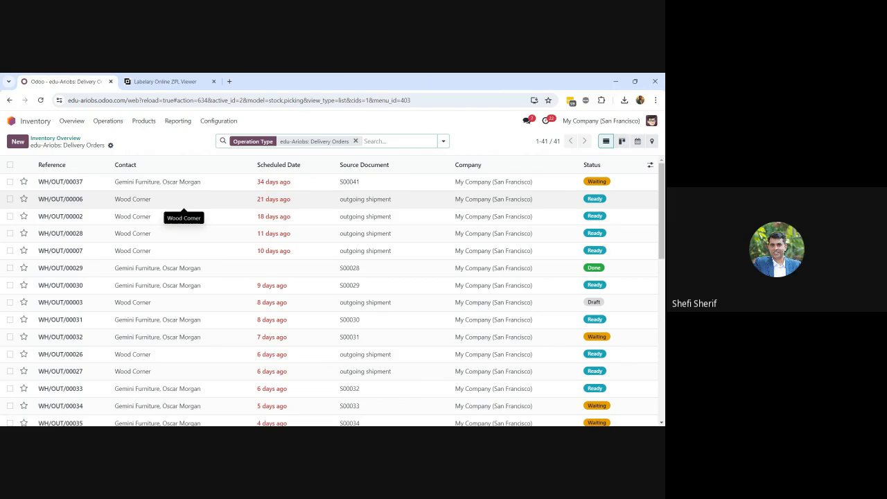
Open delivery order WH/OUT/00037 for 2 Large Desks and review its available print reports
click(151, 190)
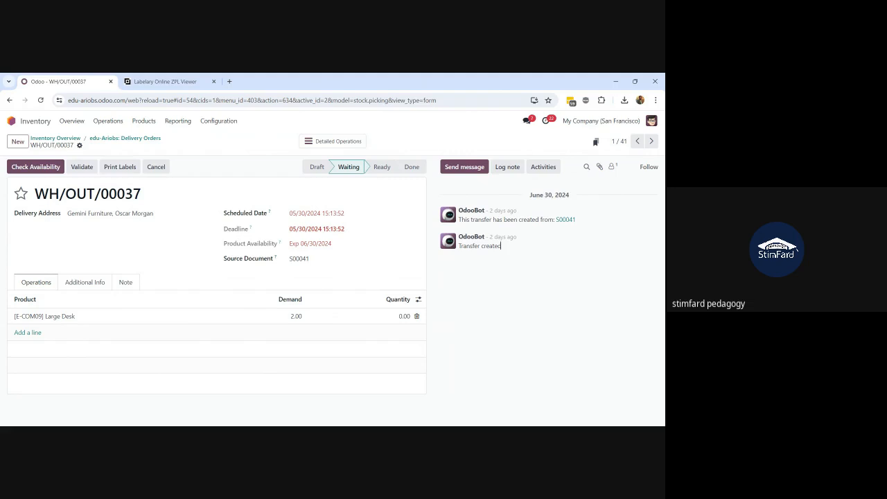
click(79, 146)
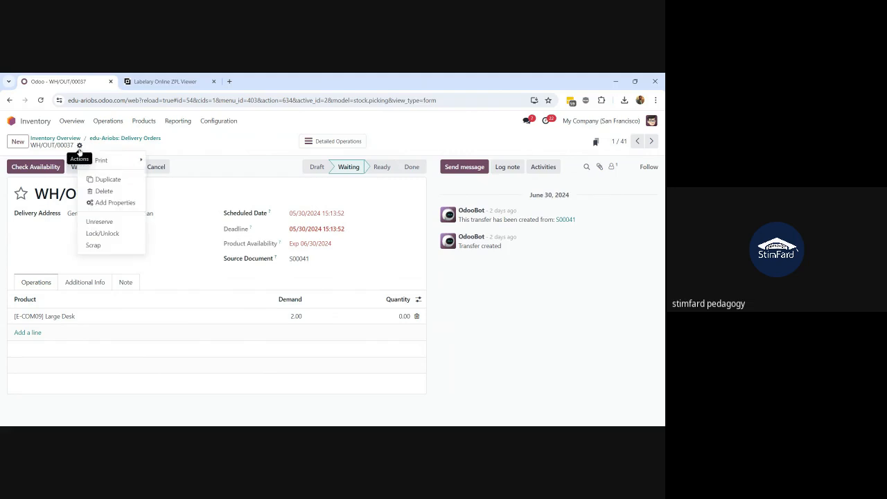
mouse_move(100, 160)
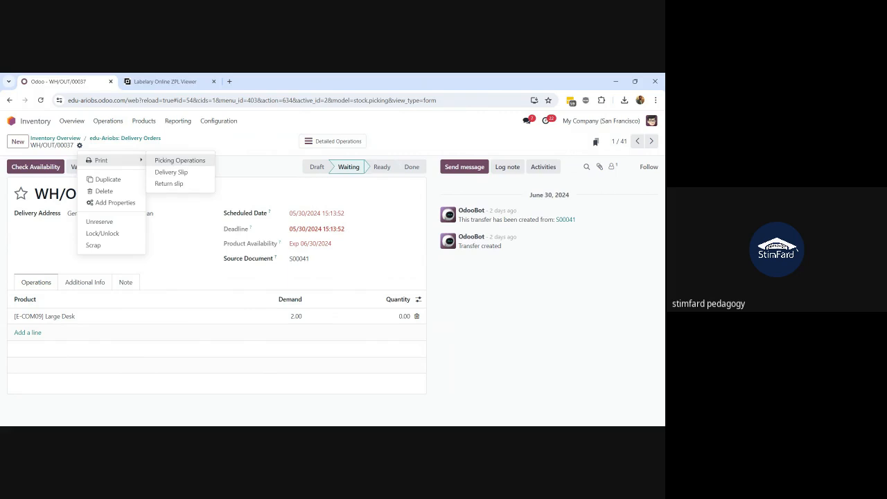
click(243, 172)
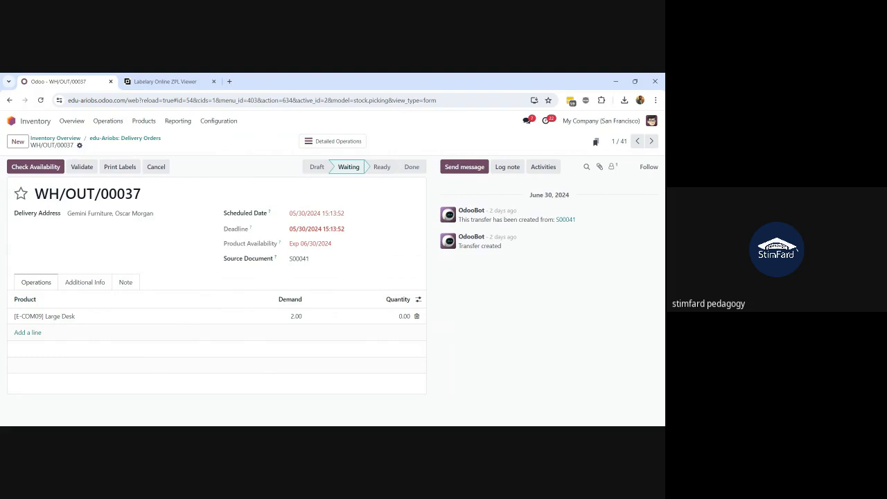
key(alt+Tab)
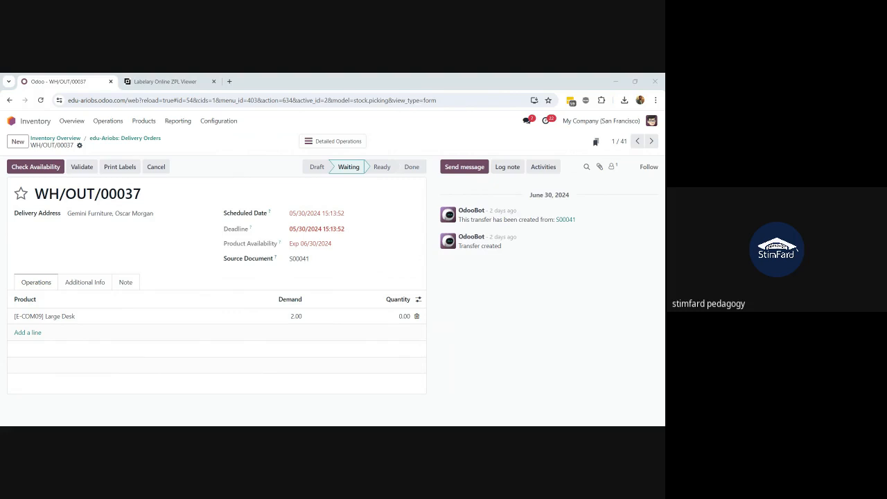
key(alt+Tab)
Launch Point of Sale via 'point' and start the Restaurant session
click(16, 123)
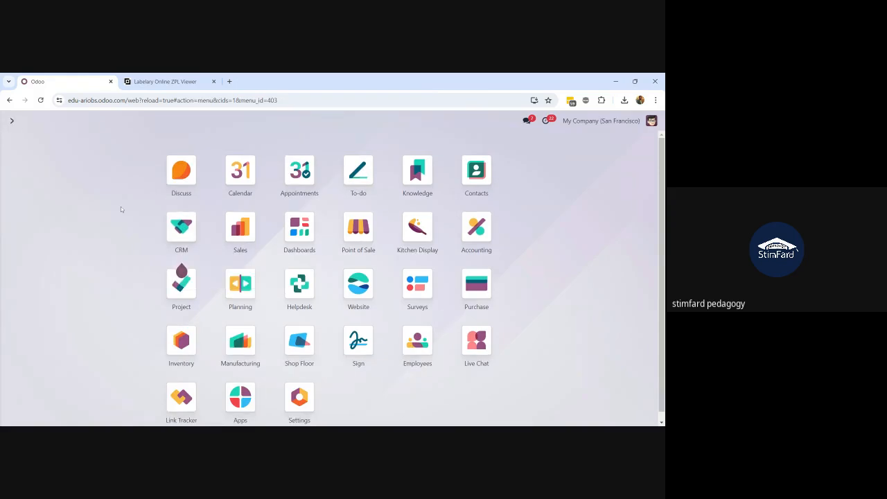
text(point)
key(Return)
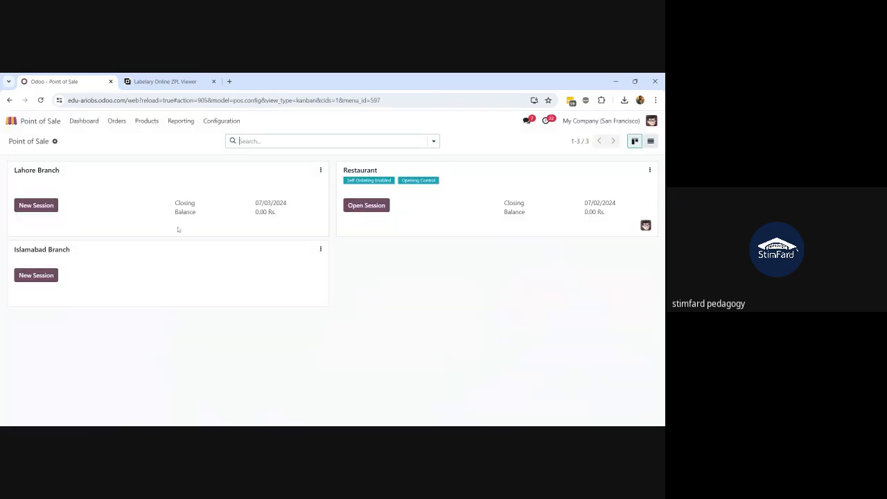
click(366, 206)
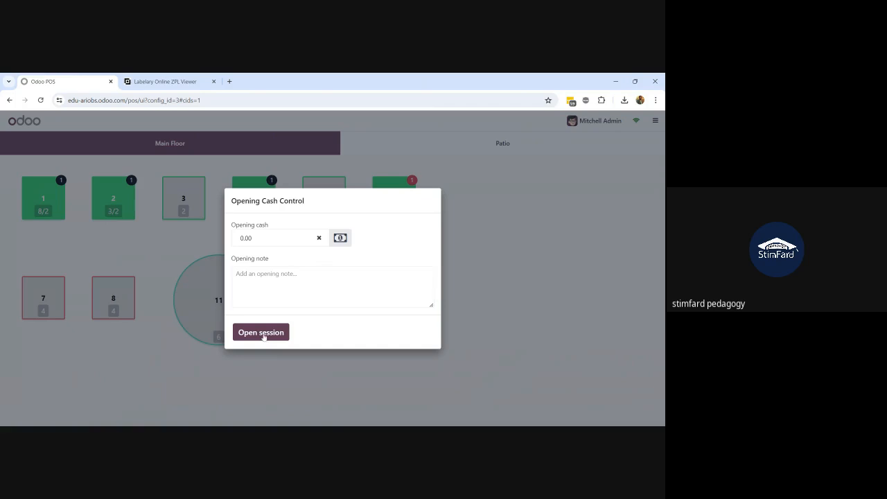
Open the Restaurant session with zero opening cash and compare the Patio and Main Floor layouts
click(262, 333)
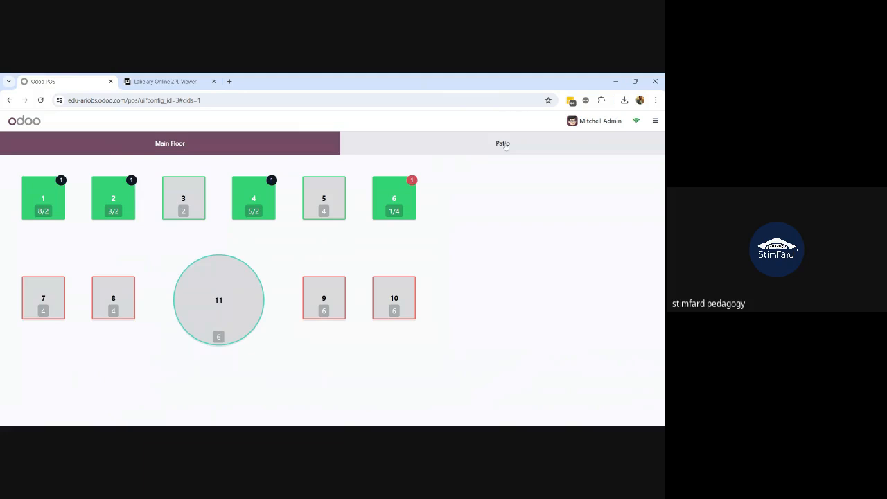
click(391, 149)
click(223, 149)
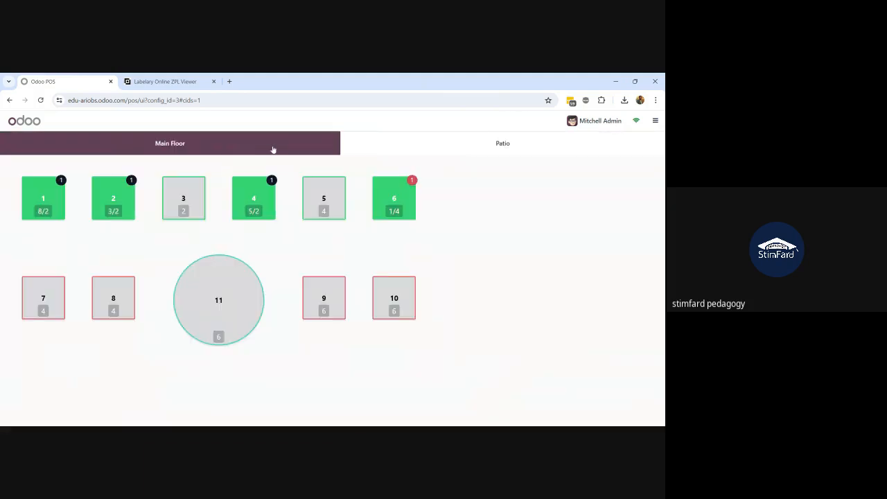
click(425, 150)
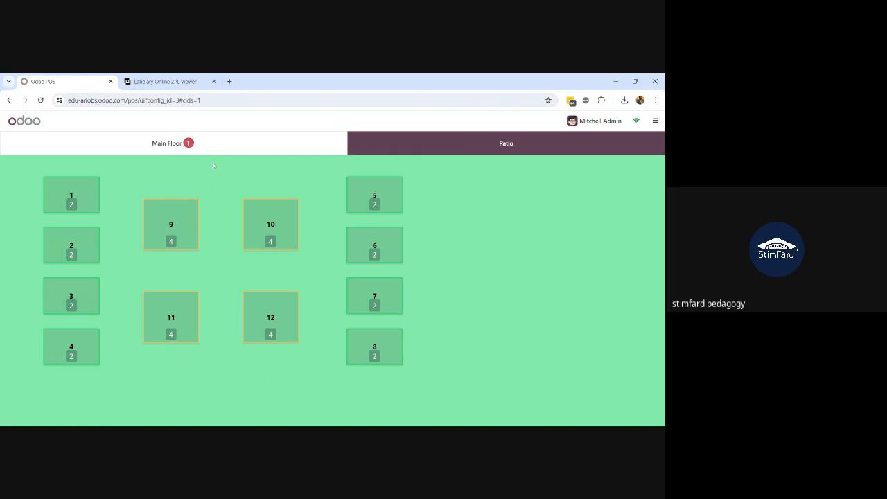
click(203, 145)
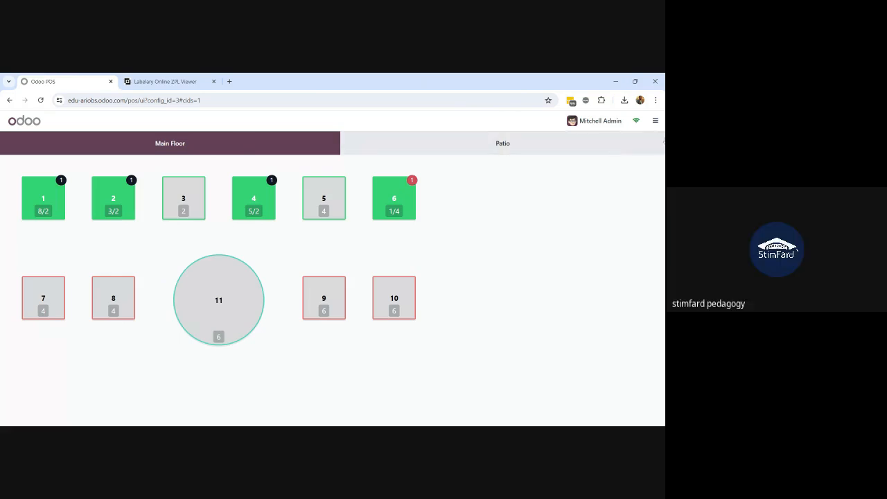
Try closing the session, cancel after the draft-orders refusal, and open table 6's order
click(654, 123)
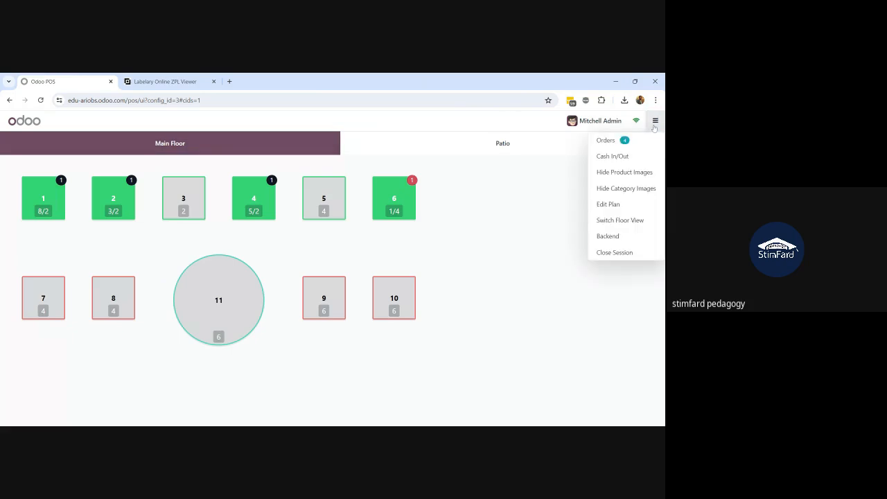
click(513, 265)
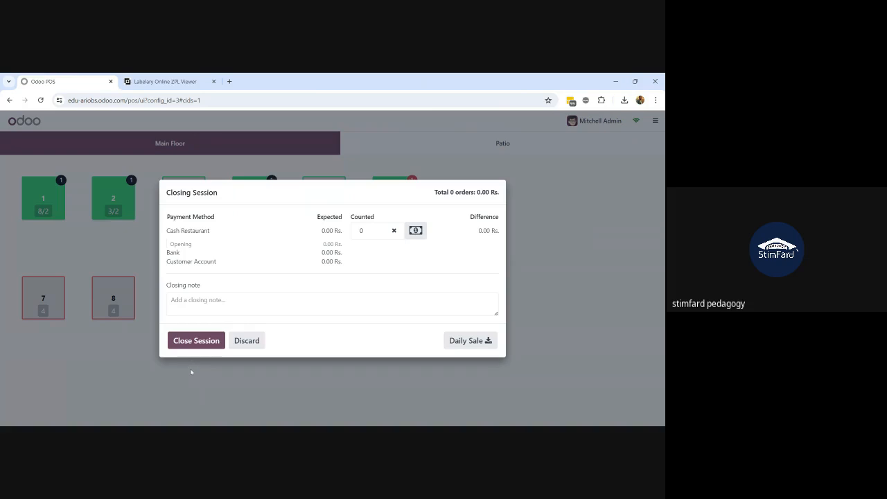
click(188, 344)
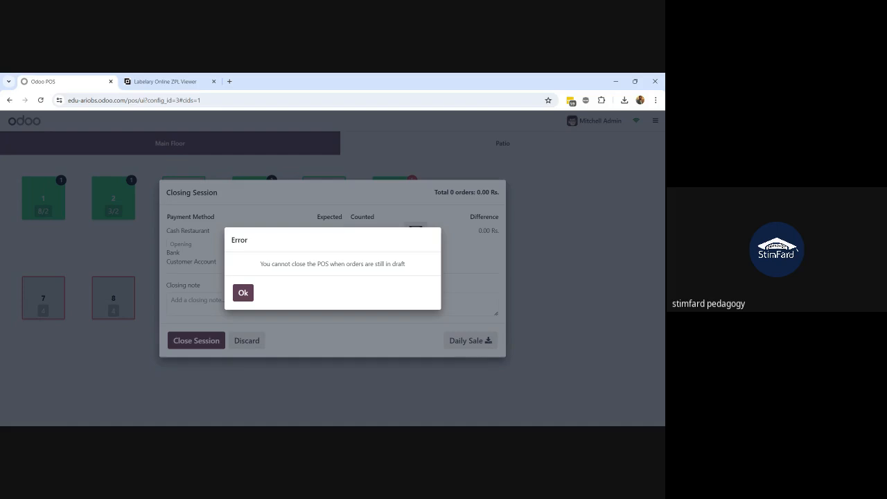
click(242, 293)
click(242, 340)
click(394, 205)
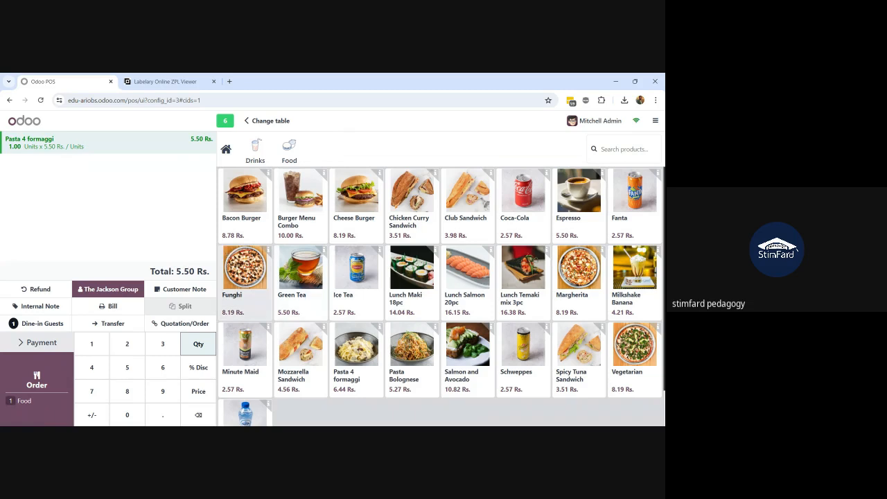
Zero table 6's Pasta 4 formaggi quantity and start closing the session again
key(BackSpace)
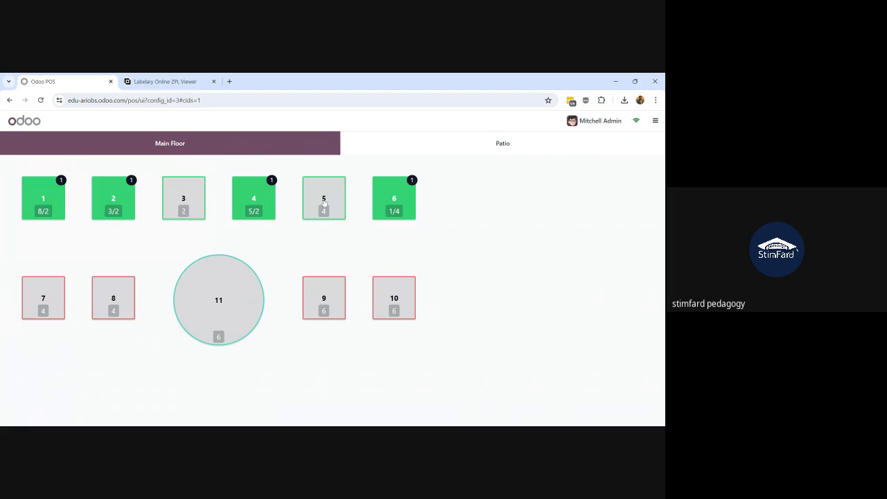
click(655, 120)
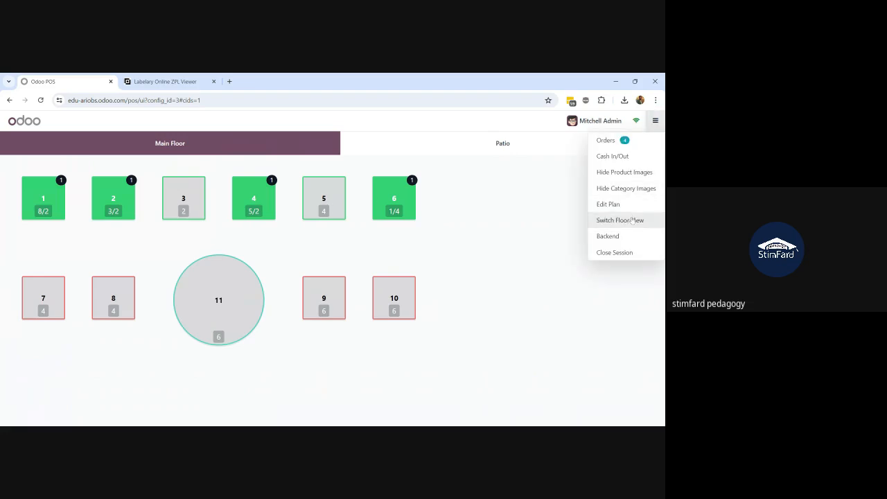
click(614, 253)
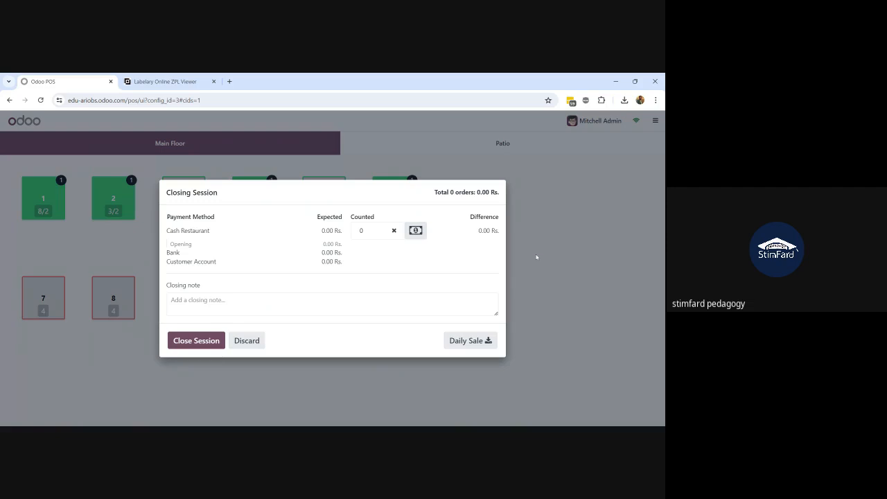
Retry closing the session, cancel after the draft-orders error again, and recheck table 6
click(182, 342)
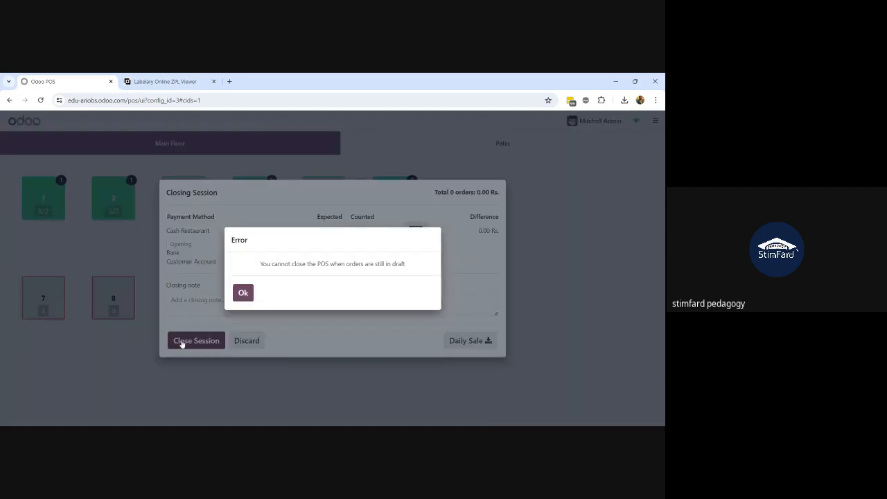
click(250, 295)
click(251, 340)
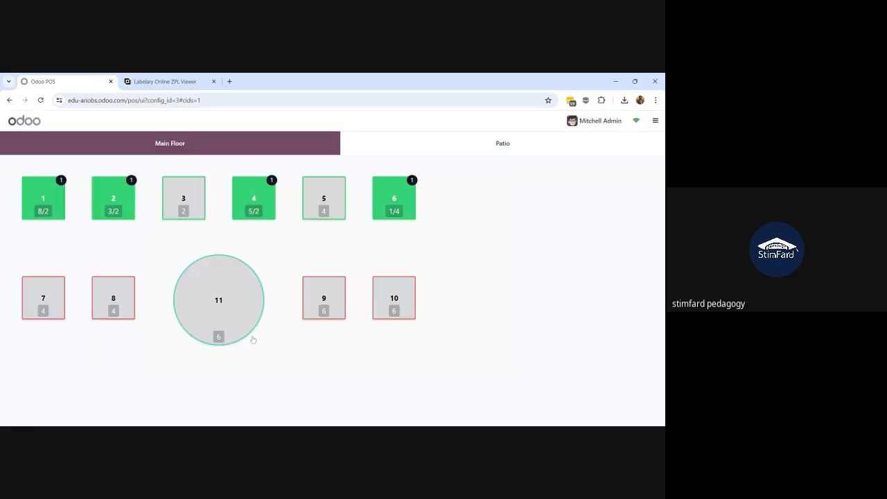
click(391, 206)
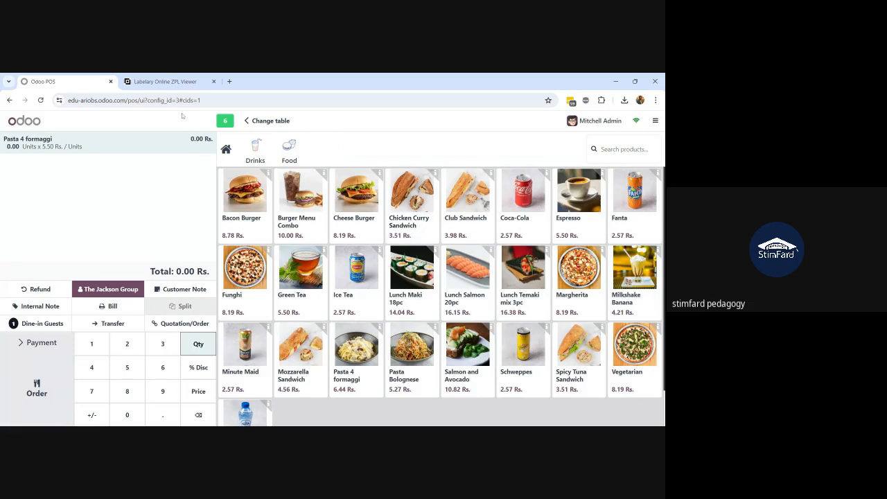
click(246, 122)
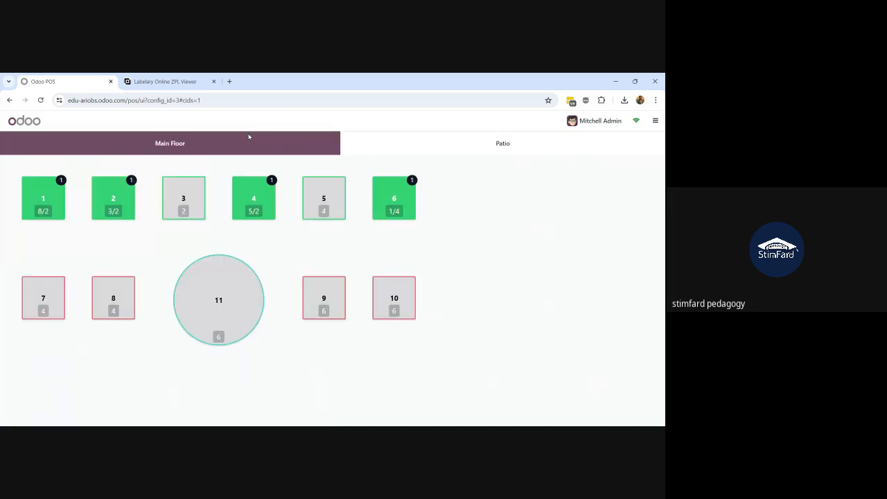
Delete every order line on tables 4, 2 and 1, returning to the Main Floor
click(261, 197)
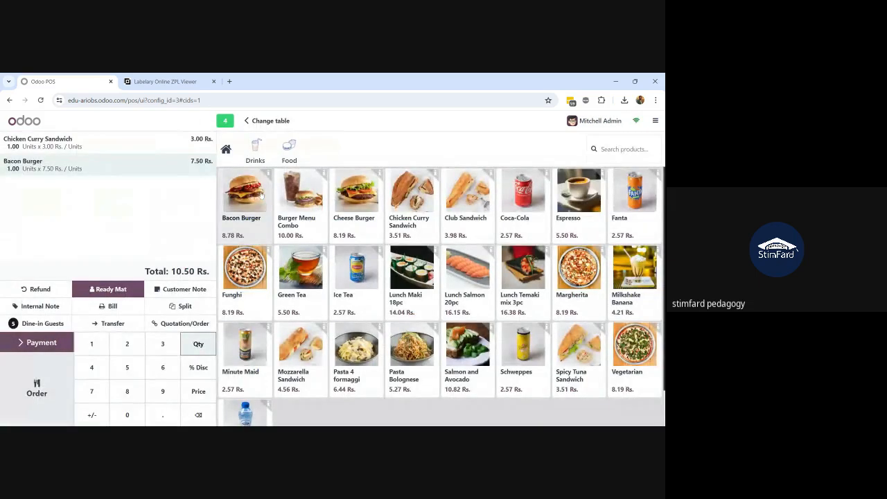
key(BackSpace)
key(BackSpace)
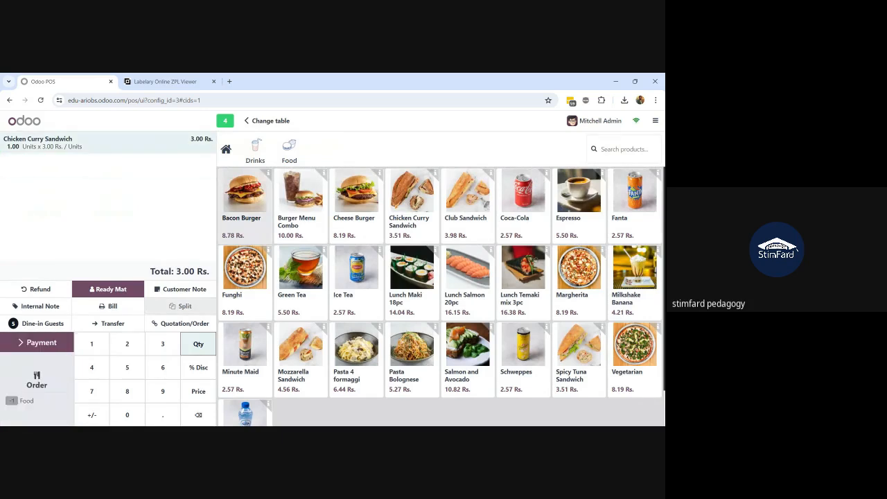
key(BackSpace)
key(BackSpace)
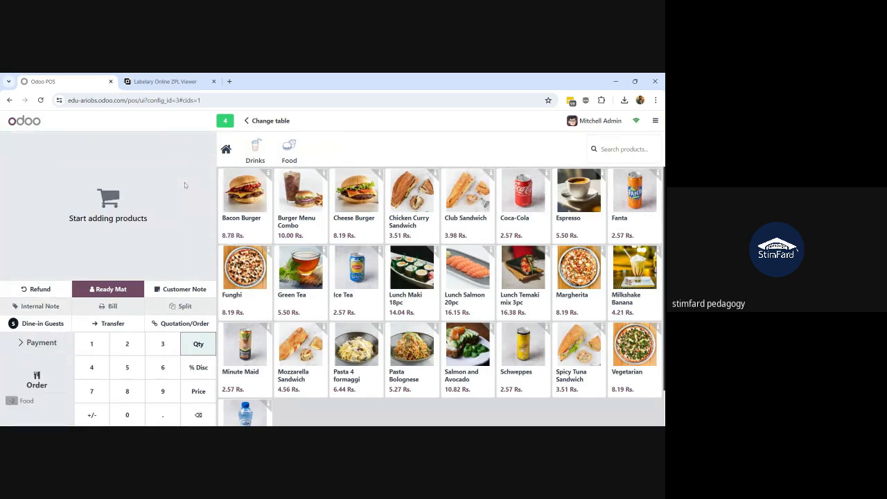
click(249, 122)
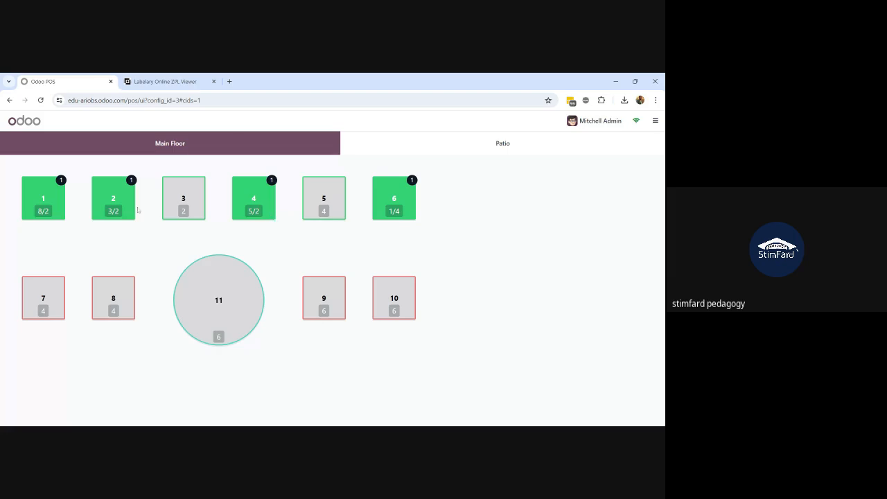
click(114, 199)
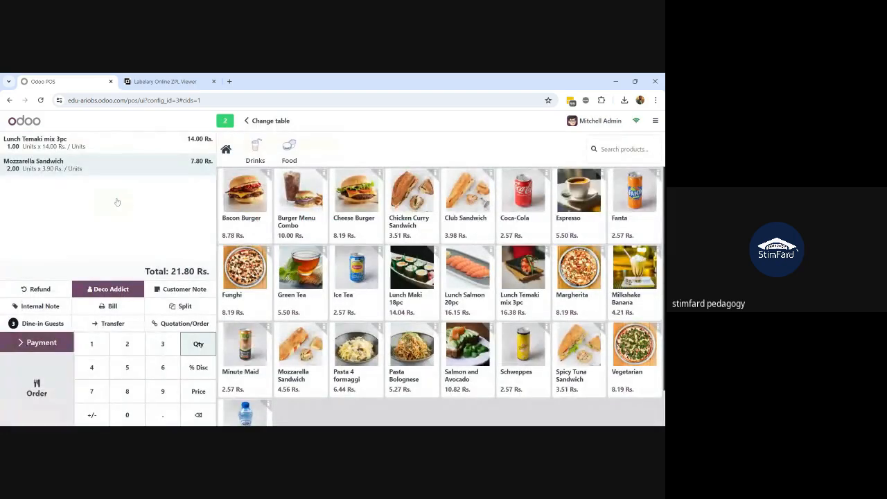
key(BackSpace)
key(BackSpace)
key(BackSpace)
key(BackSpace)
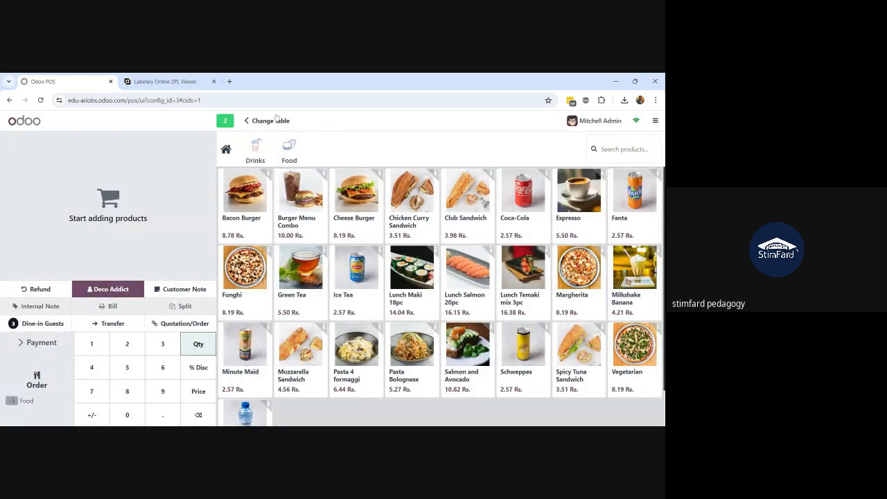
click(248, 121)
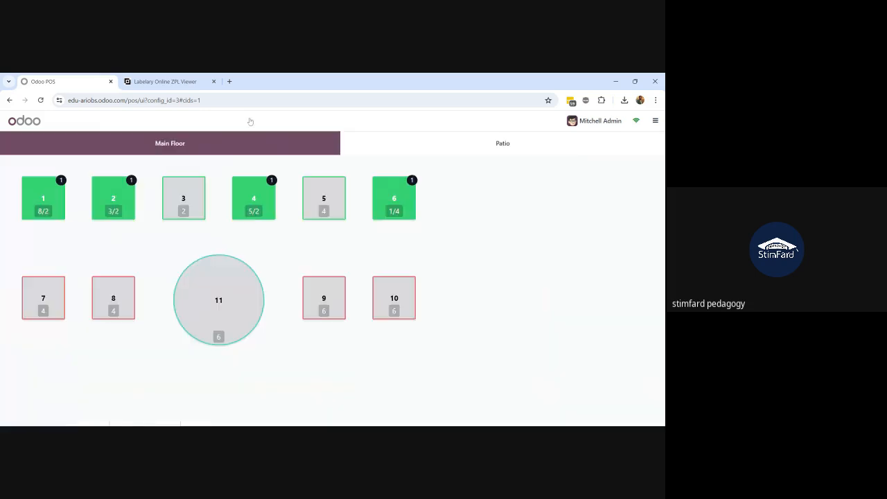
click(52, 196)
key(BackSpace)
key(BackSpace)
key(BackSpace)
key(BackSpace)
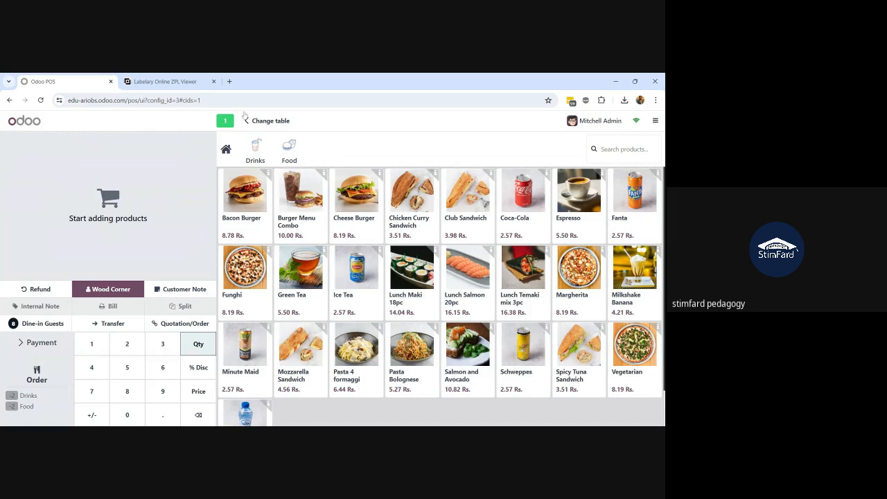
click(248, 120)
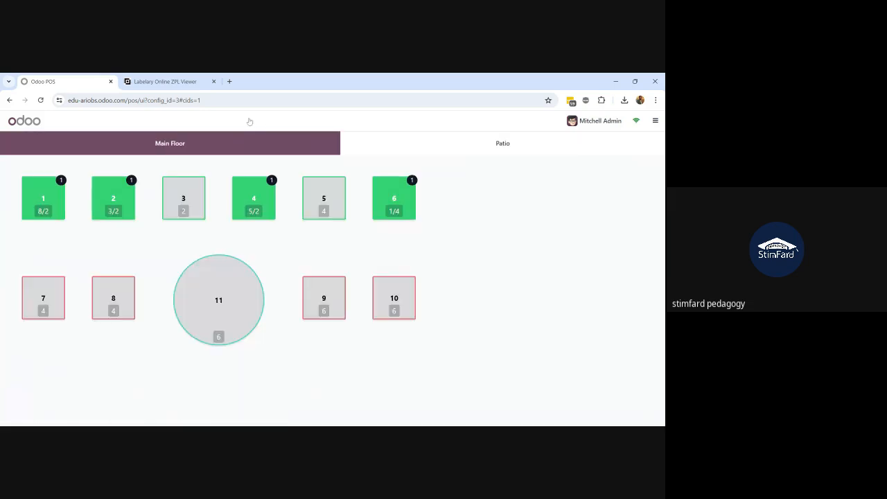
Retry closing the session, dismiss the draft-orders refusal, and open table 1's empty order
click(657, 122)
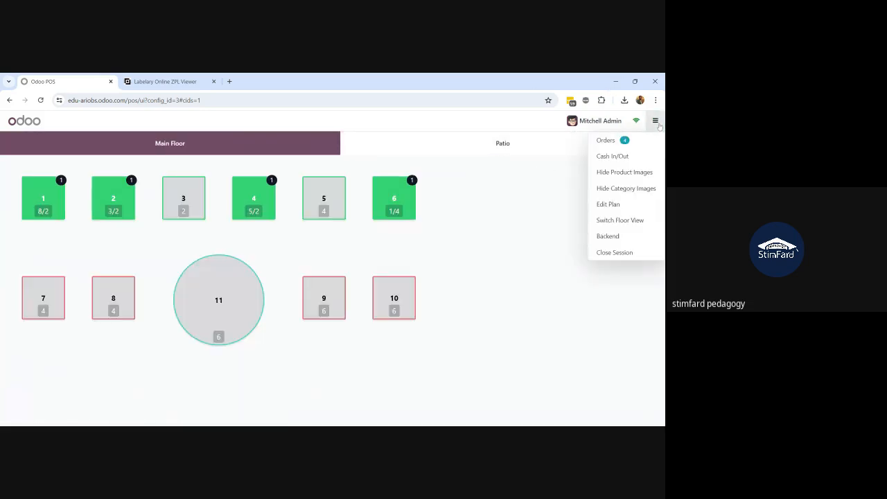
click(605, 252)
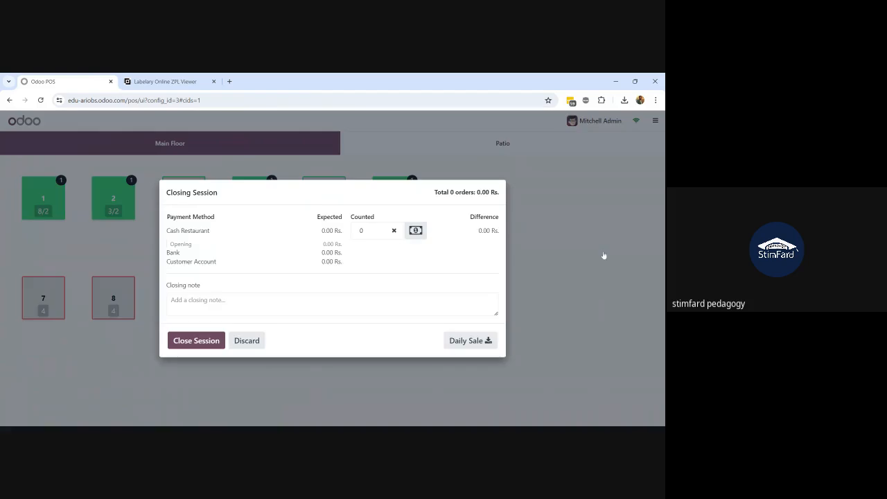
click(213, 343)
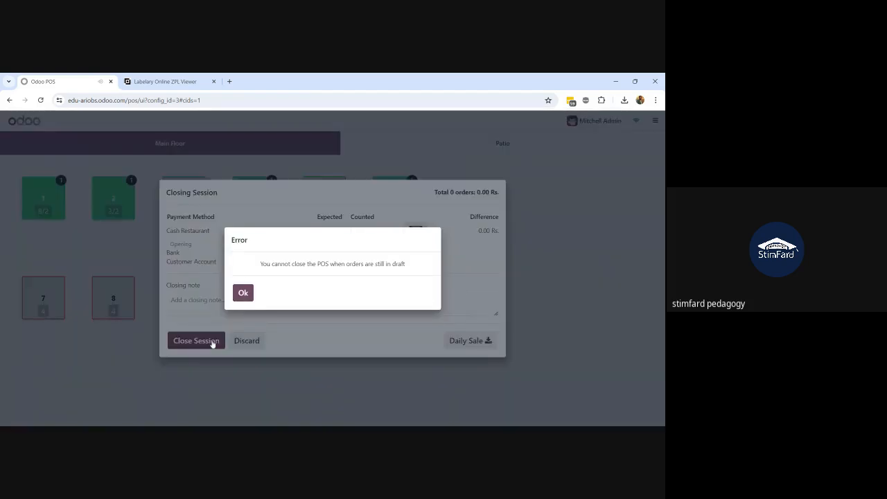
click(243, 293)
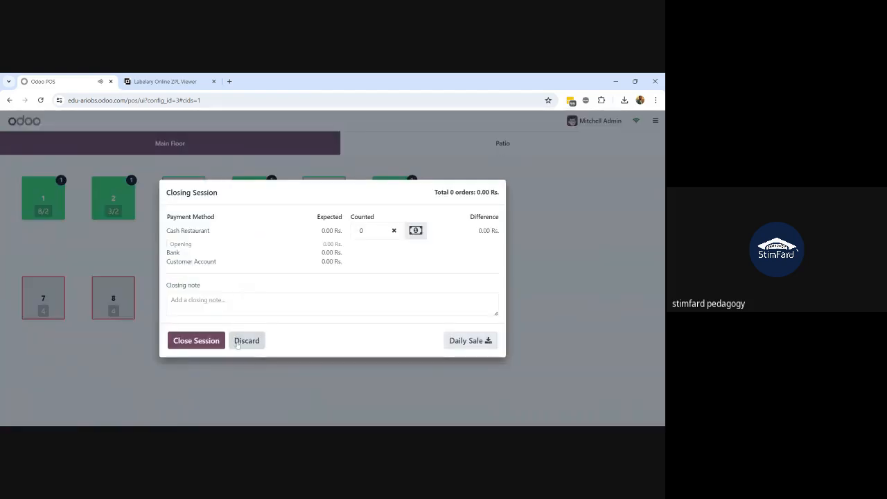
click(246, 340)
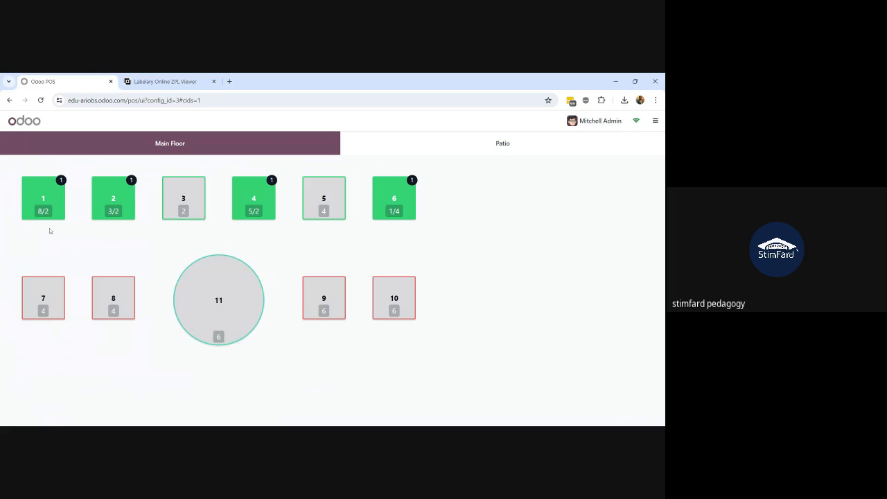
click(52, 200)
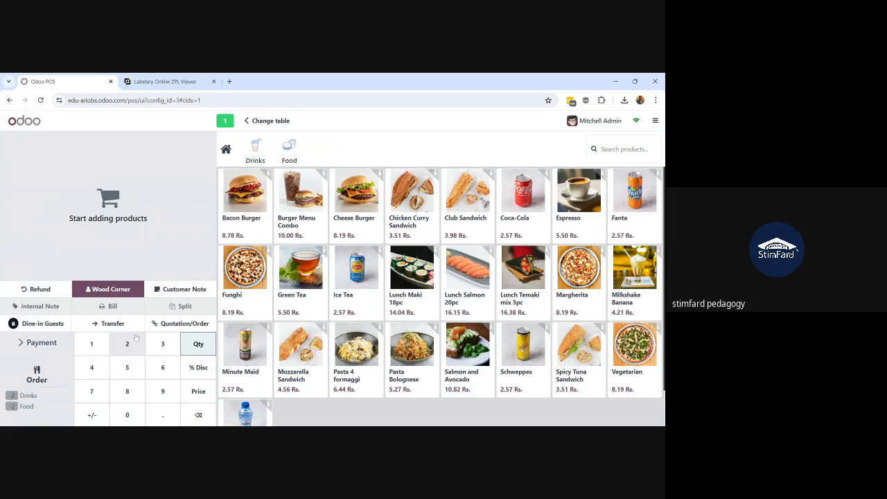
Add a Bacon Burger to table 1, pay its 8.78 Rs. via Cash Restaurant, then open table 2
click(257, 201)
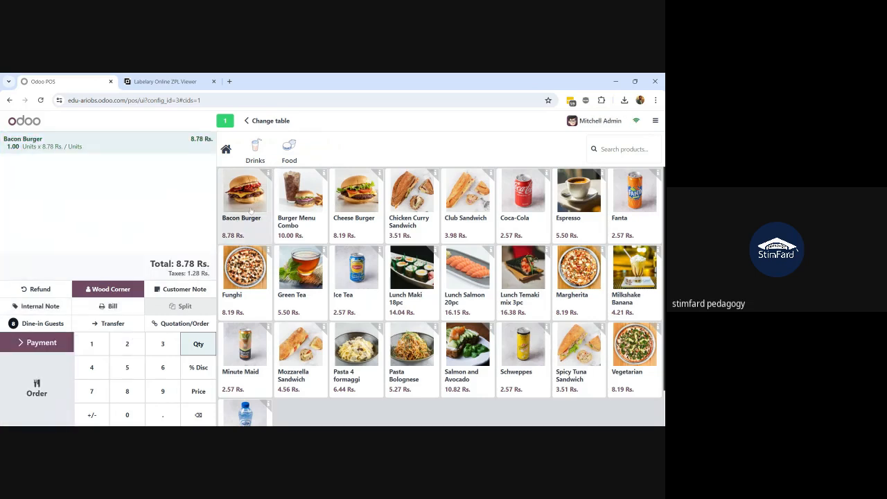
click(40, 342)
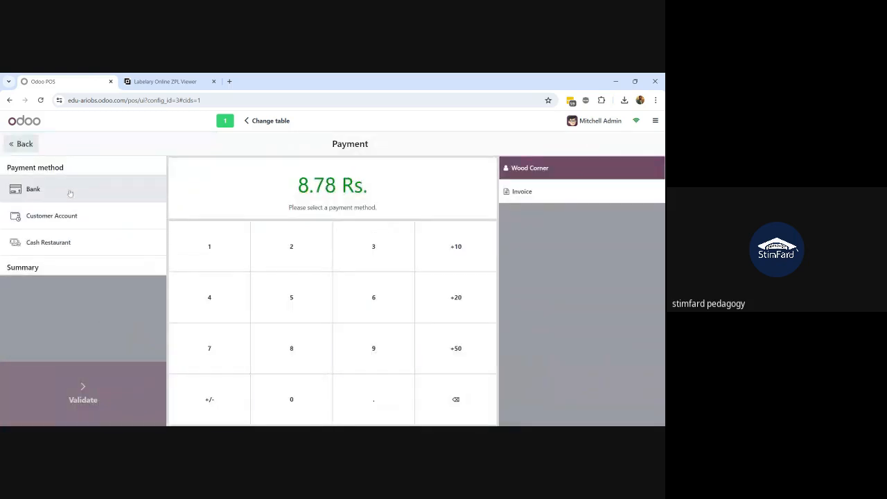
click(71, 240)
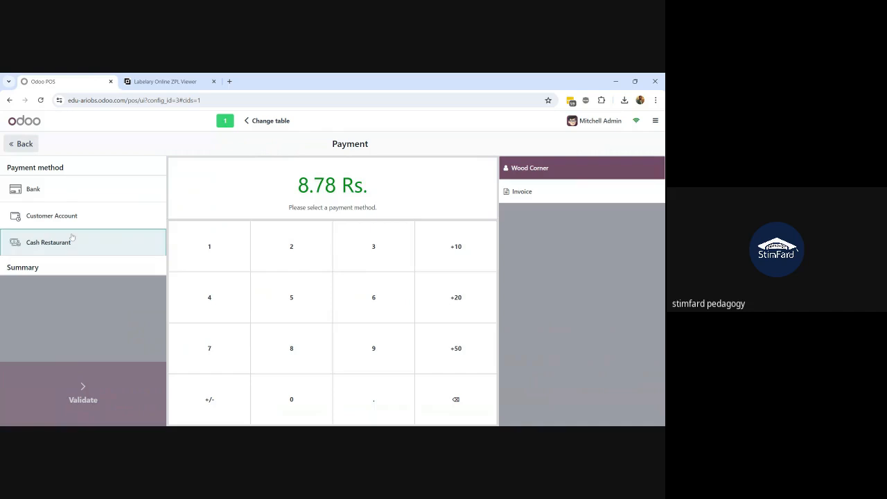
click(86, 392)
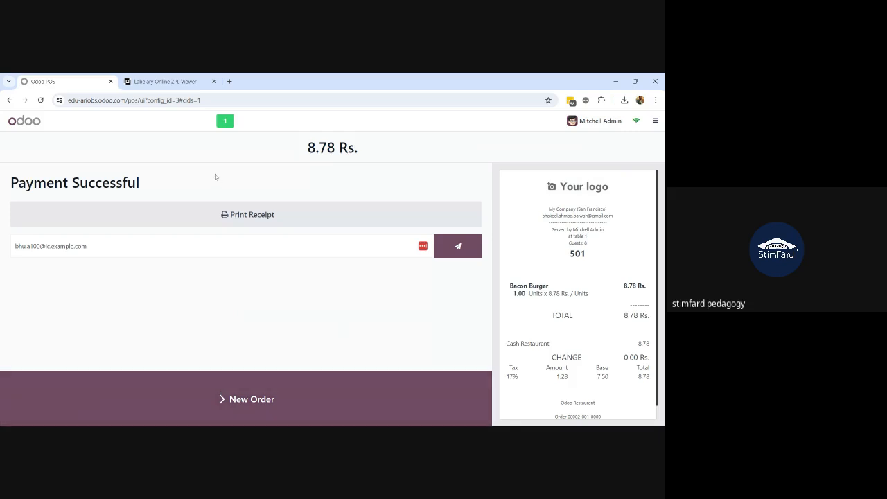
click(139, 408)
click(116, 199)
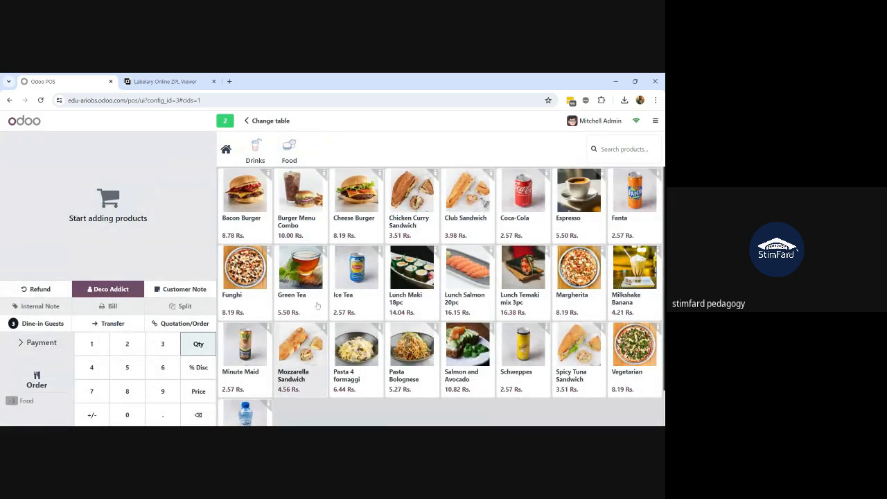
Order a Green Tea for table 2 and pay its 5.50 Rs. via Cash Restaurant
click(315, 281)
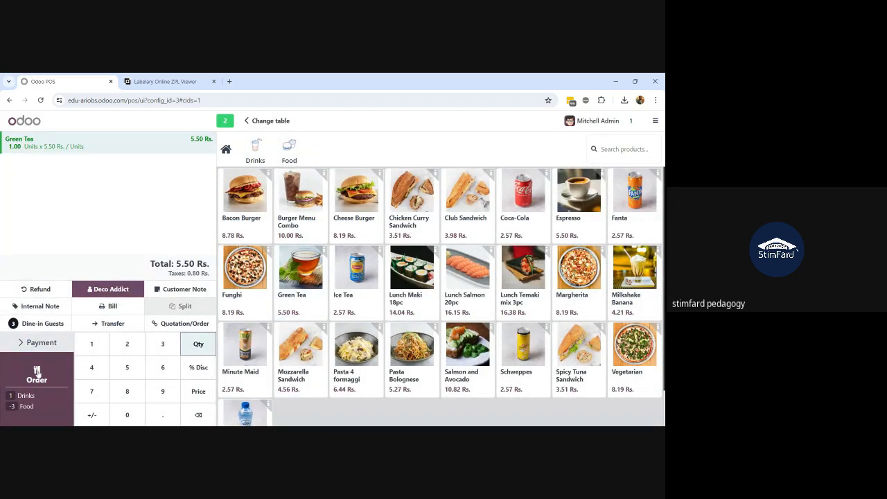
click(37, 371)
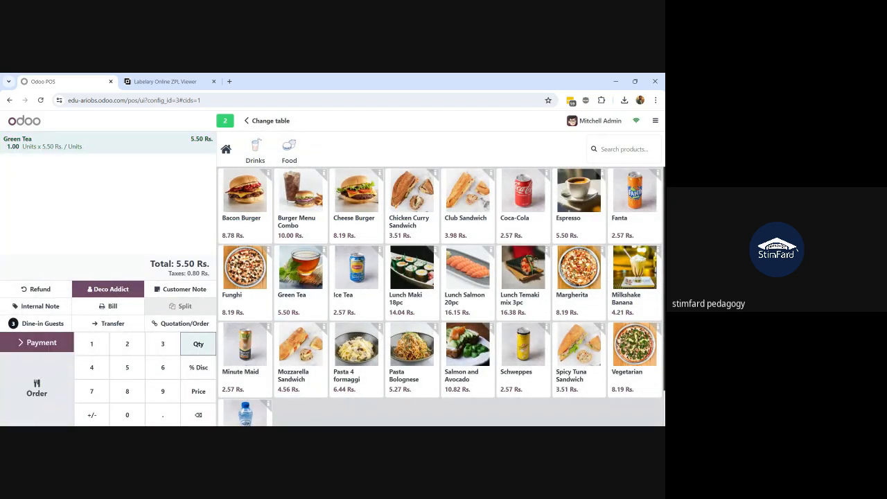
click(39, 342)
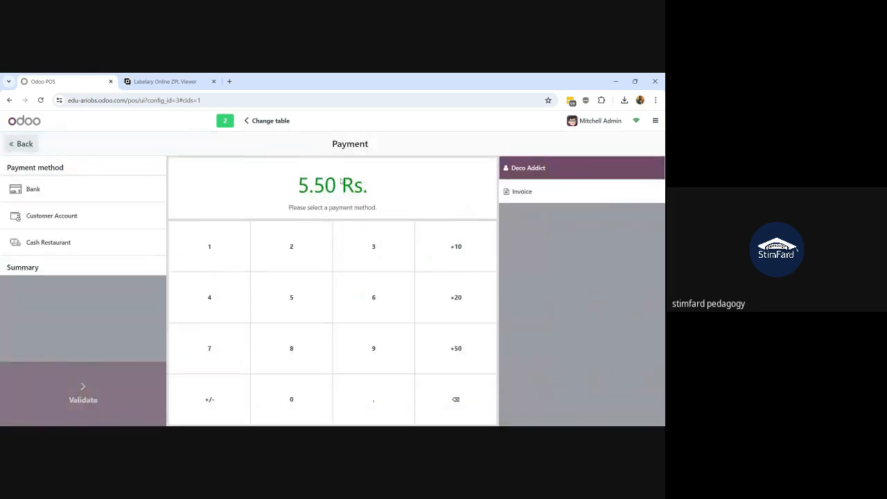
click(49, 242)
click(71, 398)
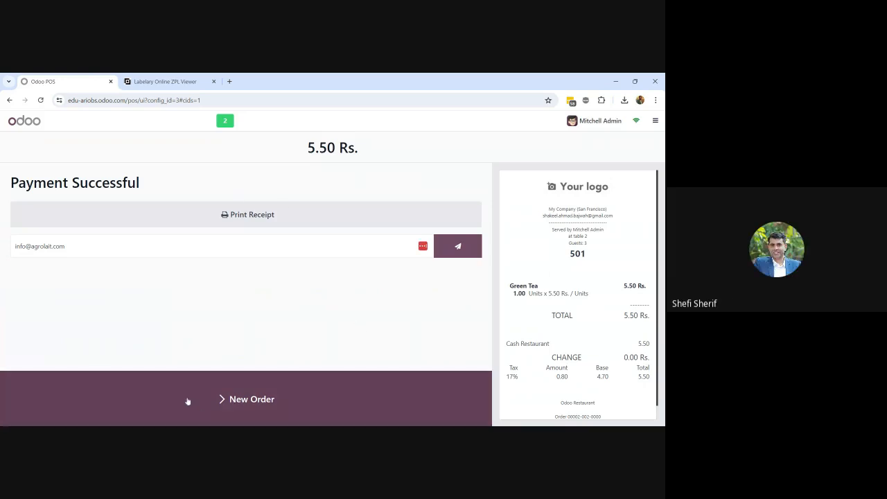
click(188, 401)
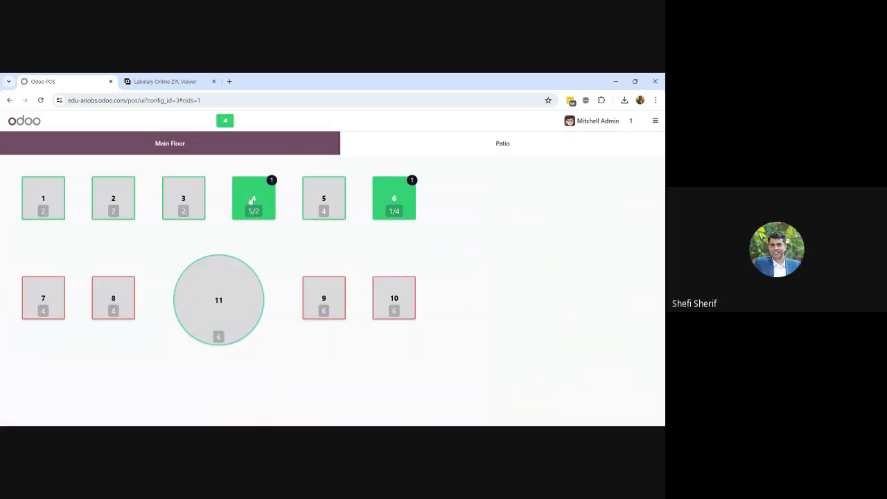
Order a Bacon Burger for table 4 and pay its 8.78 Rs. via Cash Restaurant
click(251, 201)
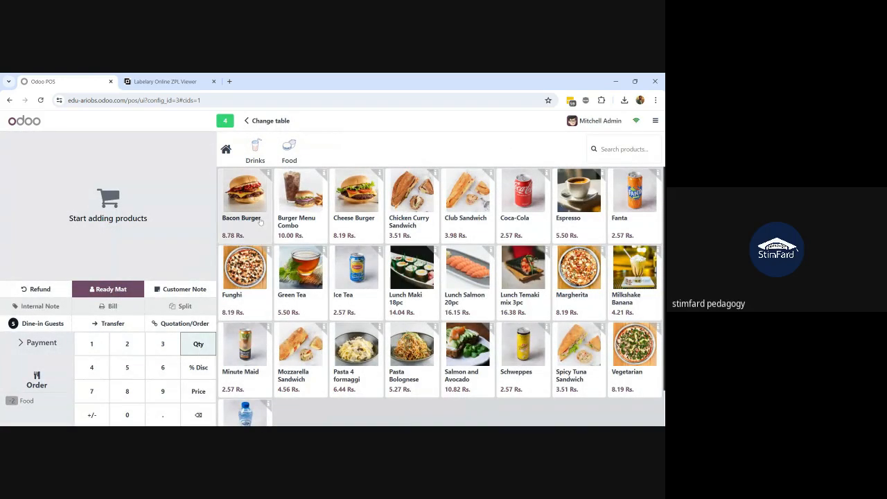
click(243, 197)
click(42, 381)
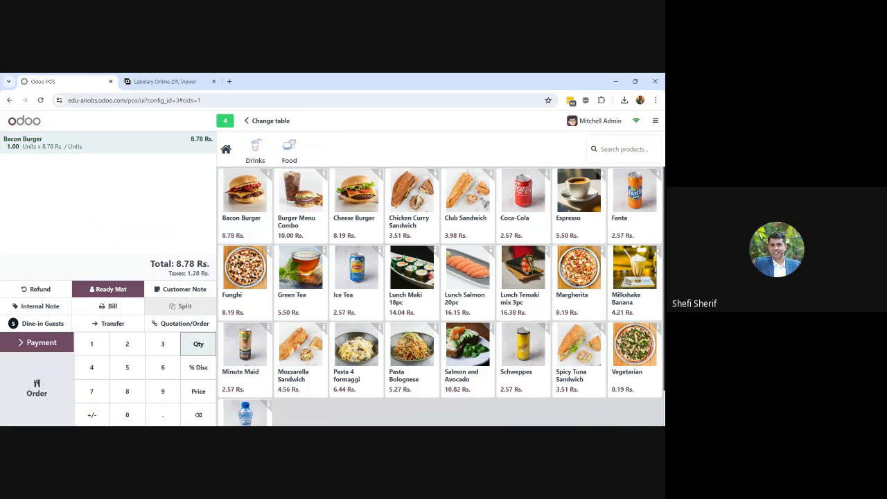
click(34, 344)
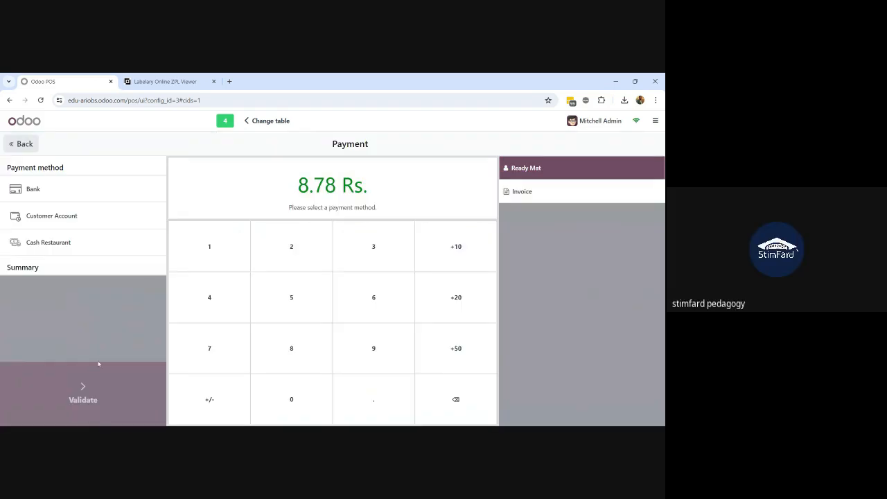
click(58, 244)
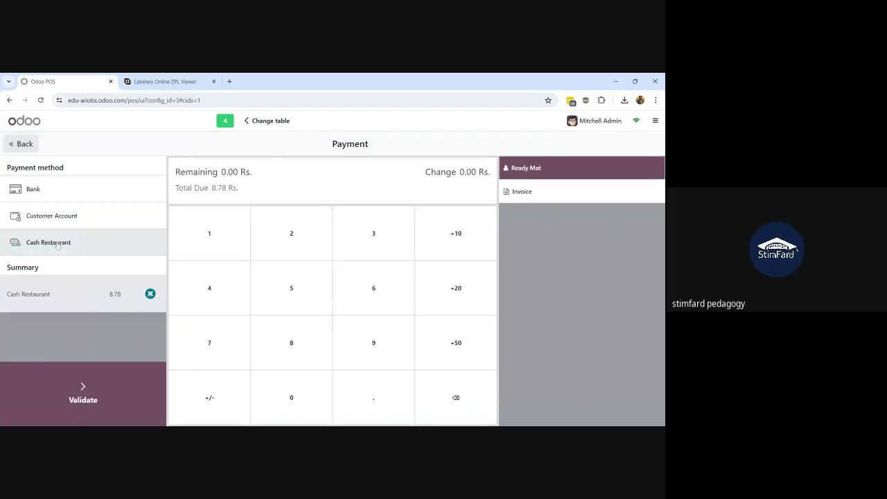
click(81, 405)
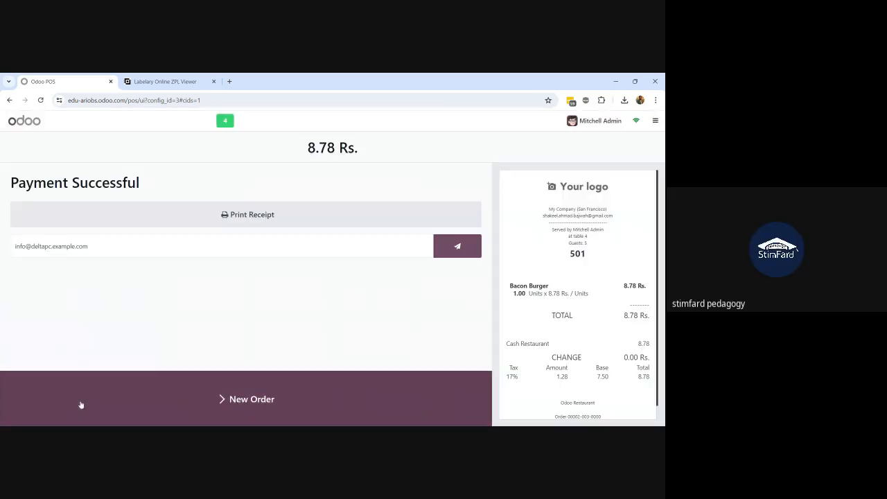
click(180, 408)
Add a Bacon Burger to table 6 and pay the 8.78 Rs. via Cash Restaurant
click(392, 197)
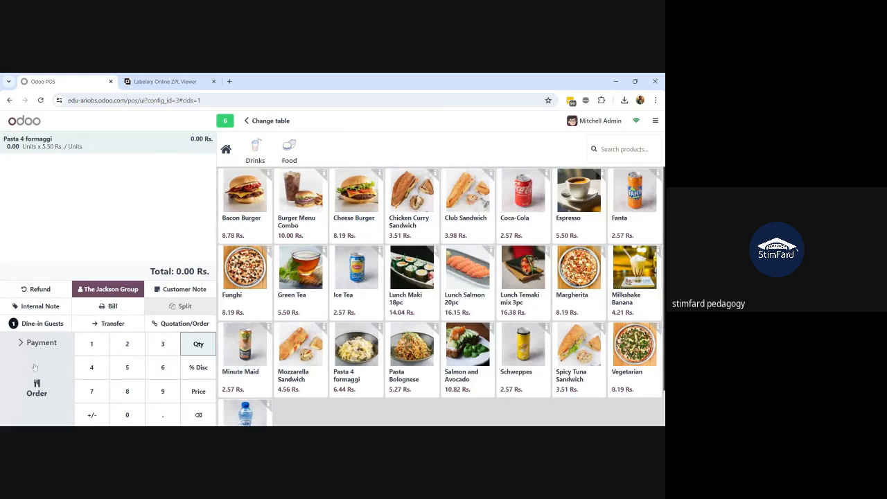
click(257, 208)
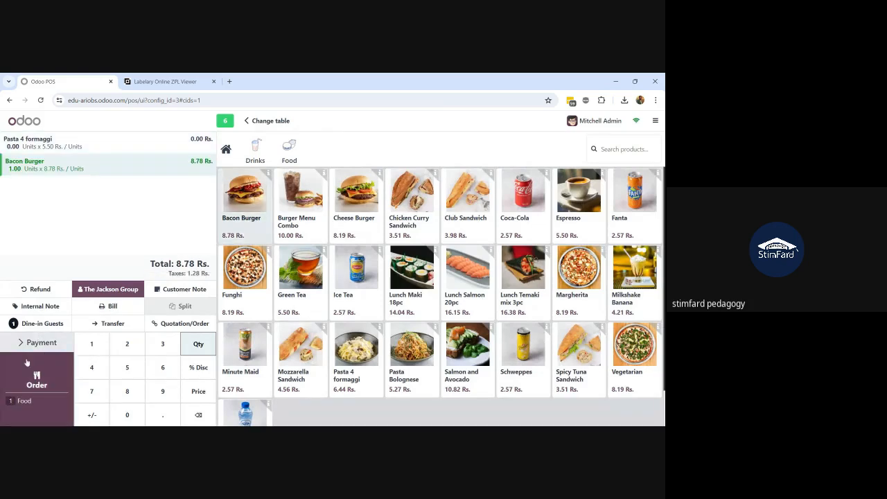
click(34, 344)
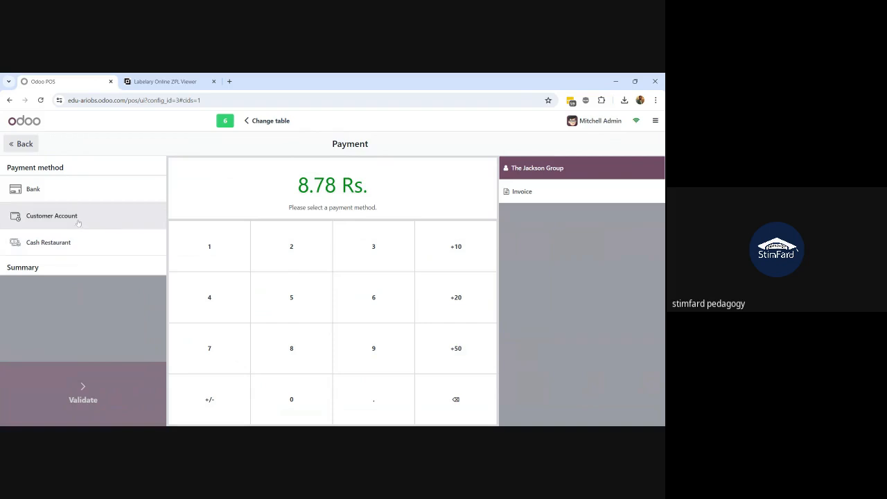
click(78, 239)
click(78, 380)
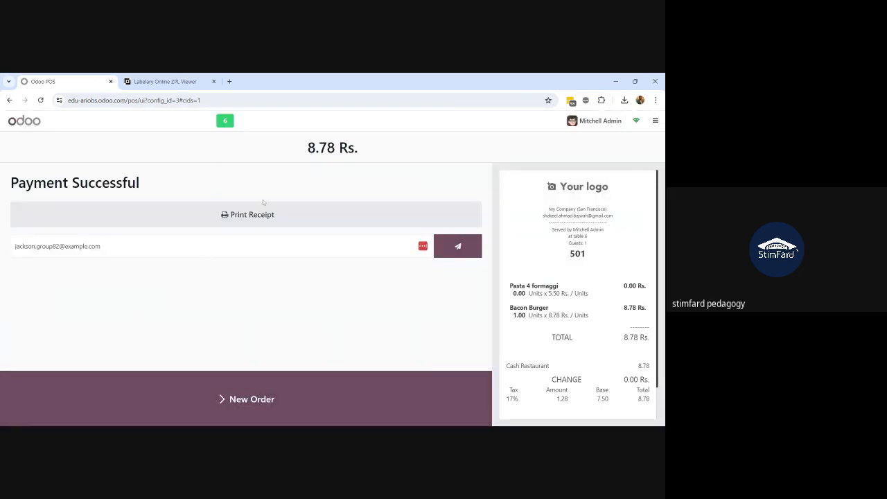
Close the Restaurant session (4 orders, 31.84 Rs.), accepting the cash payments difference
click(656, 120)
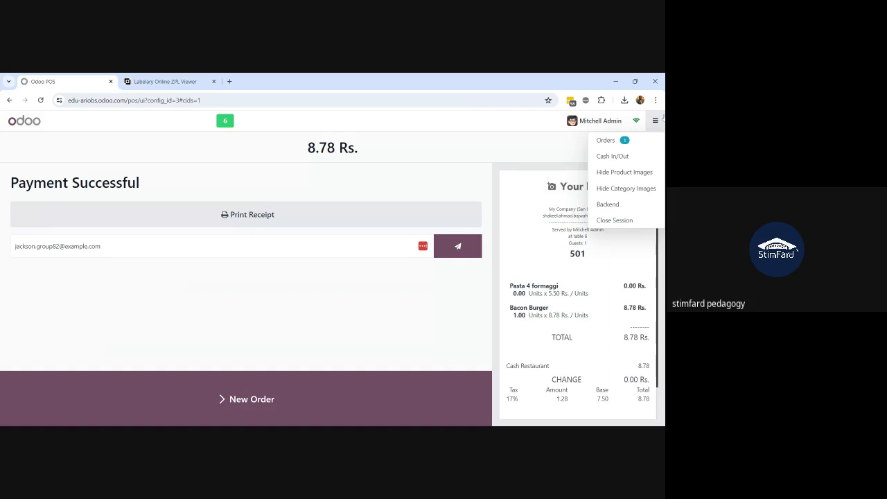
click(614, 220)
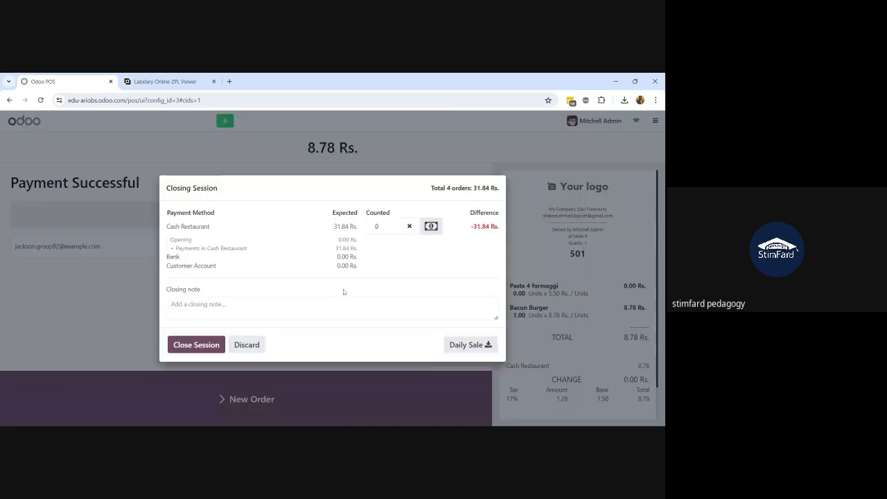
click(197, 345)
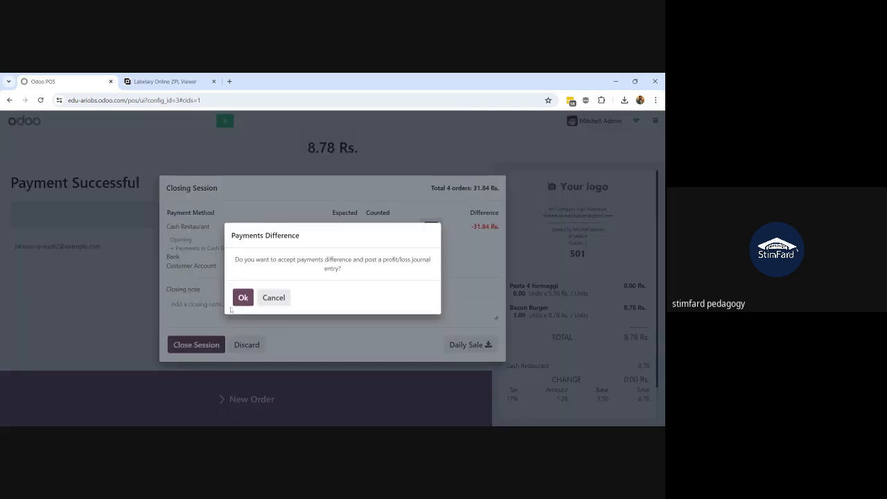
click(241, 300)
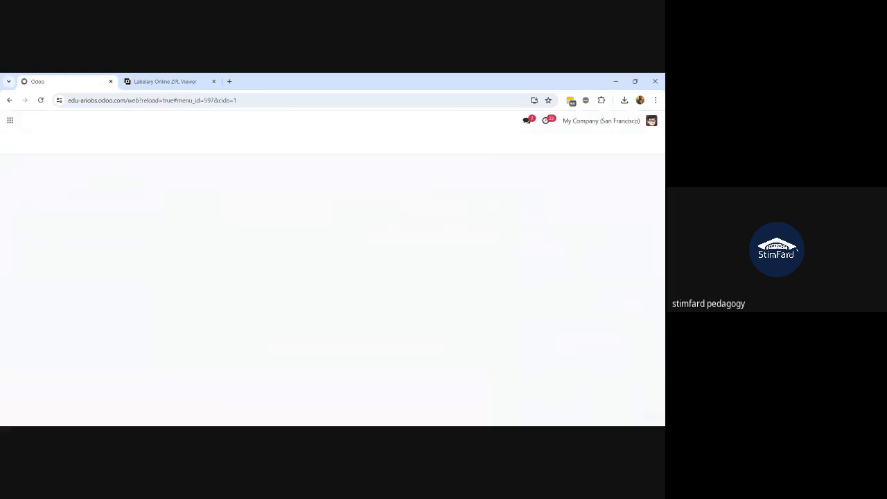
Edit the Restaurant point of sale's settings and open its Floors list, showing Main Floor and Patio
click(650, 170)
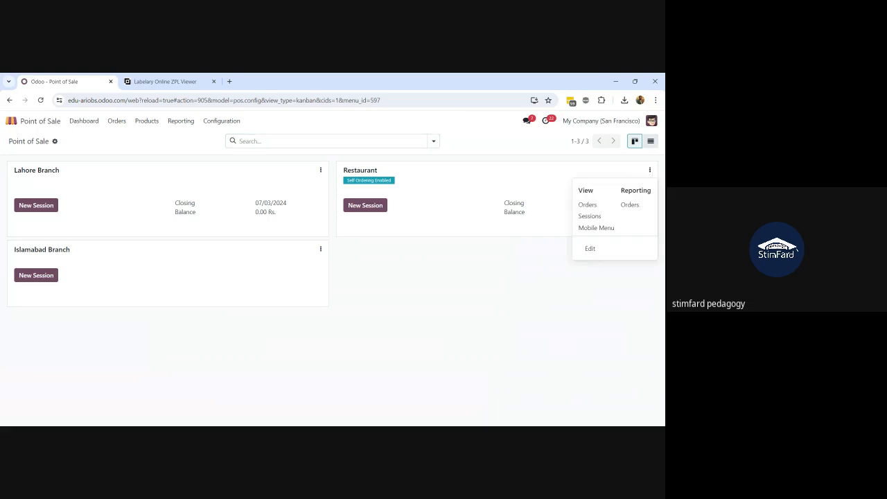
click(591, 248)
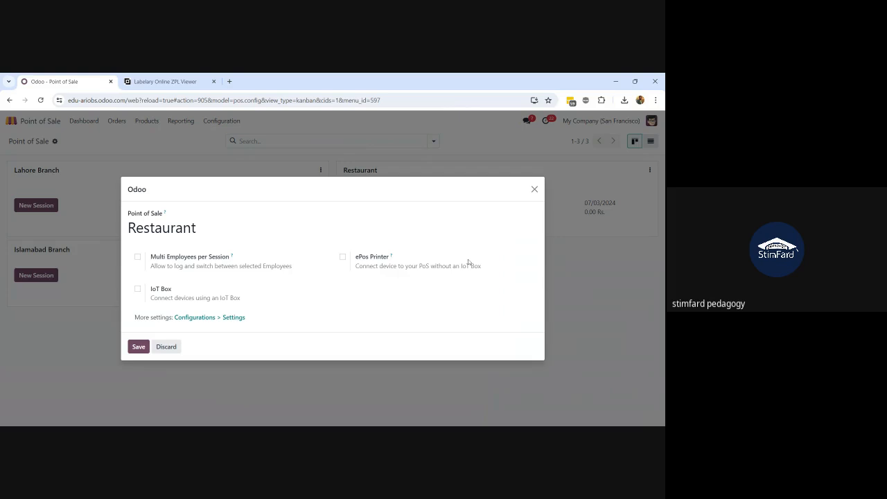
key(alt+s)
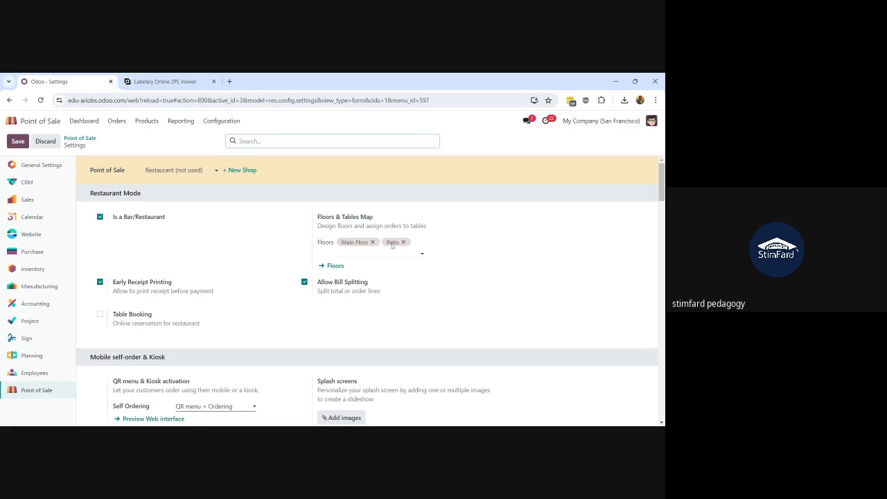
click(335, 266)
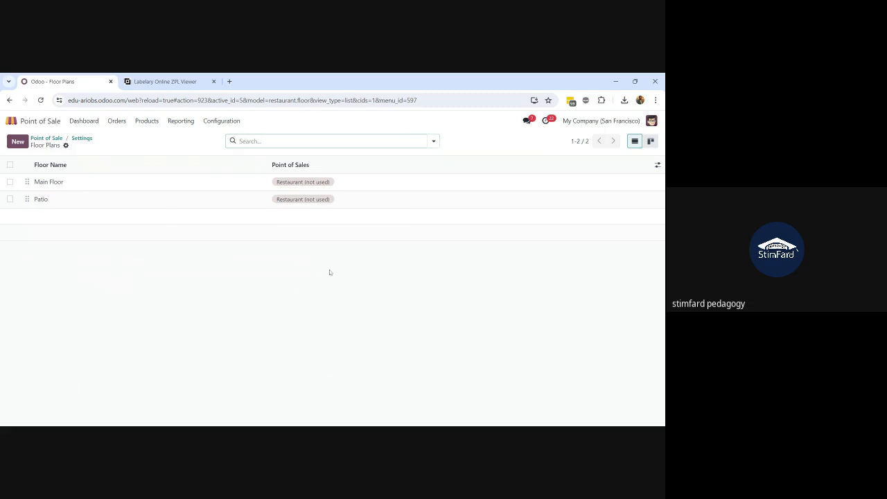
Clear an accidental text selection on the Floor Plans list
drag(338, 265, 324, 276)
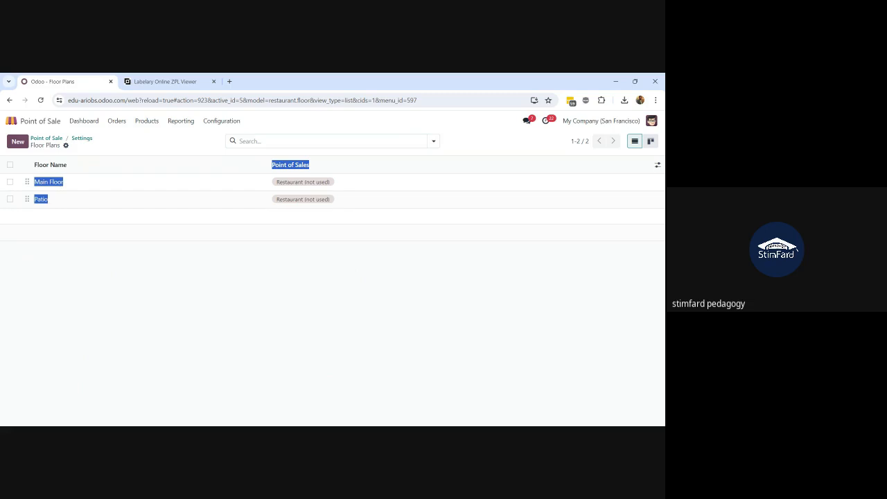
click(293, 275)
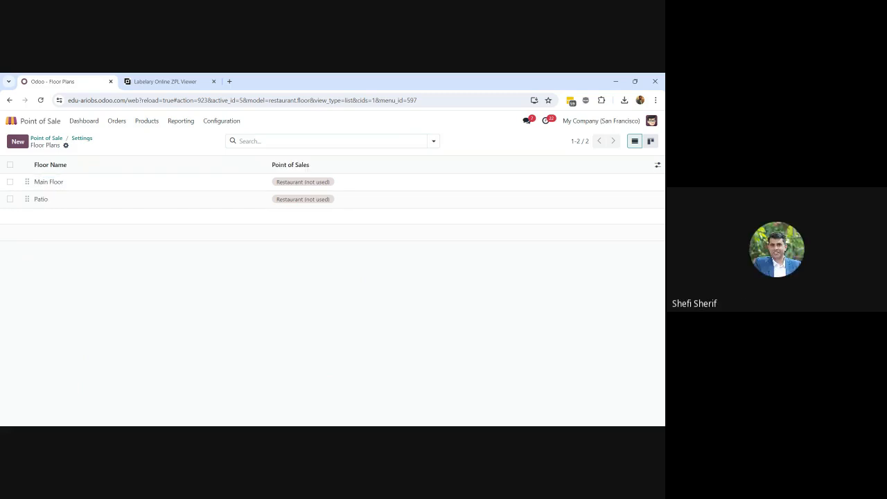
Inspect table 1's shape on Main Floor without saving, then return to Point of Sale settings
click(125, 184)
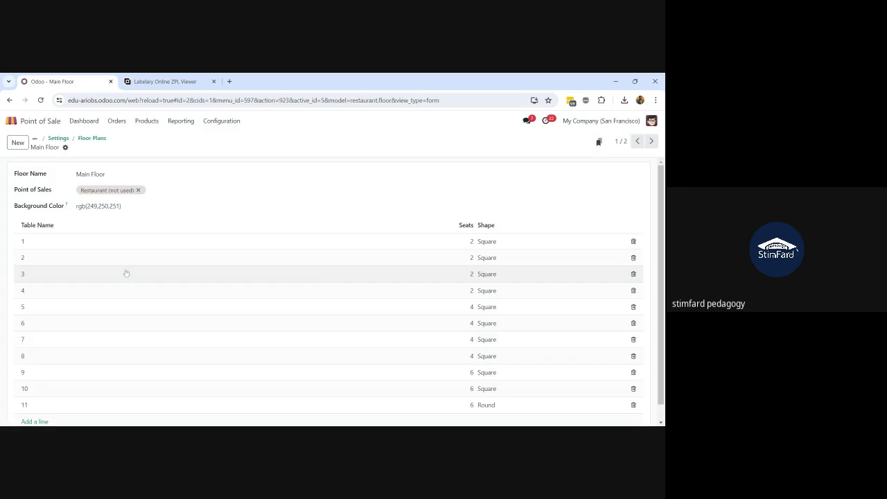
scroll(155, 353, down, 1)
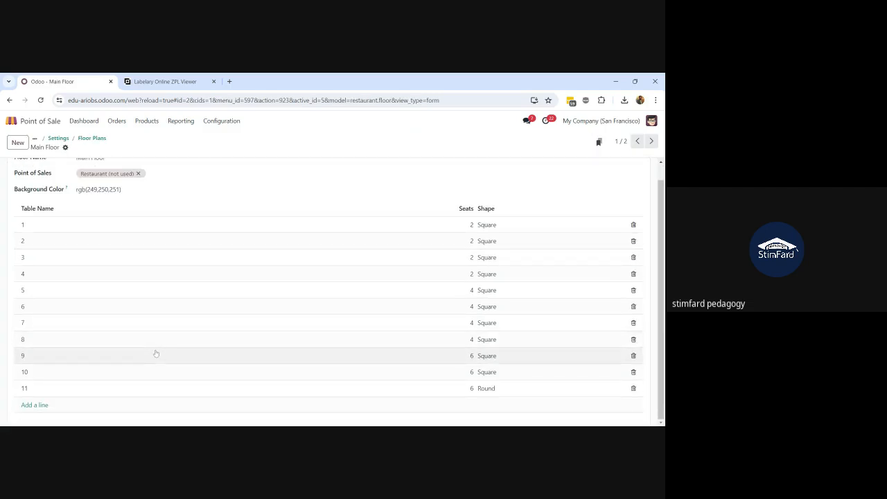
scroll(155, 352, up, 1)
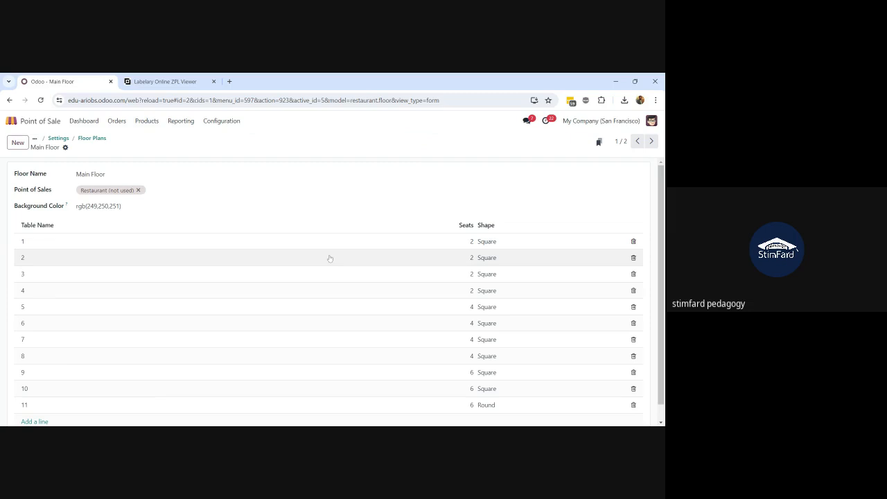
click(157, 242)
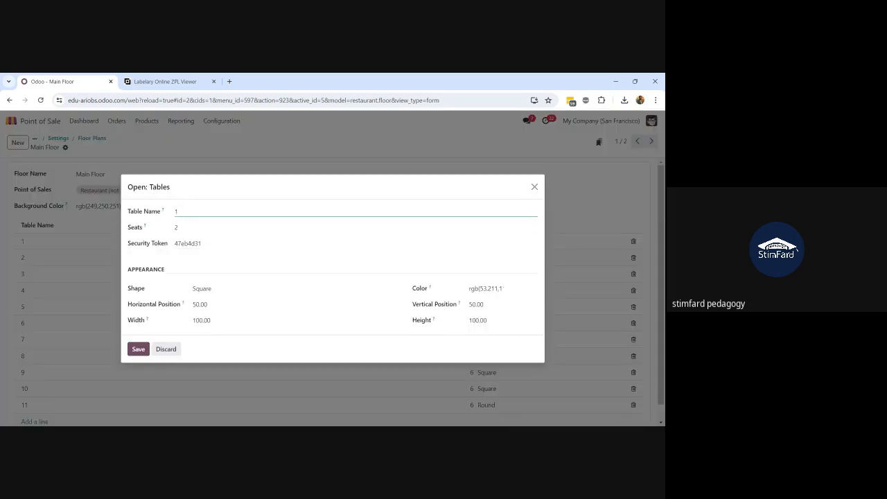
click(231, 292)
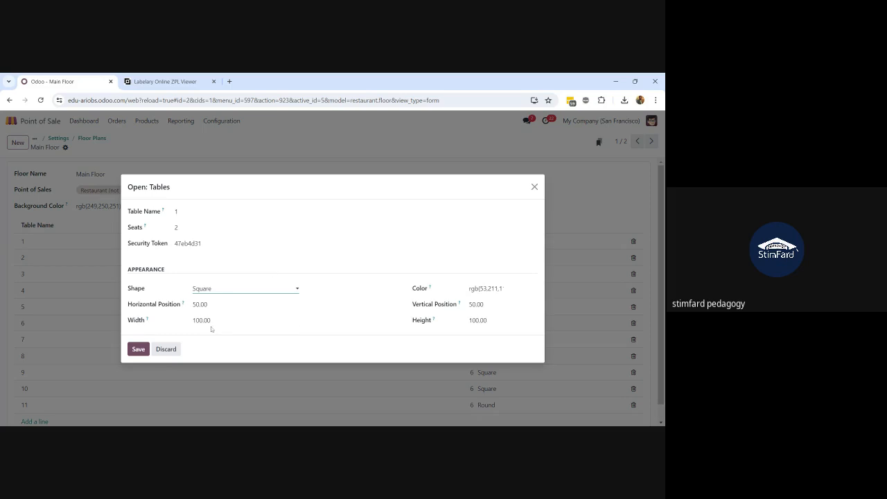
click(164, 350)
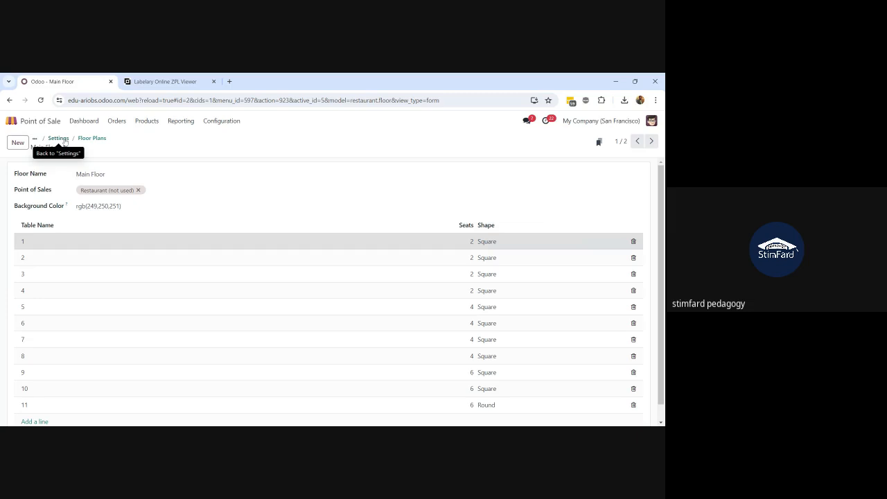
click(64, 140)
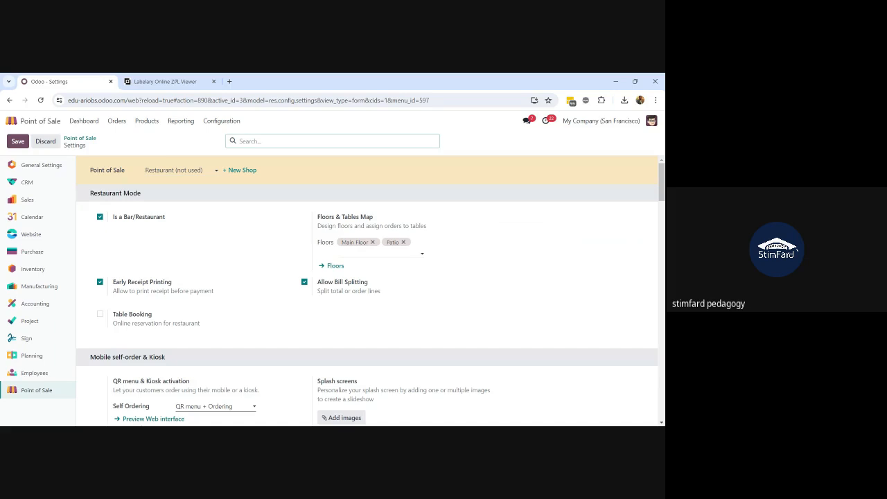
Reopen Main Floor from the Floors list and view table 1's details without saving
click(335, 267)
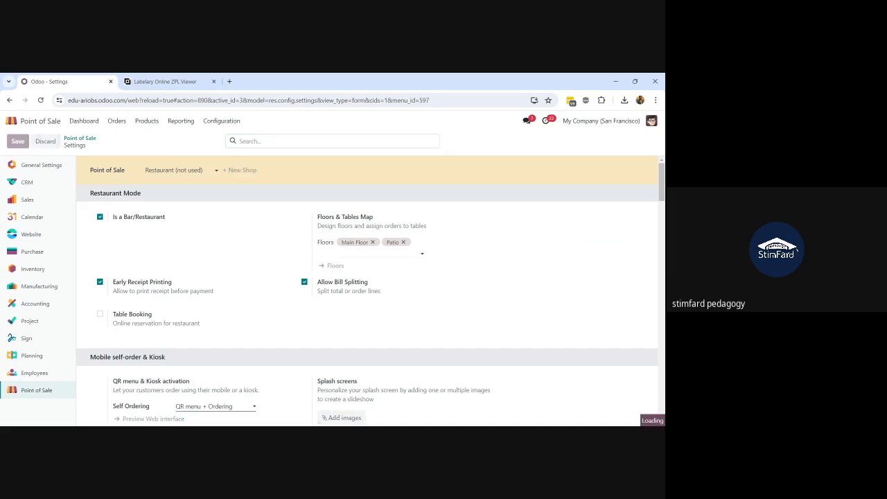
click(144, 186)
scroll(145, 252, down, 1)
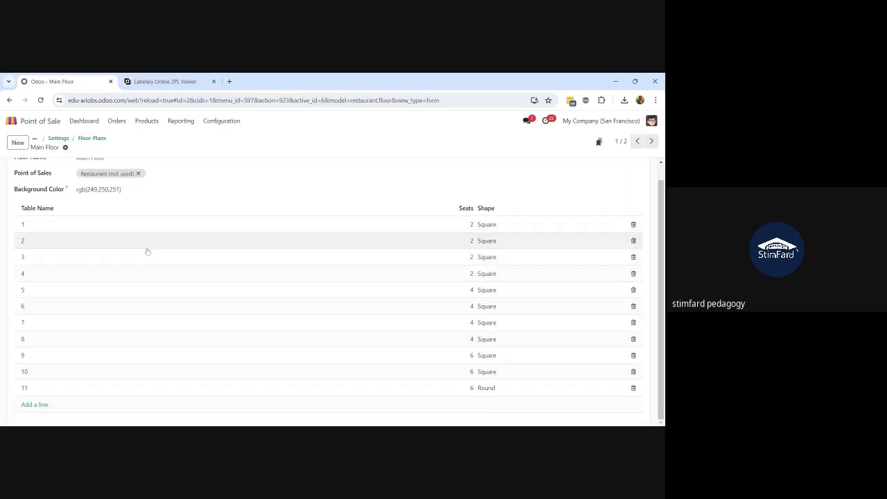
scroll(109, 275, up, 1)
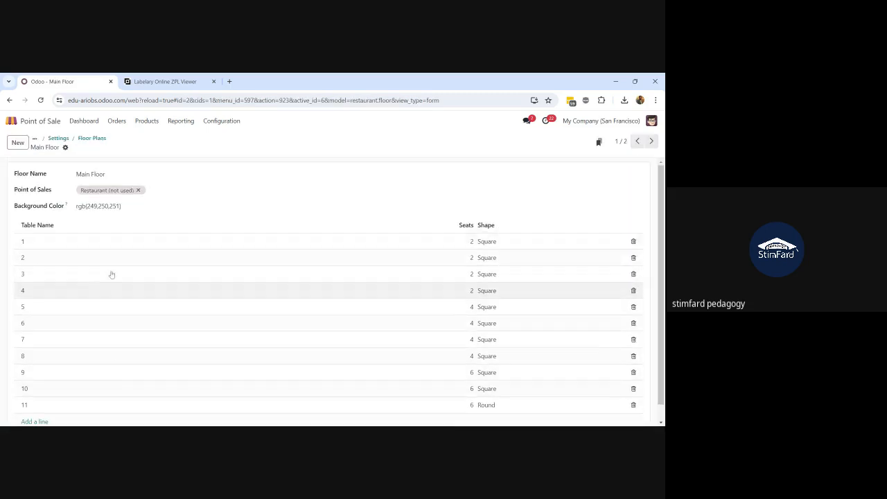
click(81, 248)
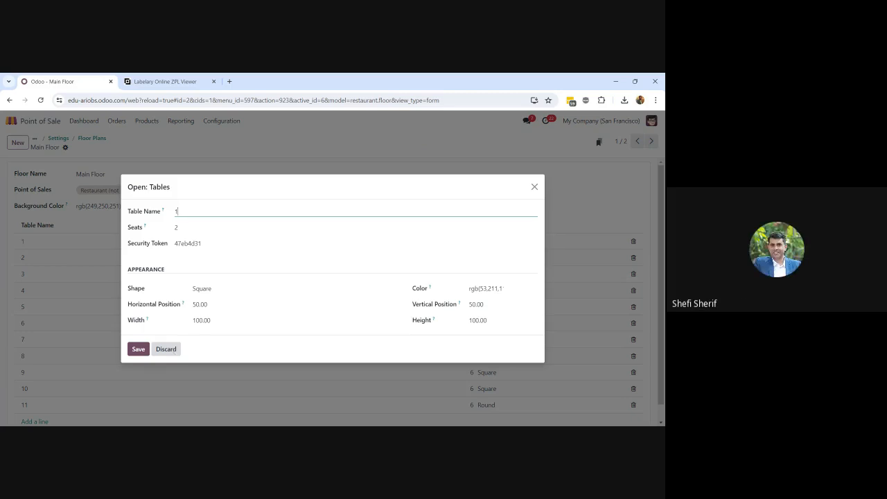
click(166, 349)
Return via Floor Plans and Settings to the Point of Sale dashboard listing three shops
click(91, 139)
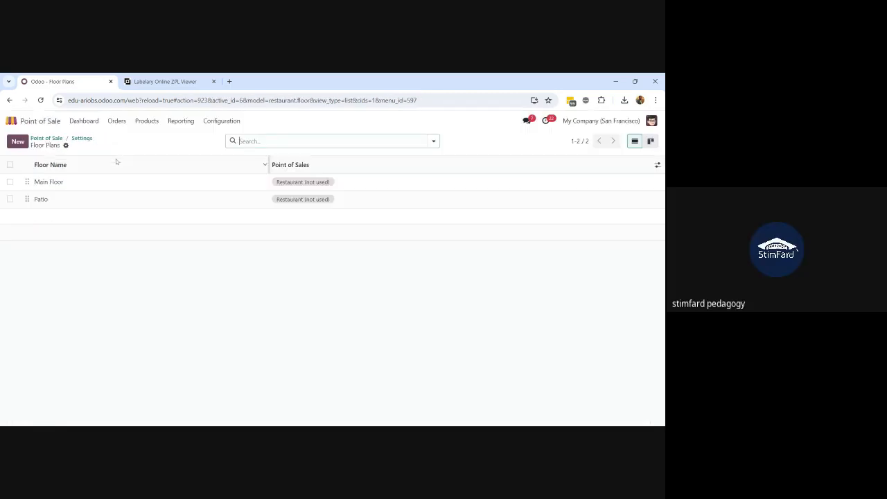
click(81, 138)
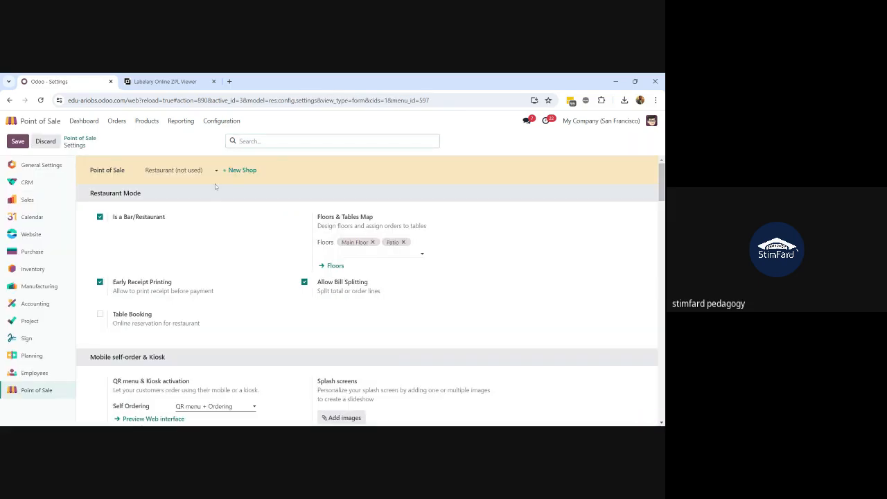
scroll(215, 184, down, 2)
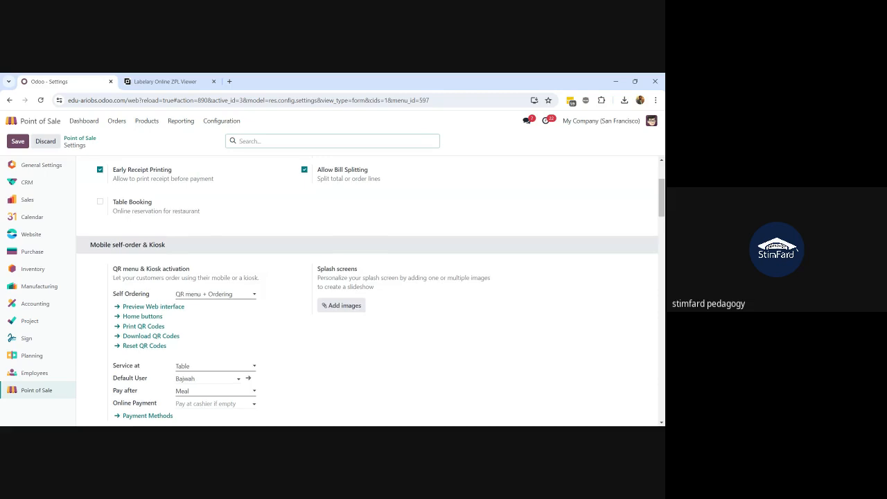
scroll(557, 157, up, 2)
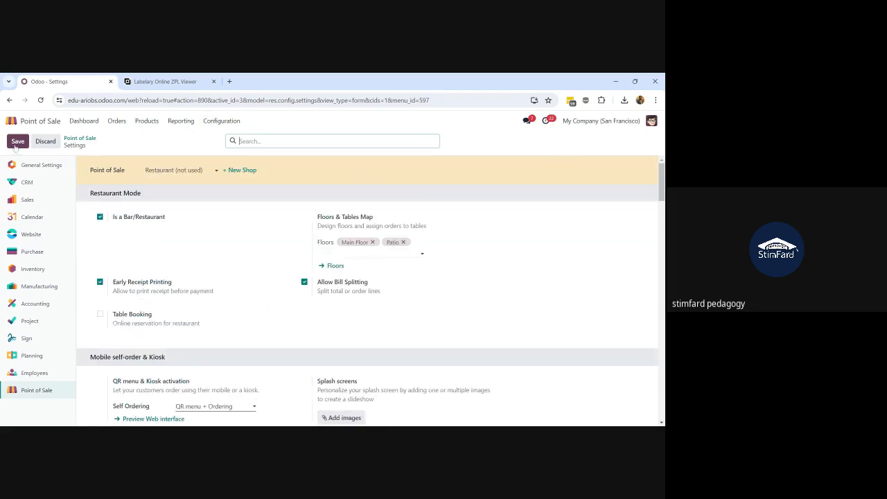
click(85, 121)
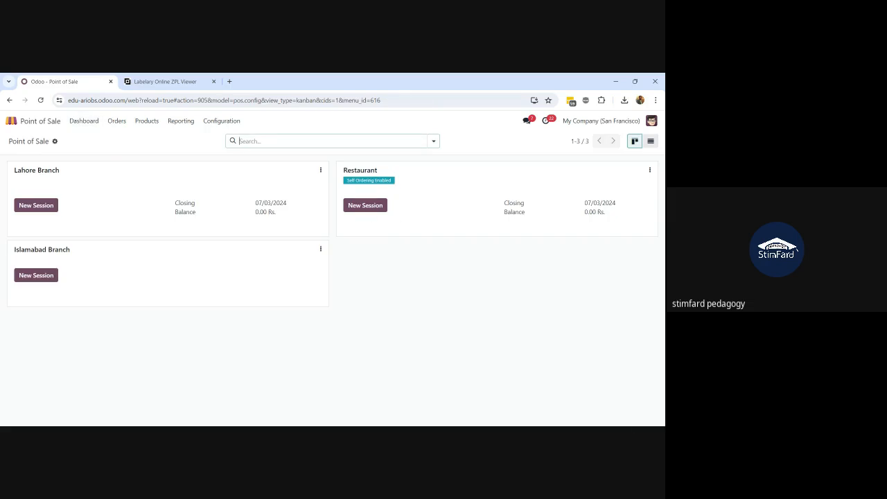
Open a new Restaurant session with 0.00 opening cash and select table 2
click(362, 212)
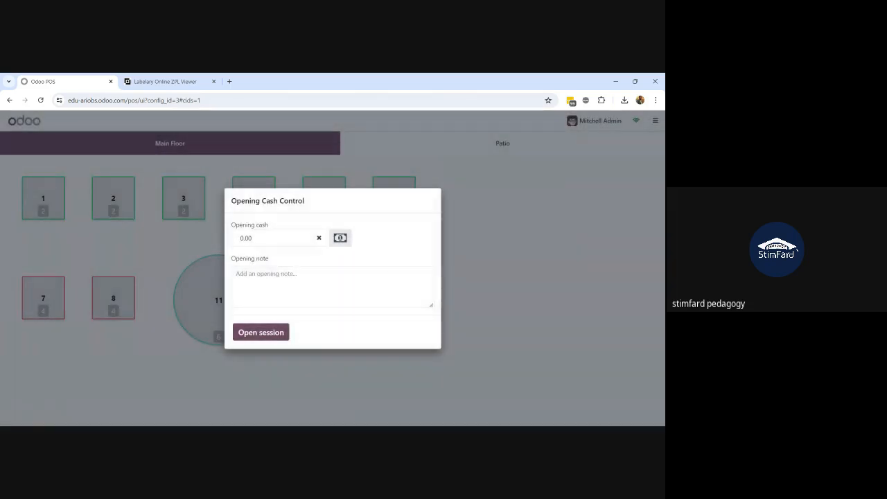
click(266, 337)
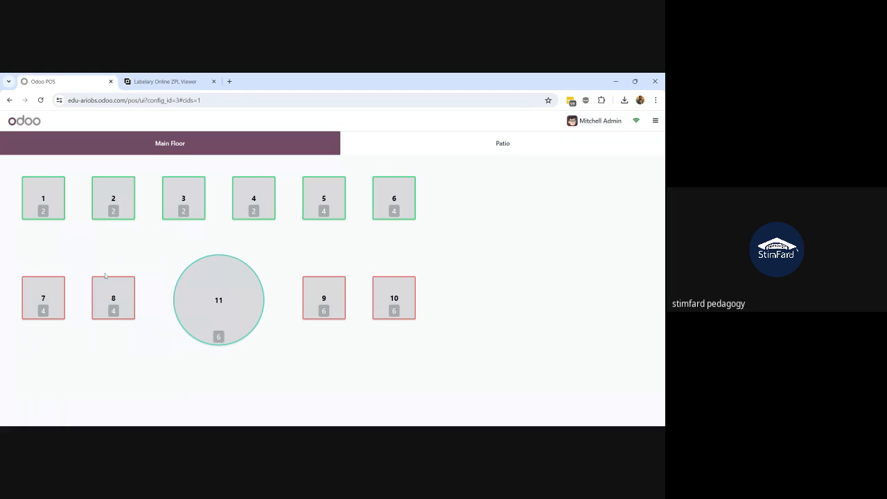
click(127, 197)
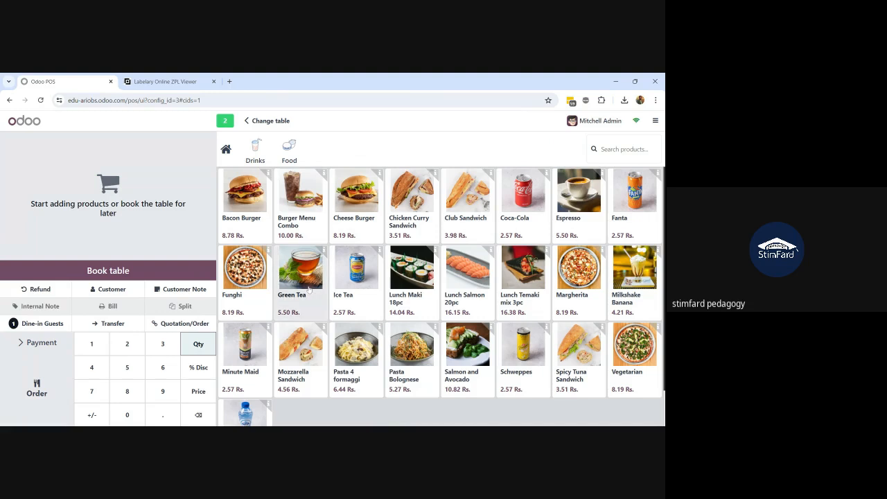
Add a Bacon Burger and an Ice Tea to table 2 (11.35 Rs.) and send the order to the kitchen
click(256, 218)
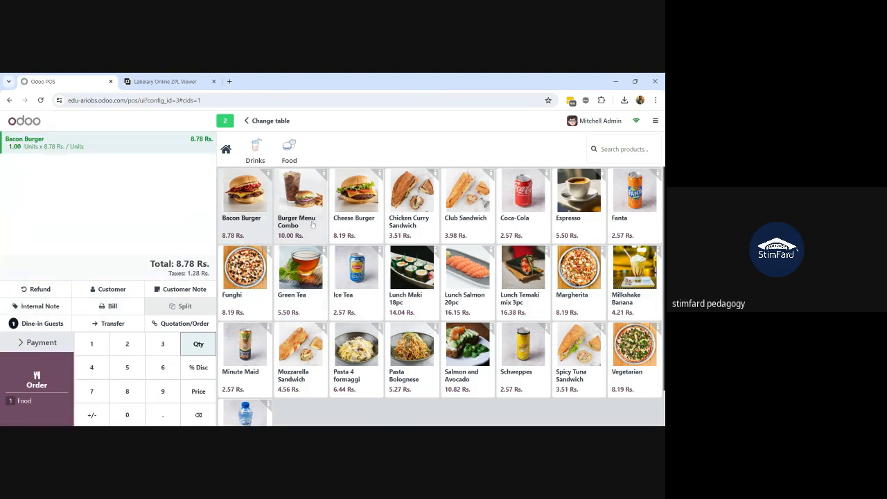
click(358, 287)
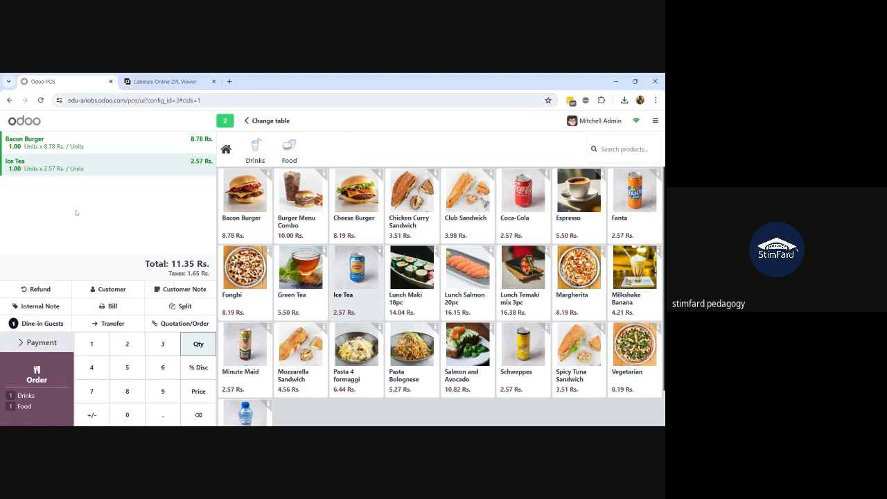
click(38, 387)
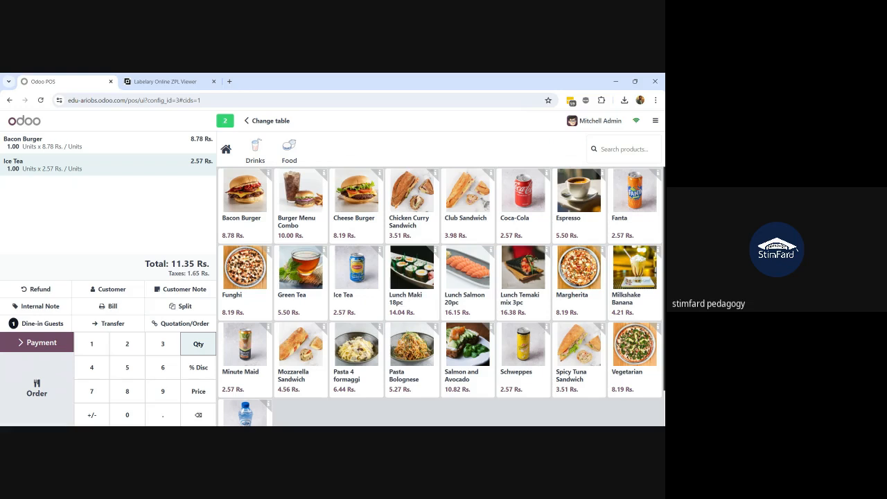
Duplicate the POS browser tab and open the Kitchen Display app in it via a 'kit' search
right_click(89, 82)
click(122, 155)
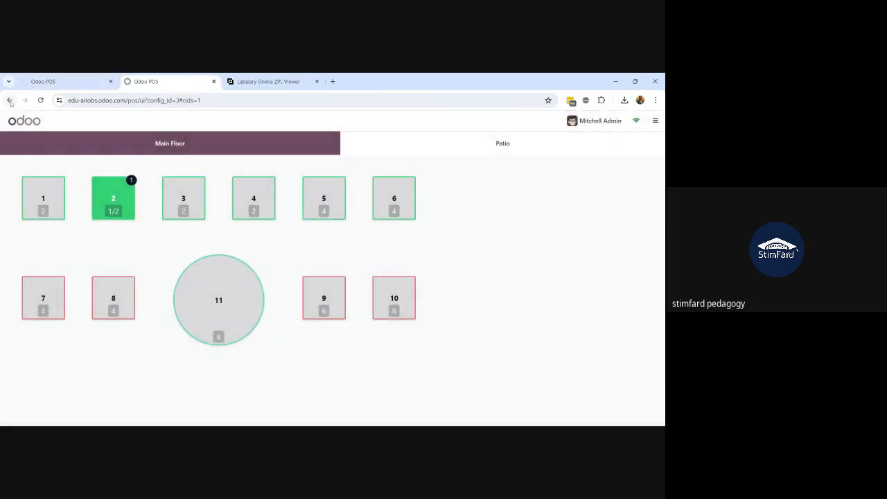
click(10, 101)
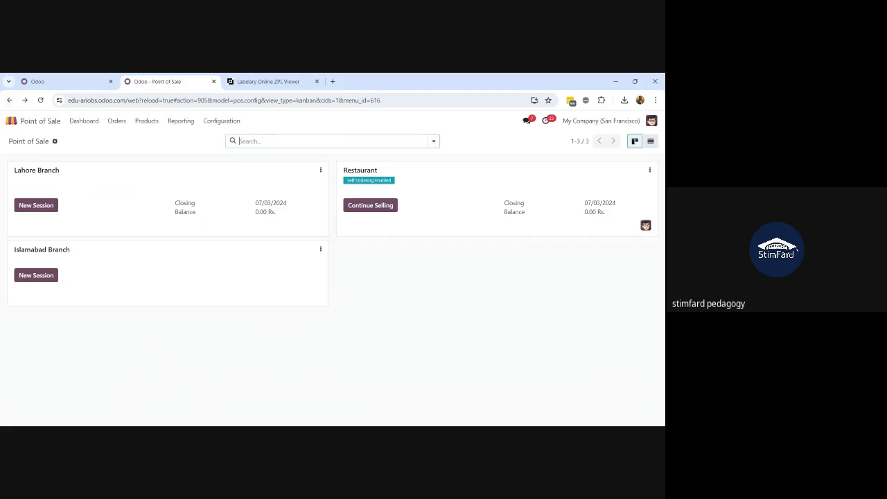
click(12, 121)
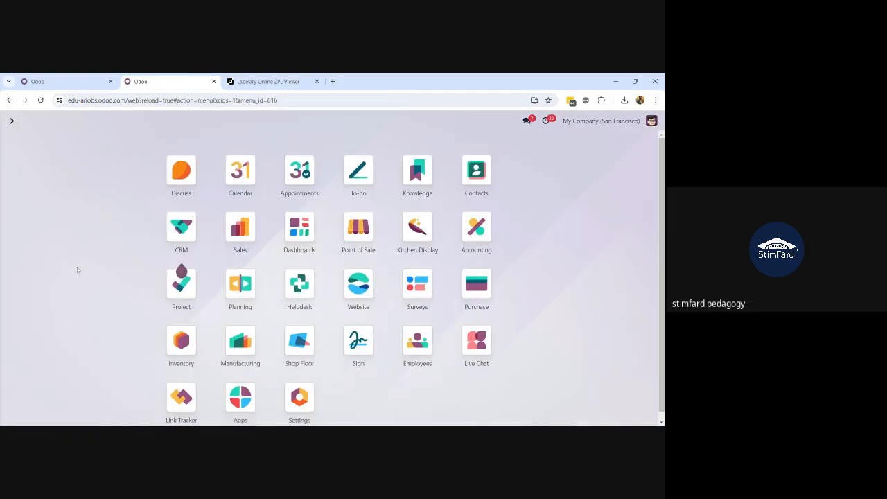
text(kit)
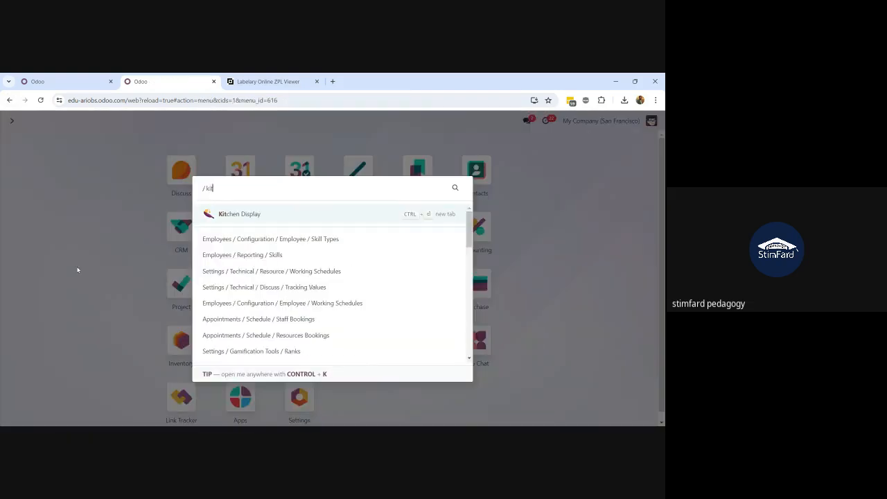
click(246, 214)
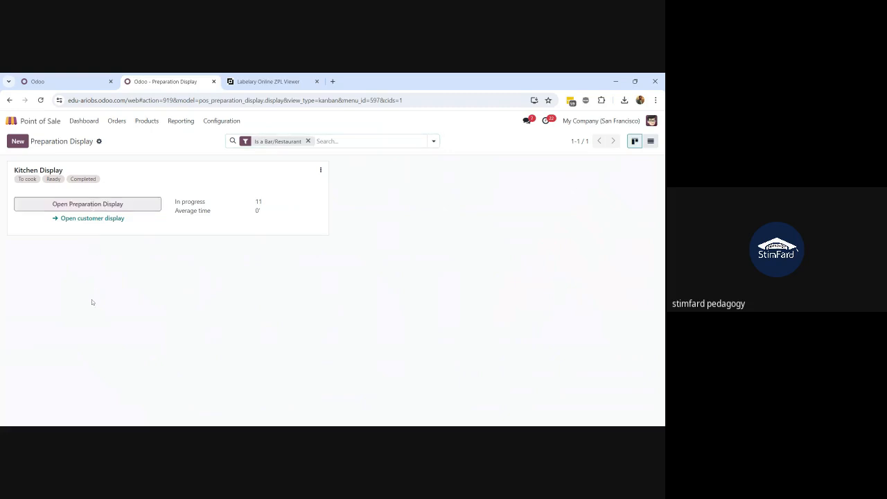
Mark the Bacon Burger and Ice Tea on ticket T2 #101 as prepared, then return to Point of Sale
click(72, 208)
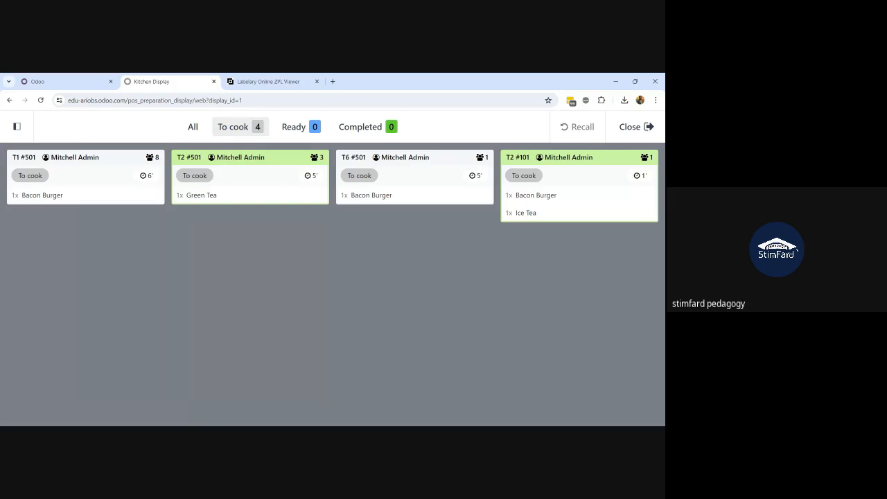
click(537, 200)
click(520, 214)
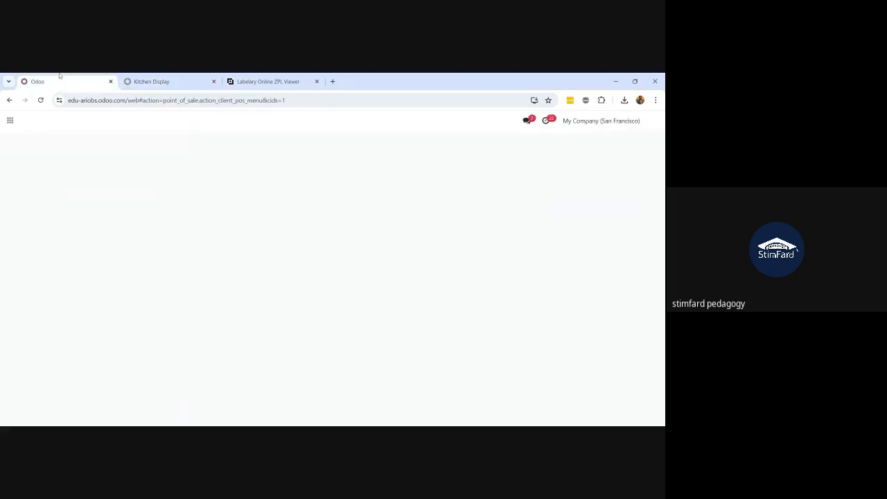
click(66, 81)
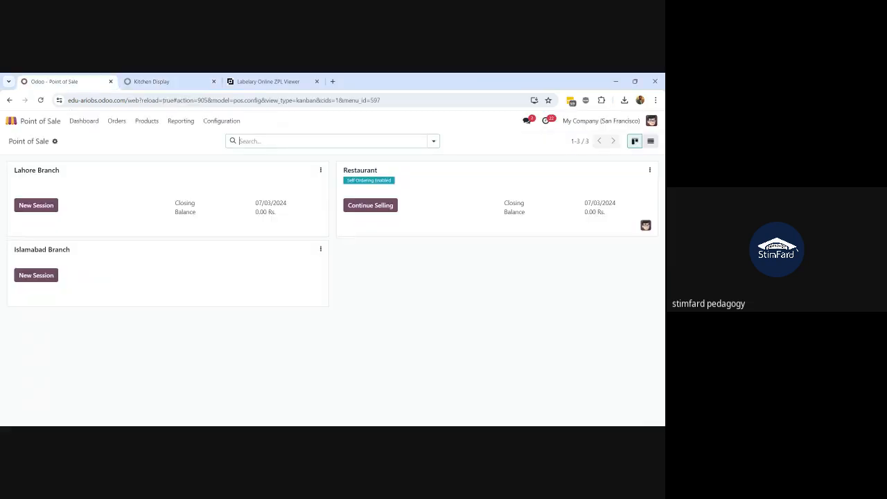
Continue selling on the Restaurant card and reopen table 2's 11.35 Rs. order
click(368, 205)
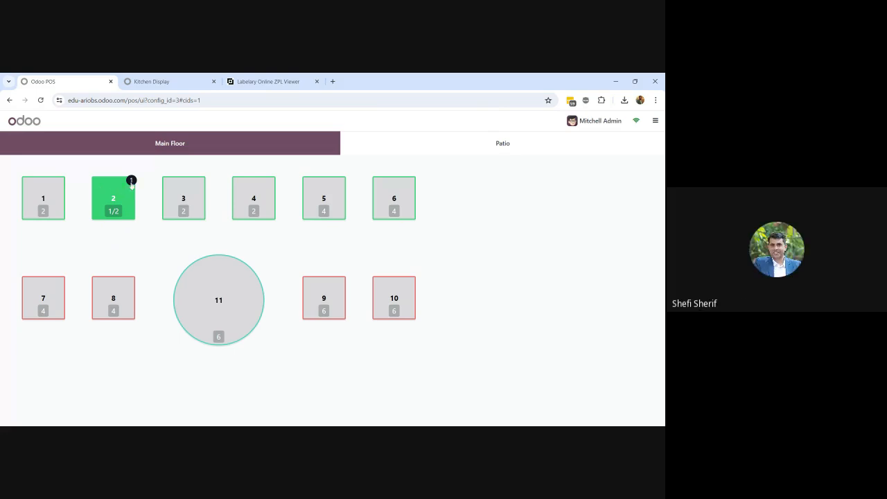
click(98, 197)
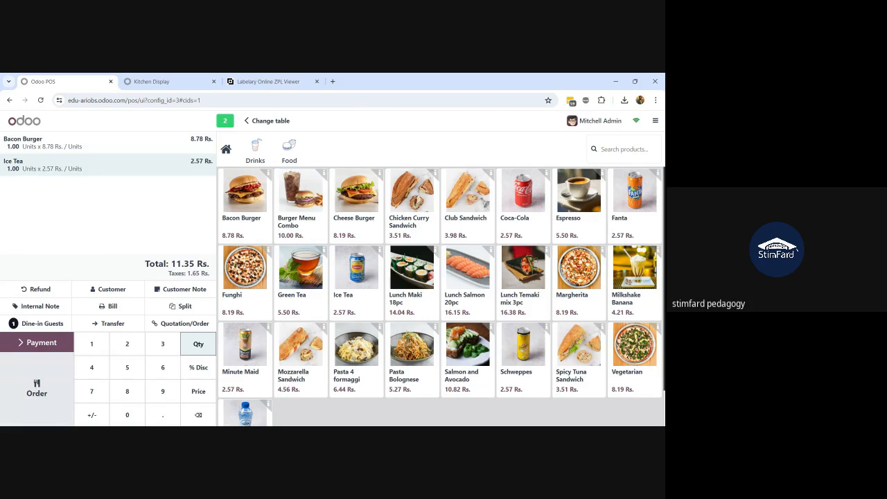
Pay table 2's 11.35 Rs. order in full with Cash Restaurant and validate the payment
click(32, 346)
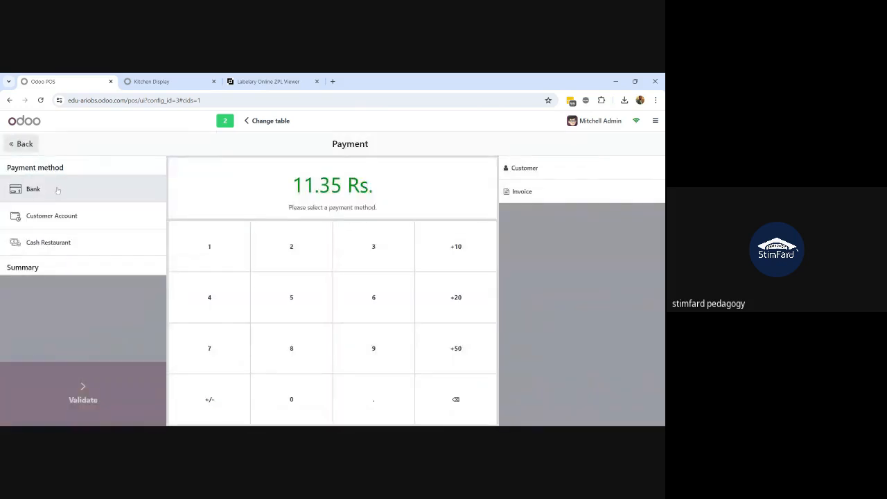
click(58, 239)
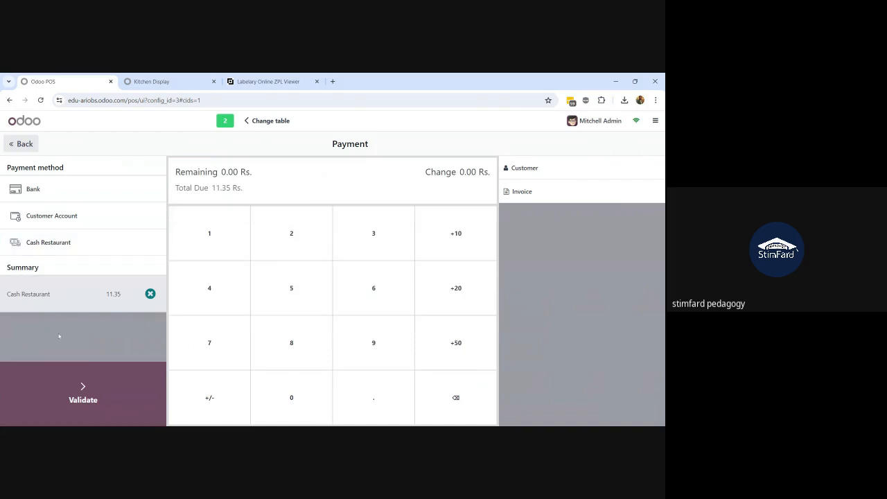
click(56, 393)
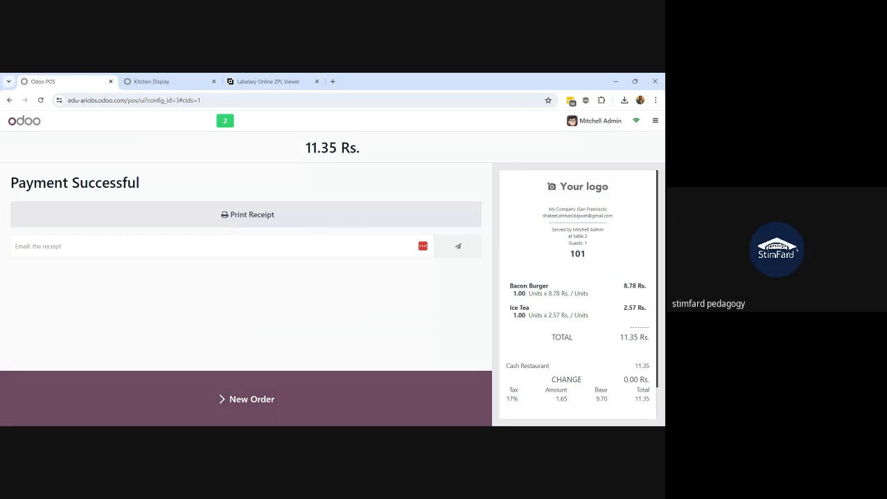
click(656, 121)
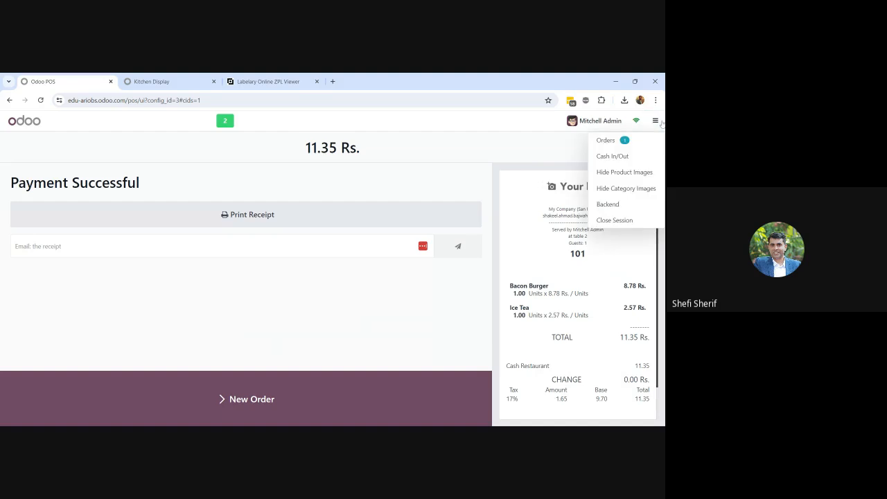
Close the Restaurant session, accepting the cash payment difference, then go to the apps home menu
click(616, 219)
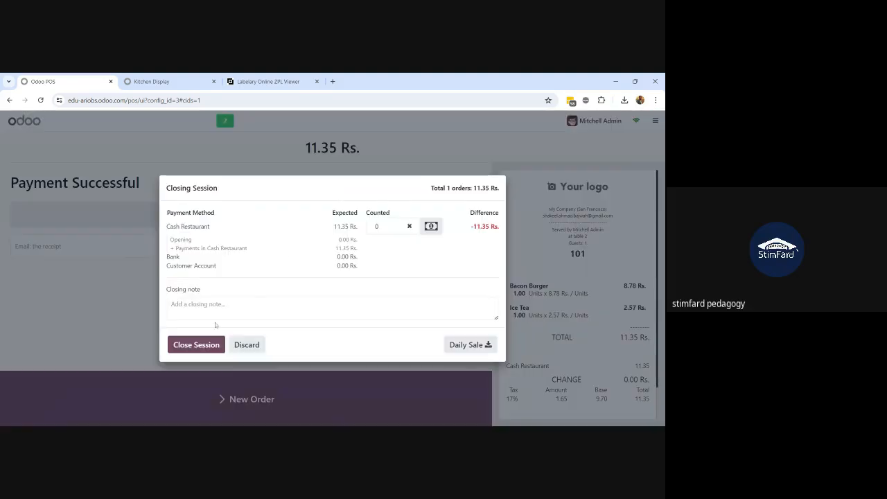
click(205, 346)
click(243, 298)
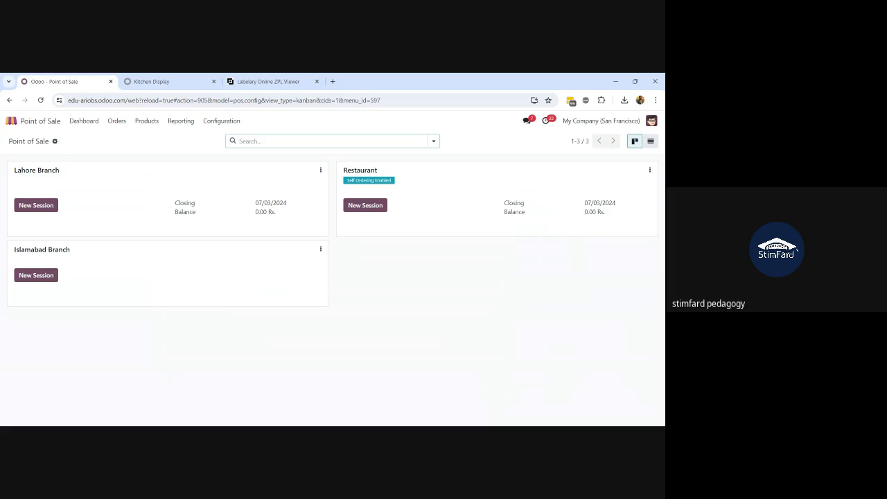
click(11, 120)
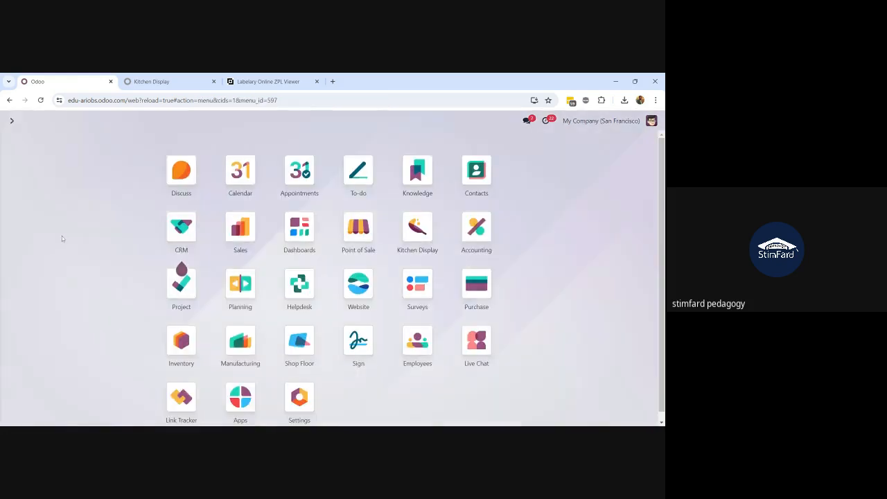
Open the CRM app's My Pipeline by searching 'crm'
text(crm)
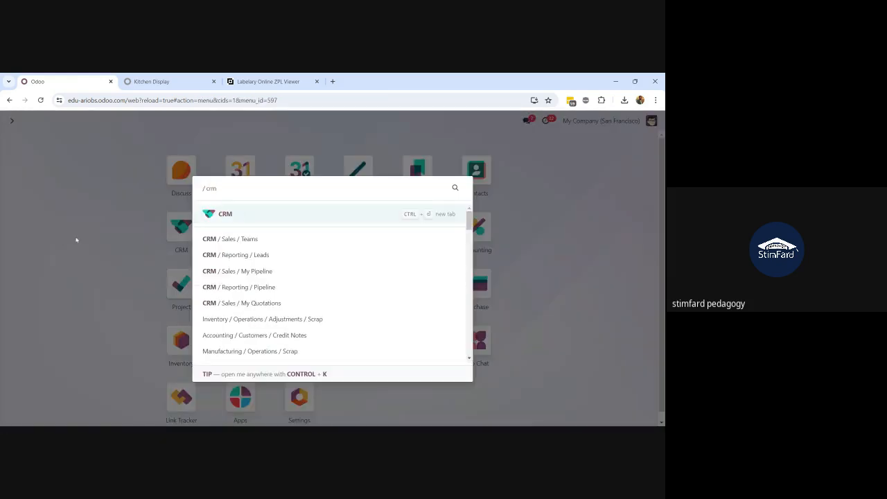
click(221, 218)
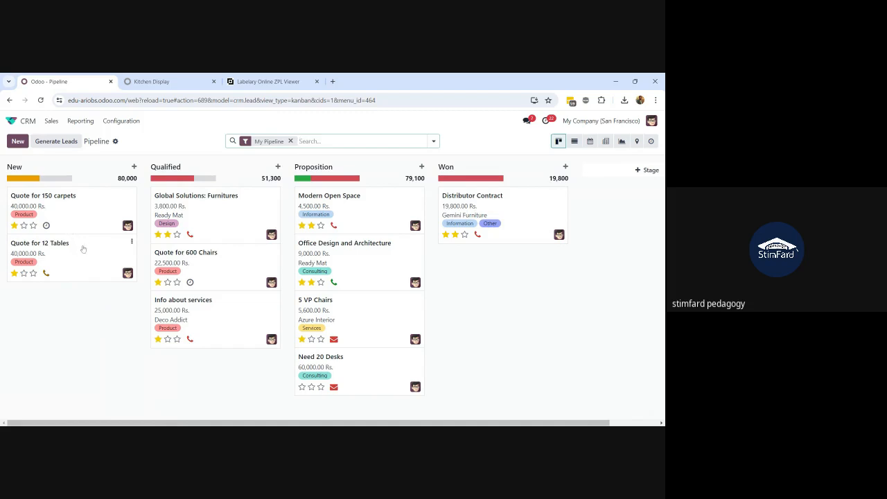
Drag the 25,000.00 Rs. Info about services card to Proposition, then Won, and open it
drag(72, 254, 44, 250)
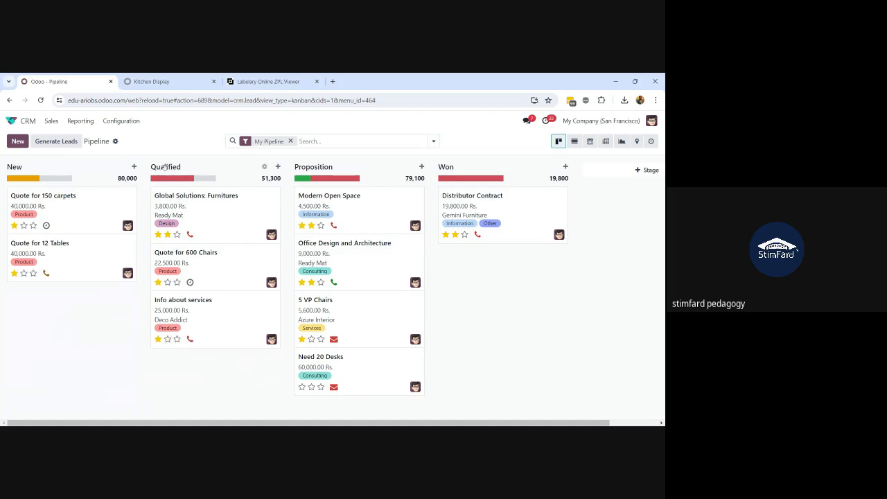
mouse_move(301, 180)
drag(197, 319, 349, 380)
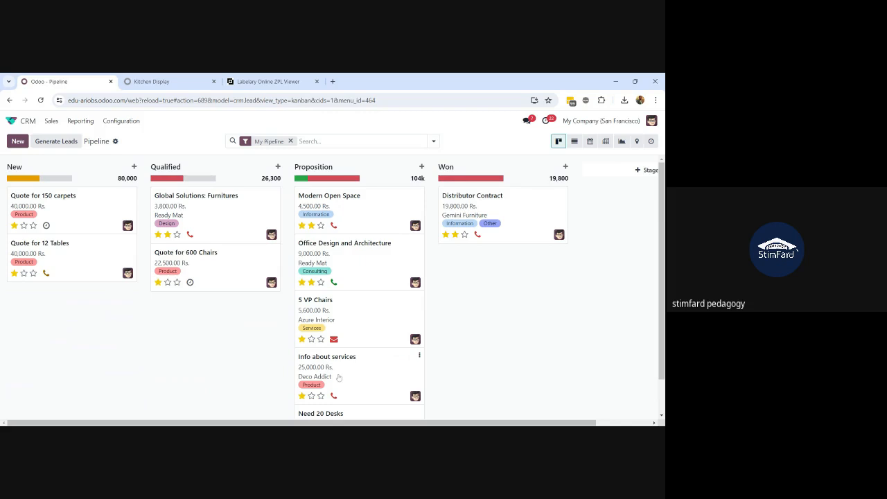
drag(362, 367, 466, 266)
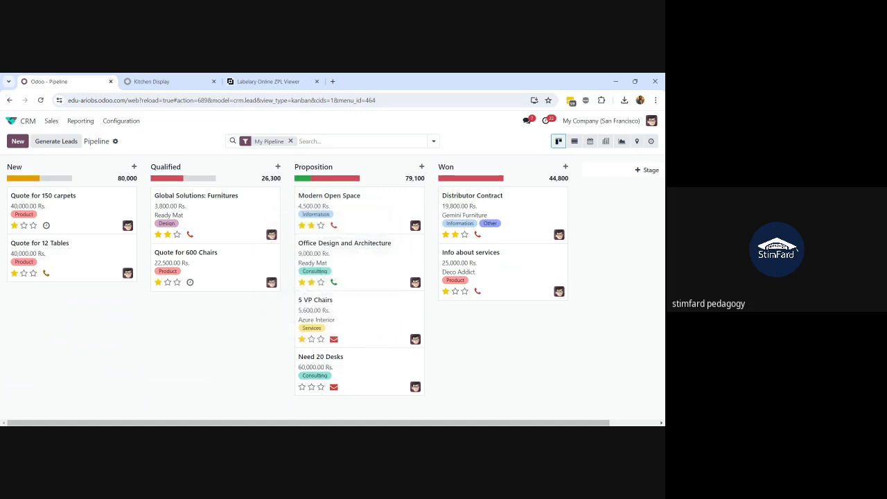
click(477, 272)
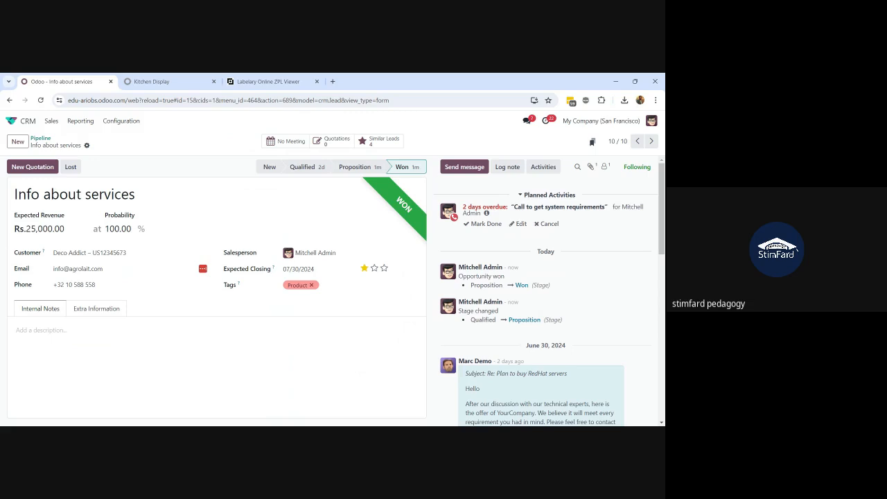
Start a New Quotation from Info about services, prefilled with customer Deco Addict
click(26, 171)
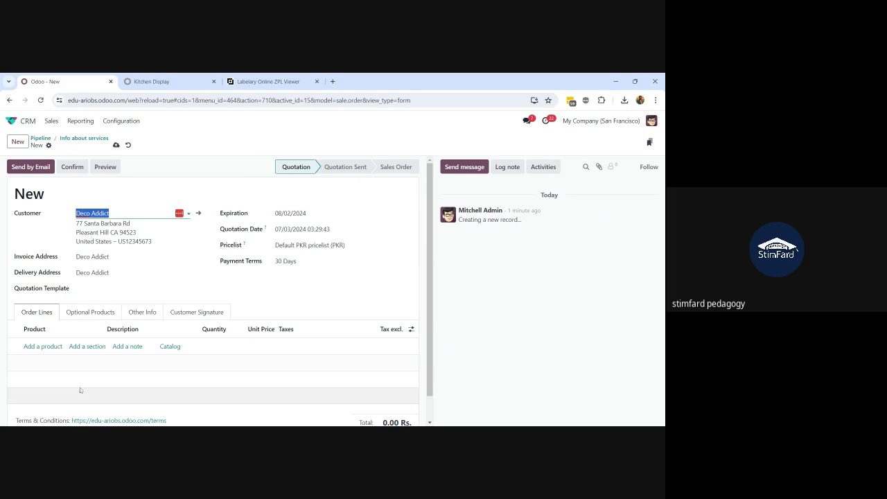
Add order lines for [E-COM11] Cabinet with Doors and Chair floor protection
click(35, 348)
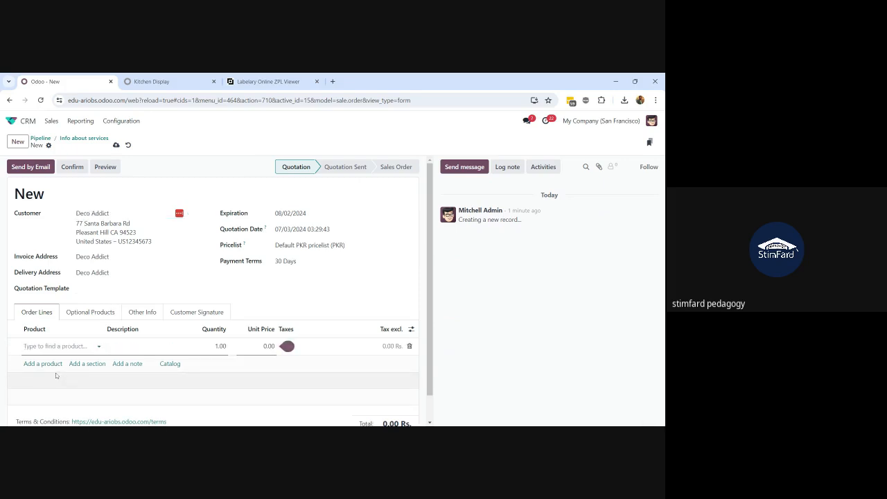
click(56, 346)
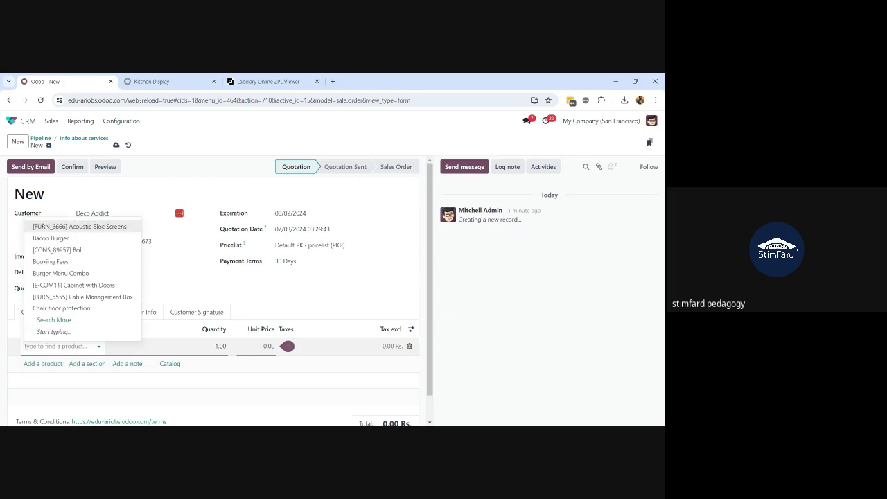
click(62, 285)
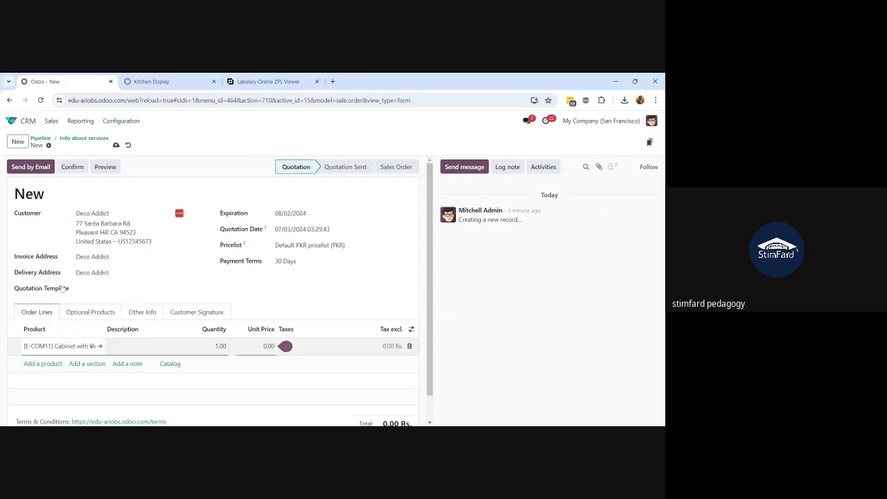
click(44, 372)
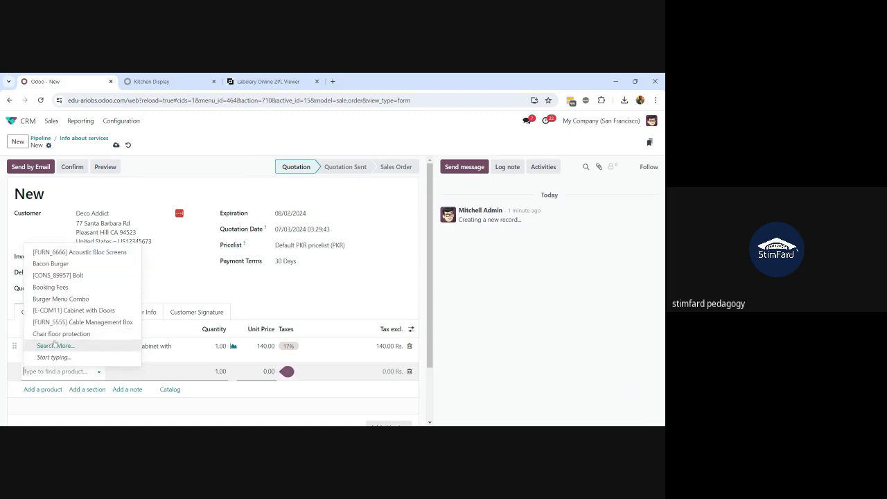
click(55, 335)
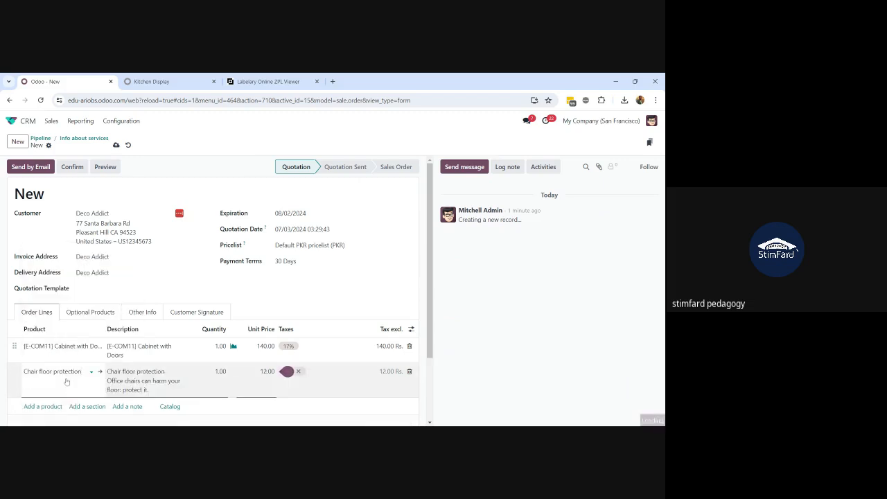
scroll(66, 382, down, 2)
scroll(109, 342, up, 2)
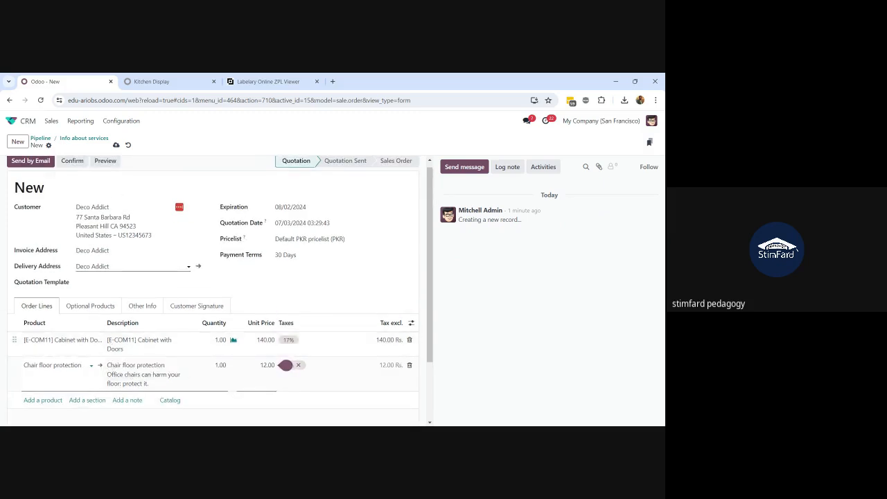
scroll(99, 343, down, 1)
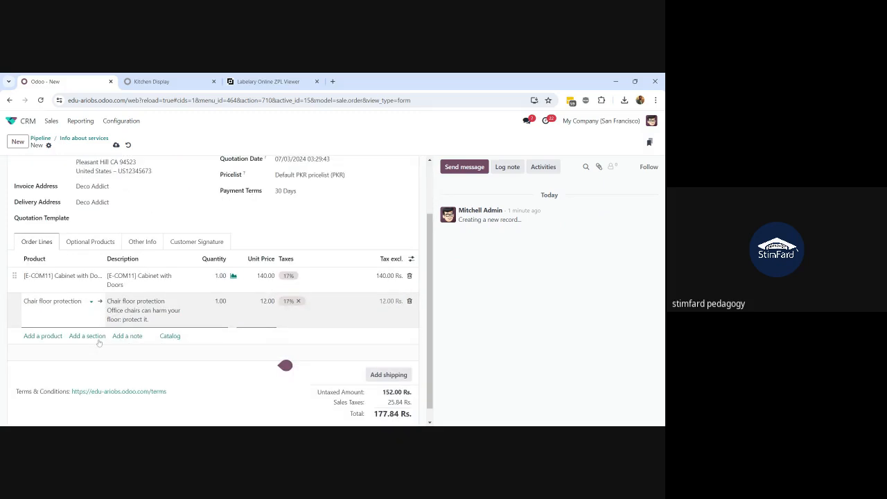
scroll(99, 343, up, 1)
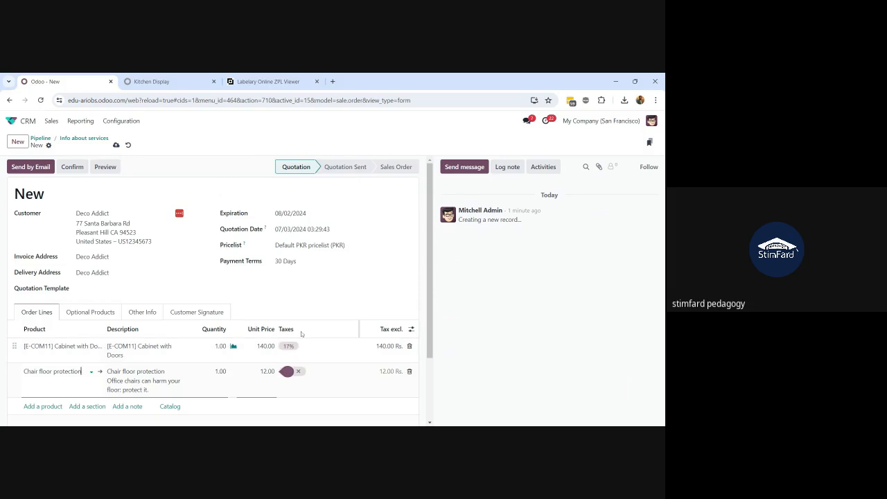
Save the quotation as S00050 (177.84 Rs.) and view its Other Info details
click(116, 145)
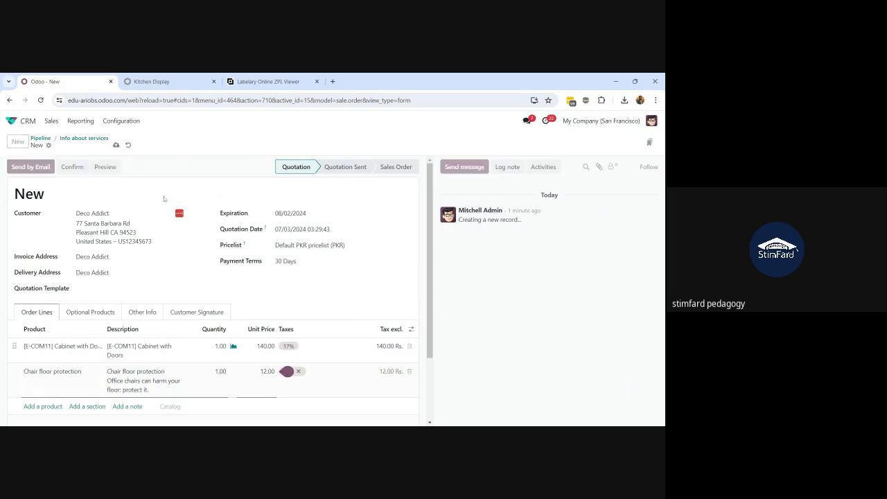
scroll(164, 310, down, 1)
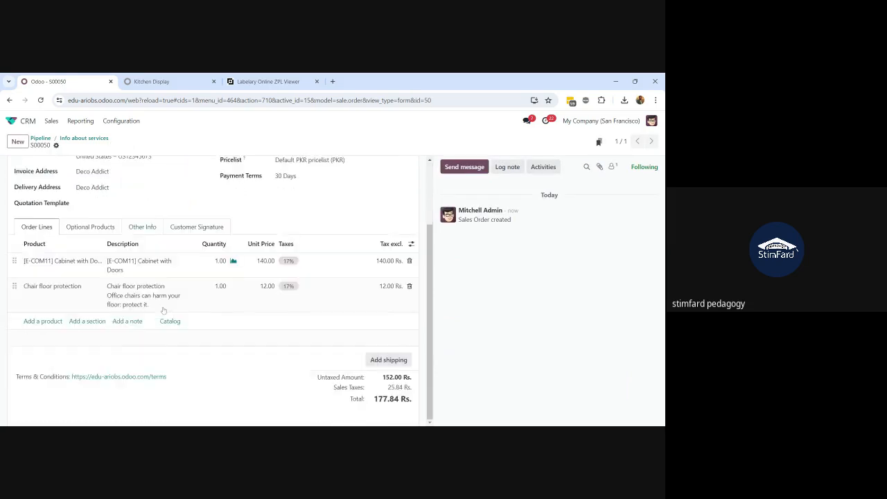
scroll(163, 310, up, 1)
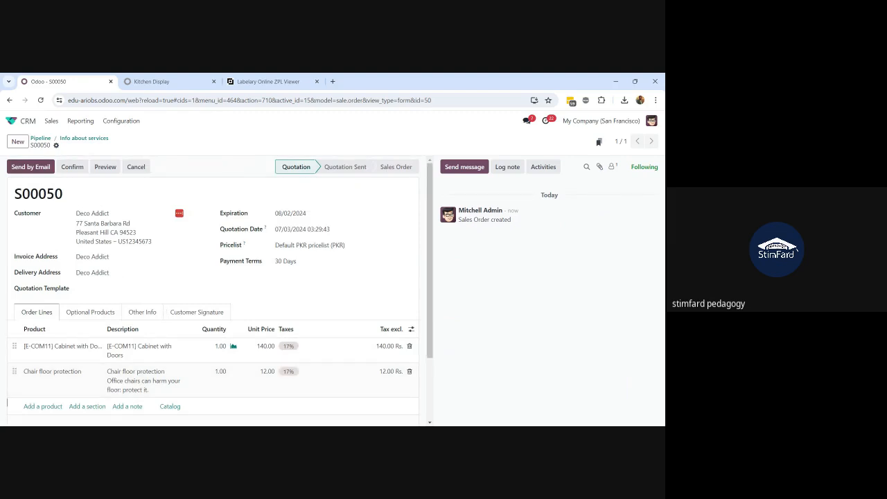
click(139, 313)
scroll(141, 314, down, 1)
scroll(140, 314, up, 1)
Email quotation S00050 to the customer with the Quotation - S00050.pdf attachment
click(30, 167)
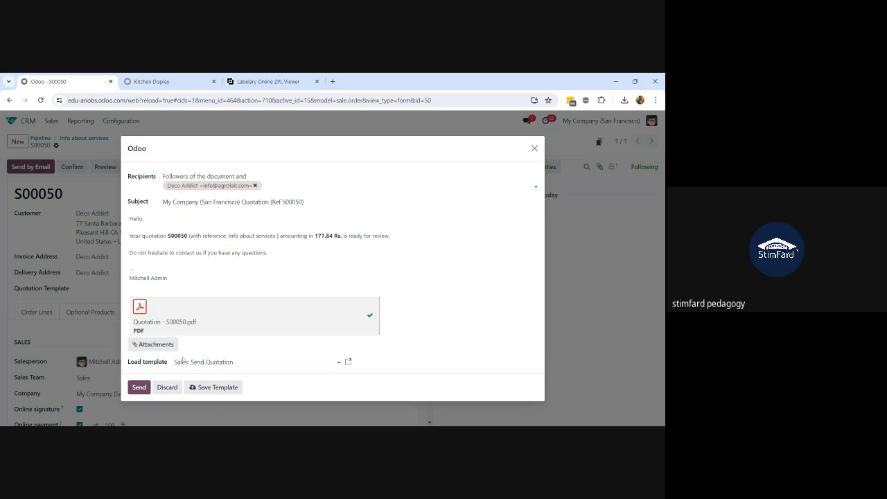
click(138, 387)
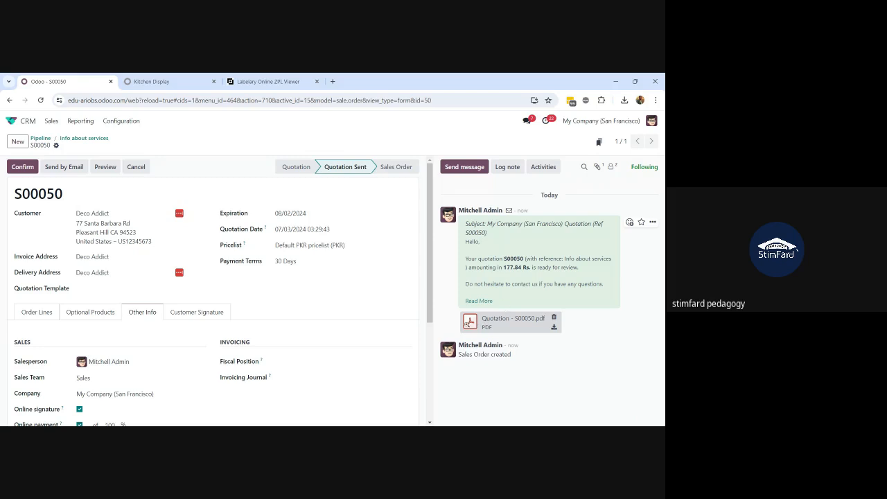
click(467, 323)
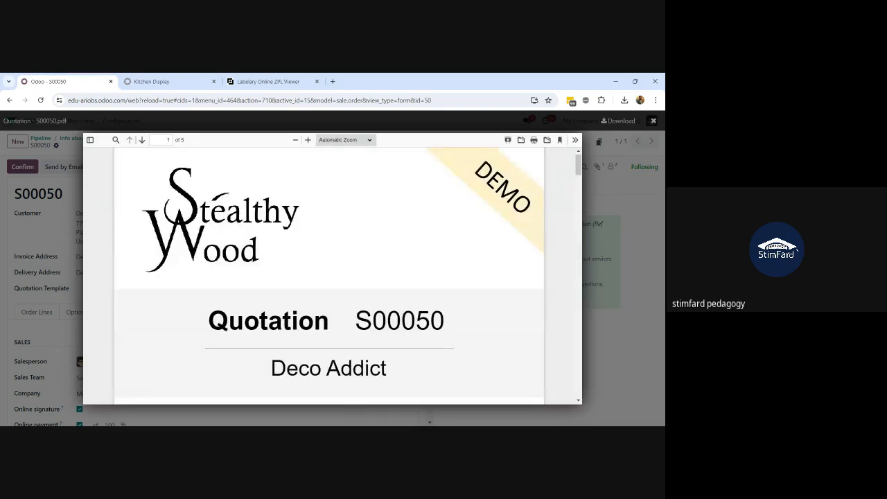
scroll(529, 360, down, 5)
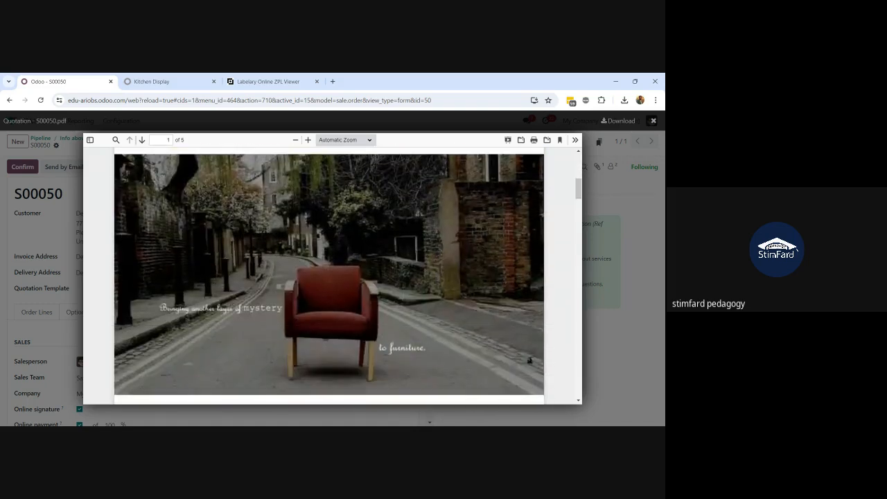
scroll(529, 360, down, 8)
scroll(329, 275, down, 10)
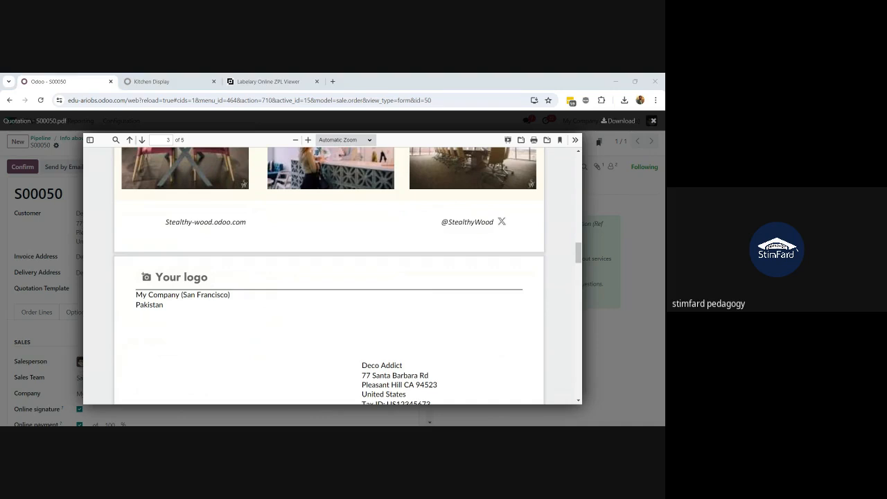
scroll(276, 328, down, 5)
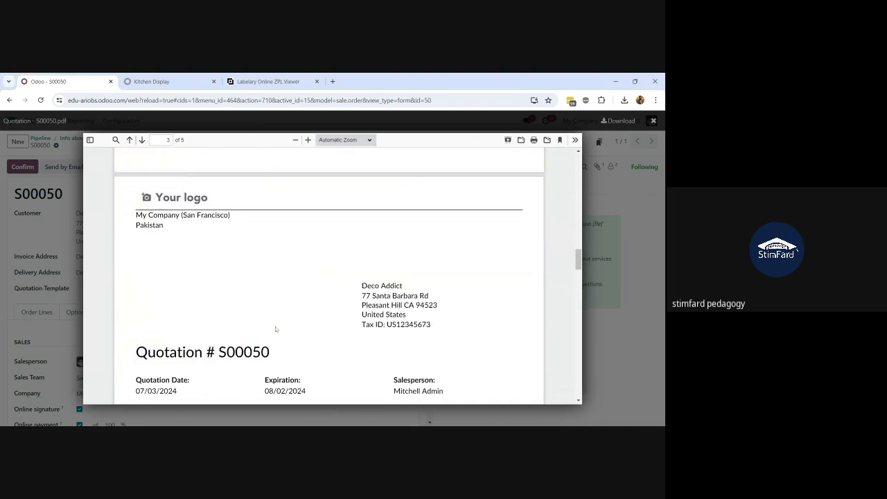
scroll(276, 329, down, 2)
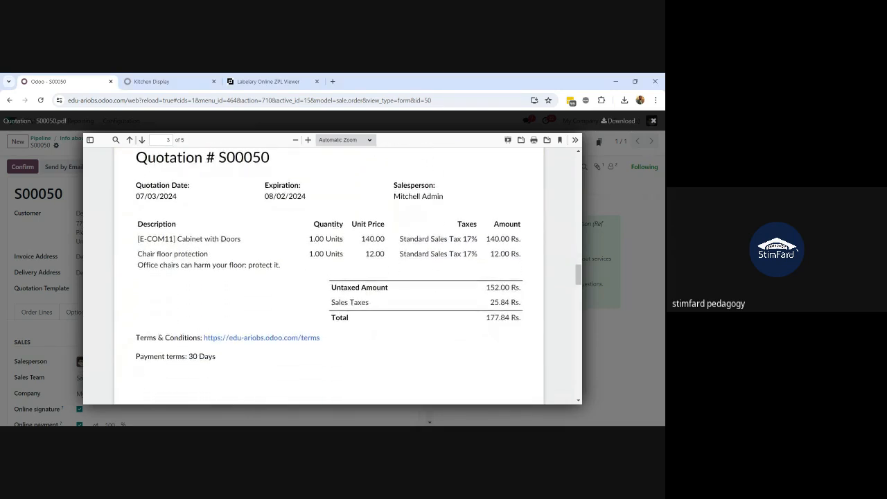
scroll(300, 229, up, 3)
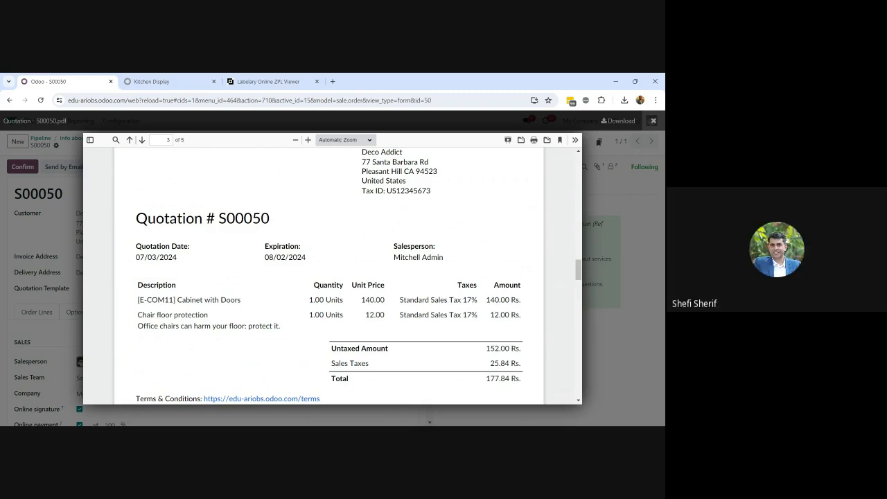
scroll(374, 266, up, 10)
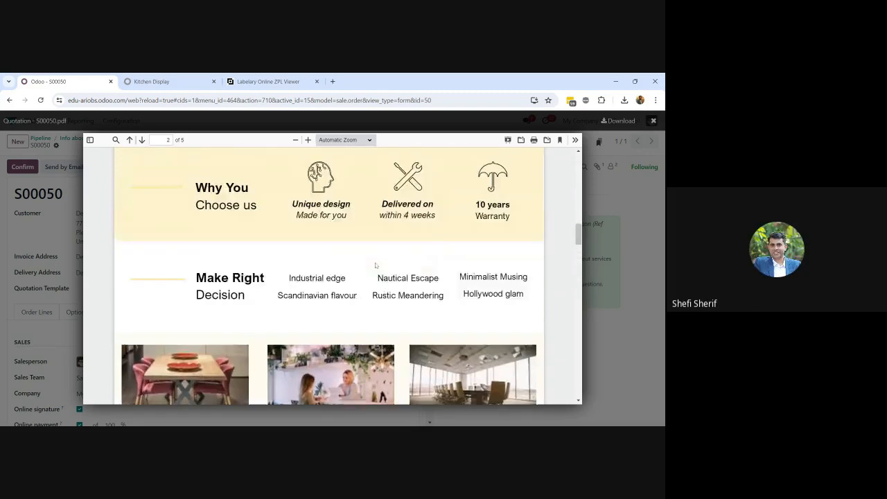
scroll(375, 265, up, 5)
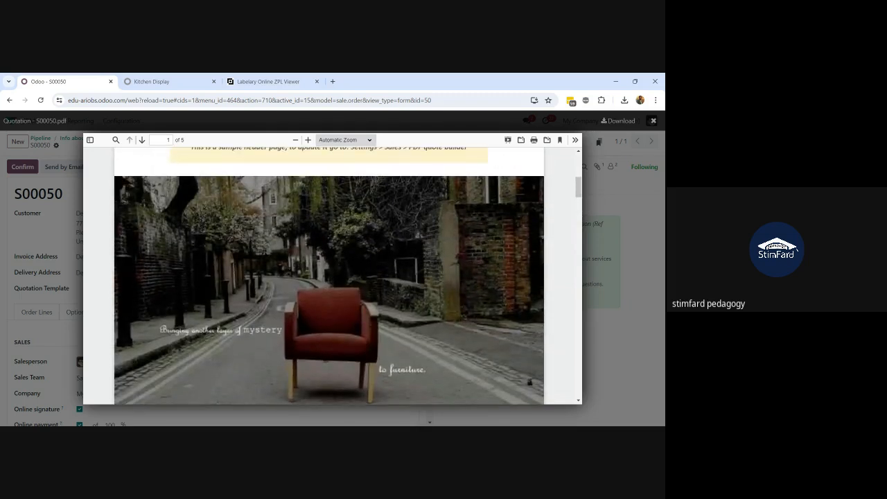
scroll(329, 276, up, 4)
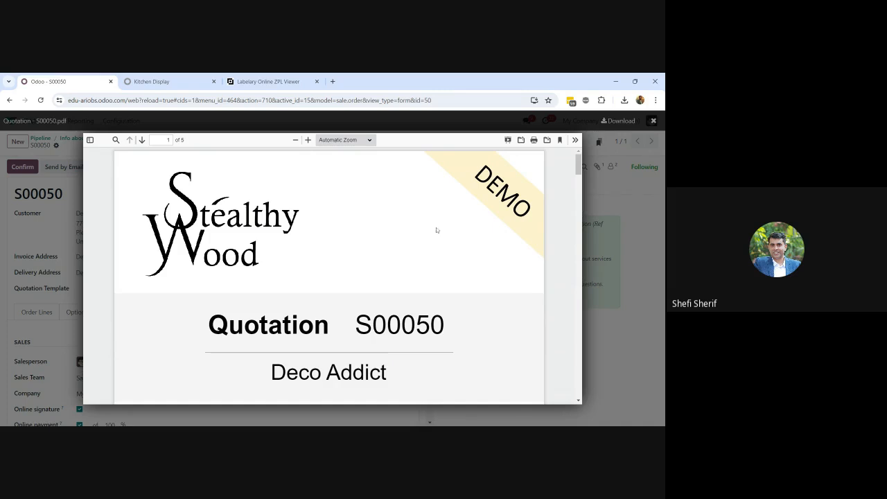
click(655, 121)
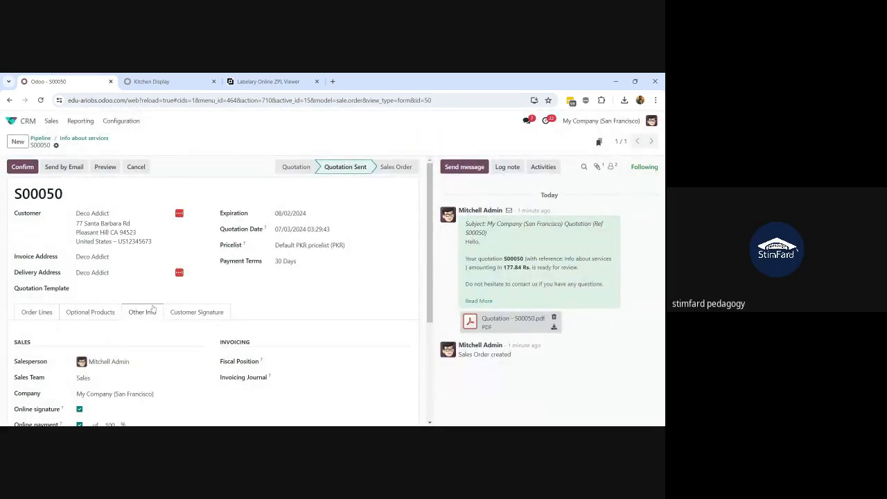
Apply the Large Meeting Table quotation template to S00050 from the Order Lines tab
click(44, 315)
click(140, 288)
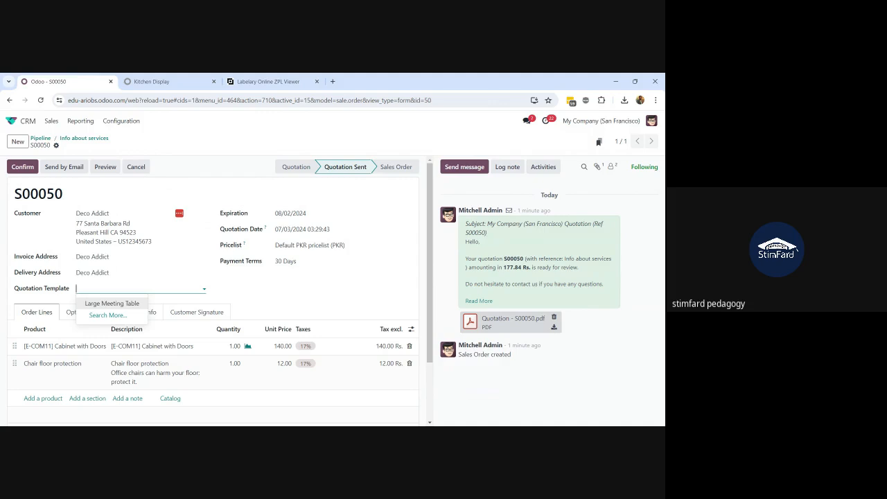
click(132, 303)
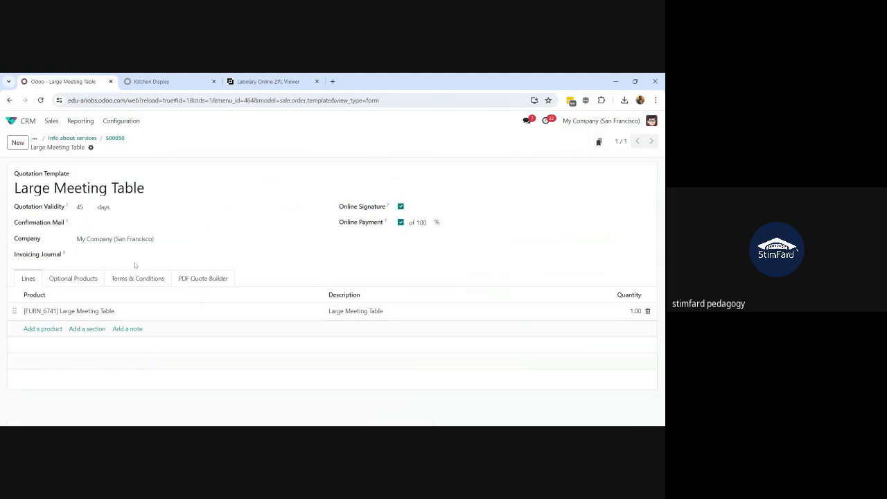
Review the template's PDF Quote Builder, Terms & Conditions and Lines tabs
click(202, 280)
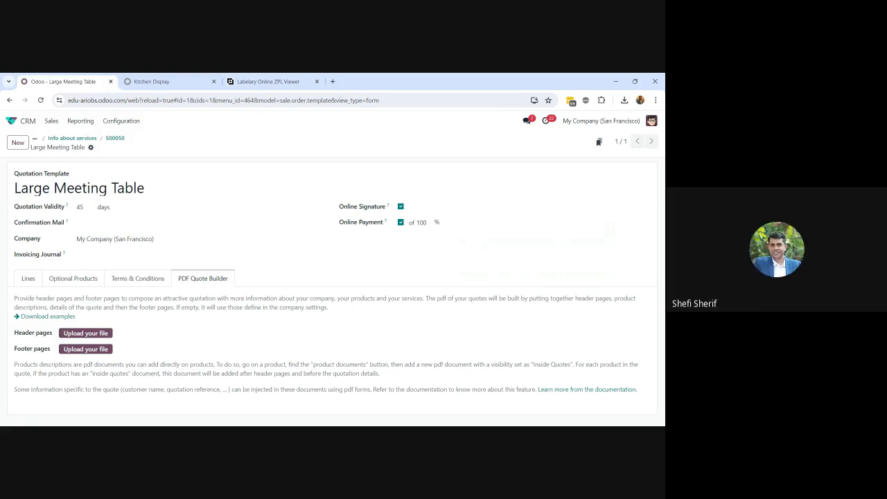
click(27, 279)
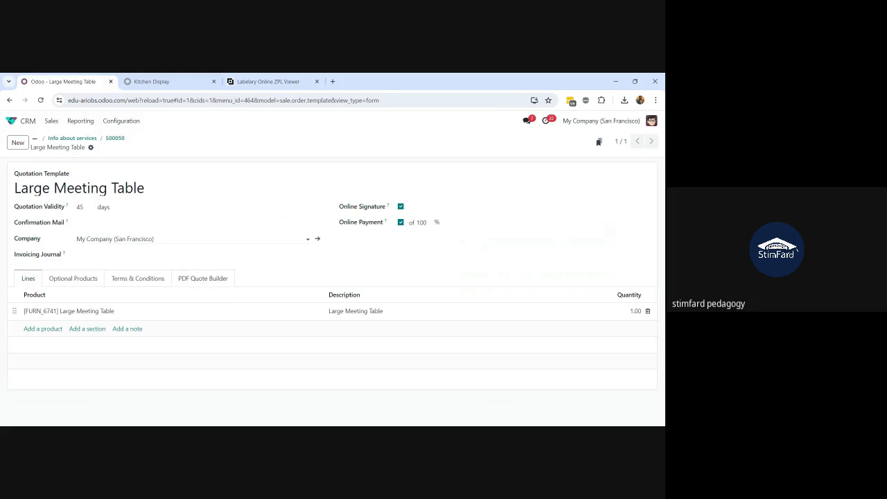
click(130, 283)
click(30, 280)
click(121, 284)
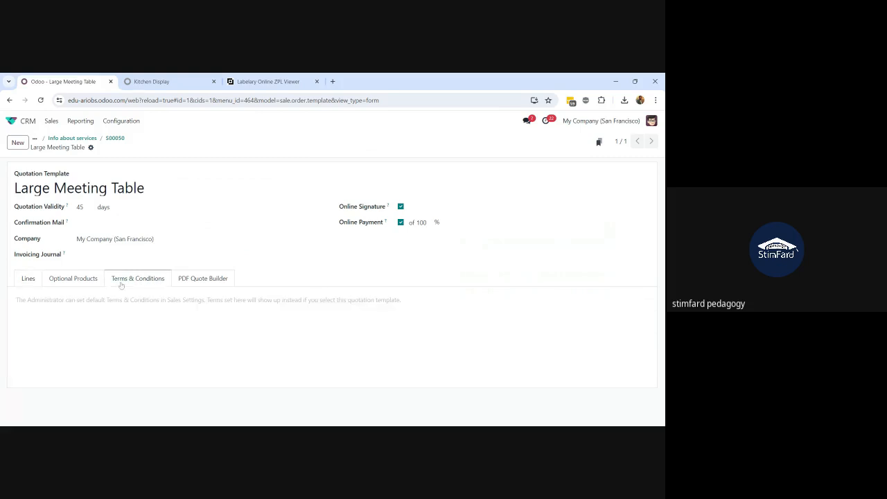
click(33, 280)
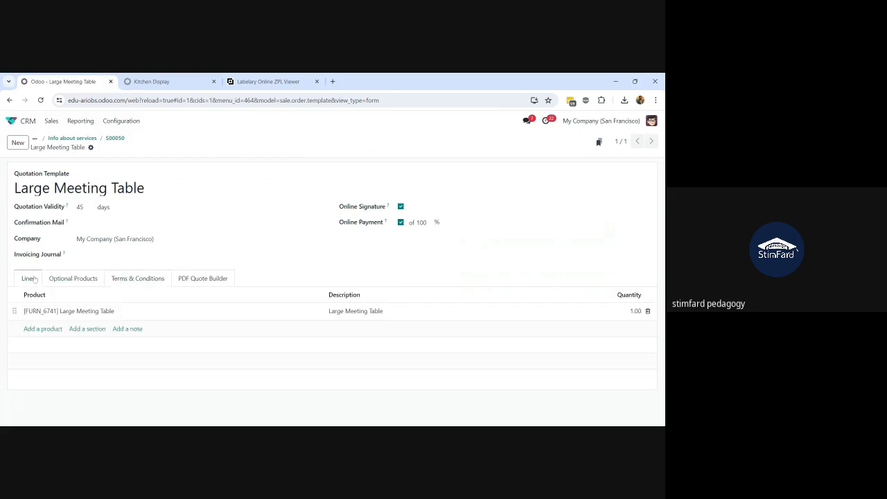
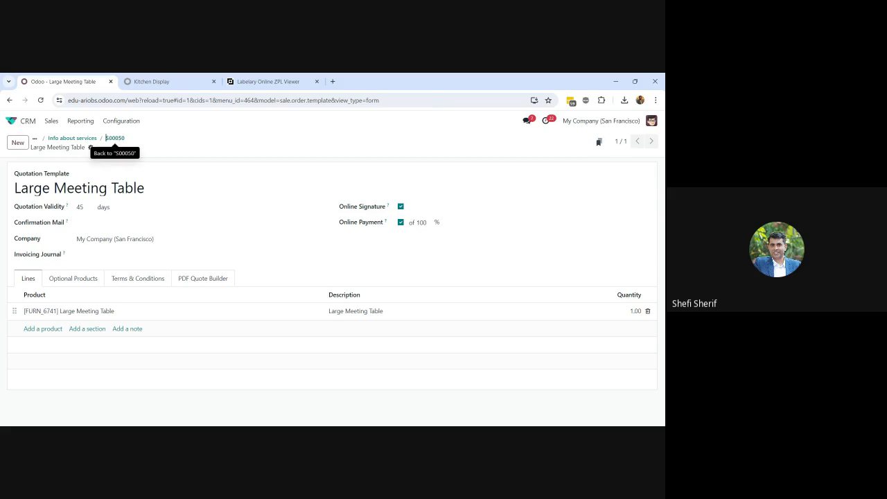
Review the current template's PDF header/footer pages, product lines and record action options
click(195, 280)
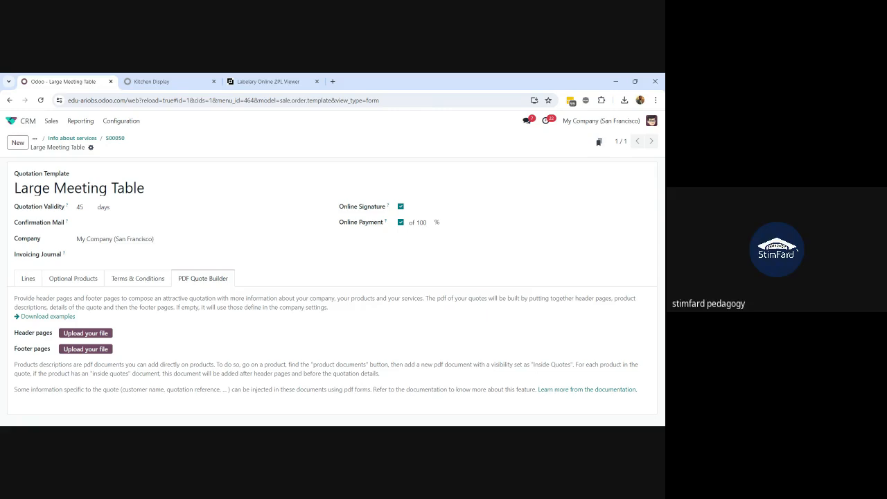
click(27, 283)
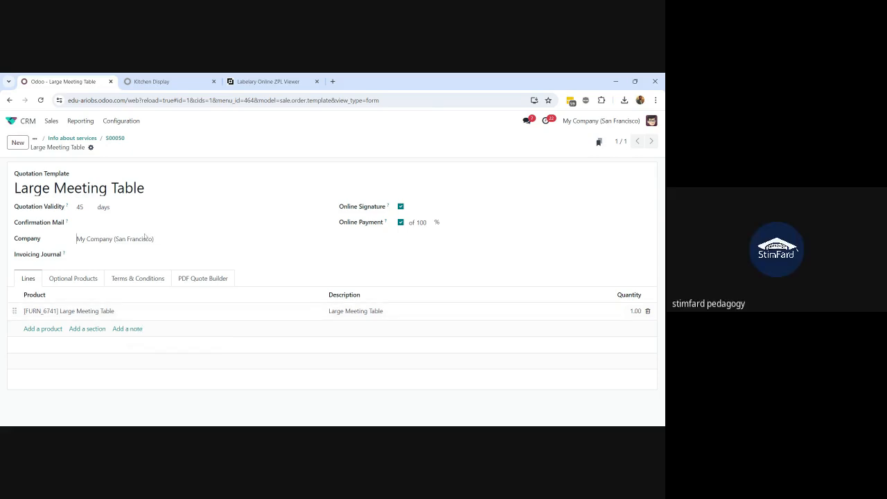
drag(144, 237, 109, 149)
click(91, 149)
drag(193, 145, 9, 148)
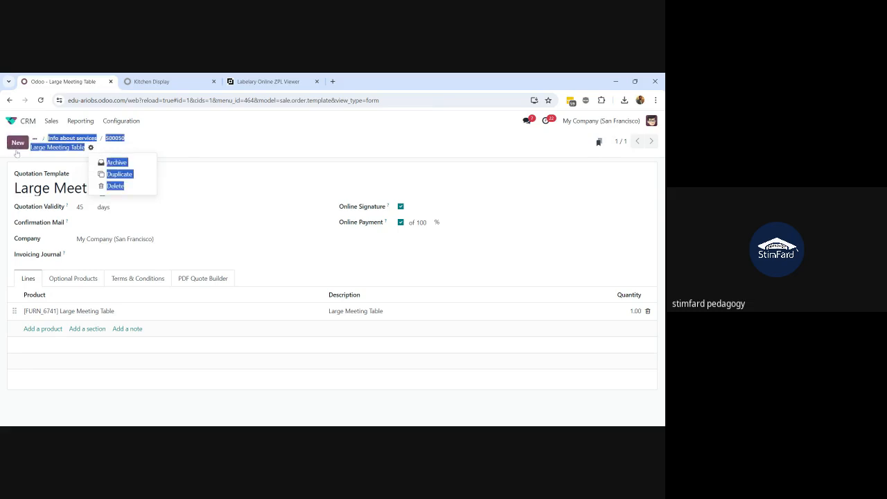
click(8, 149)
Start a new quotation template named 'Standard Consultancy Package'
click(19, 147)
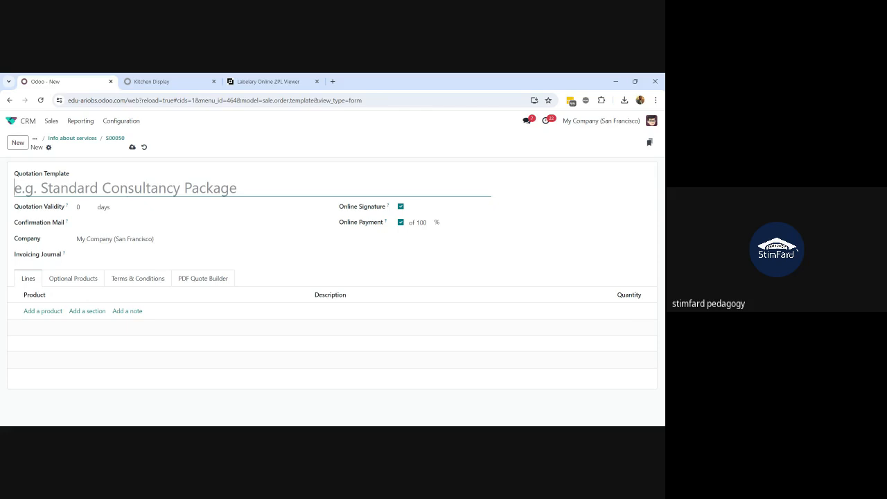
text(Standar)
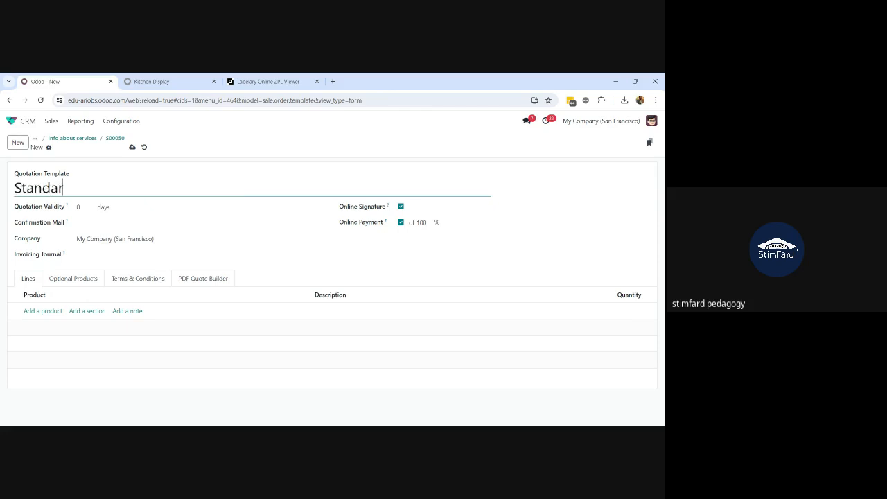
text(d Consu)
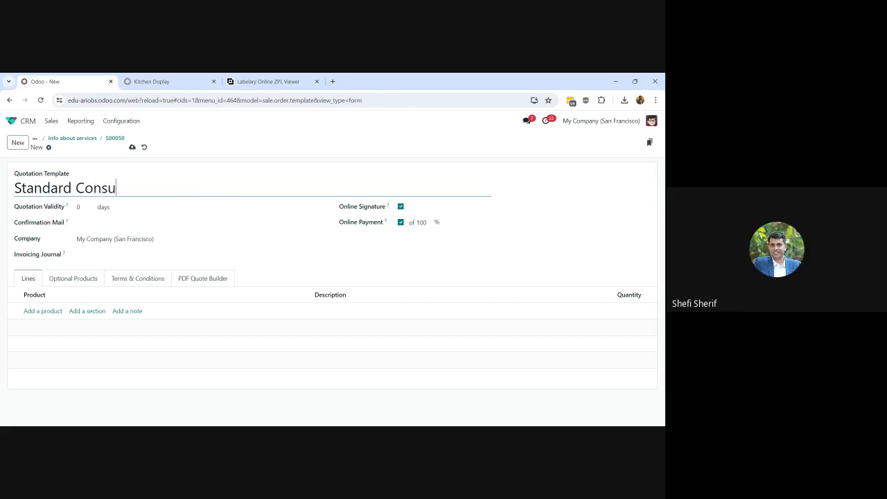
text(ltancy Package)
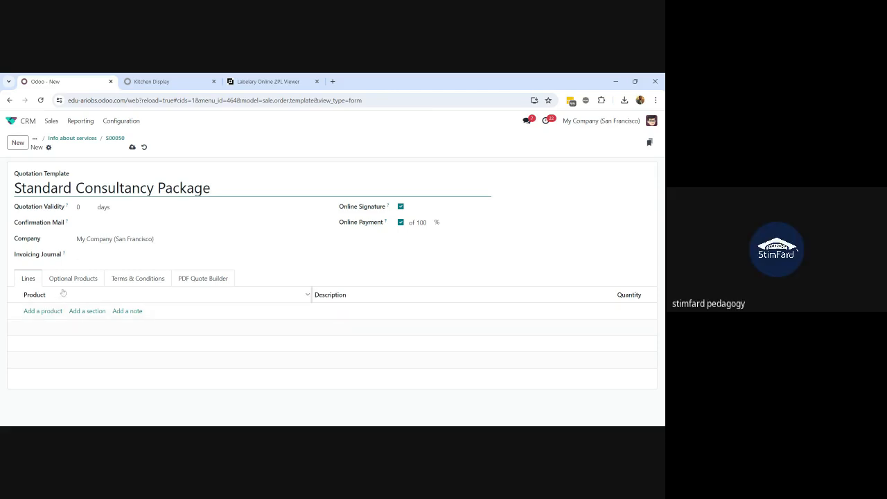
Add a newly created 'Software deployment' product as the template's first line
click(30, 313)
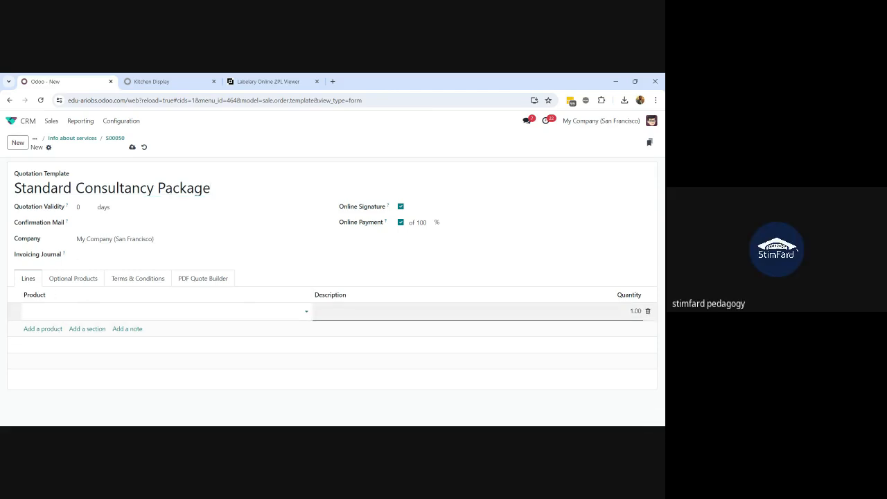
text(Software)
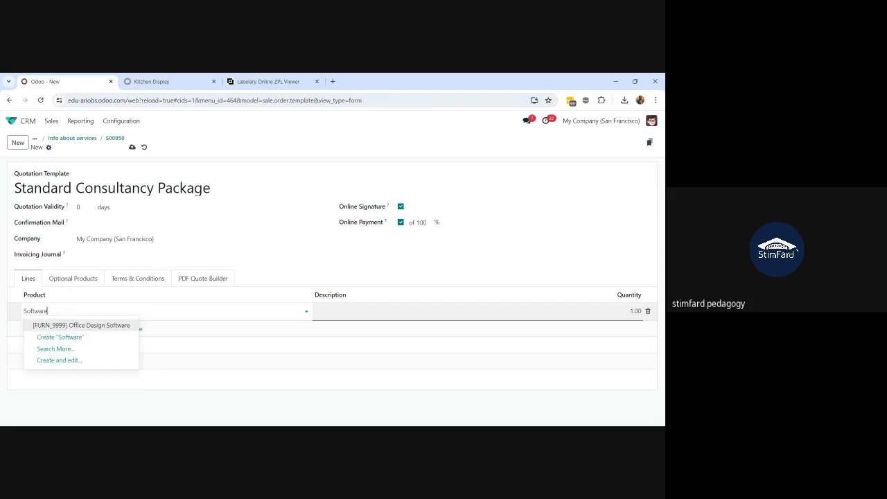
text( deploymen)
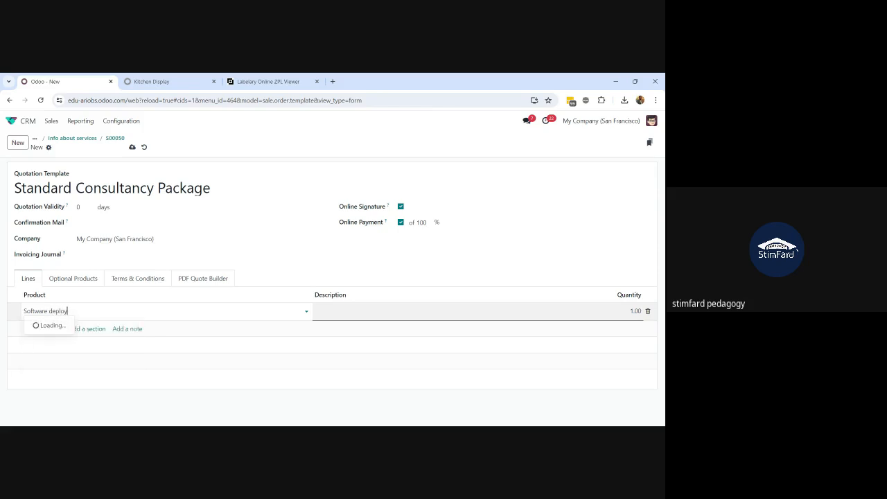
key(BackSpace)
key(BackSpace)
text(nt)
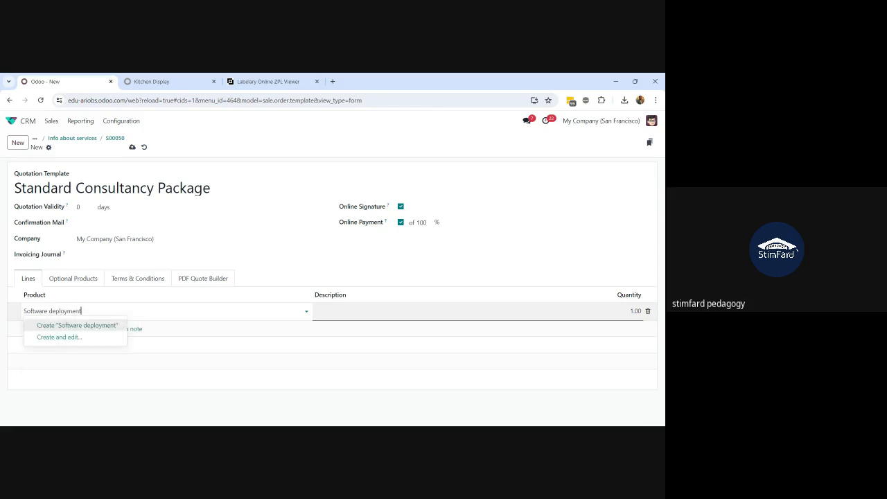
click(67, 325)
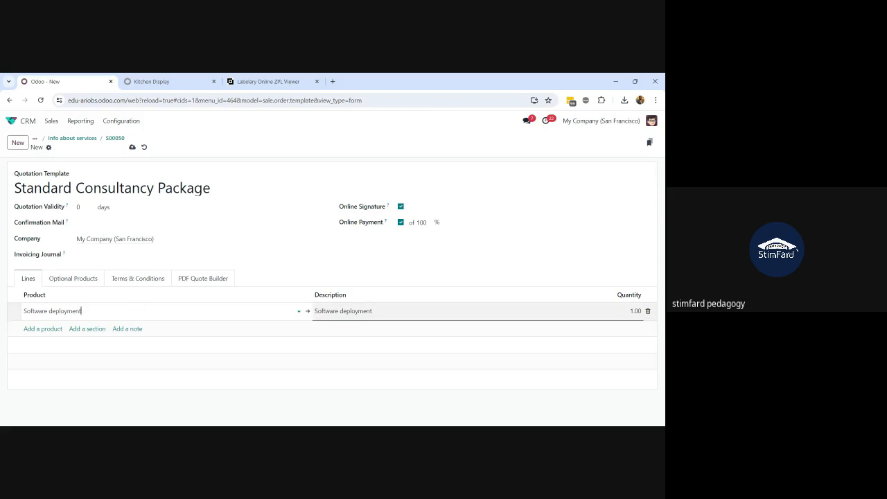
Check the new template's Terms & Conditions, Lines and PDF Quote Builder tabs, then discard it
click(140, 281)
click(137, 300)
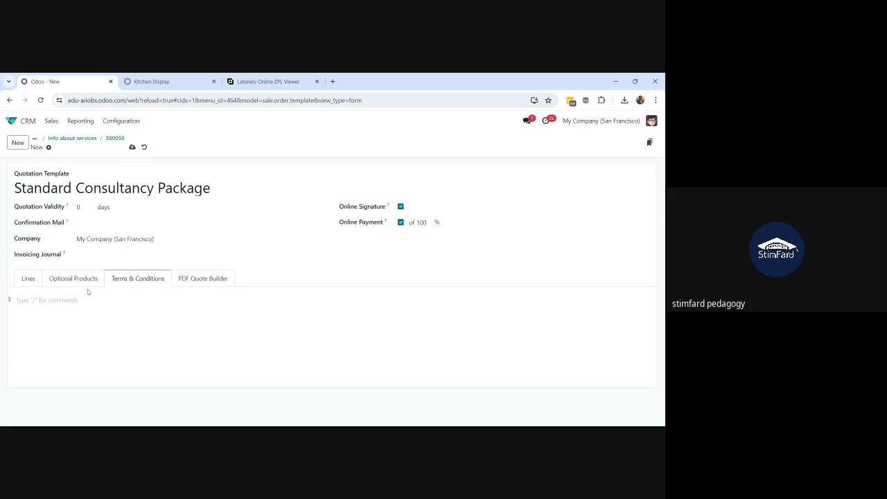
click(22, 280)
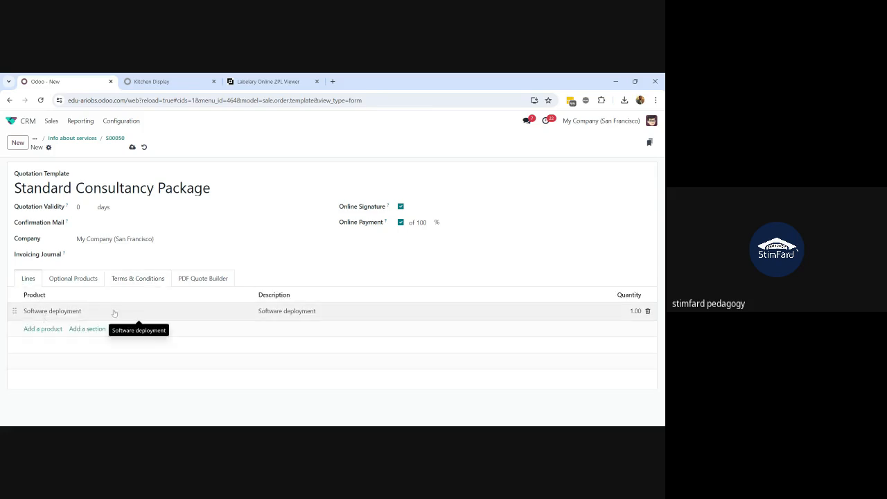
click(190, 280)
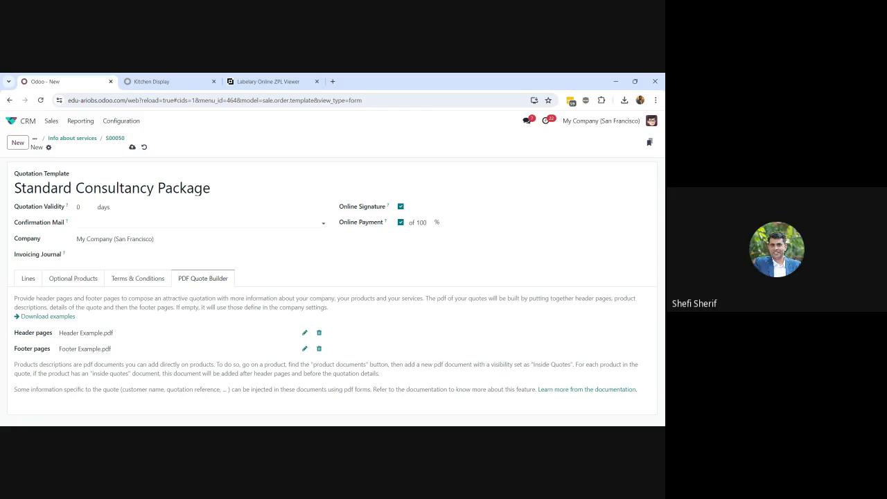
click(143, 148)
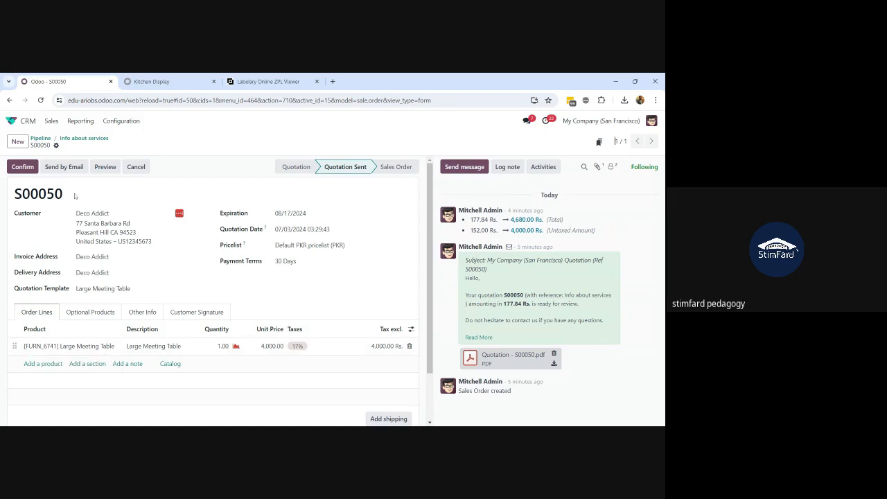
Email quotation S00050 to Deco Addict and check the sent message in the chatter
click(63, 166)
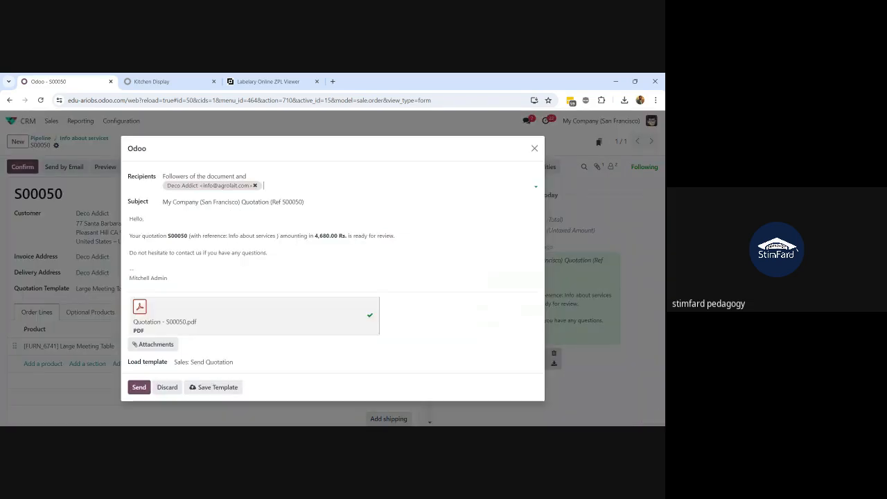
click(140, 387)
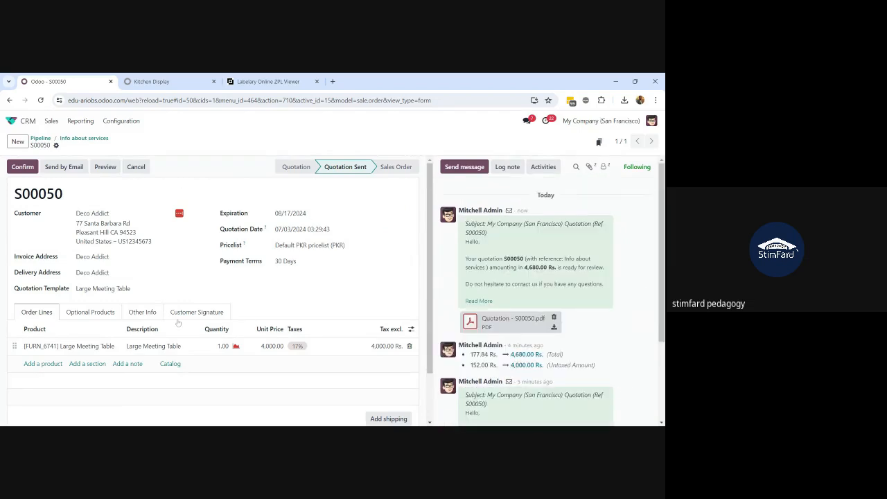
scroll(178, 322, down, 1)
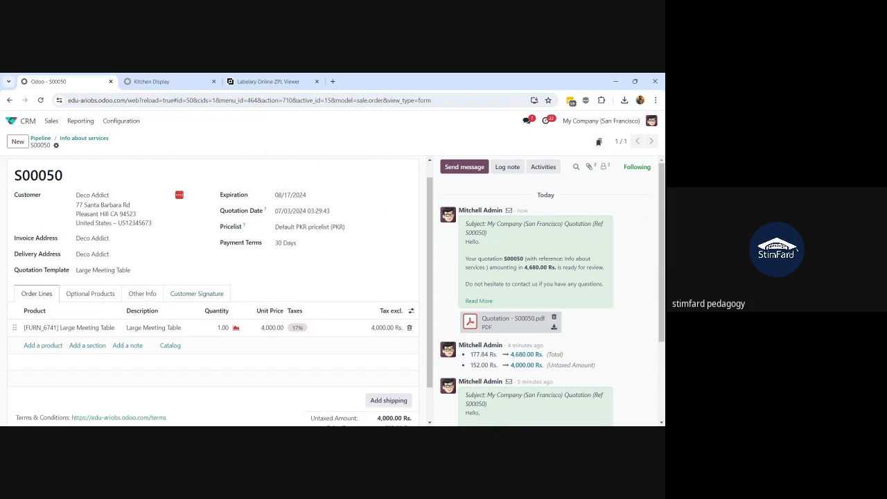
scroll(182, 308, up, 1)
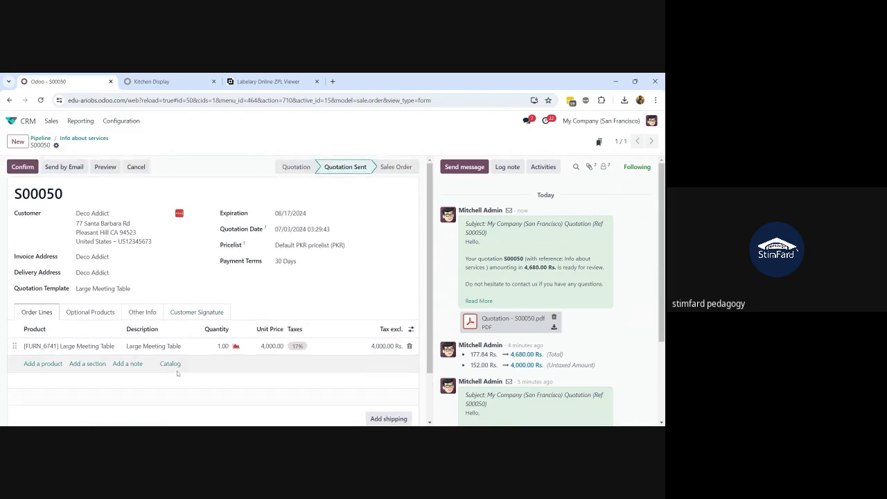
Open S00050's Other Info settings, toggle online payment off, then revert the change
click(90, 312)
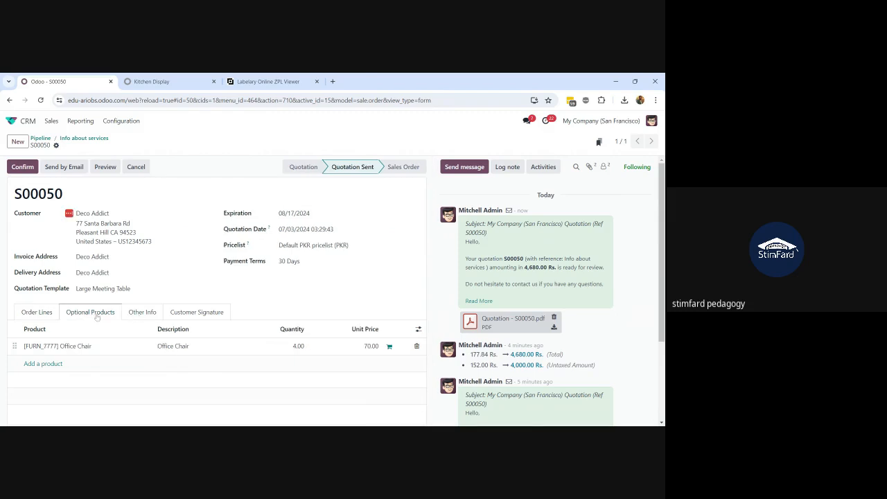
click(148, 319)
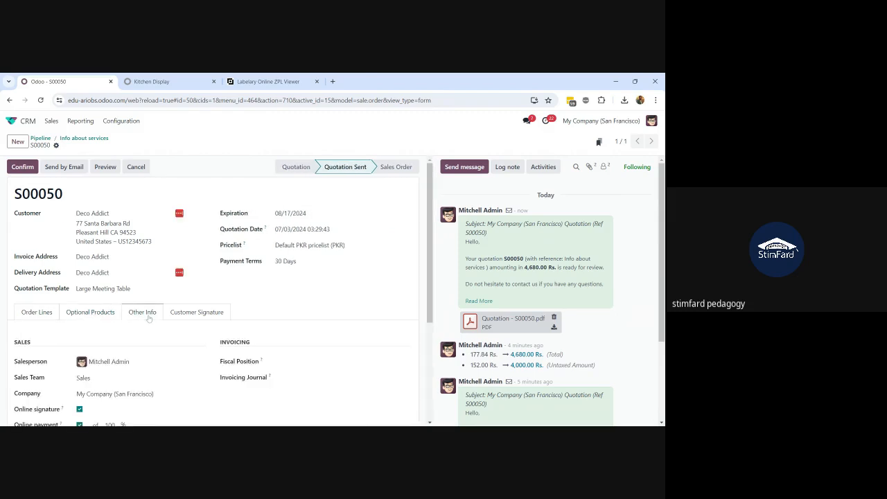
scroll(149, 318, down, 1)
scroll(148, 319, down, 1)
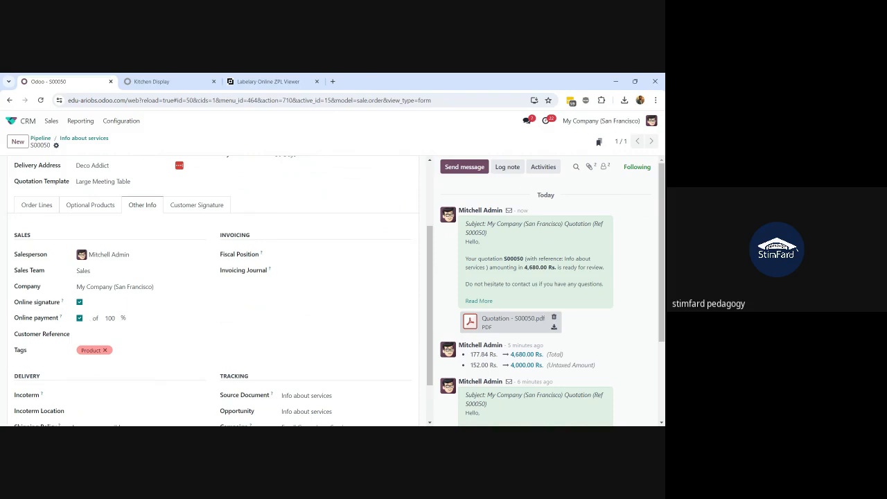
click(79, 317)
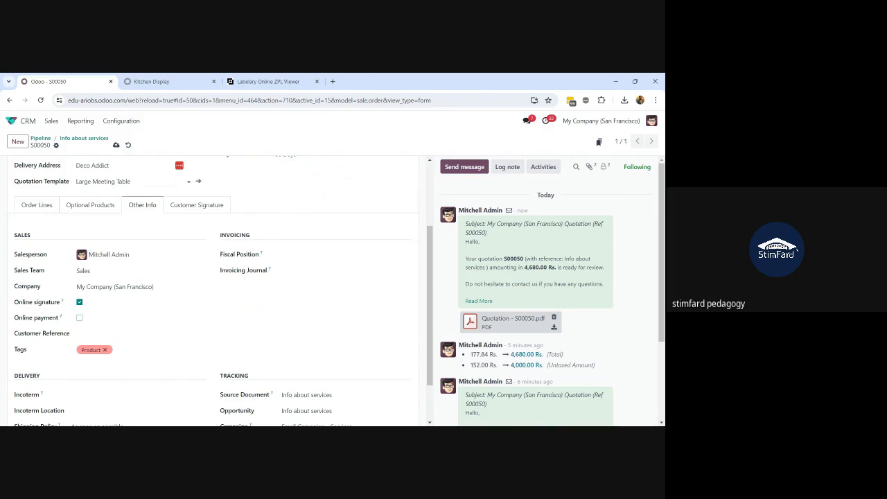
click(128, 145)
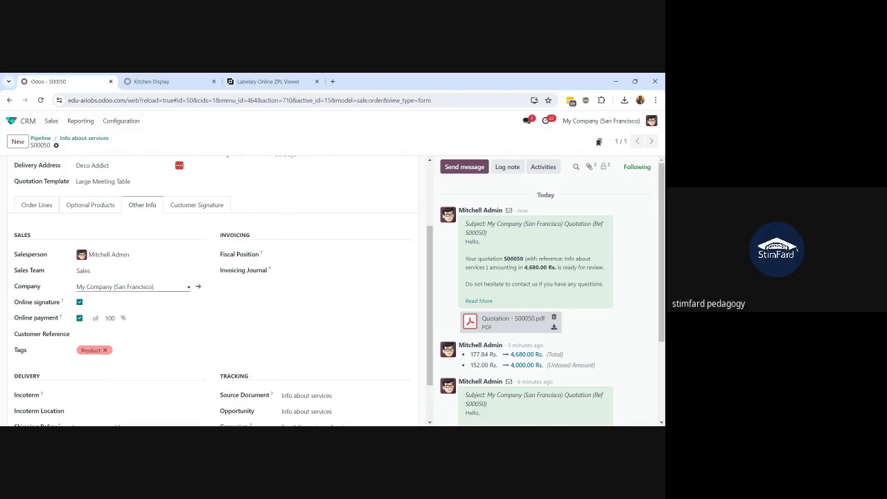
Keep the online payment percentage at 100 and return to the top of S00050
double_click(111, 319)
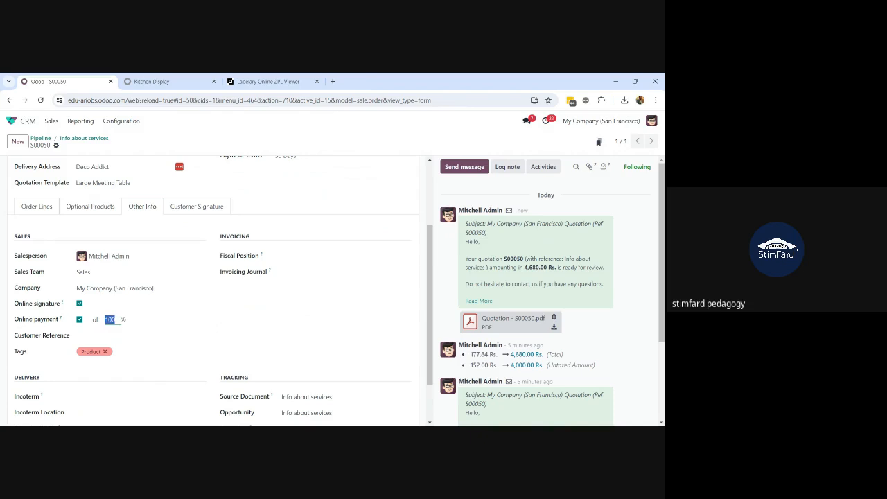
click(115, 319)
scroll(217, 291, up, 3)
scroll(216, 291, up, 1)
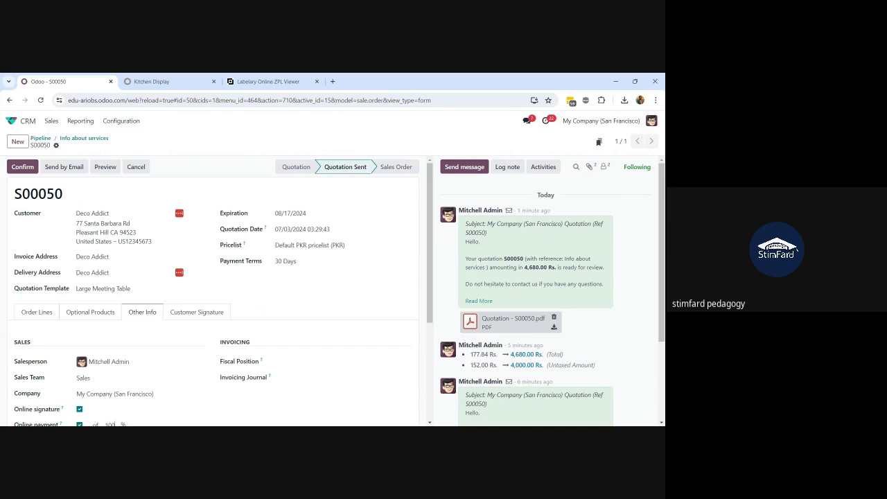
scroll(136, 313, down, 2)
scroll(136, 313, up, 2)
scroll(137, 313, down, 2)
scroll(137, 314, up, 2)
click(99, 172)
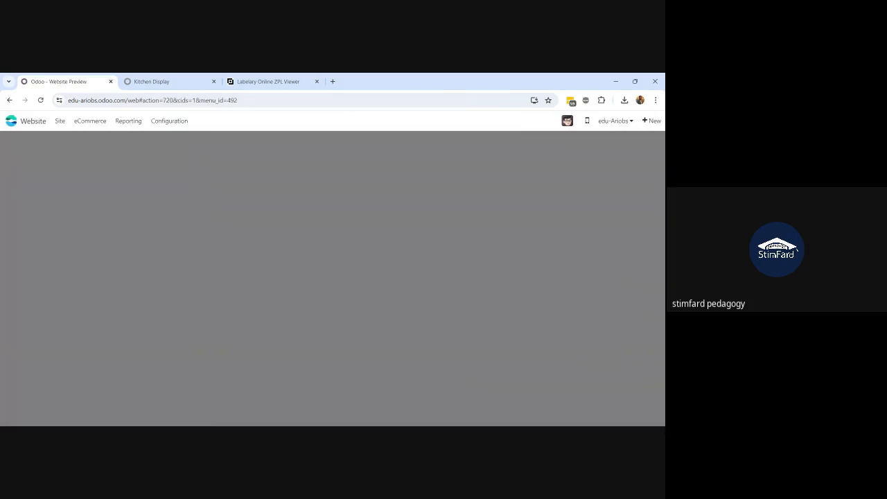
scroll(210, 332, down, 1)
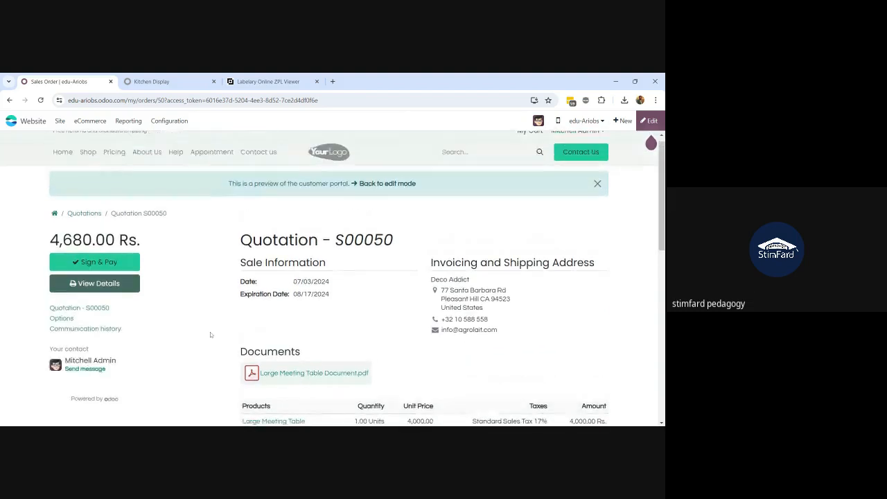
scroll(210, 332, down, 5)
scroll(210, 332, up, 4)
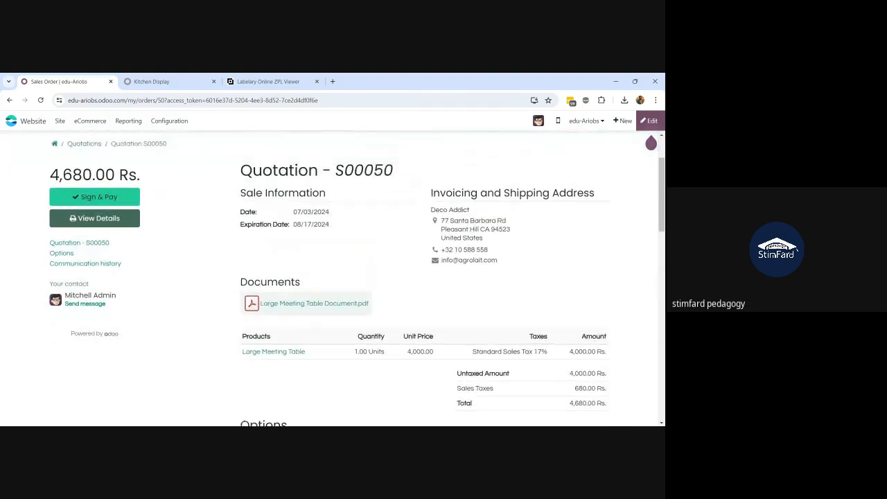
scroll(333, 277, up, 3)
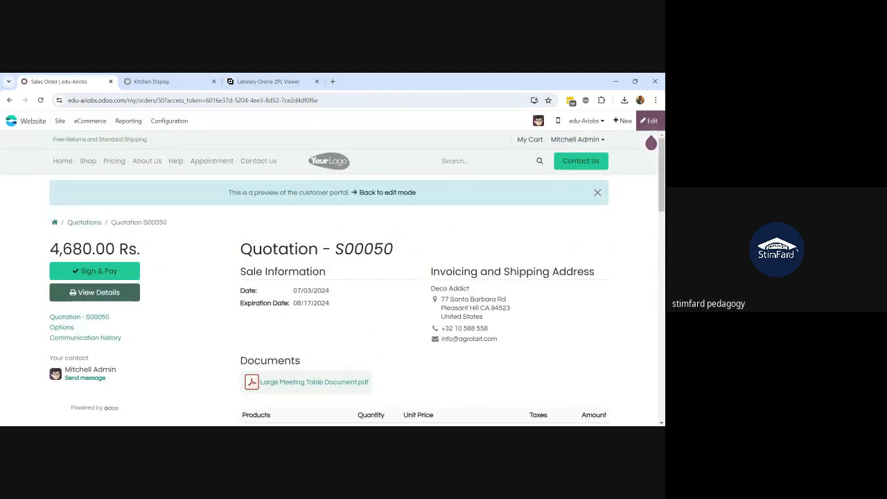
scroll(333, 277, down, 7)
scroll(332, 277, up, 8)
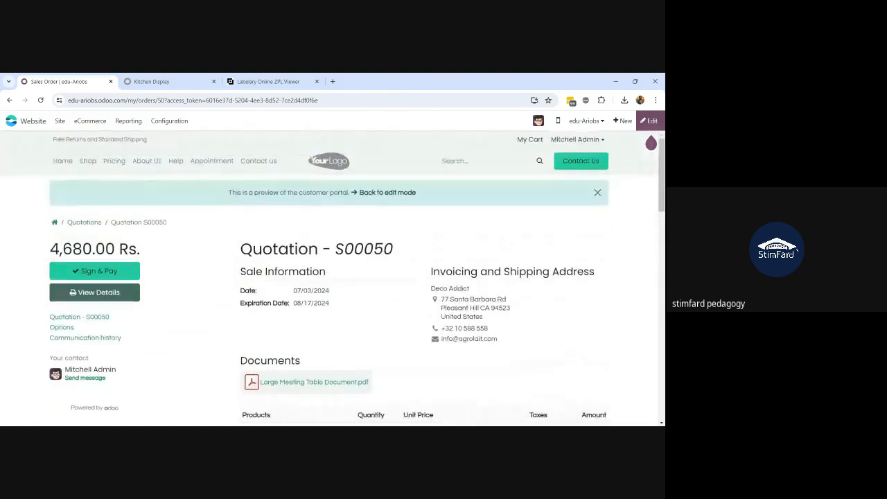
scroll(333, 277, down, 7)
scroll(332, 277, up, 8)
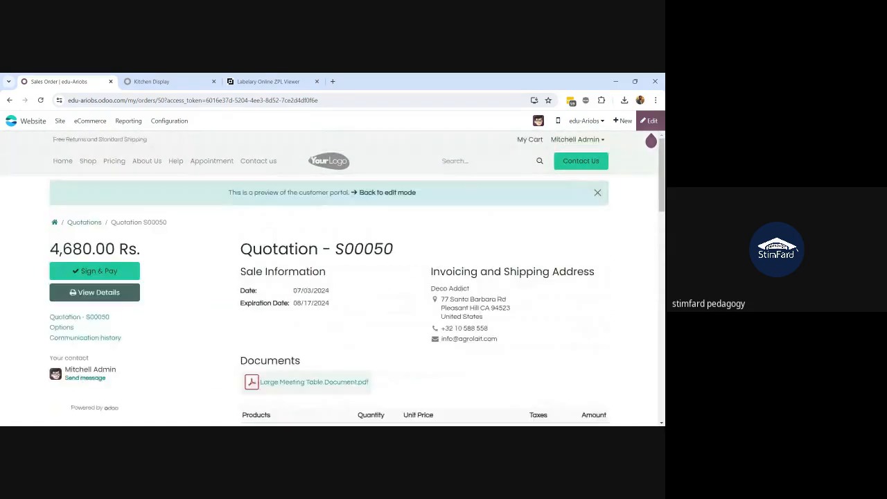
click(379, 194)
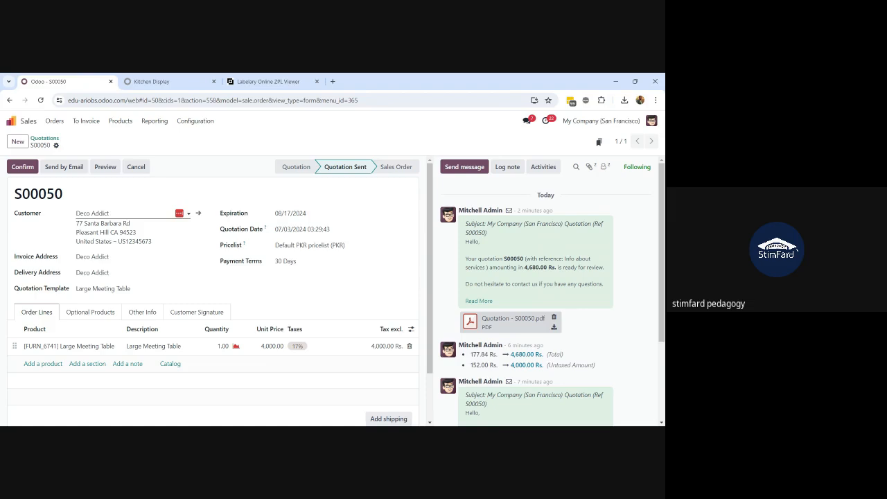
Open Deco Addict's portal access window, close it without granting, and return to S00050
click(198, 212)
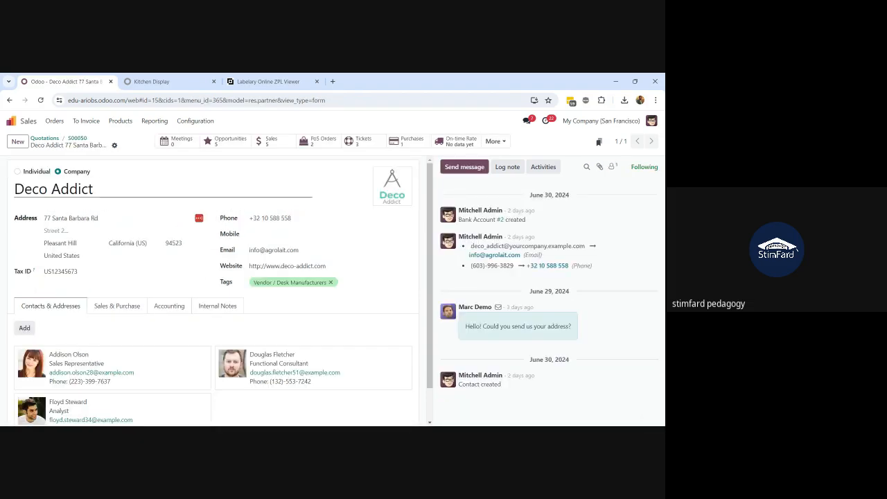
click(114, 147)
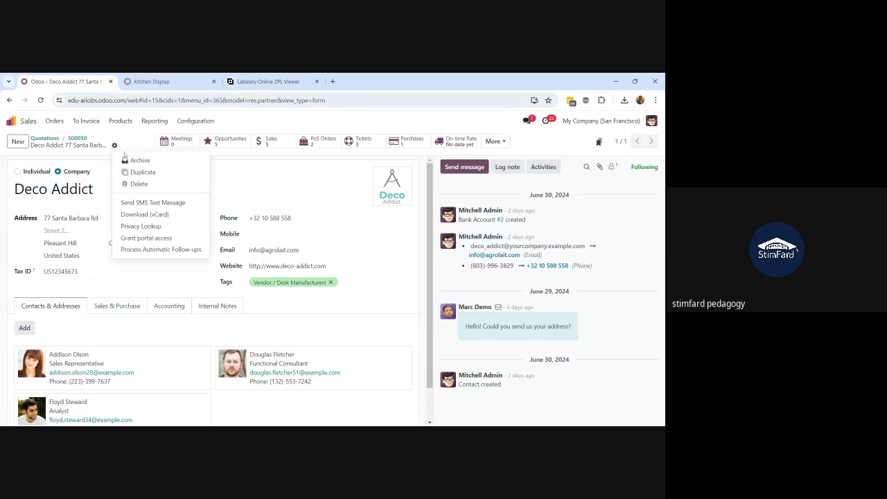
click(147, 238)
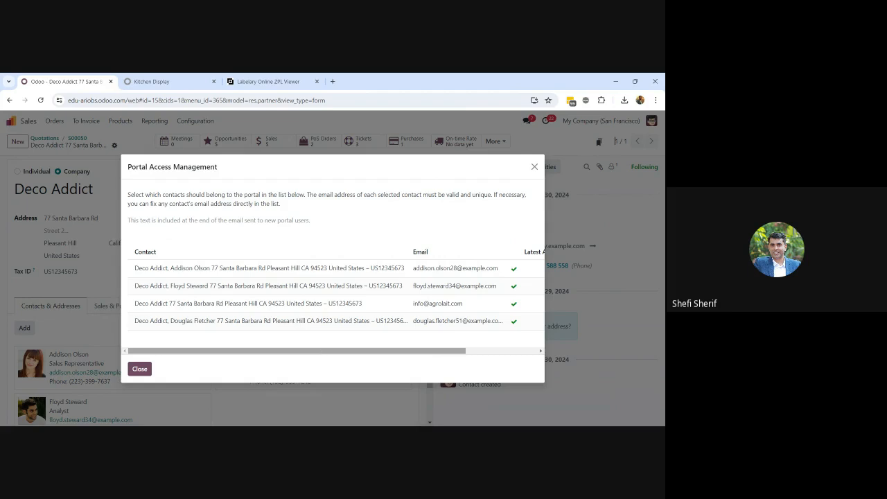
click(139, 369)
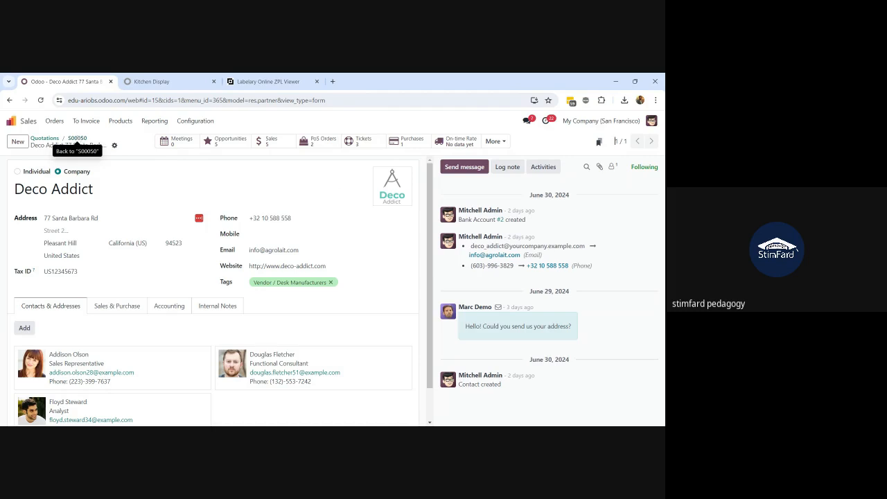
click(76, 139)
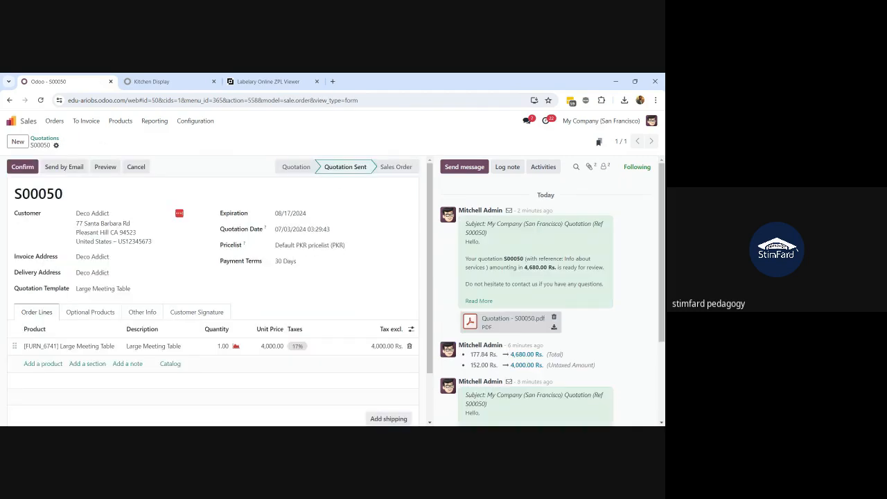
Grant portal access to the Deco Addict company contact and close the window
mouse_move(200, 215)
click(200, 215)
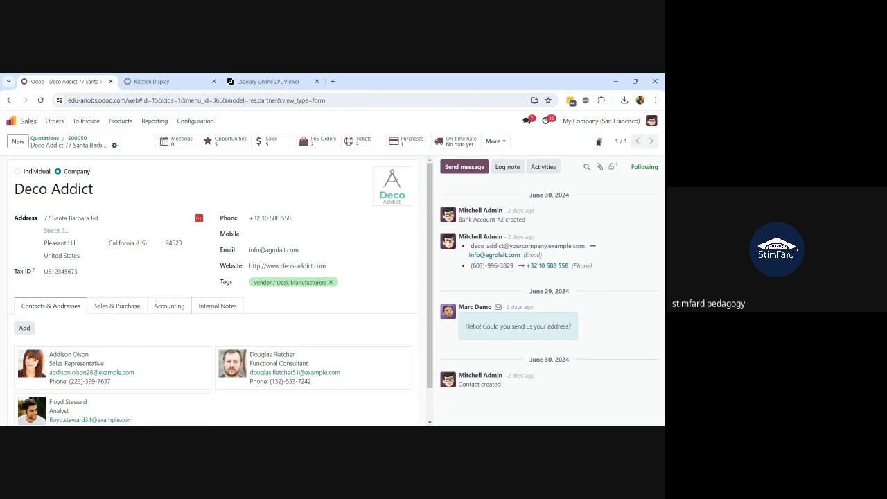
click(115, 145)
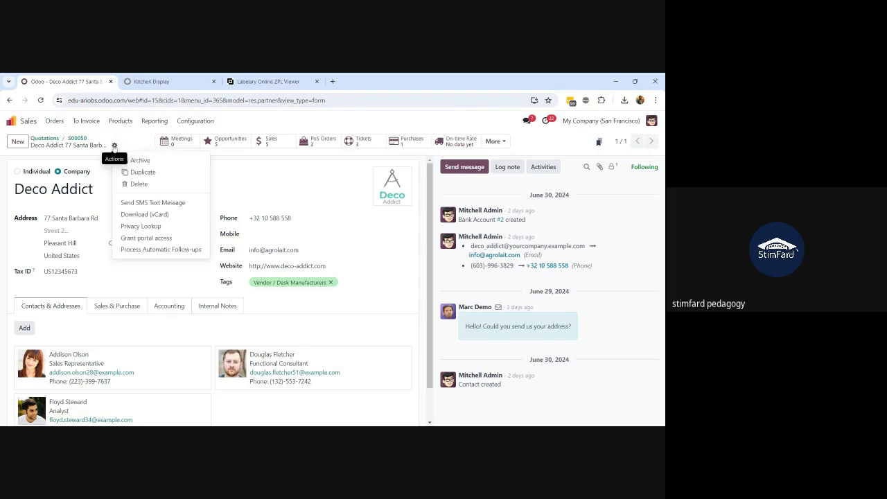
click(149, 238)
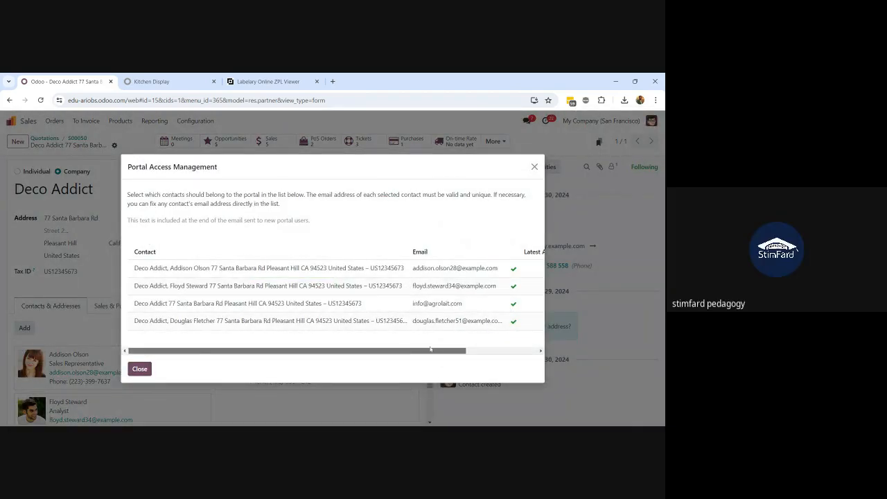
drag(432, 350, 512, 359)
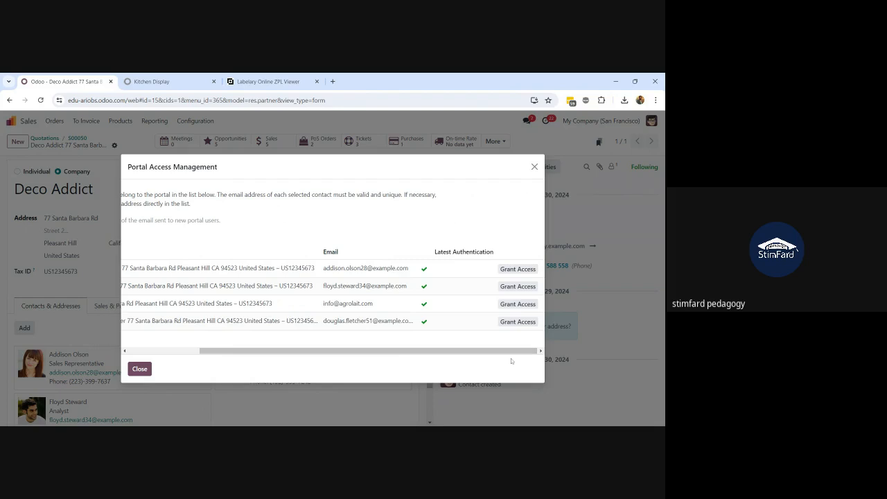
click(506, 309)
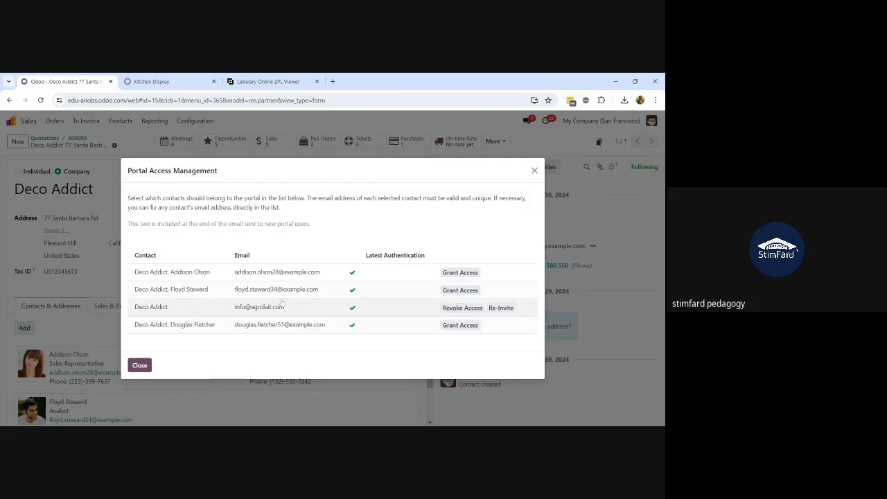
click(139, 365)
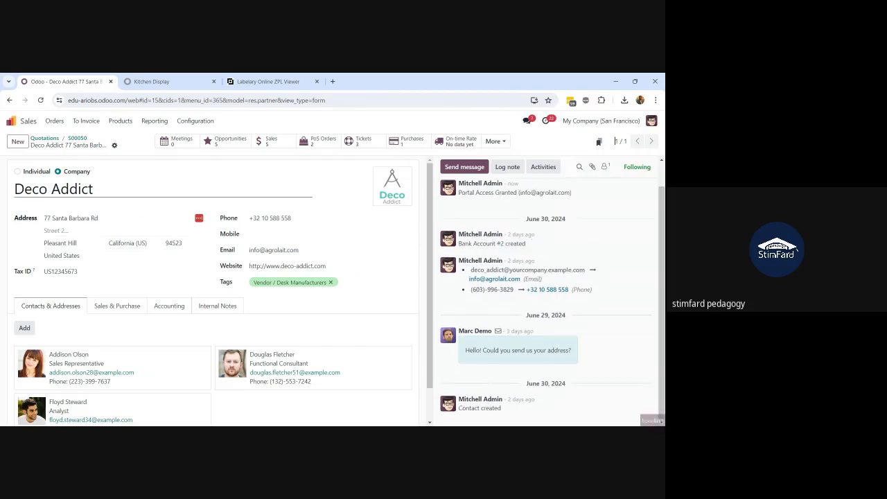
Leave the Kitchen Display for Settings > Users and open Deco Addict's user record
click(153, 82)
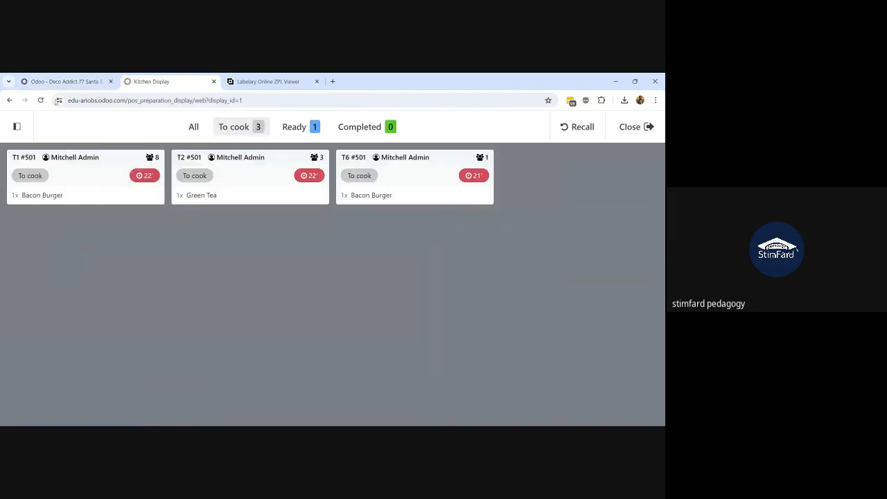
click(9, 100)
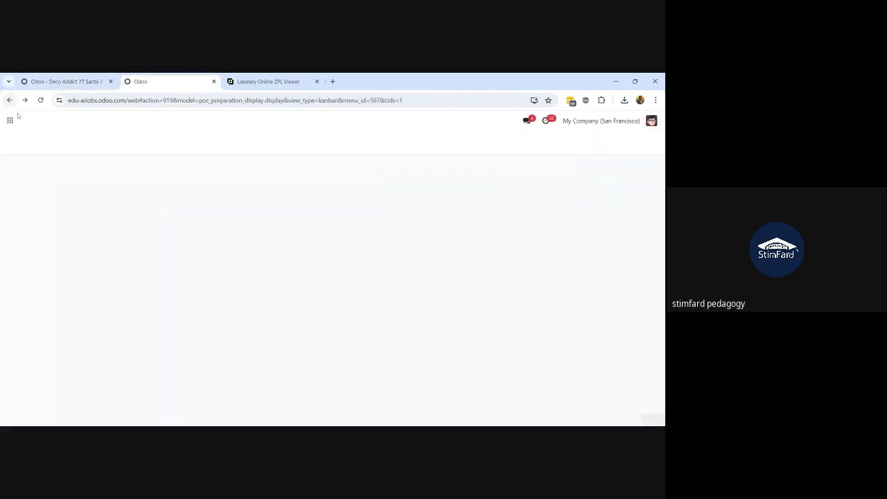
click(11, 122)
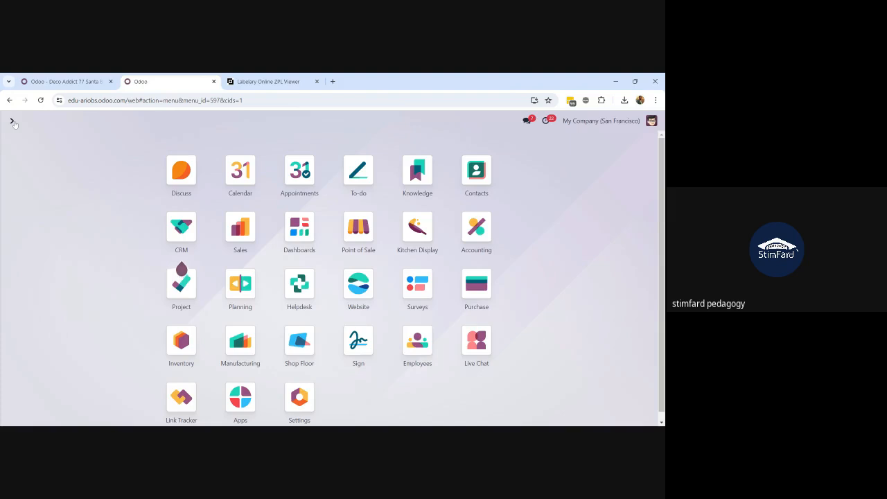
text(user)
key(Return)
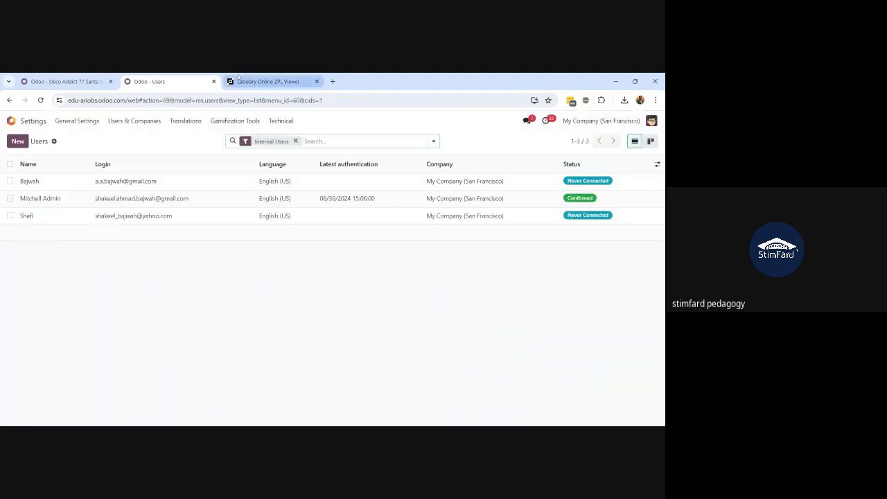
click(296, 141)
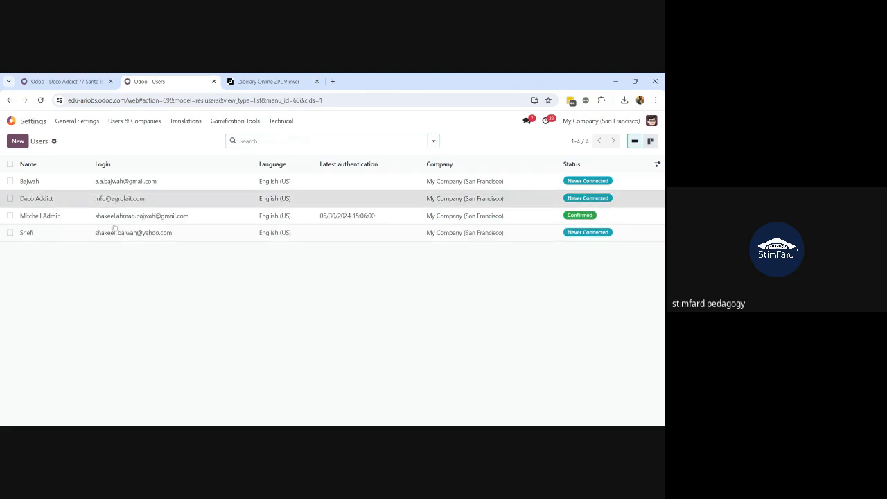
click(118, 199)
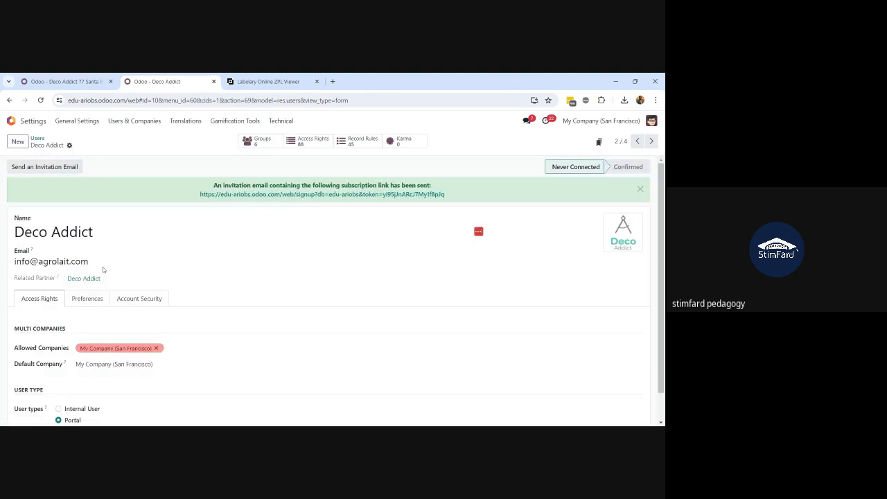
Set a new password for the Deco Addict portal user, declining to save it in LastPass
click(70, 146)
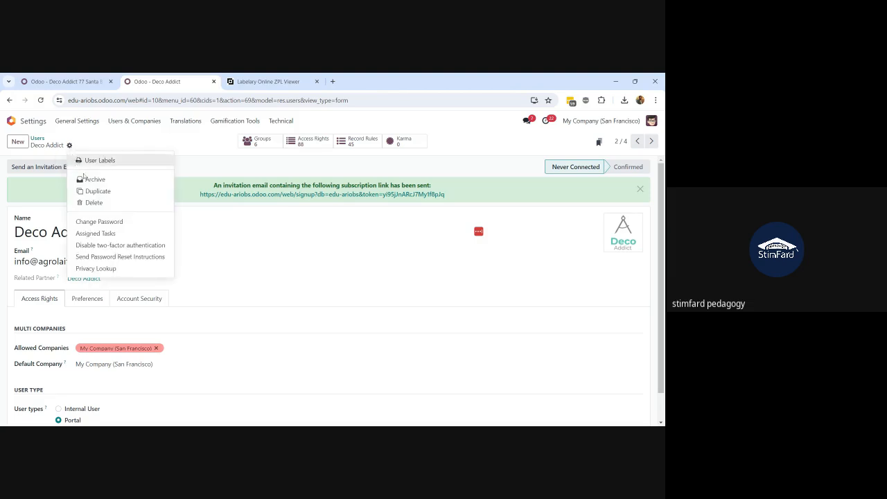
click(106, 222)
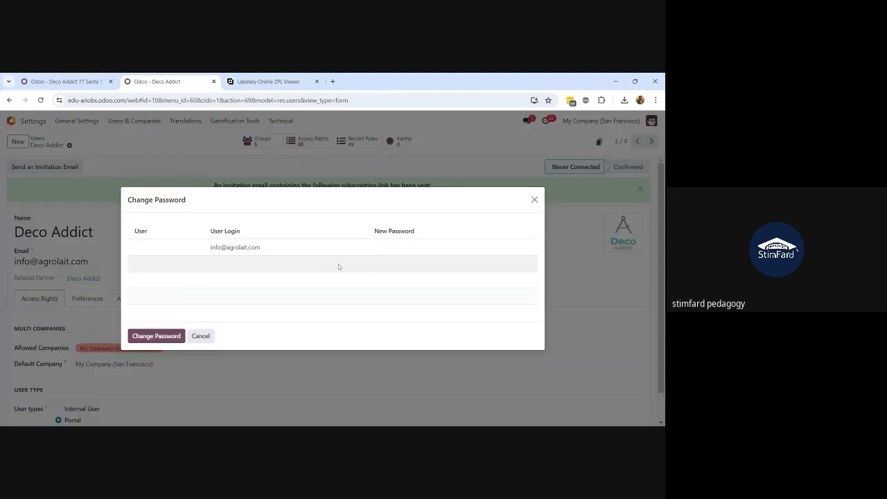
click(381, 252)
text(••)
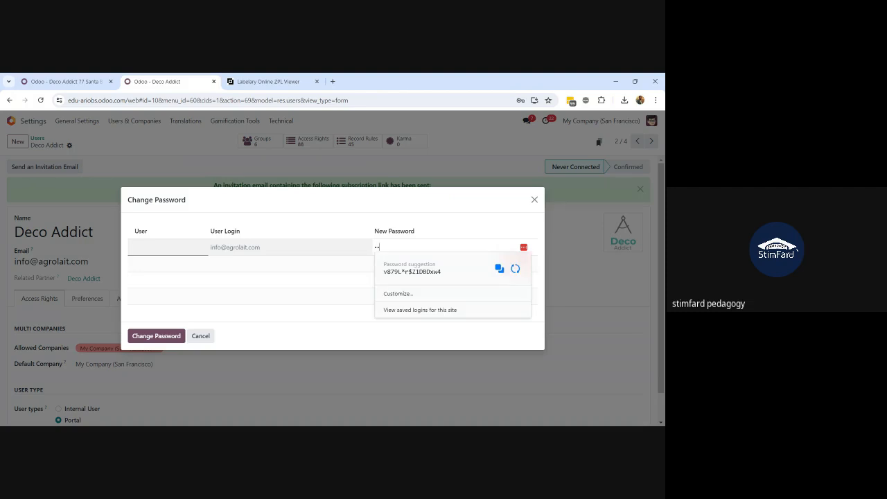
key(BackSpace)
key(BackSpace)
text(•••)
click(149, 336)
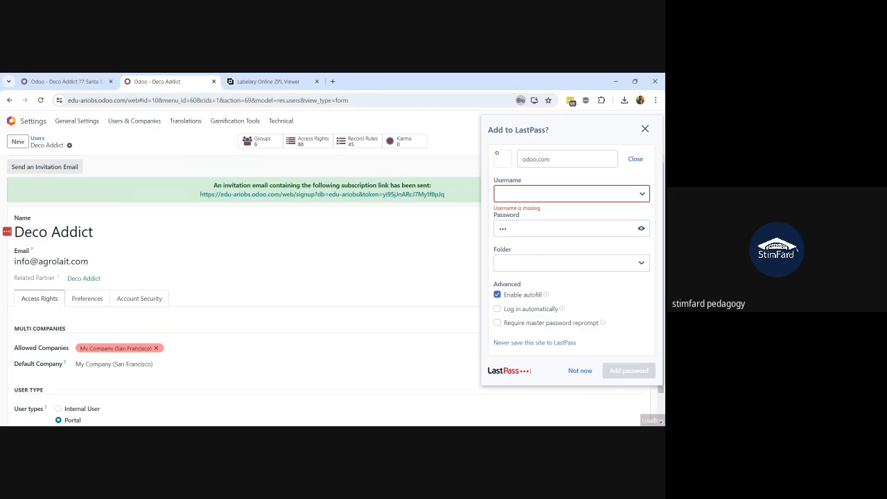
click(587, 370)
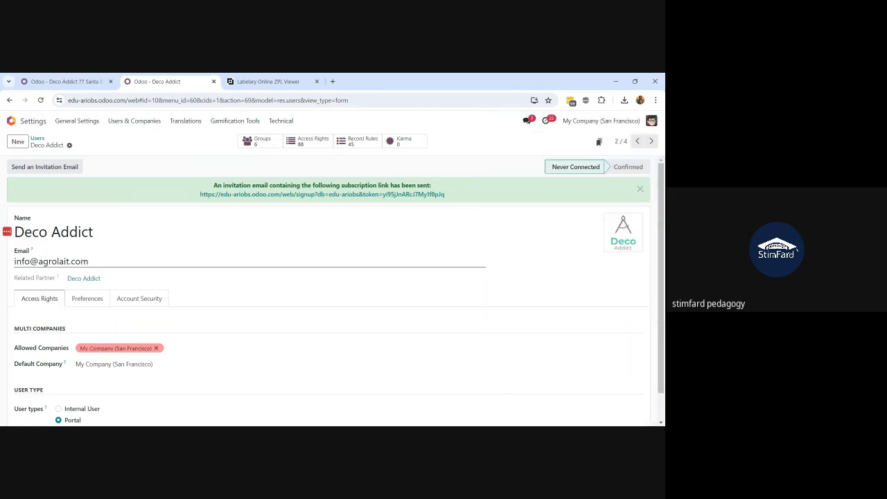
Select the user's login email and switch to another window
drag(91, 261, 13, 262)
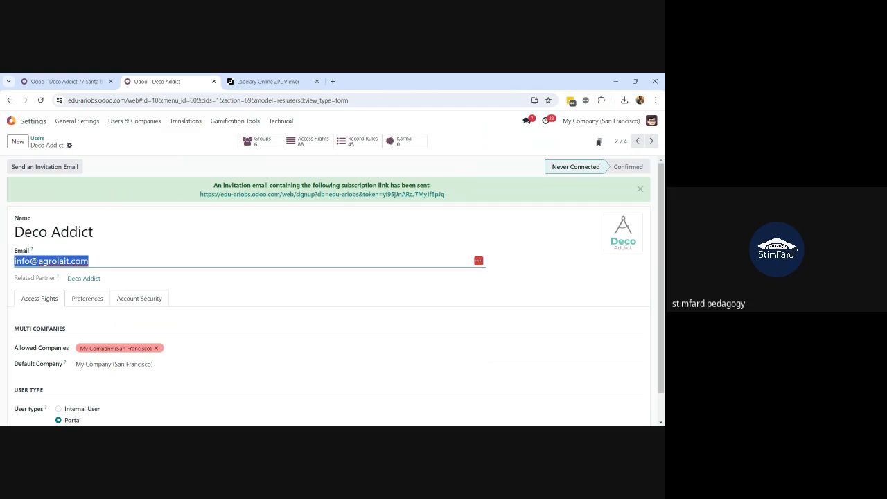
key(alt+Tab)
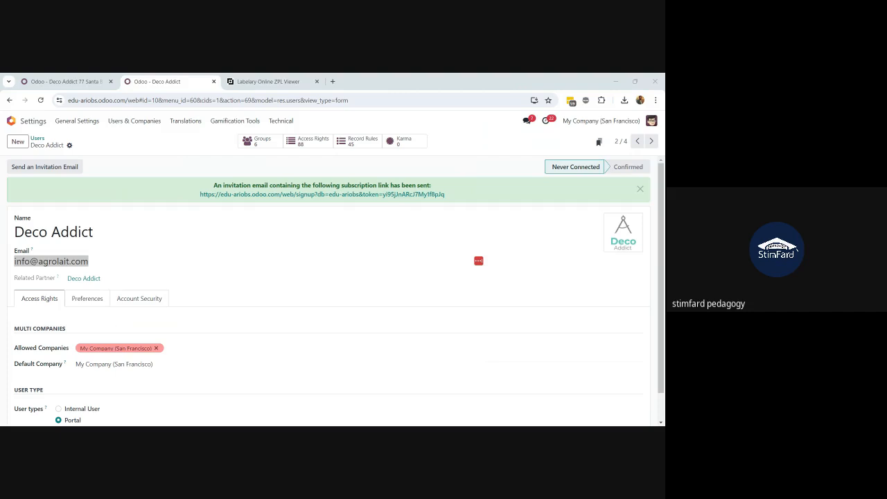
key(alt+Tab)
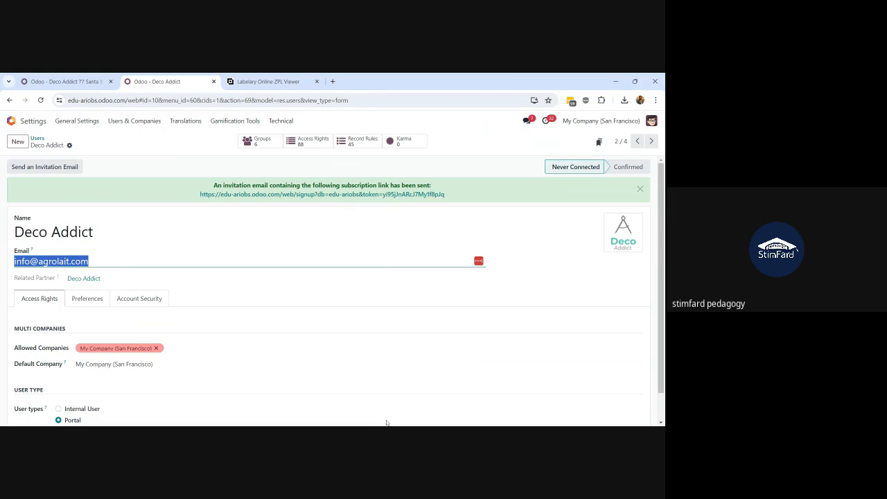
key(alt+Tab)
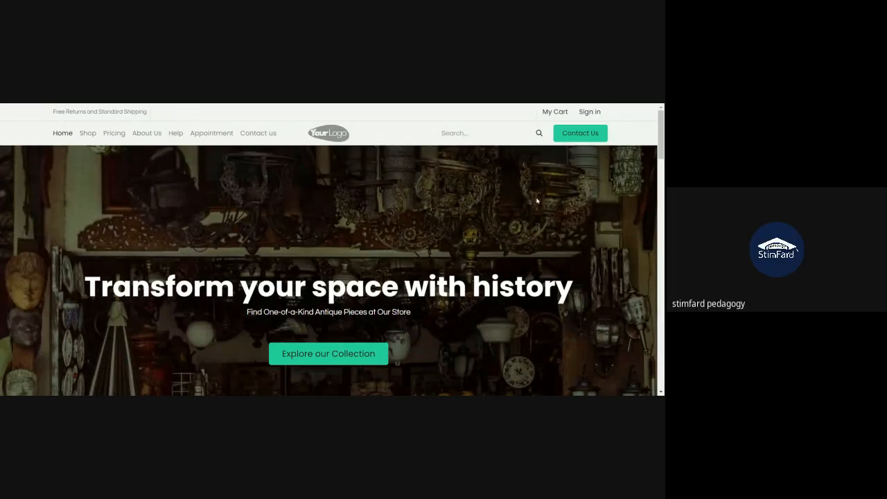
Sign into the customer portal with Deco Addict's login email and password
click(588, 112)
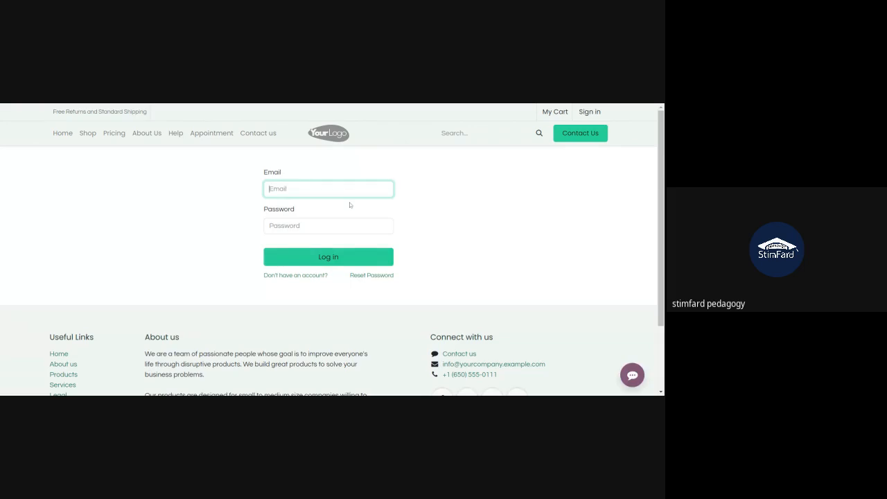
text(https://edu-ariobs.odoo.com/)
key(BackSpace)
key(BackSpace)
key(BackSpace)
key(BackSpace)
key(BackSpace)
key(BackSpace)
key(BackSpace)
key(BackSpace)
key(BackSpace)
key(BackSpace)
key(BackSpace)
key(BackSpace)
key(BackSpace)
key(BackSpace)
key(BackSpace)
key(BackSpace)
key(BackSpace)
key(BackSpace)
key(BackSpace)
key(BackSpace)
key(BackSpace)
key(BackSpace)
key(BackSpace)
key(BackSpace)
key(BackSpace)
key(BackSpace)
key(BackSpace)
key(BackSpace)
key(ctrl+v)
click(298, 226)
text(•••)
click(313, 264)
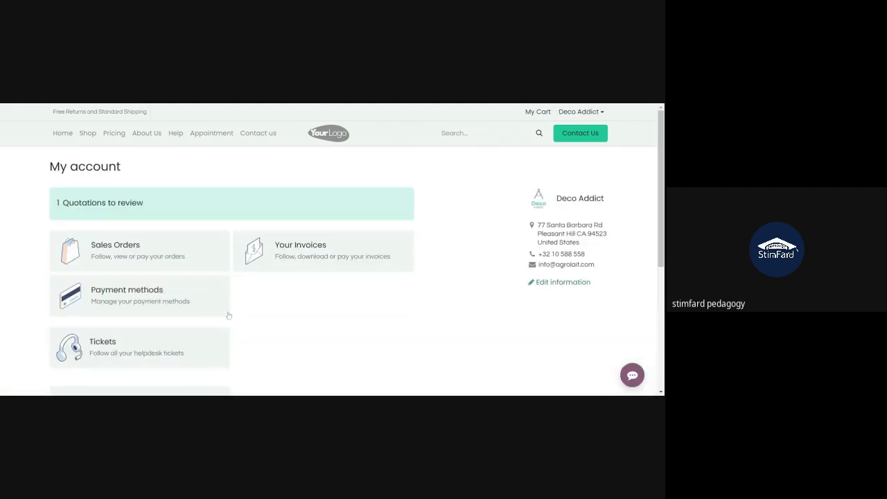
From the account overview, open the '1 Quotations to review' list showing S00050
click(153, 264)
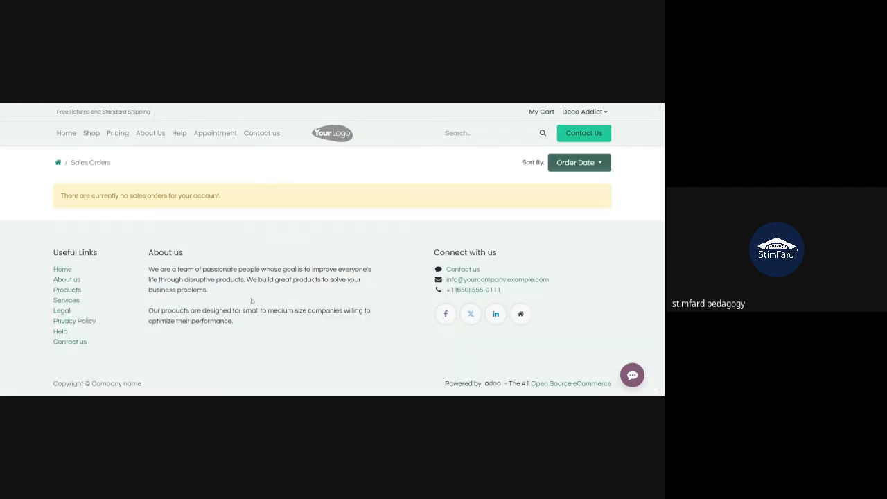
click(59, 162)
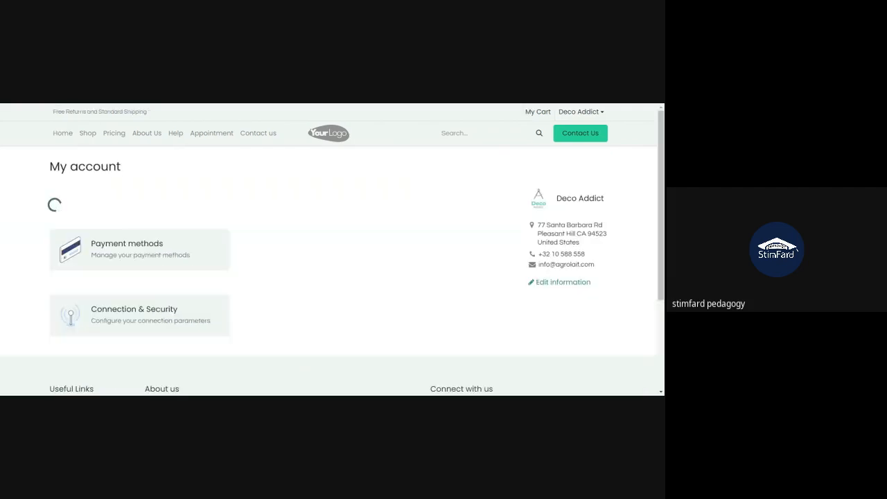
scroll(332, 250, down, 3)
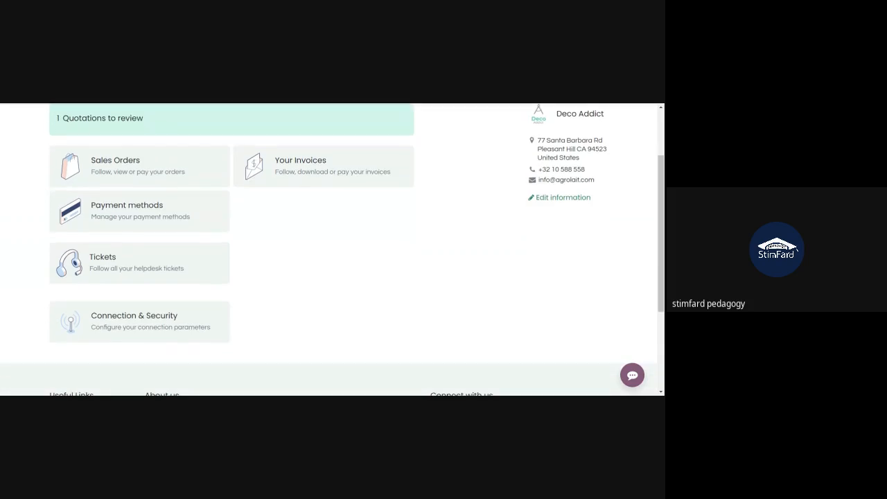
scroll(332, 250, up, 2)
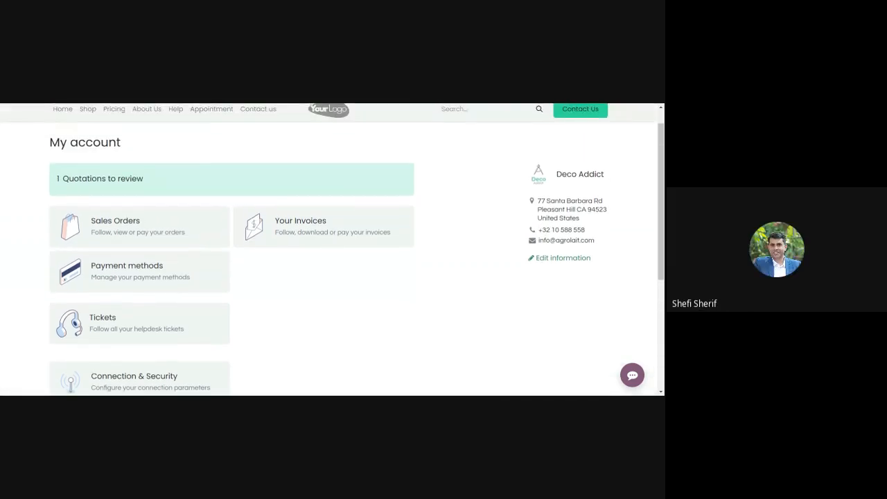
click(70, 182)
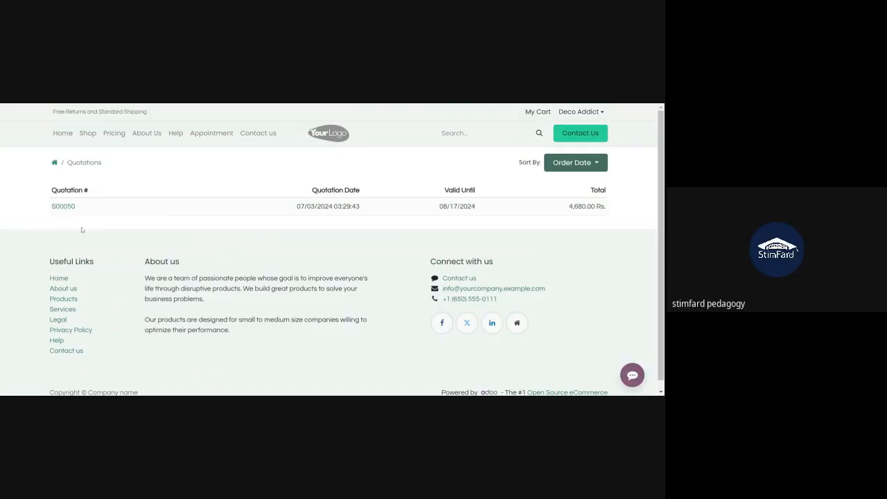
Open quotation S00050 in the portal and scroll down to its Communication history
click(63, 206)
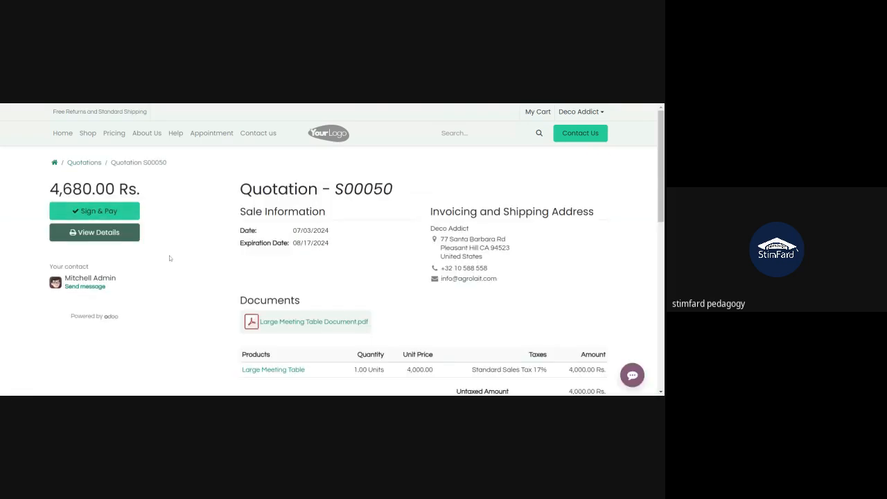
scroll(170, 258, down, 3)
scroll(170, 259, up, 3)
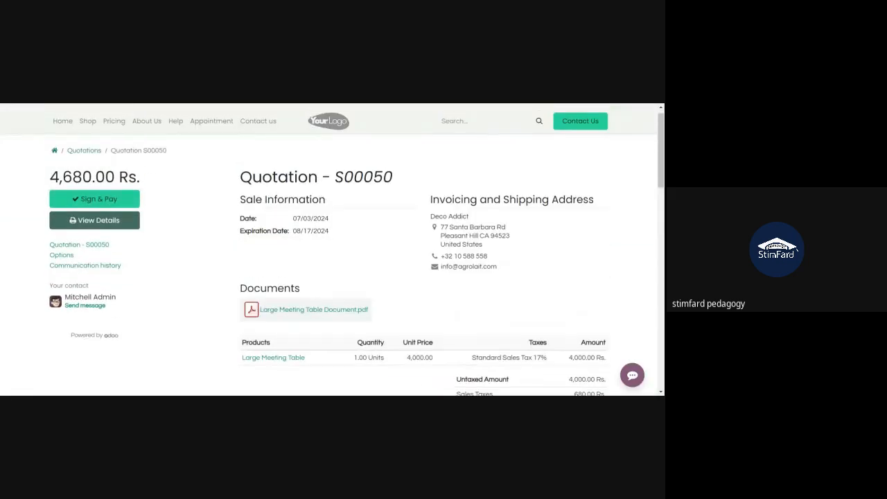
scroll(230, 247, down, 4)
scroll(229, 245, down, 5)
scroll(229, 245, up, 5)
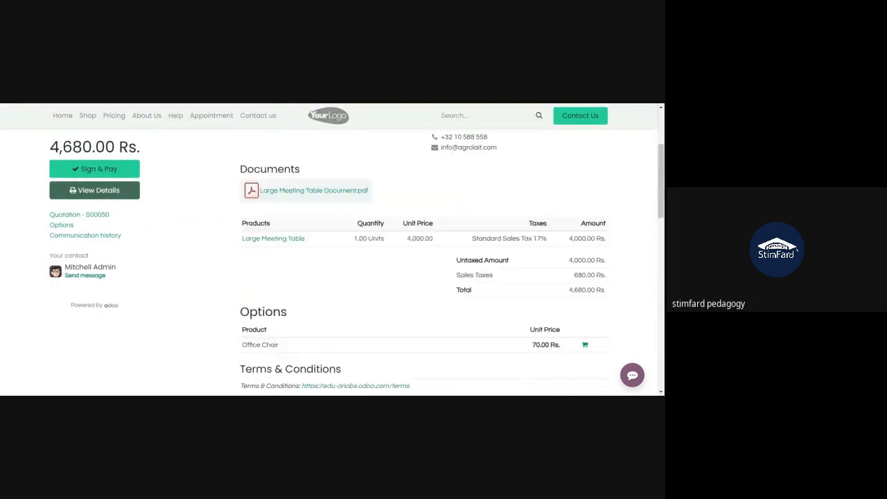
scroll(403, 271, up, 5)
scroll(404, 273, down, 4)
scroll(404, 273, down, 1)
scroll(404, 273, down, 2)
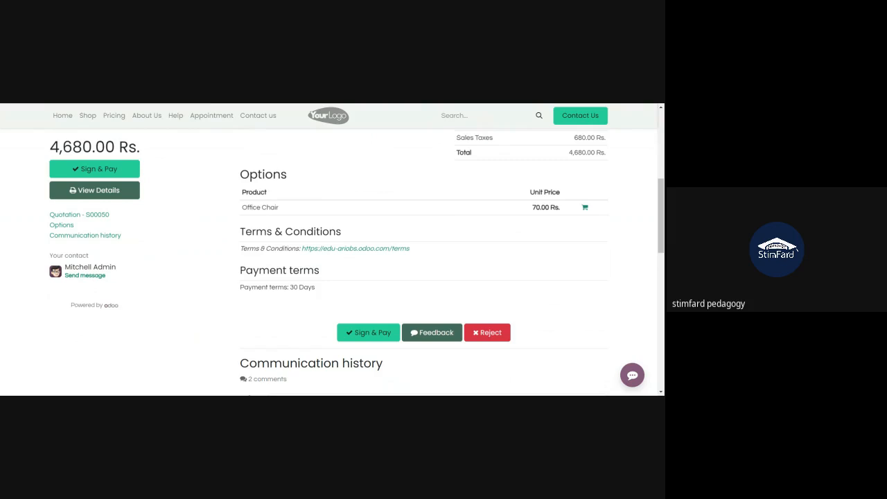
scroll(404, 274, down, 2)
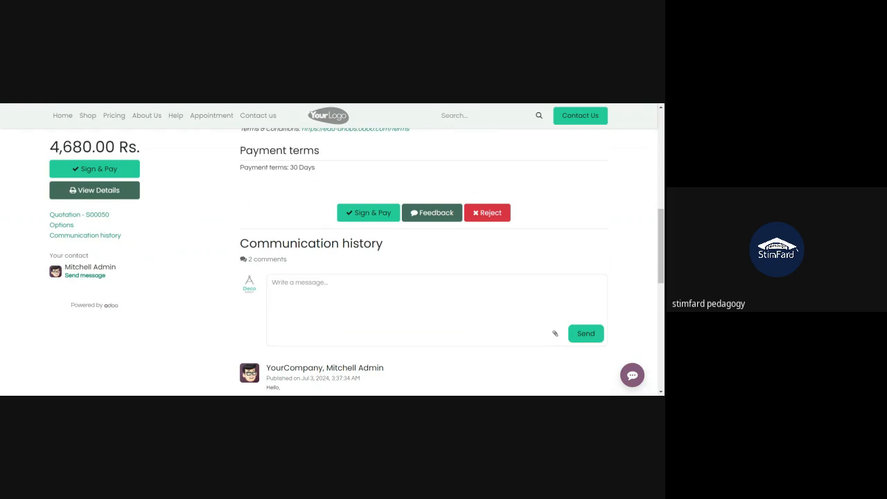
Post the comment 'I am good with this' on the quotation
click(272, 282)
text(I am good with this)
click(586, 335)
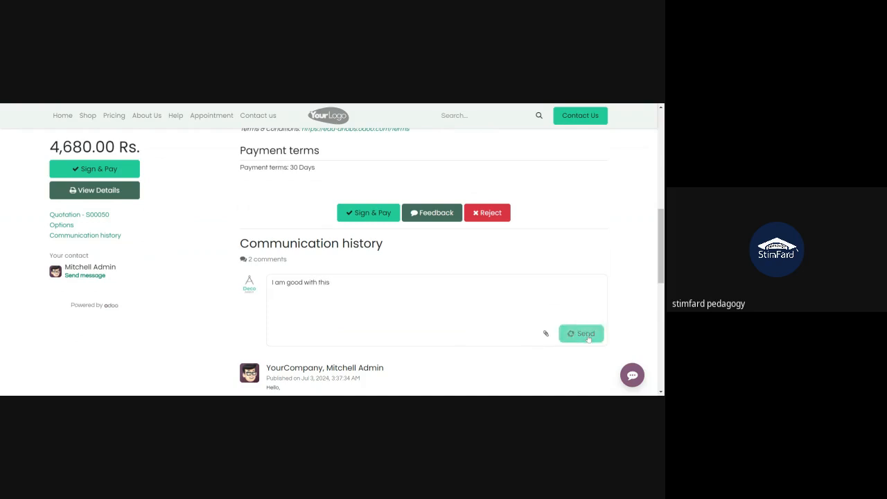
scroll(574, 255, up, 2)
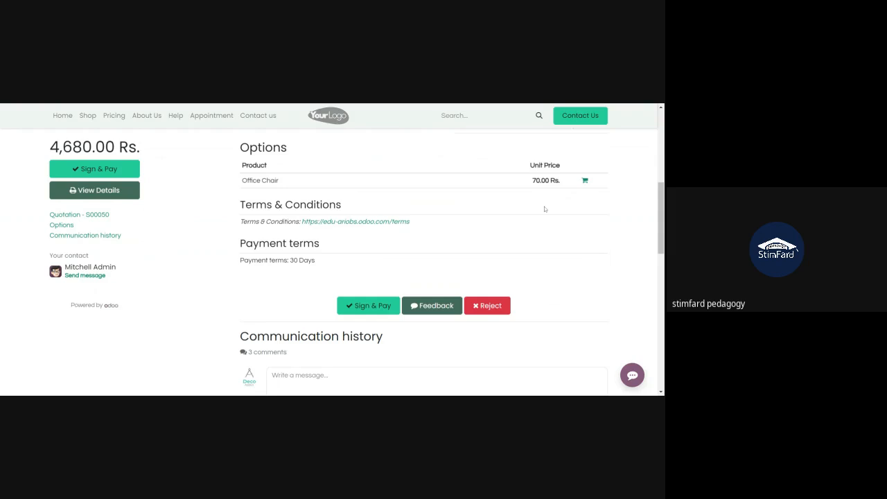
scroll(443, 184, up, 2)
scroll(443, 184, up, 1)
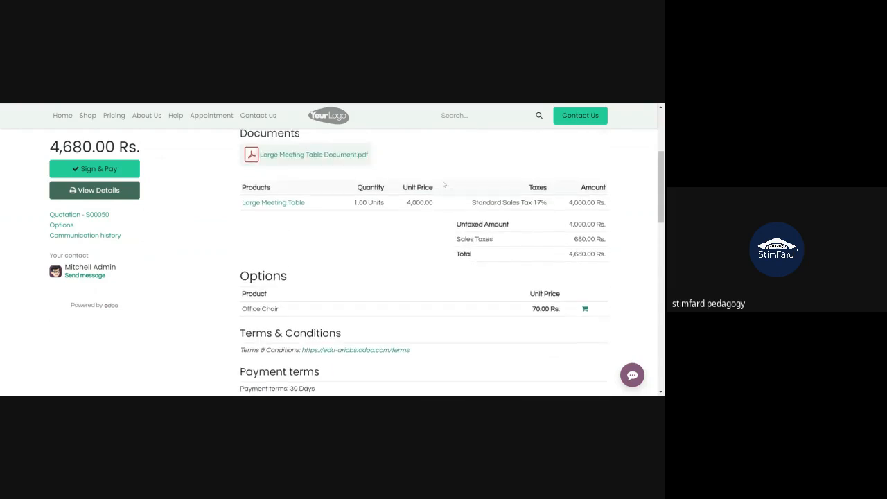
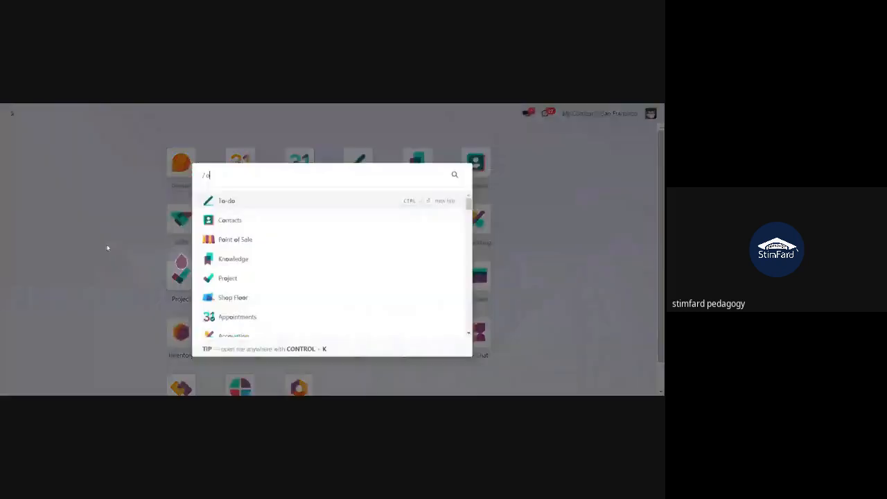
Filter the sales orders by 'deco' and switch to the Quotations list
key(Return)
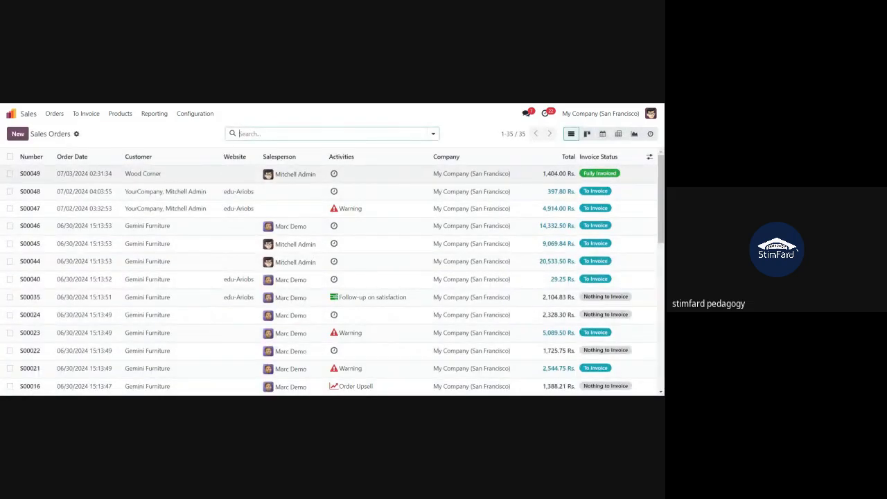
text(deco)
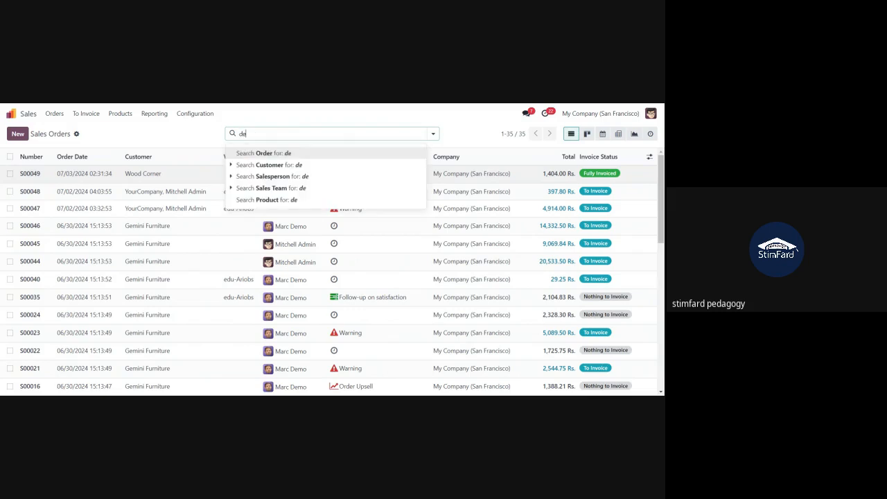
key(Return)
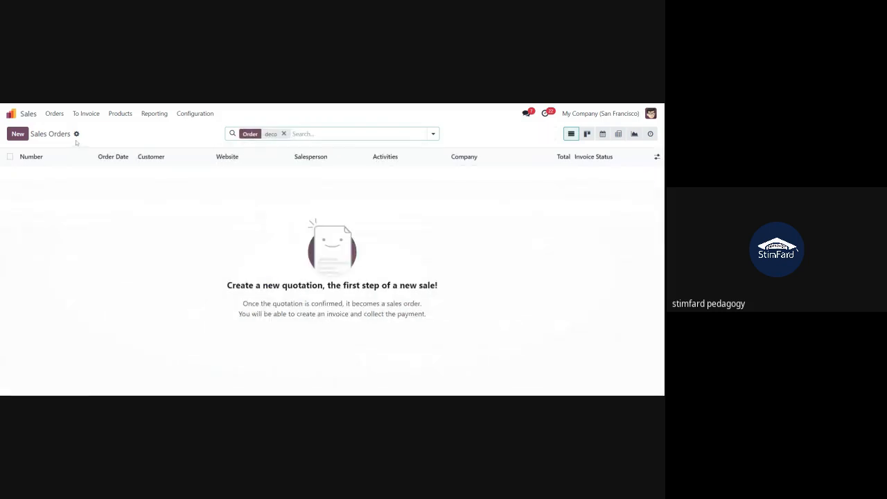
click(54, 113)
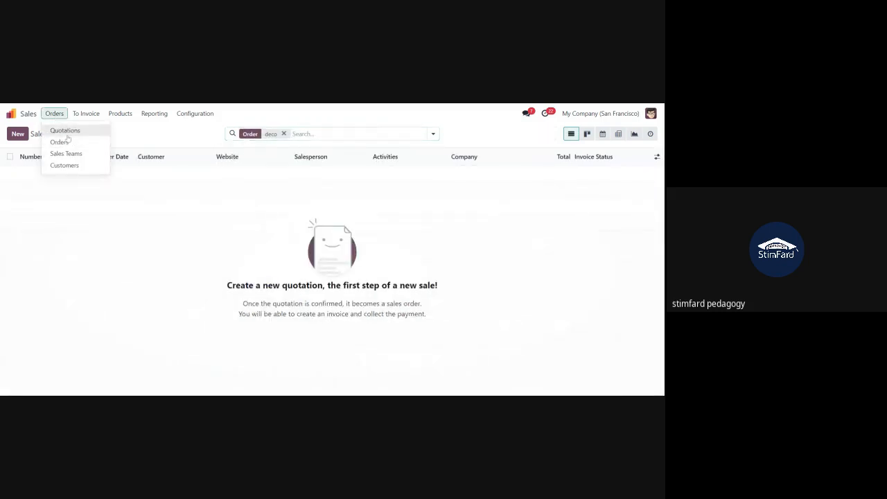
click(69, 143)
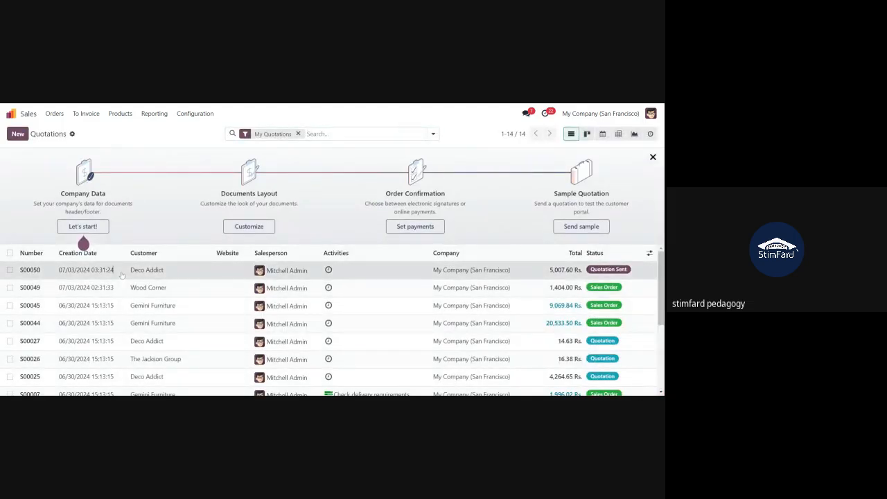
Open quotation S00050 for Deco Addict and view it on the customer portal, totalling 5,007.60 Rs
click(122, 275)
scroll(119, 276, down, 1)
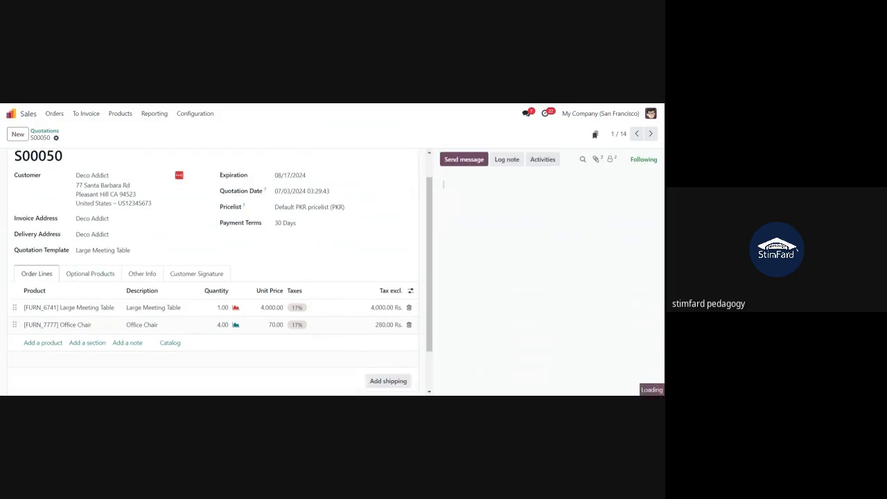
click(78, 275)
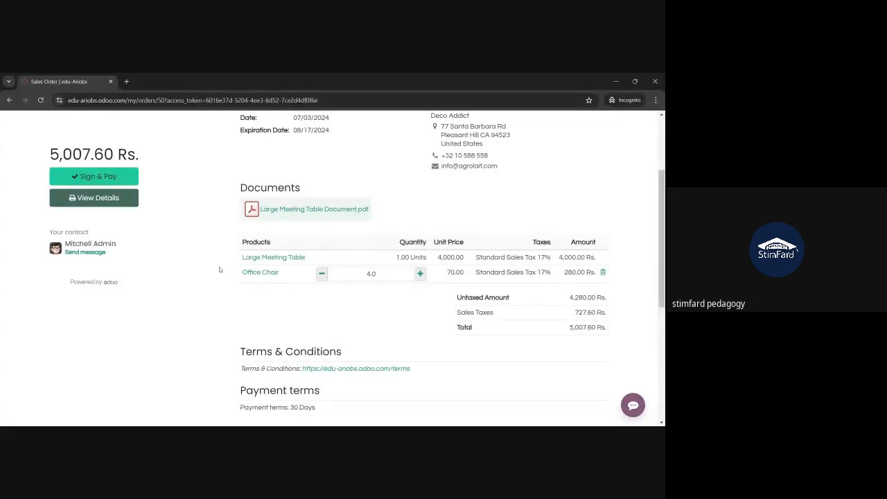
Set the portal Office Chair quantity to 3, then bring up the 5,007.60 Rs. Sign & Pay confirmation
scroll(219, 270, up, 3)
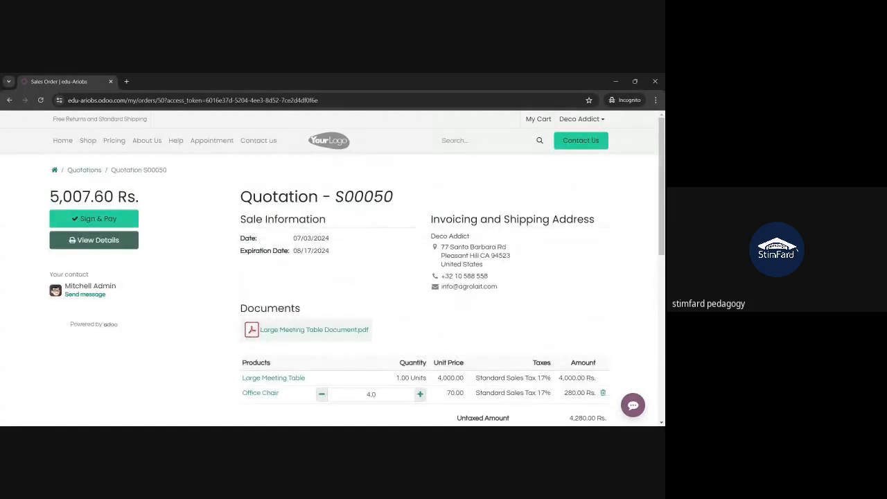
scroll(567, 346, down, 2)
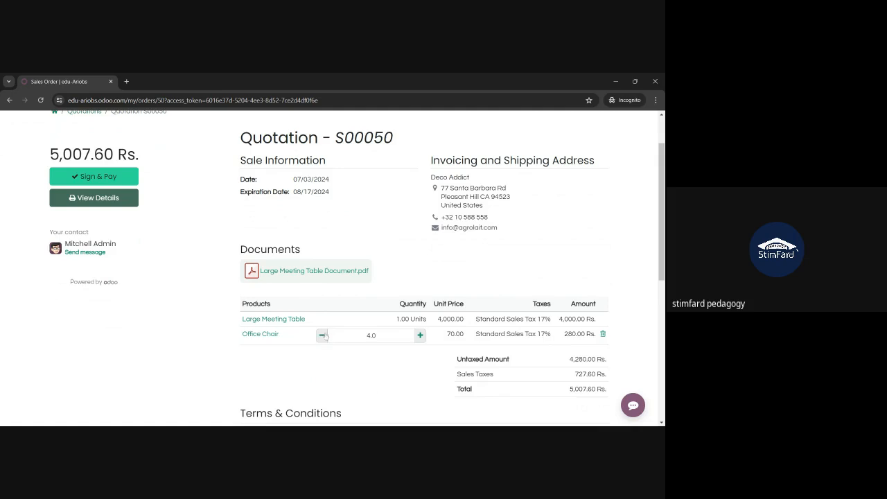
double_click(371, 335)
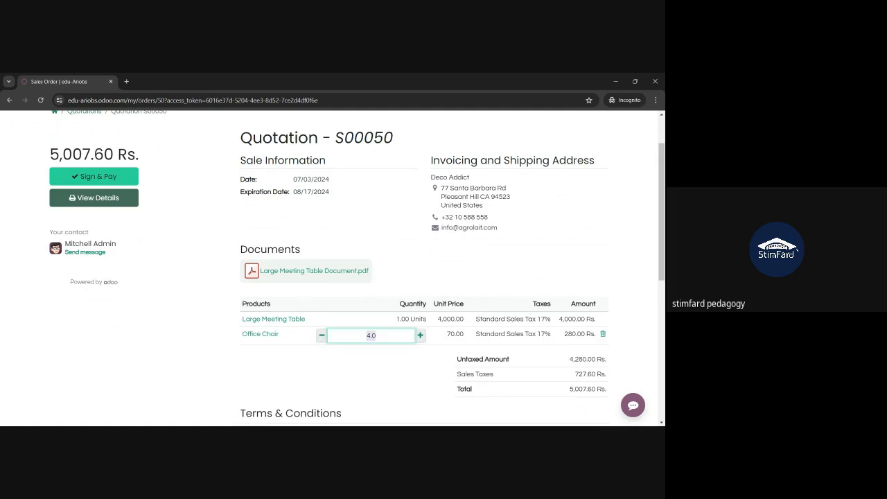
text(3)
key(Tab)
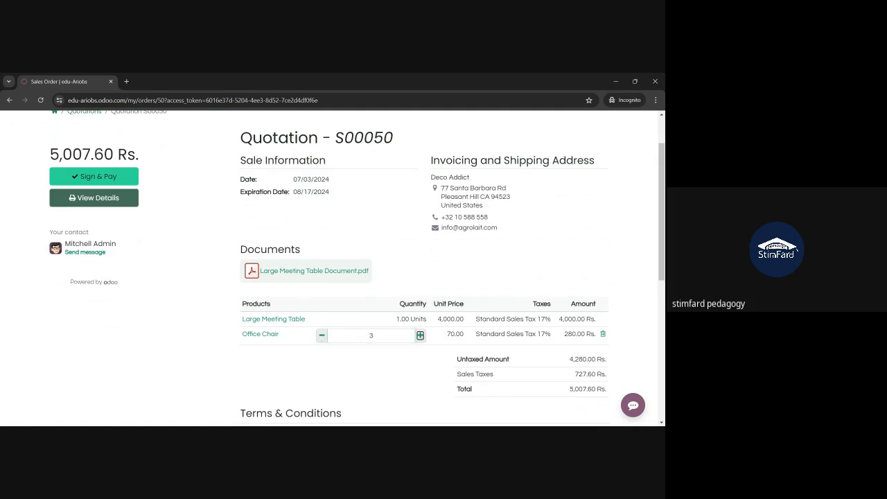
click(94, 178)
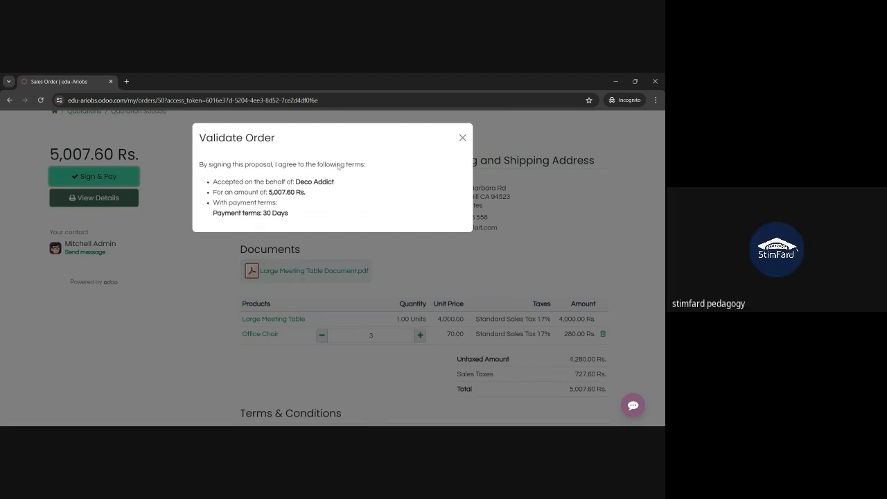
Close the Validate Order dialog and reload quotation S00050, which shows 4.0 Office Chairs again
triple_click(292, 216)
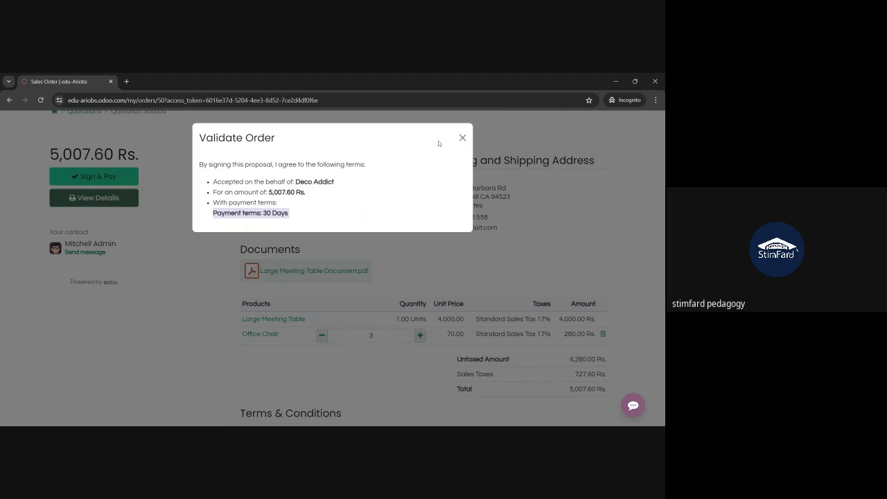
click(462, 138)
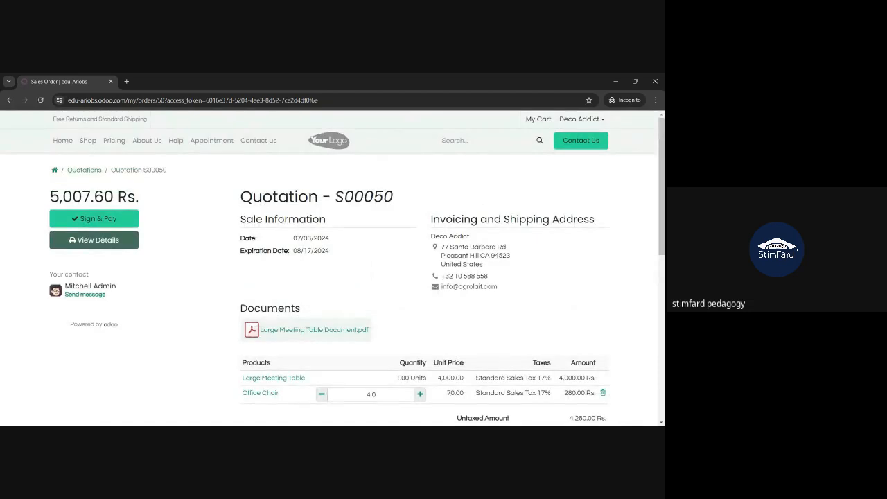
click(101, 220)
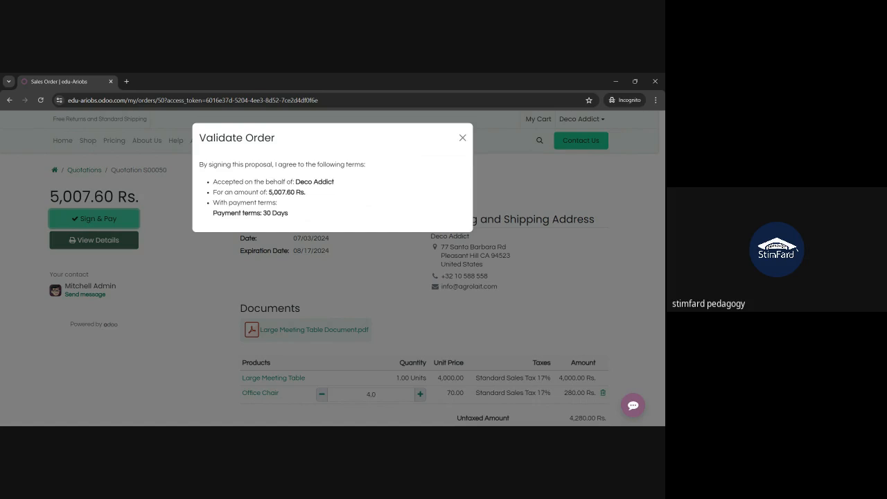
key(alt+Tab)
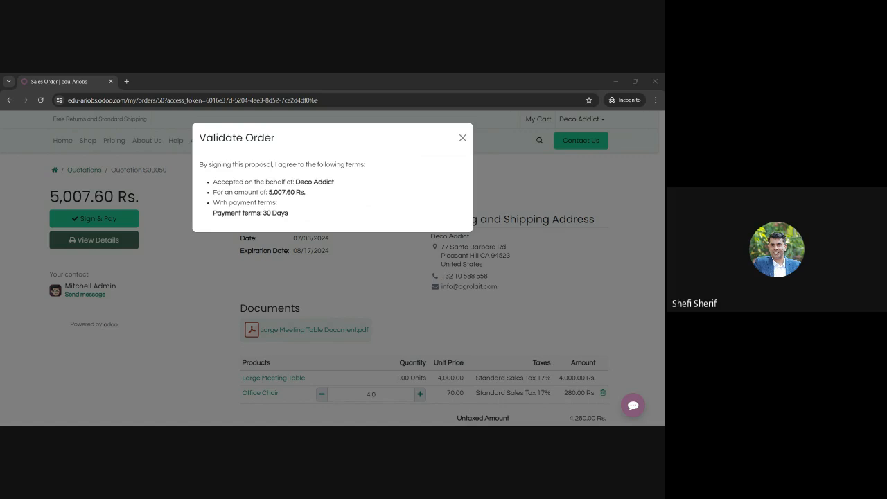
click(463, 138)
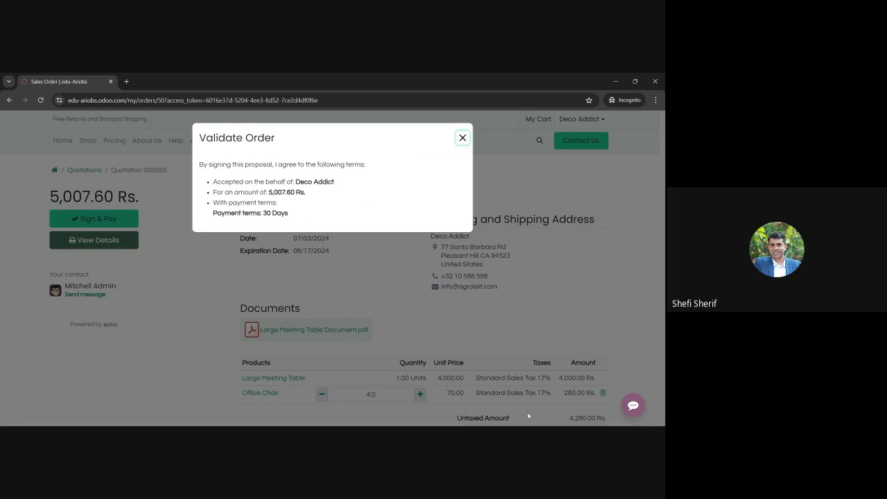
key(alt+Tab)
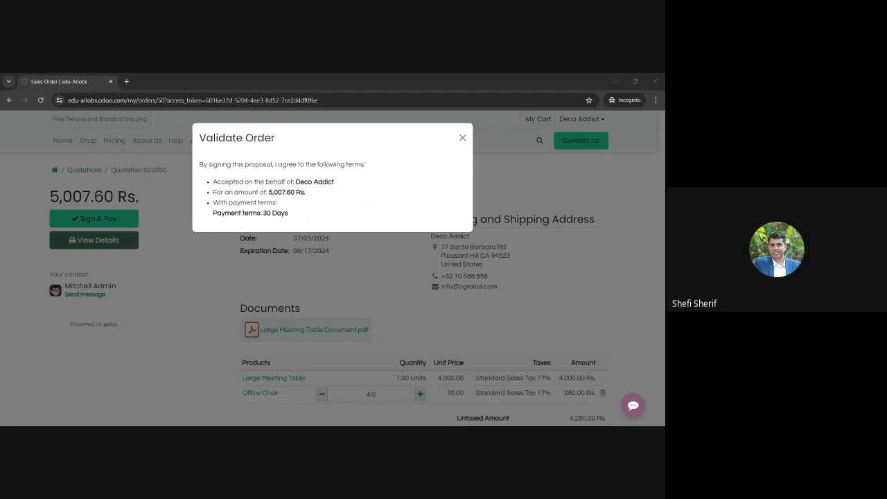
click(463, 139)
click(42, 100)
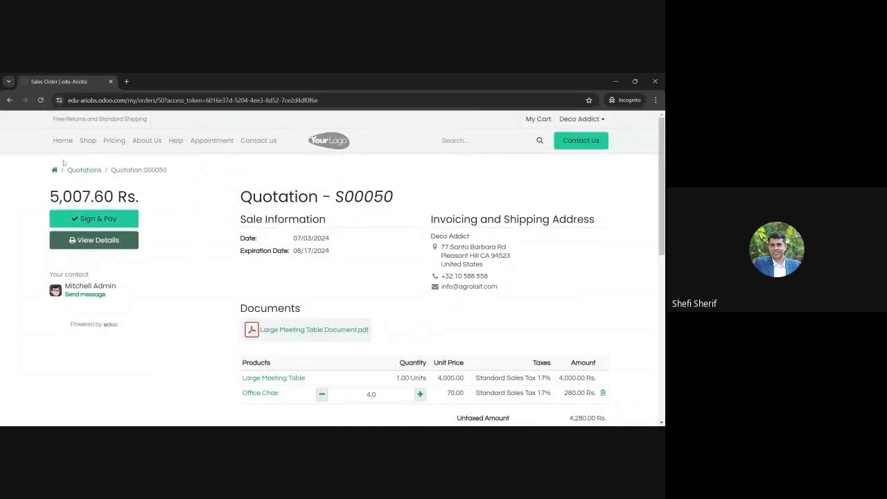
Sign quotation S00050 with a drawn signature using Accept & Sign
click(72, 220)
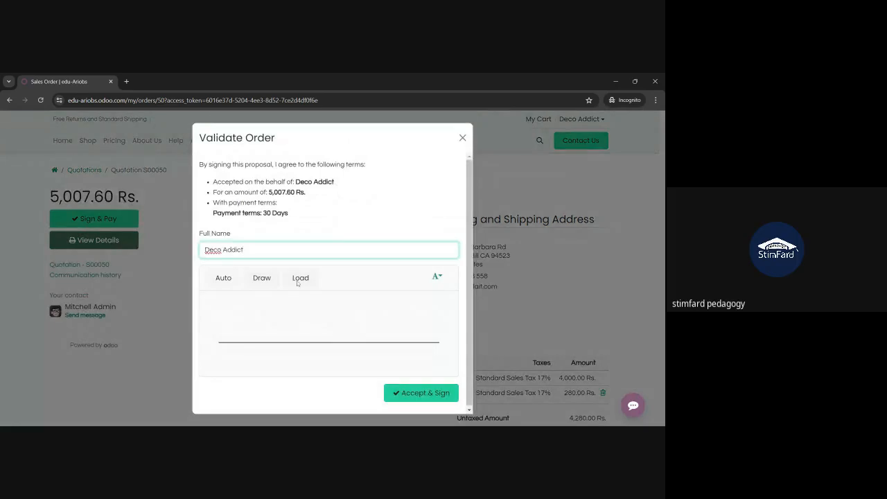
mouse_move(256, 310)
mouse_down()
mouse_move(315, 329)
mouse_move(291, 320)
mouse_move(356, 320)
mouse_move(380, 331)
mouse_move(321, 335)
mouse_move(383, 341)
mouse_up()
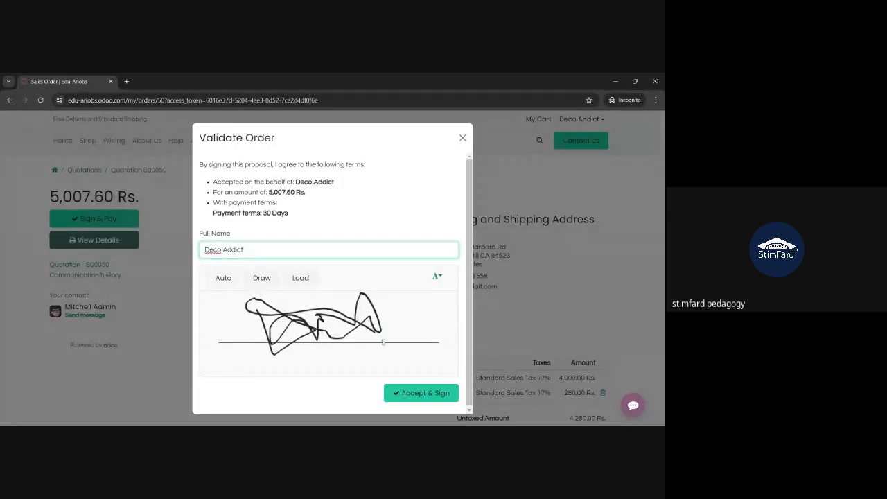
click(421, 393)
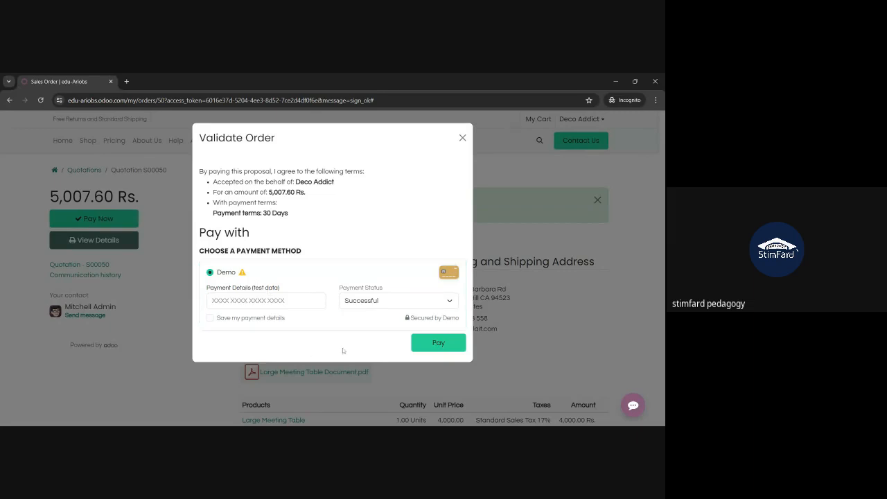
Pay the 5,007.60 Rs. order with the Demo test card number
click(266, 301)
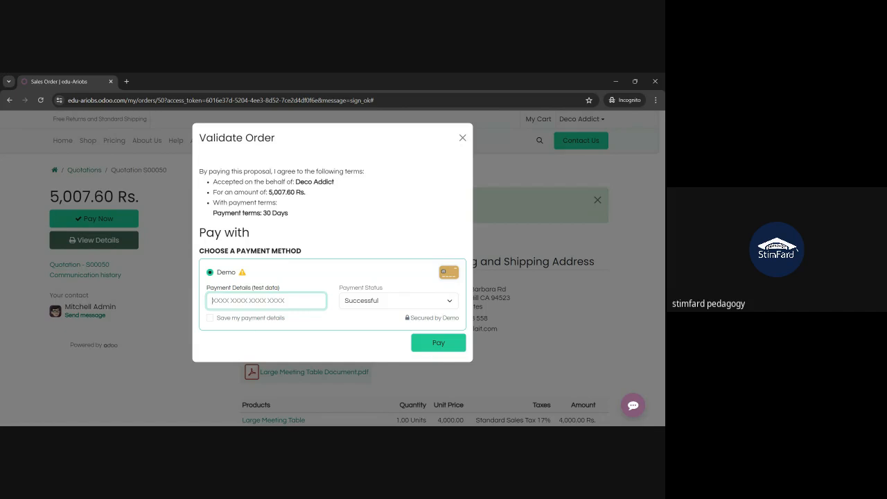
text(42424242424242)
click(438, 343)
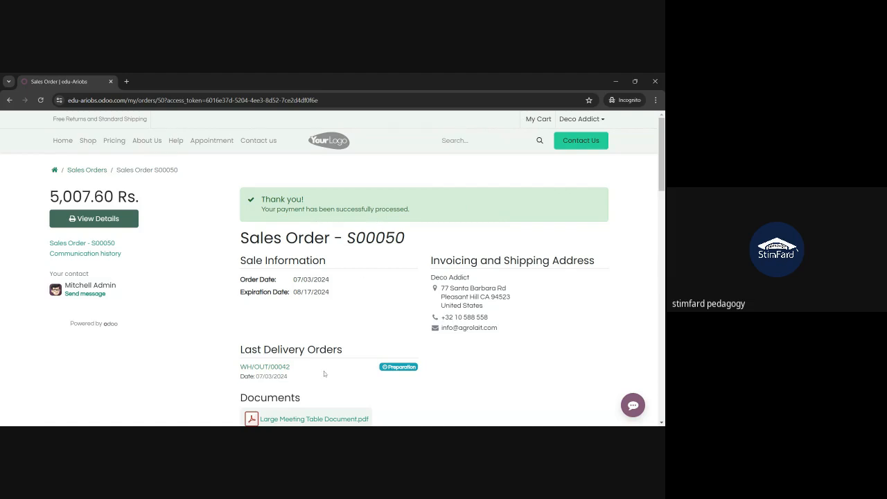
Scroll through the paid order's portal page, then switch to the Odoo backend apps menu
scroll(323, 371, down, 5)
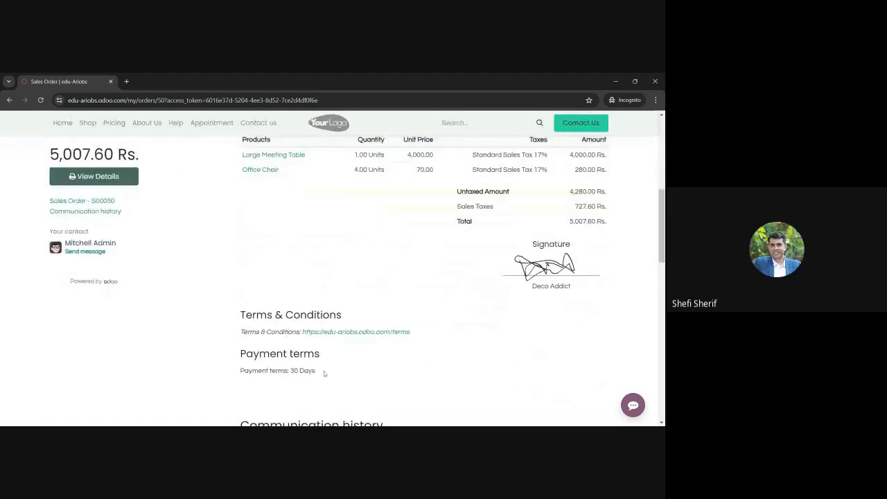
scroll(323, 373, down, 4)
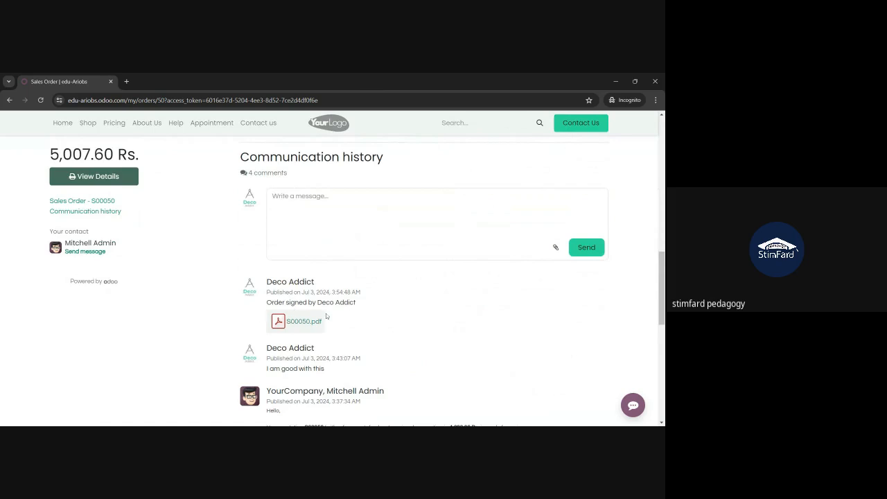
scroll(187, 301, up, 6)
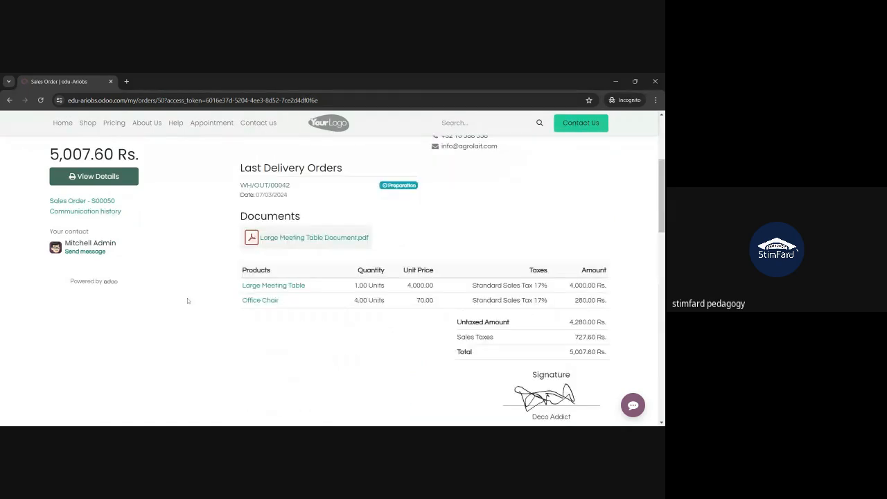
scroll(187, 301, up, 3)
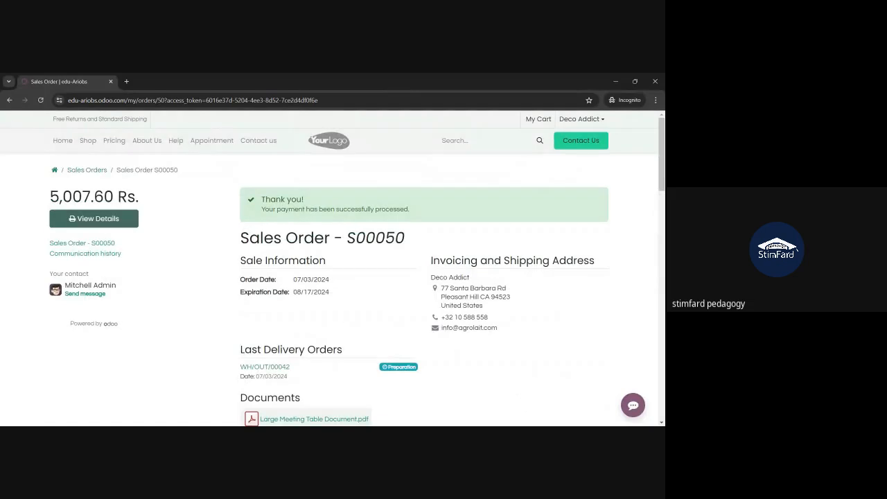
click(399, 433)
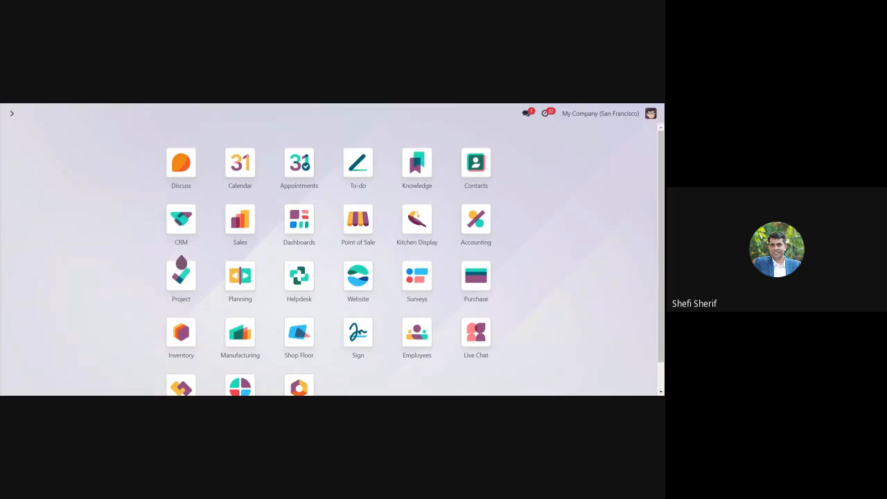
Open confirmed sales order S00050 for Deco Addict from the Sales orders list
text(order)
key(Return)
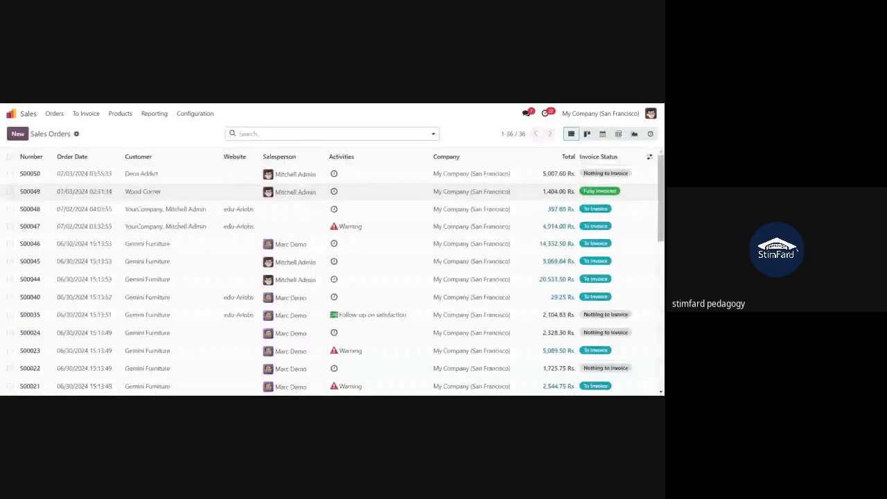
click(113, 177)
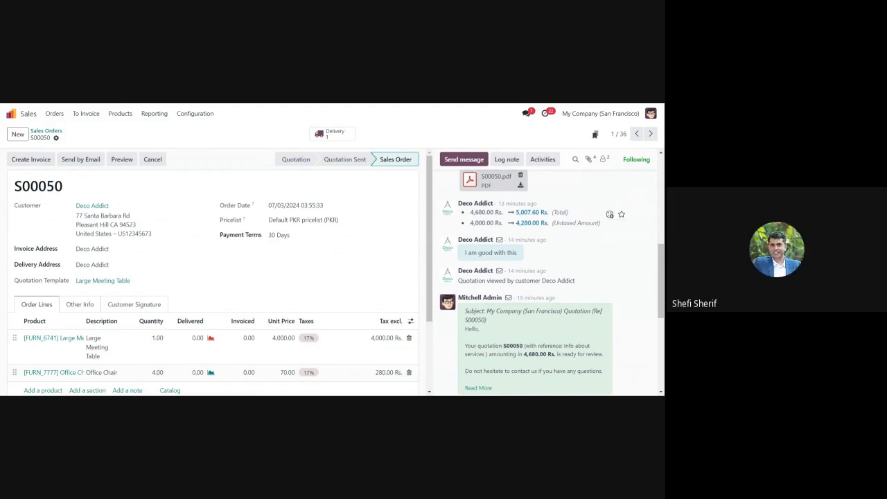
scroll(554, 239, up, 1)
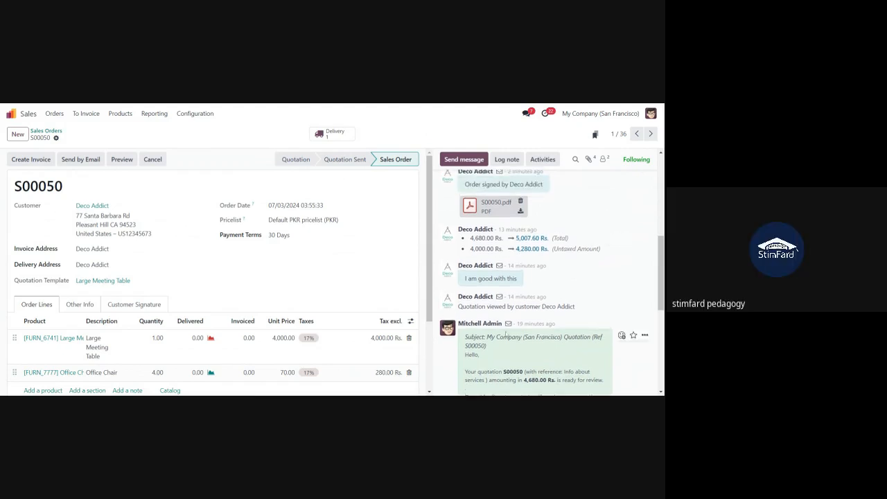
scroll(498, 332, down, 1)
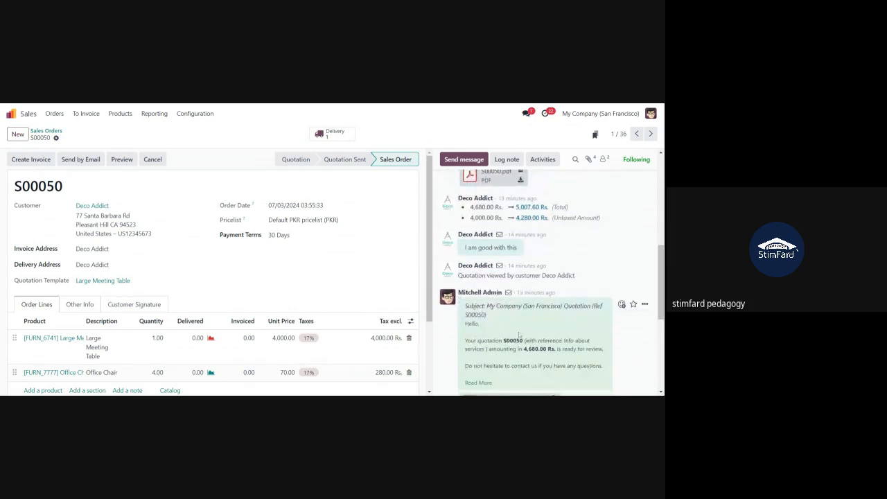
scroll(518, 317, down, 1)
scroll(548, 291, up, 1)
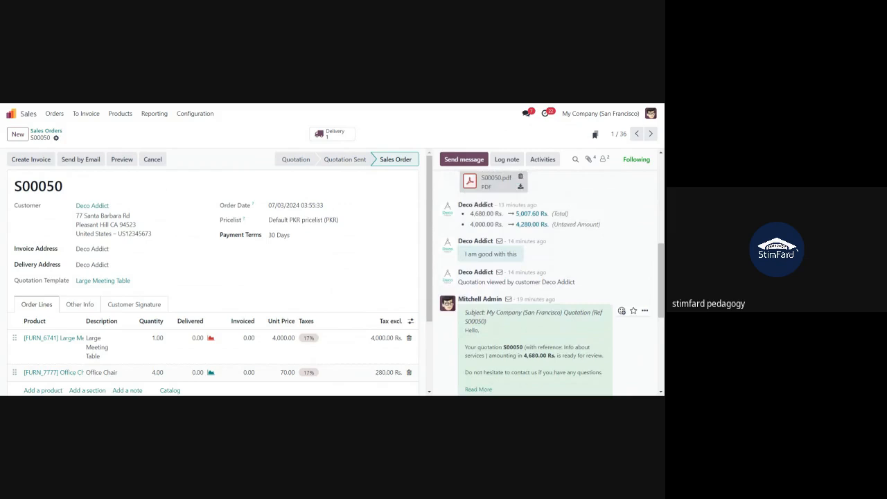
scroll(548, 292, up, 1)
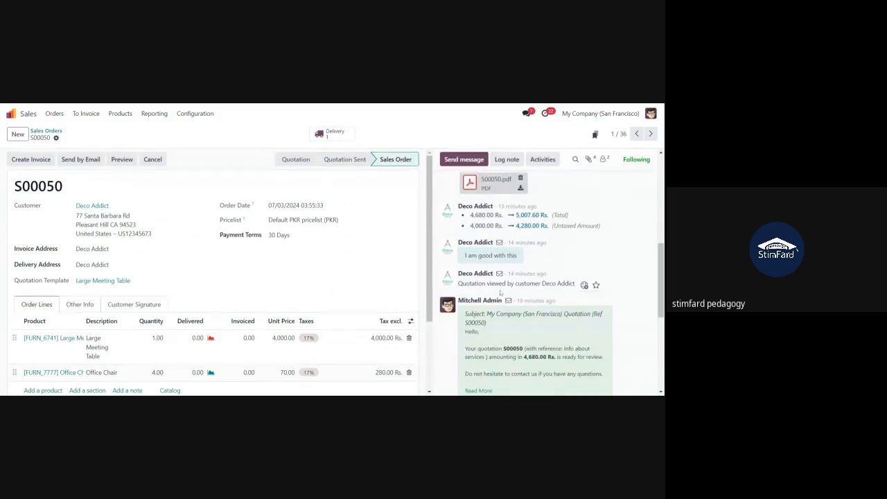
scroll(513, 292, up, 1)
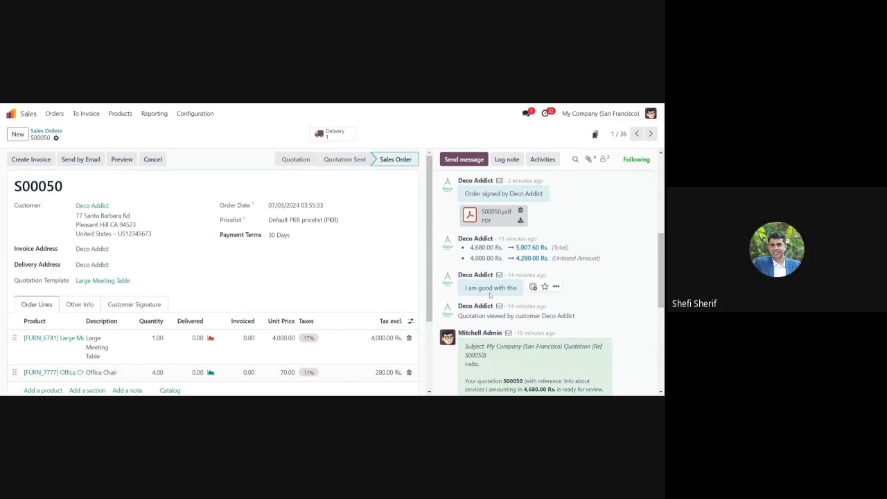
scroll(548, 284, up, 2)
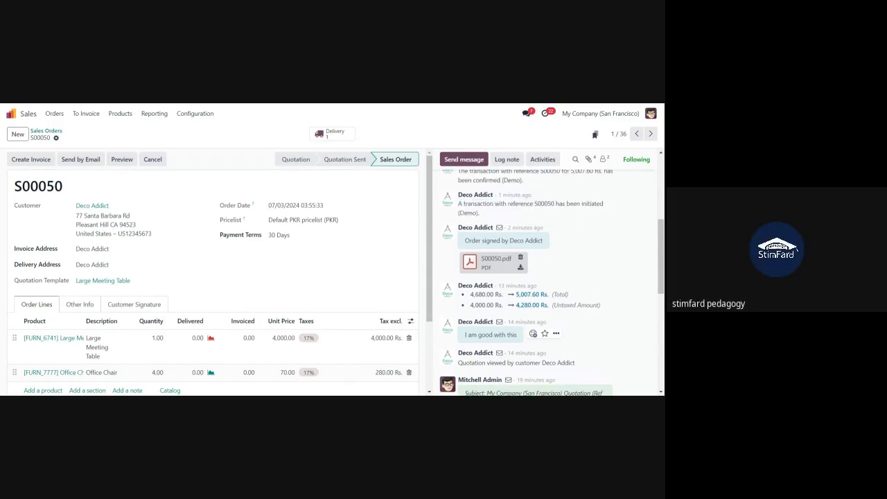
scroll(548, 277, up, 1)
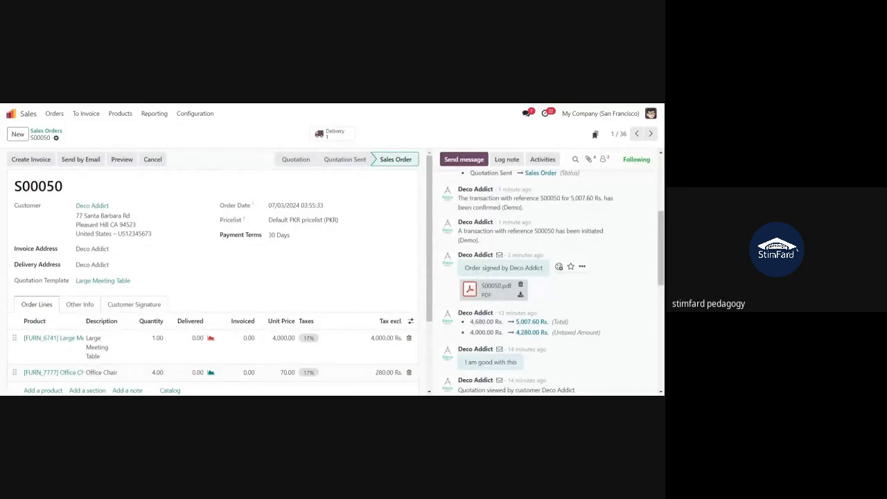
scroll(547, 277, up, 2)
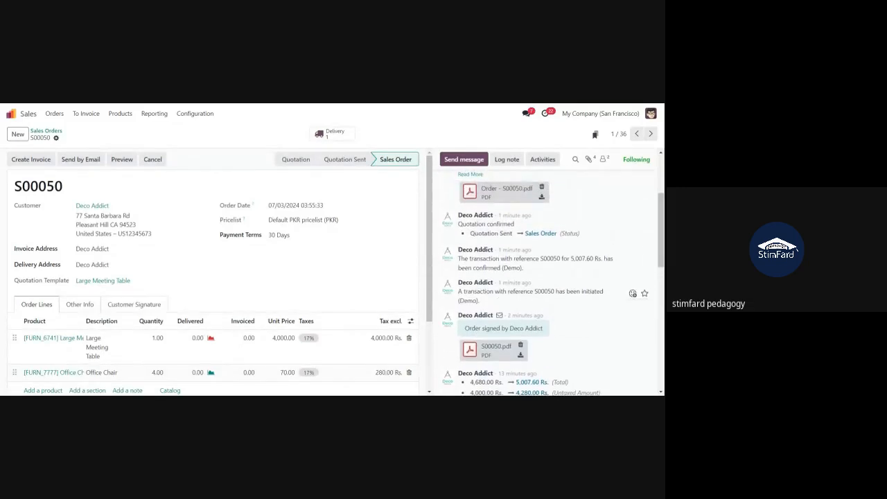
drag(538, 291, 560, 301)
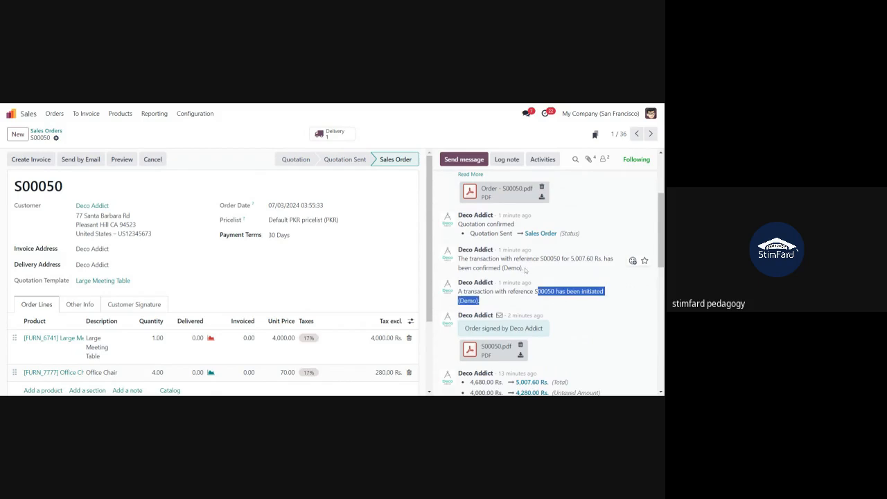
drag(526, 270, 458, 258)
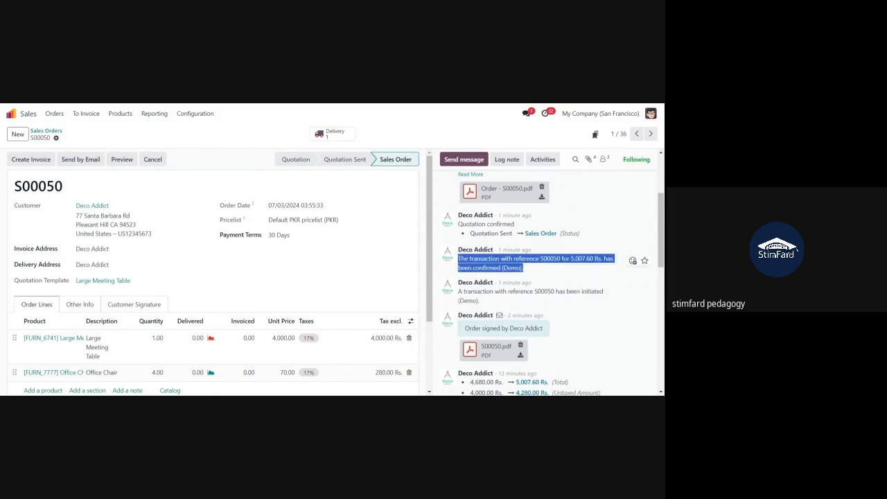
click(557, 268)
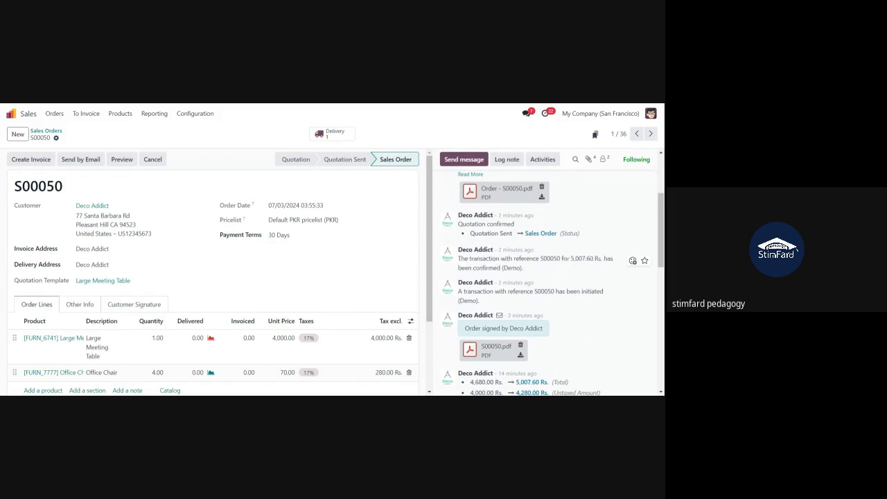
triple_click(551, 259)
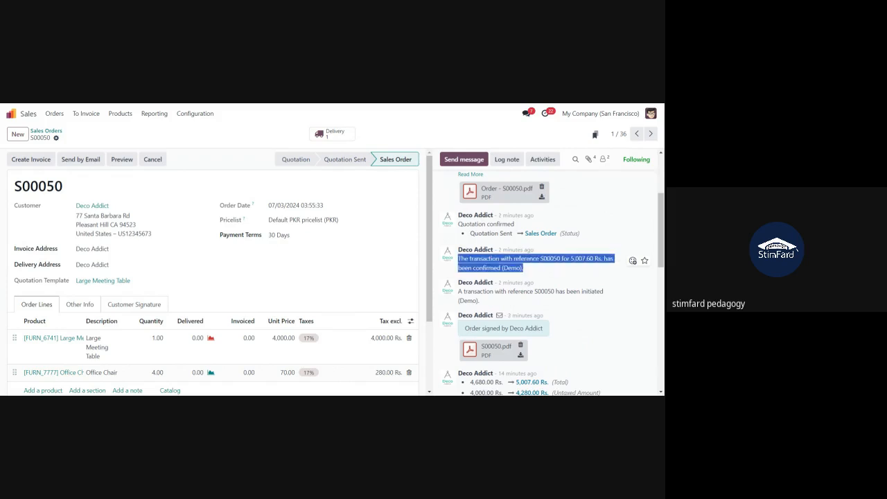
double_click(583, 259)
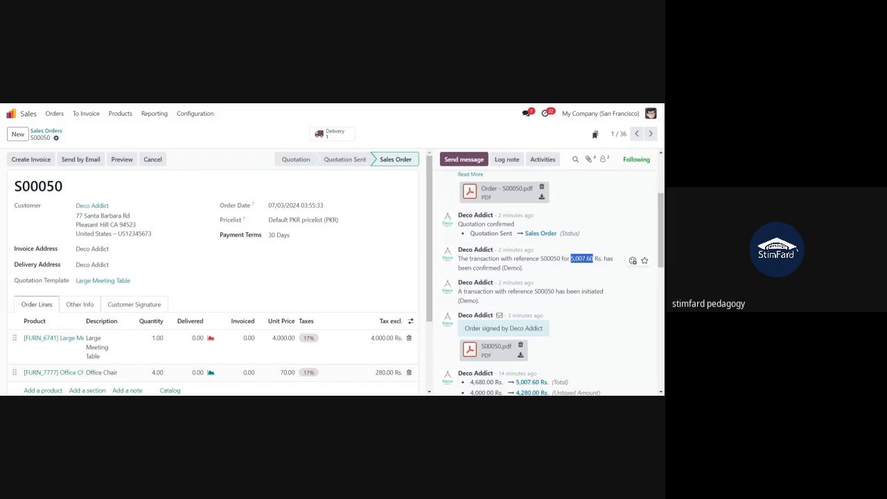
scroll(548, 284, up, 3)
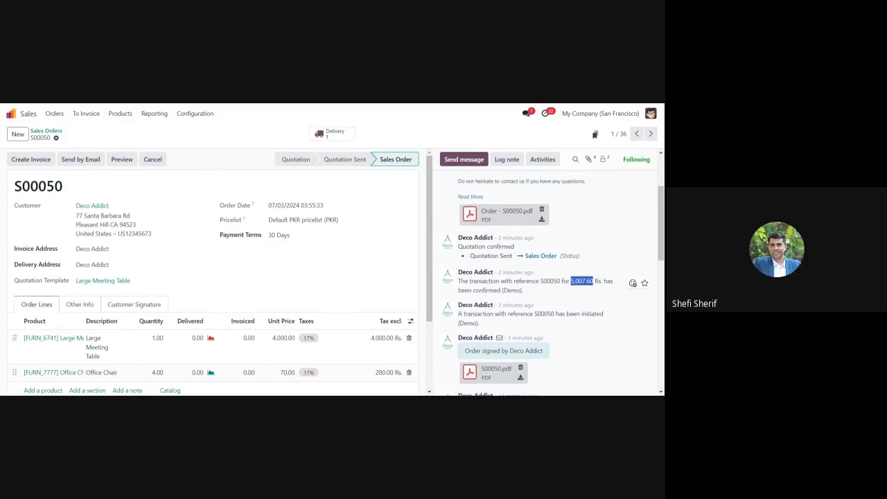
scroll(548, 277, up, 1)
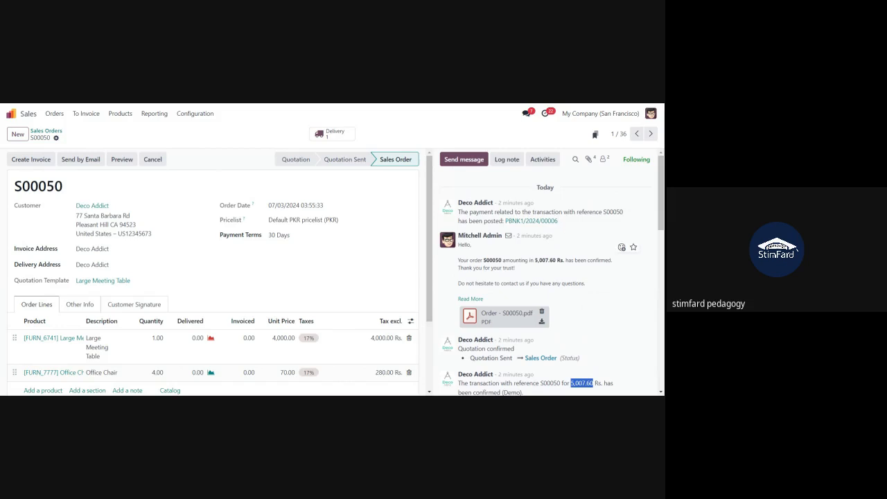
drag(558, 220, 509, 223)
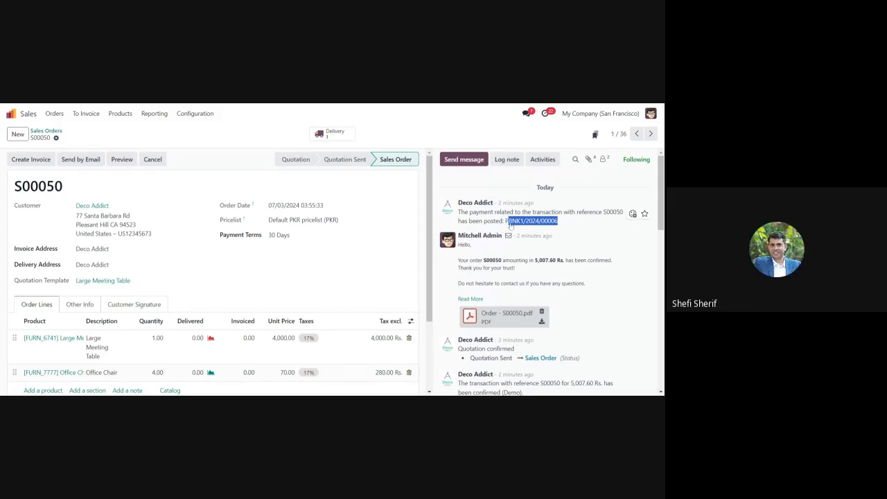
click(512, 224)
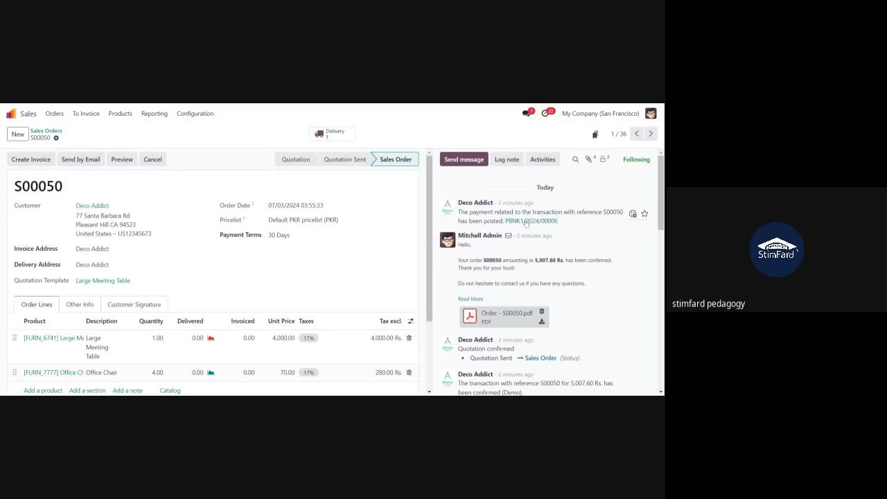
click(527, 225)
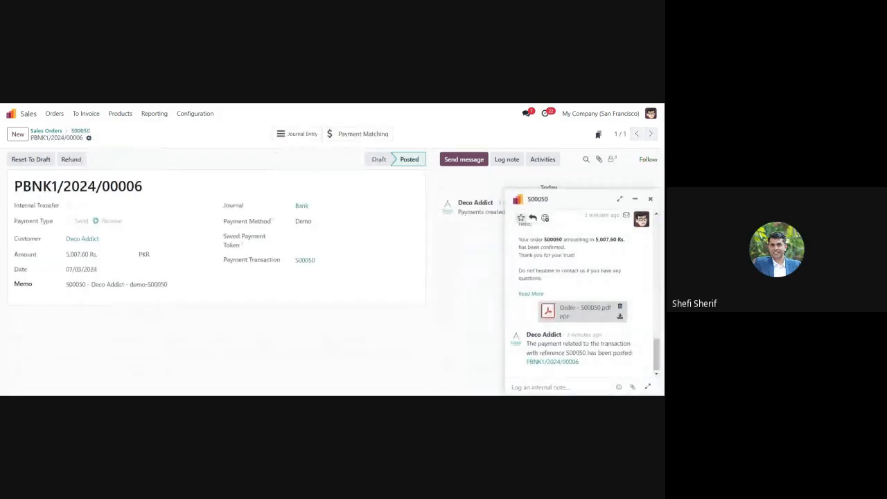
click(650, 199)
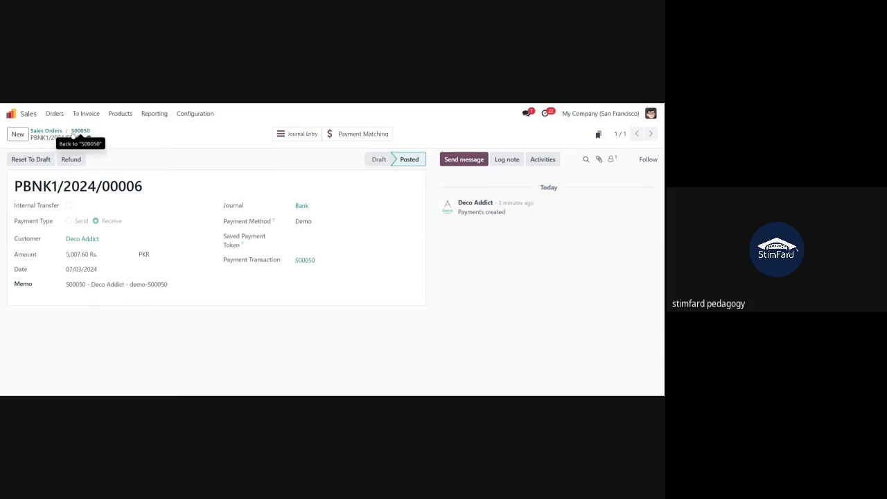
click(80, 131)
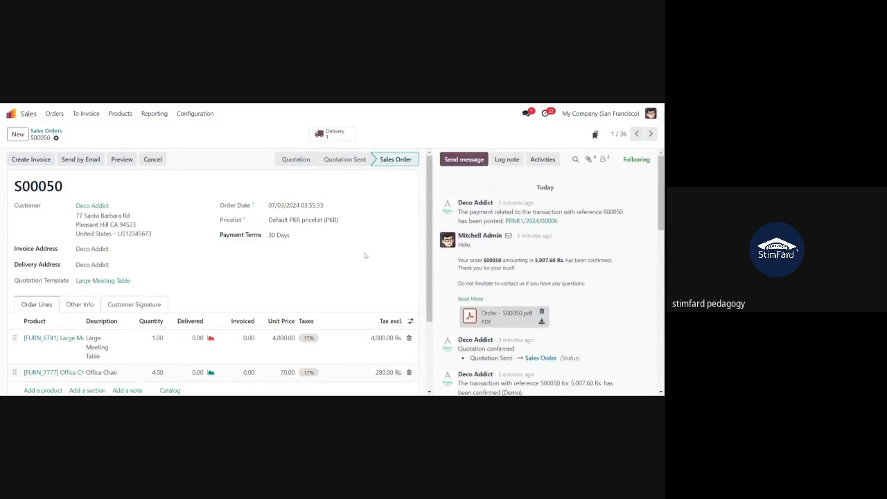
Widen the Product column in S00050's order lines so 'Large Meeting Table' reads in full
scroll(503, 278, down, 1)
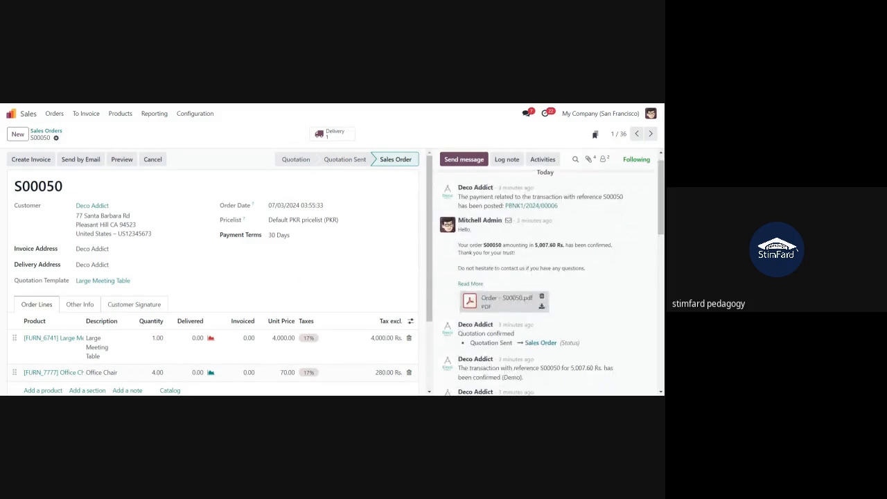
scroll(567, 296, down, 1)
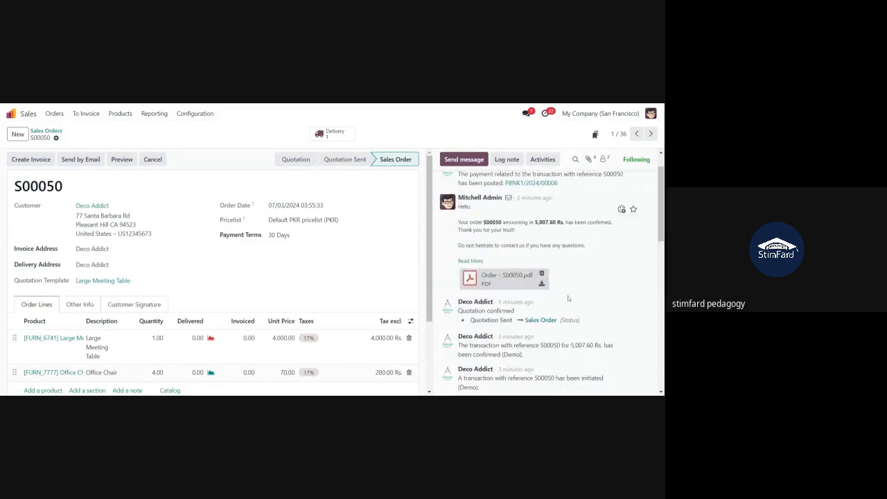
scroll(568, 295, up, 2)
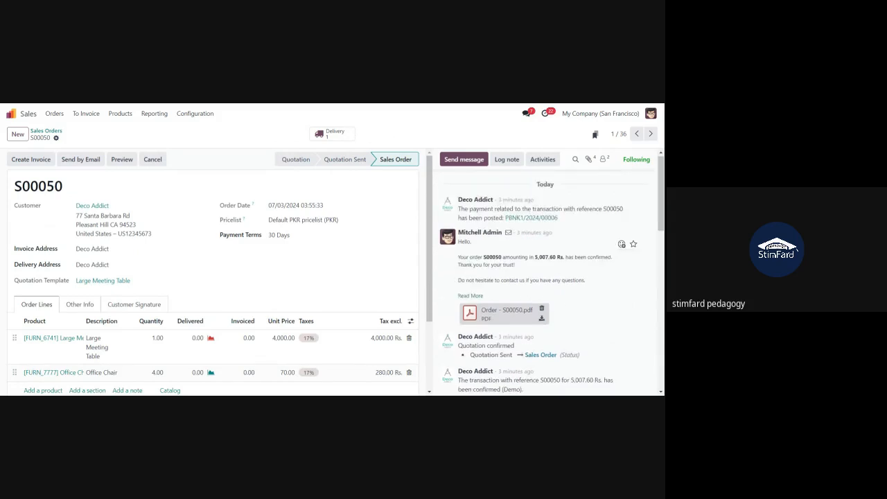
double_click(589, 257)
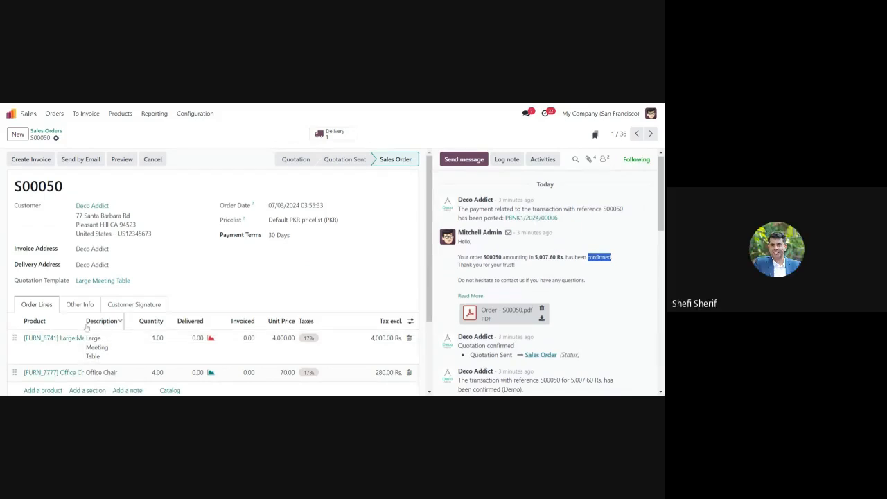
drag(85, 324, 114, 329)
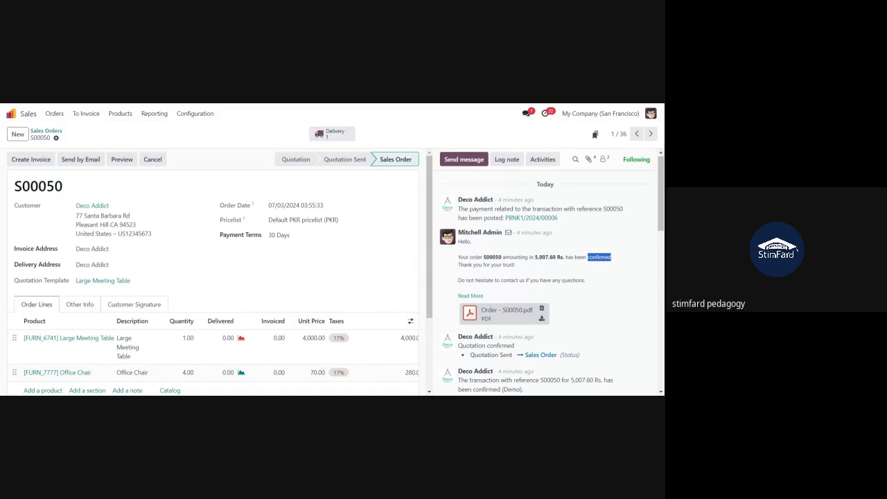
Open the Inventory app and list the 20 delivery orders to process
click(19, 116)
text(/inv)
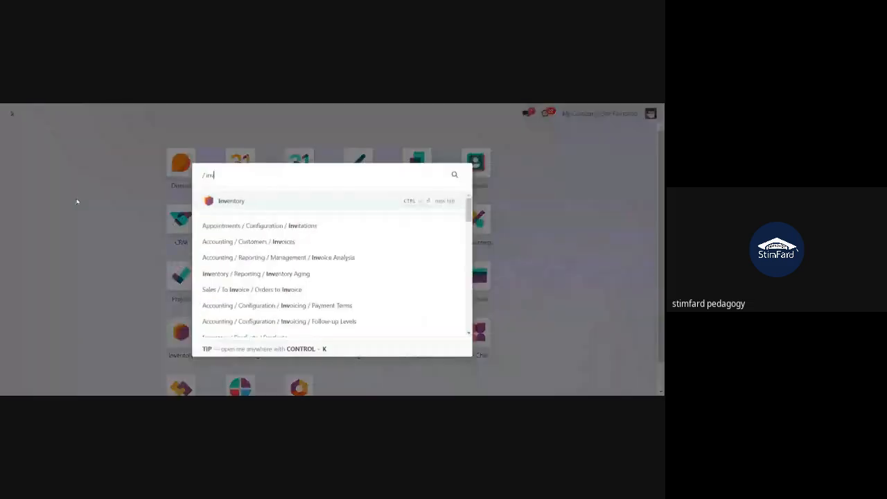
key(Return)
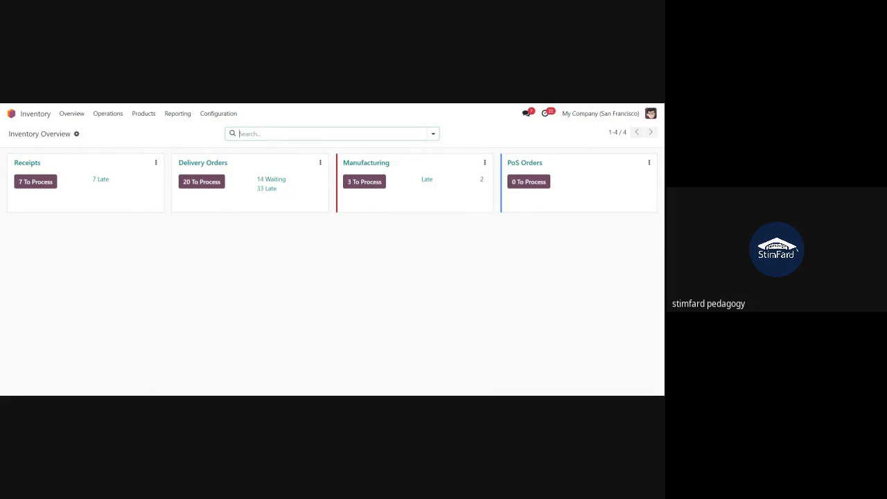
click(198, 187)
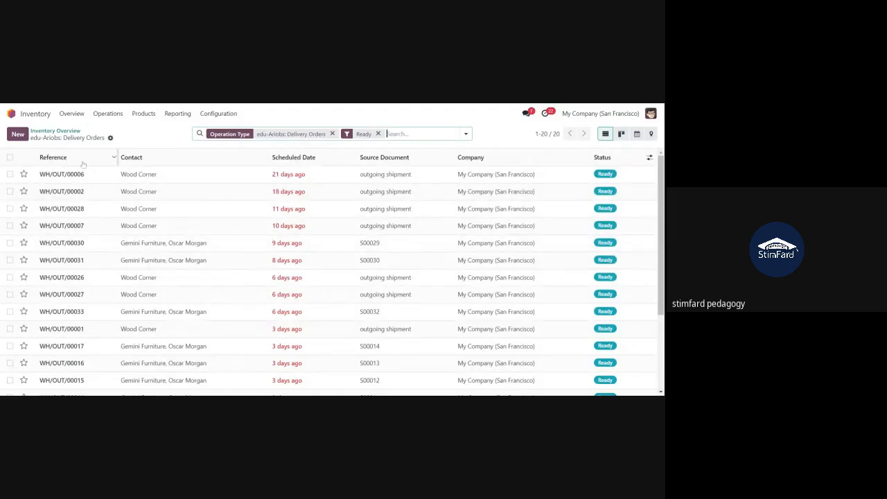
Sort the delivery orders by Source Document in reverse, then return to the Inventory Overview
click(383, 157)
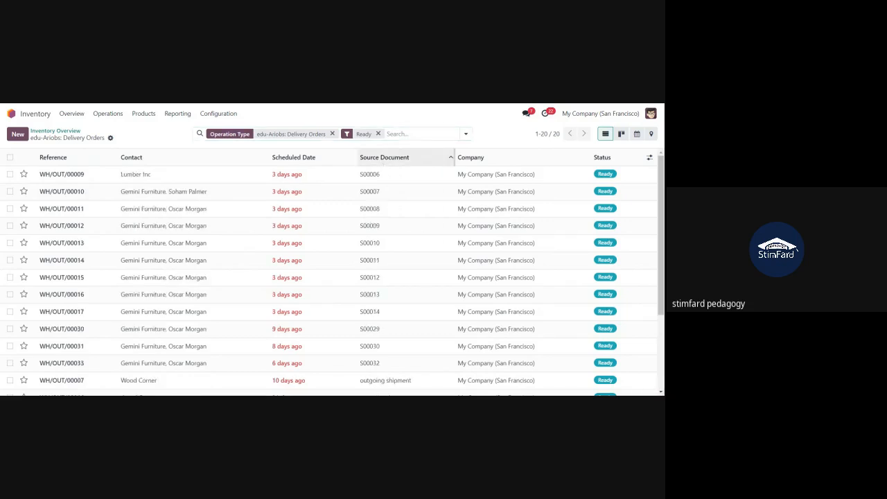
click(383, 157)
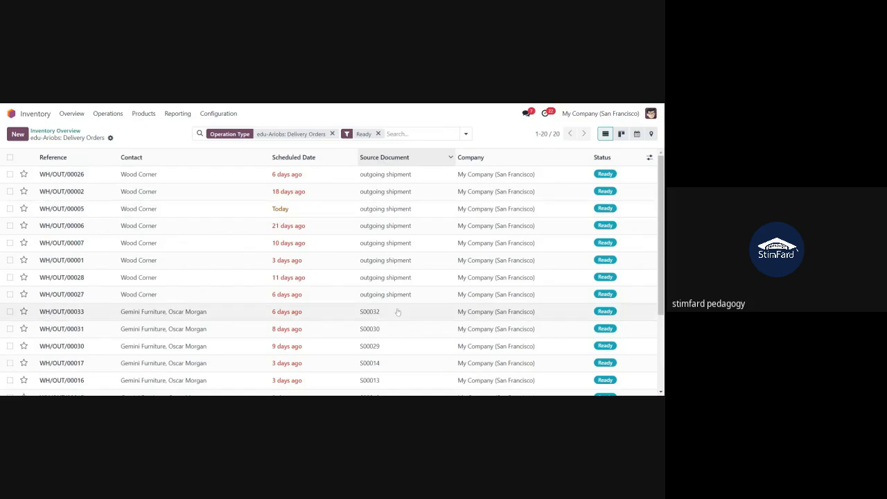
scroll(398, 312, down, 3)
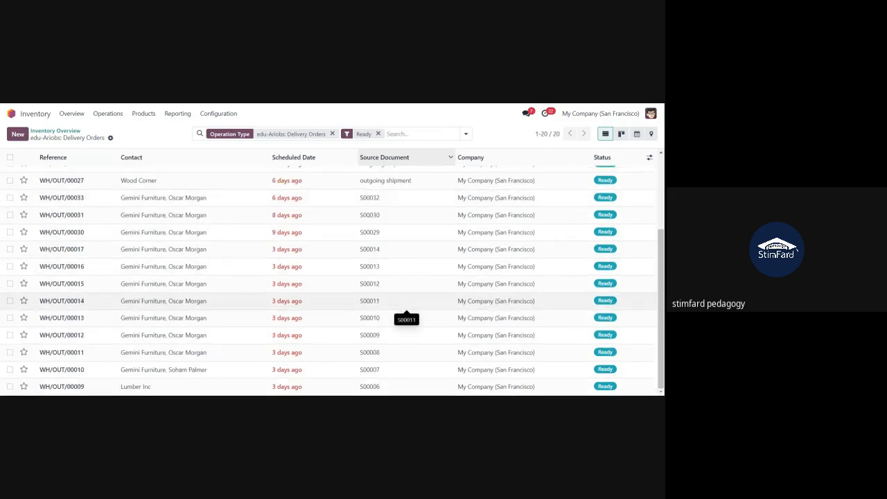
scroll(407, 310, up, 2)
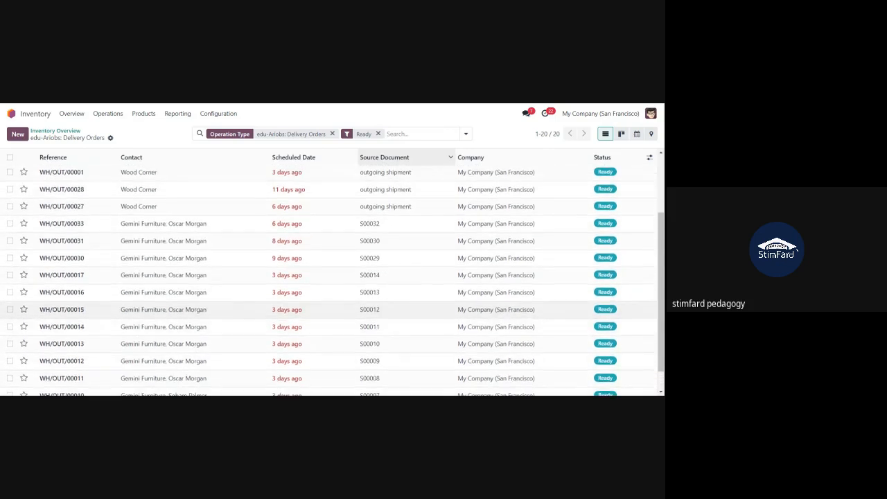
scroll(407, 319, up, 2)
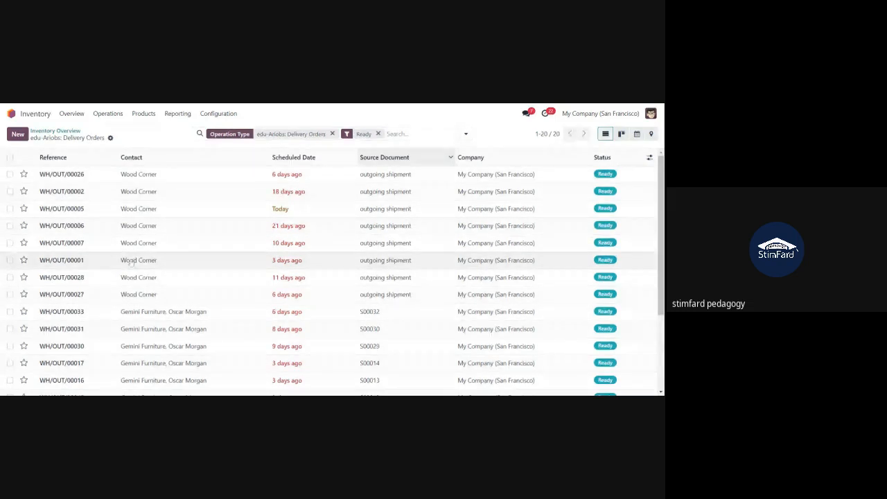
scroll(130, 261, down, 2)
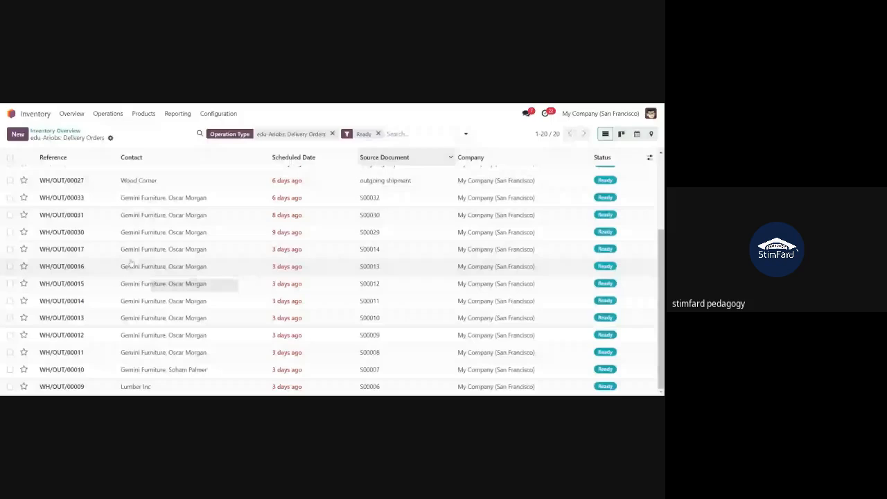
click(38, 131)
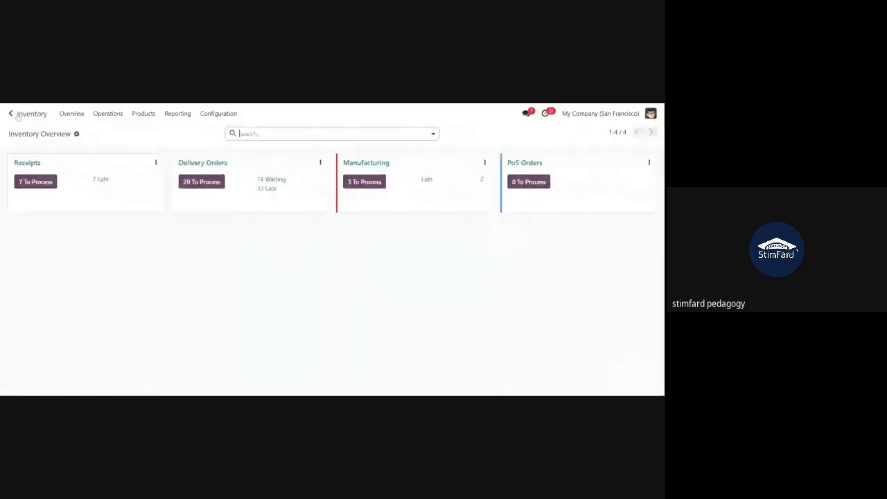
Open sales order S00050 for Deco Addict from the Sales orders list
click(17, 116)
text(orde)
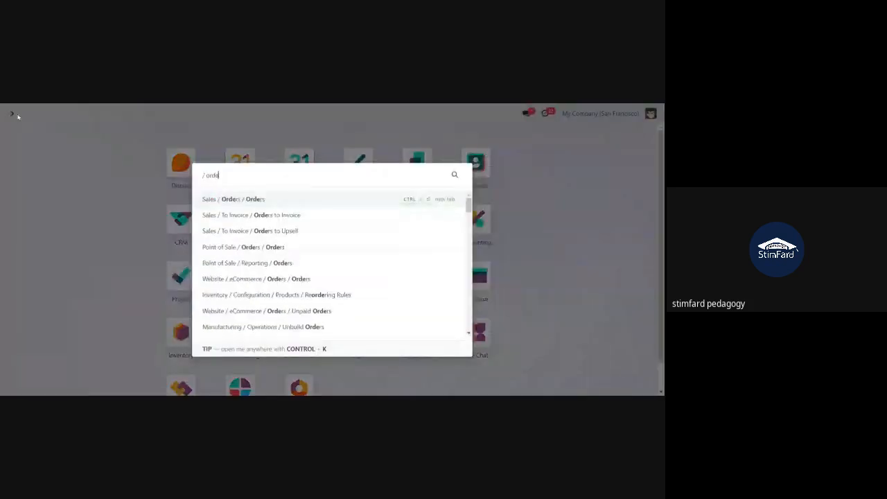
text(r)
click(210, 201)
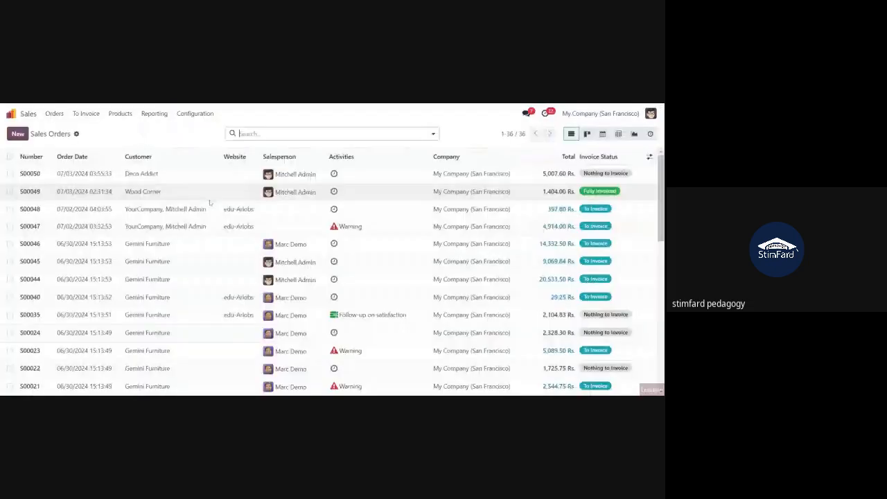
click(149, 176)
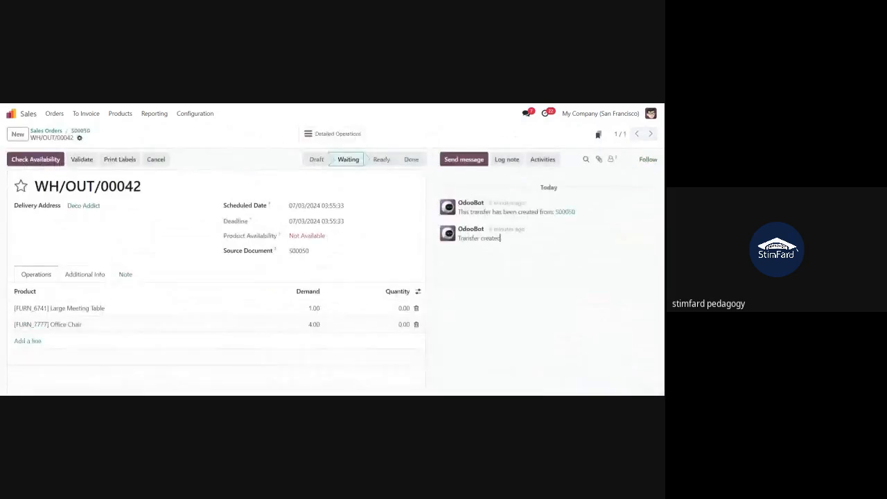
Check that delivery WH/OUT/00042 is Waiting with products not available, then return to the apps menu
drag(141, 186, 77, 186)
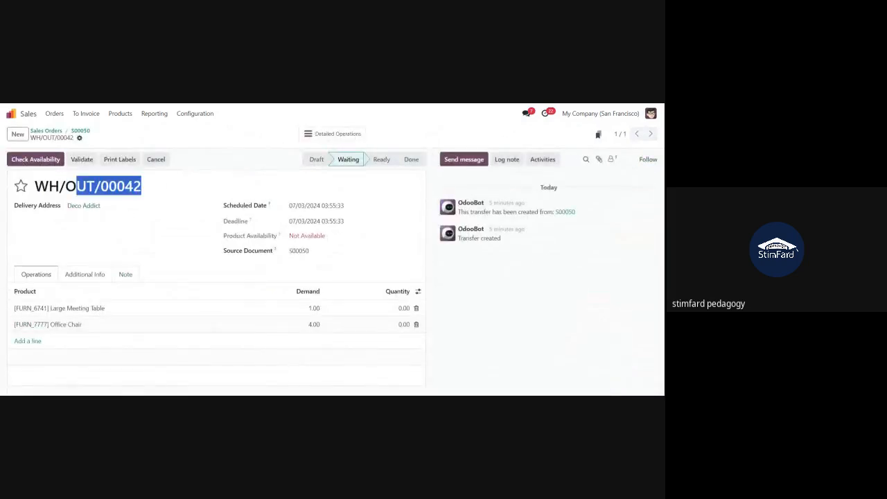
click(58, 223)
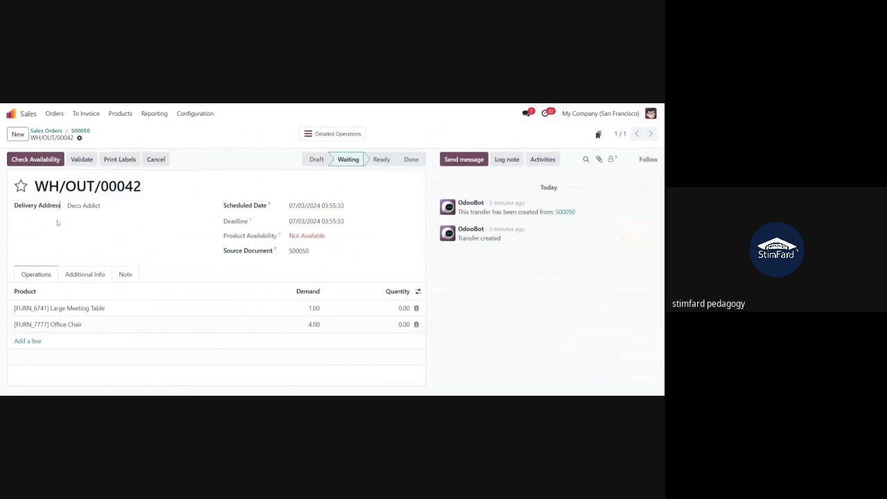
click(81, 131)
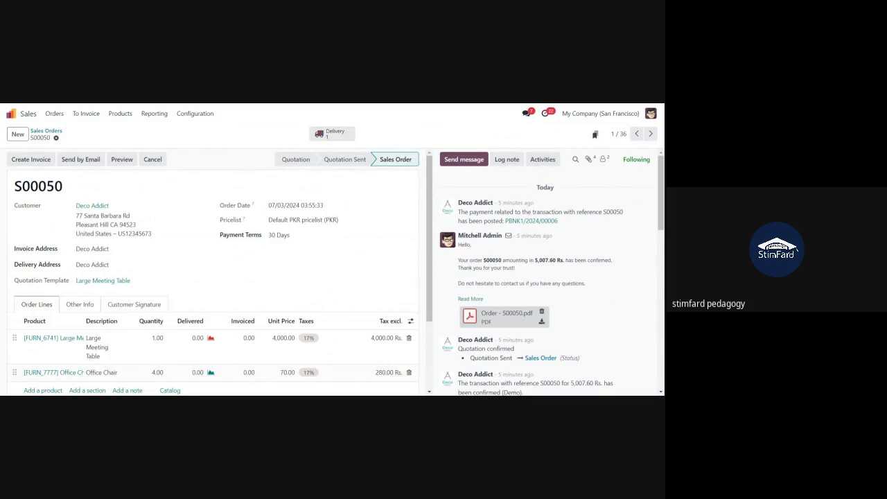
click(10, 113)
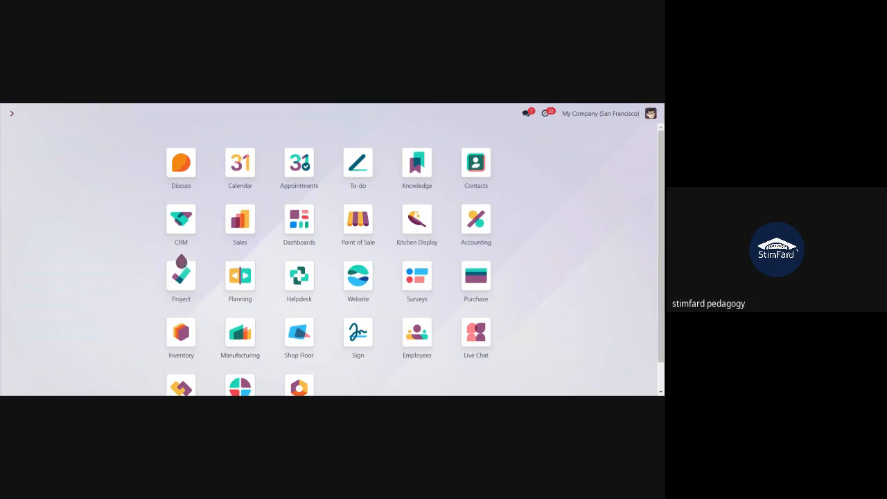
Open the Inventory app's list of delivery orders waiting to be processed
text(inv)
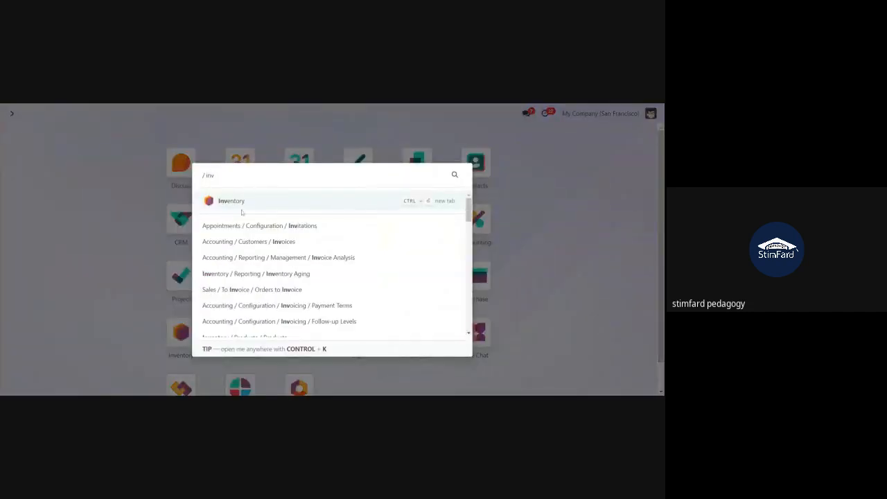
click(242, 202)
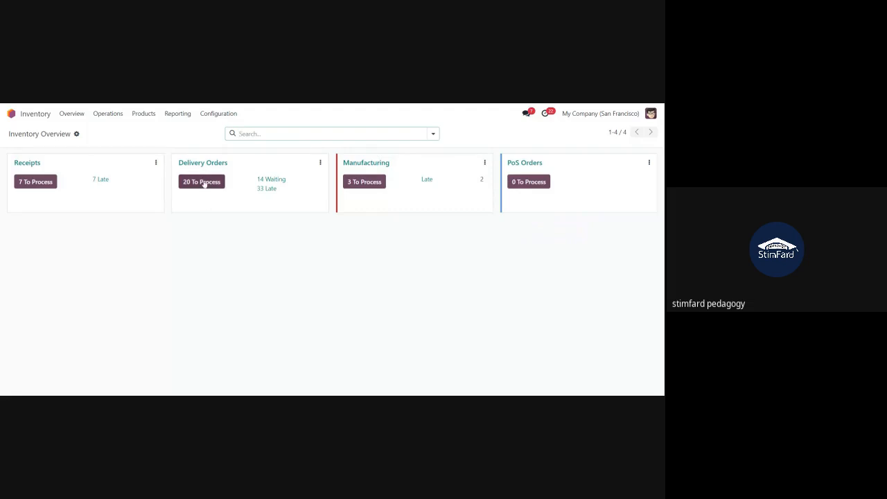
click(203, 183)
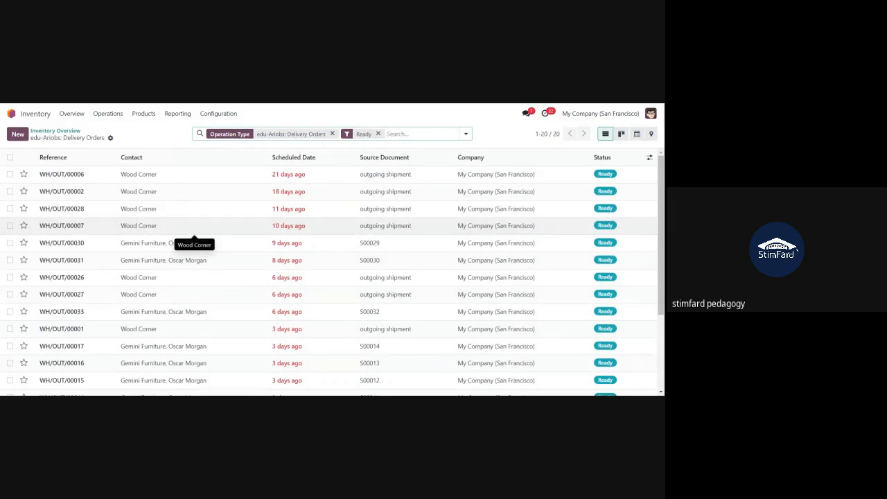
Filter by contact 'deco', then remove the Ready and deco contact filters to list all deliveries
text(deco)
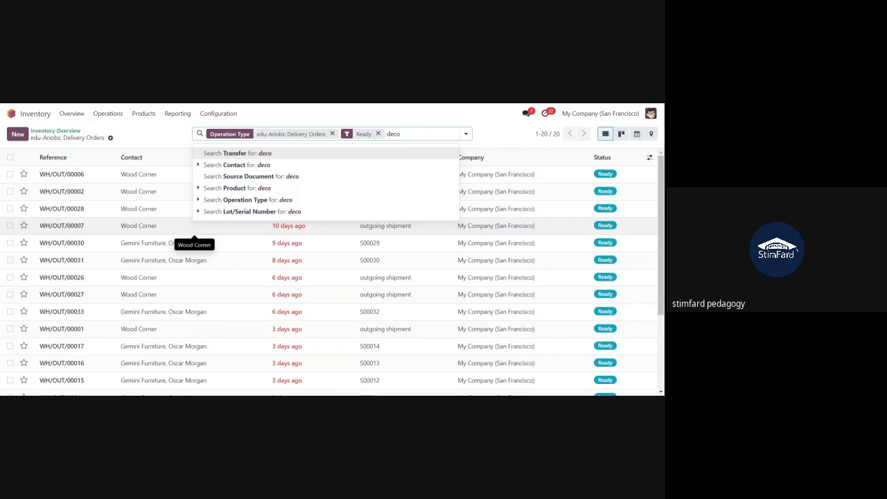
click(254, 166)
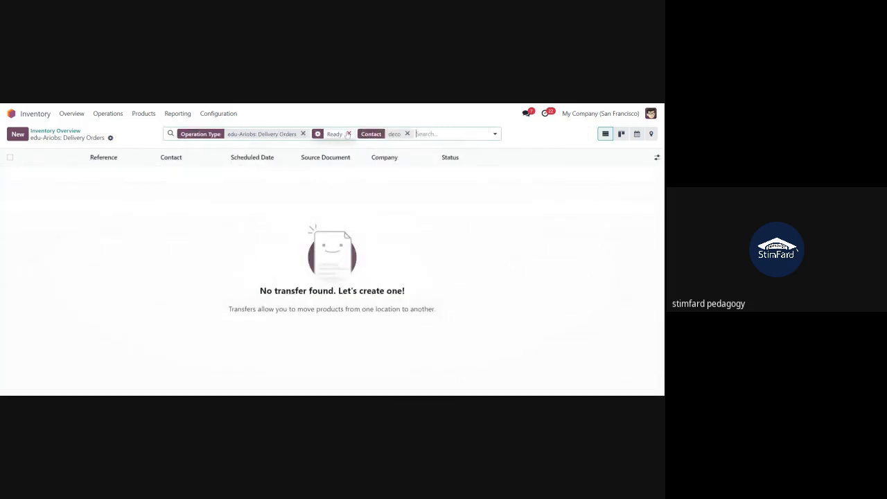
click(348, 134)
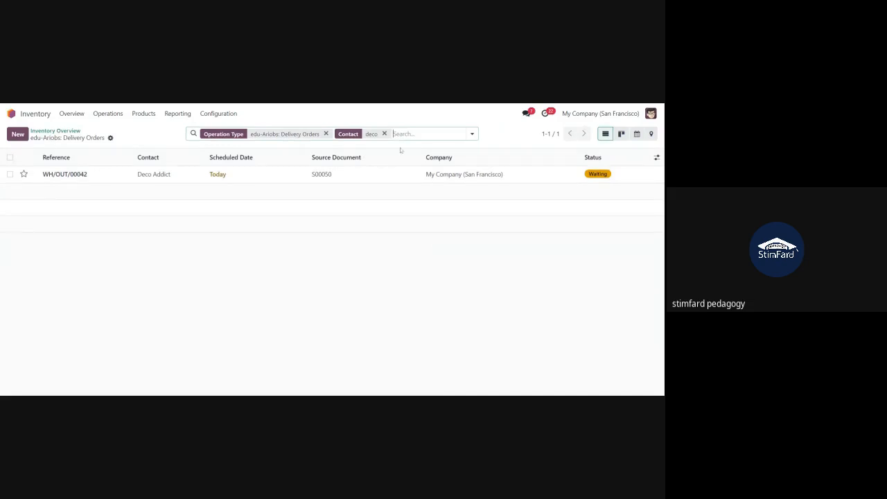
click(384, 133)
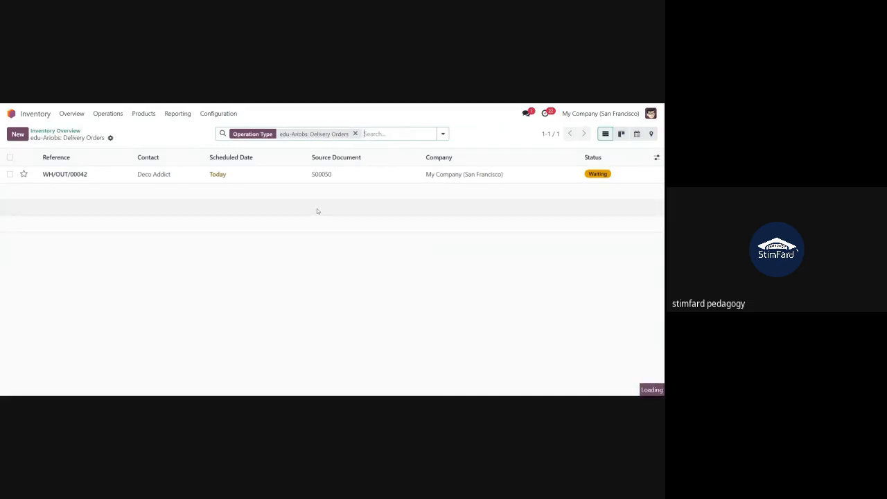
click(355, 134)
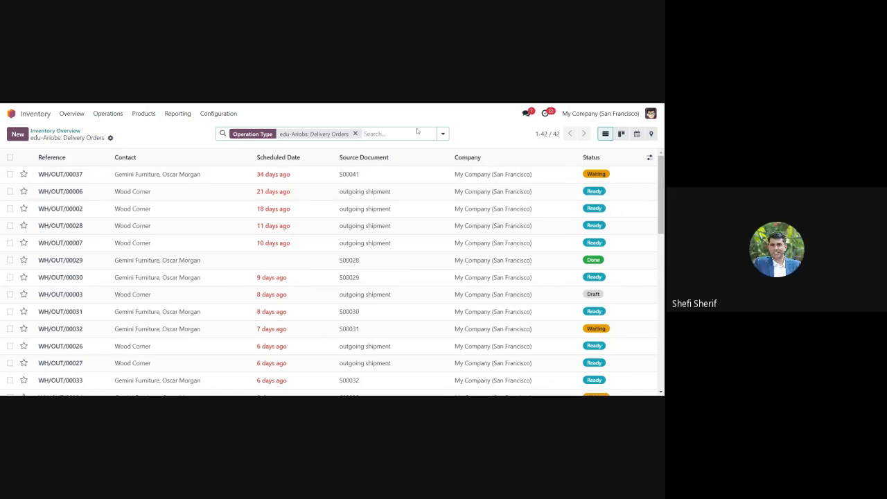
Filter delivery orders by contact 'deco' and open Deco Addict's delivery WH/OUT/00042
text(deco)
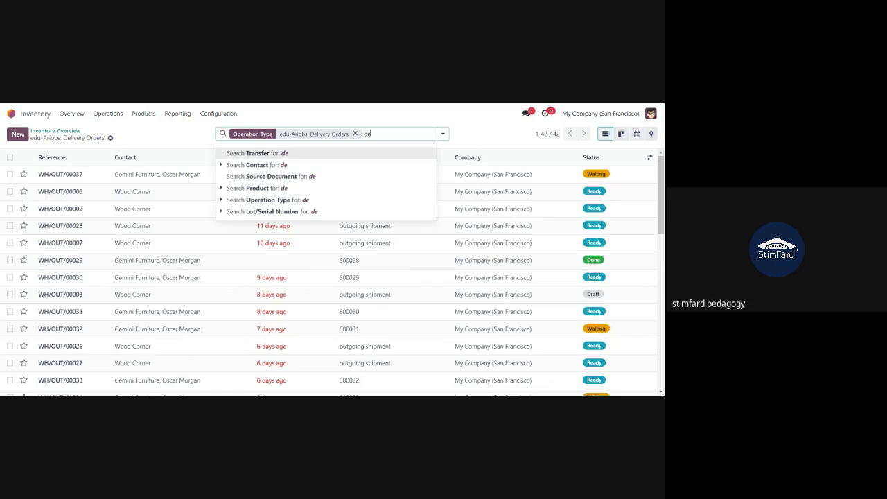
click(286, 167)
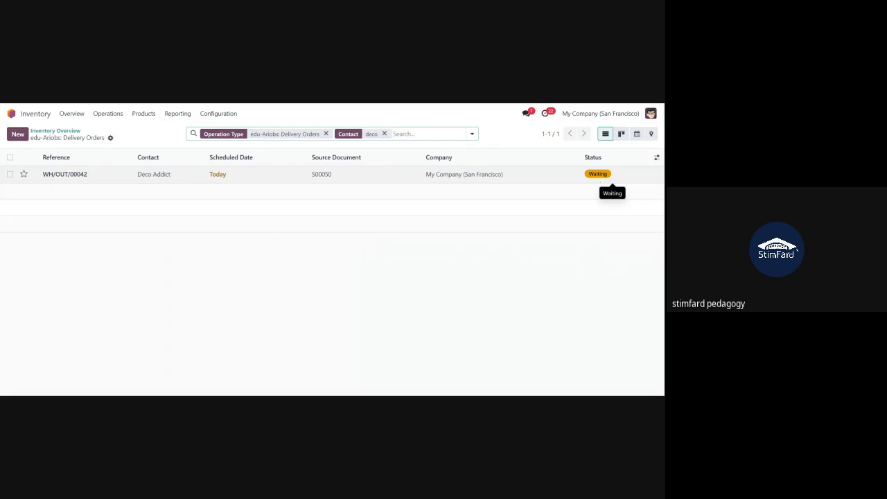
click(93, 176)
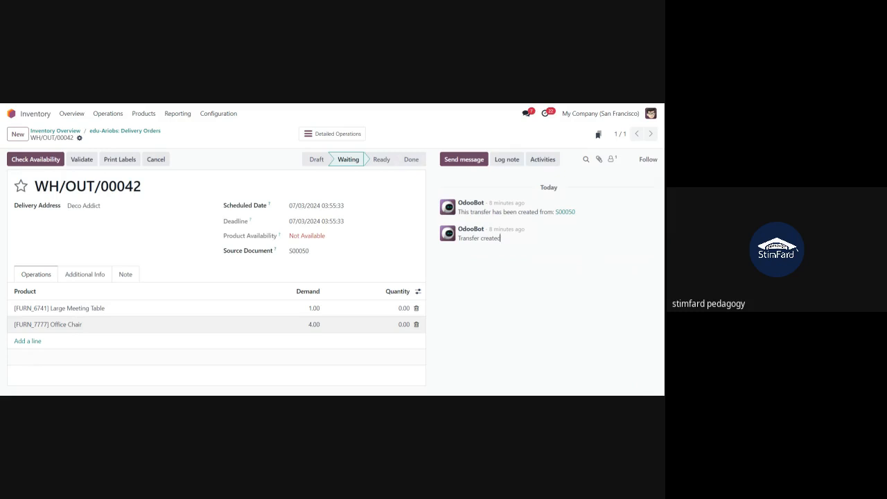
Set the Large Meeting Table's on-hand quantity to 5 and return to WH/OUT/00042
click(82, 314)
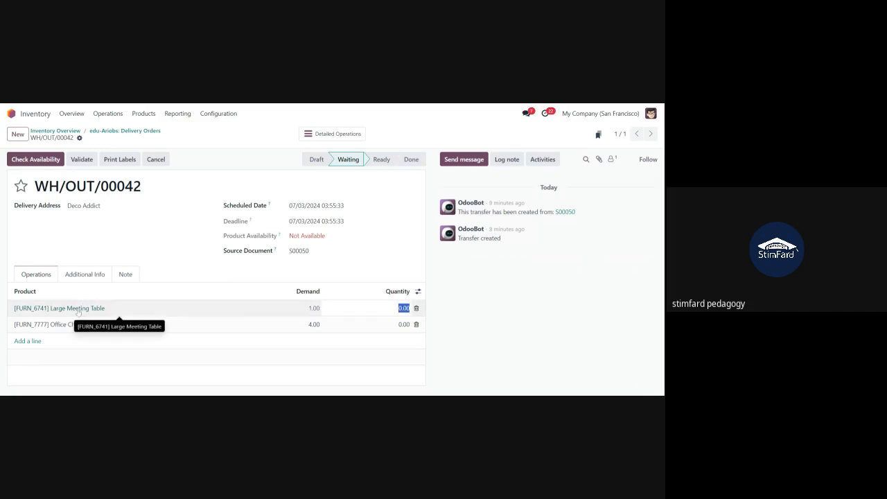
click(79, 313)
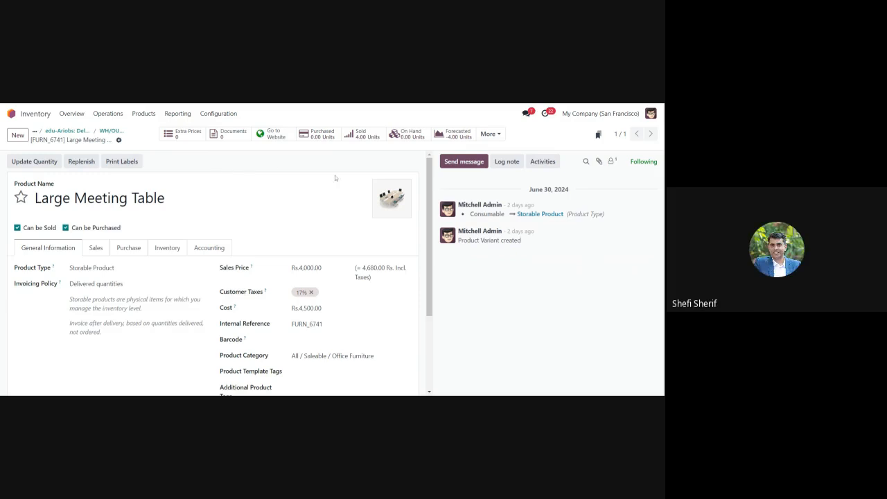
click(28, 167)
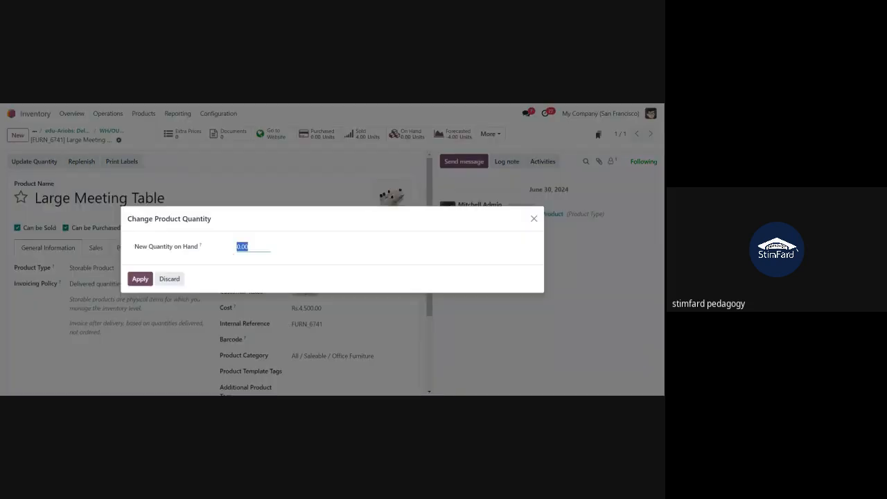
text(5)
click(142, 280)
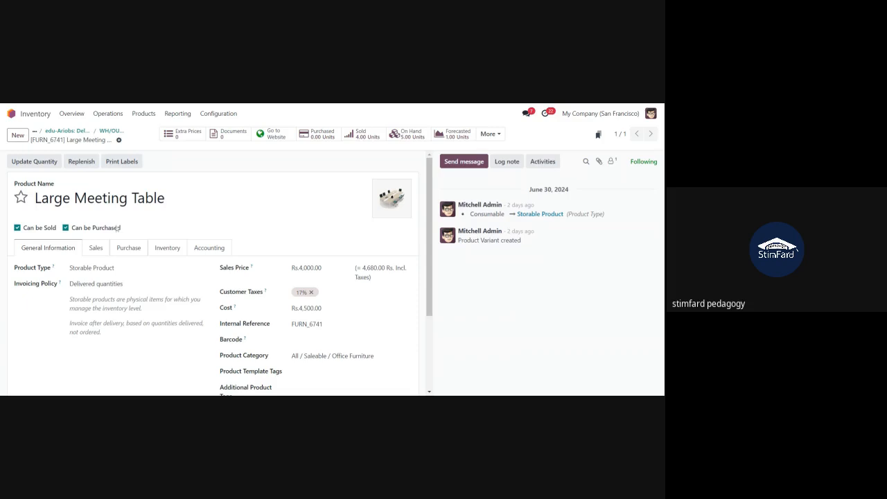
click(111, 131)
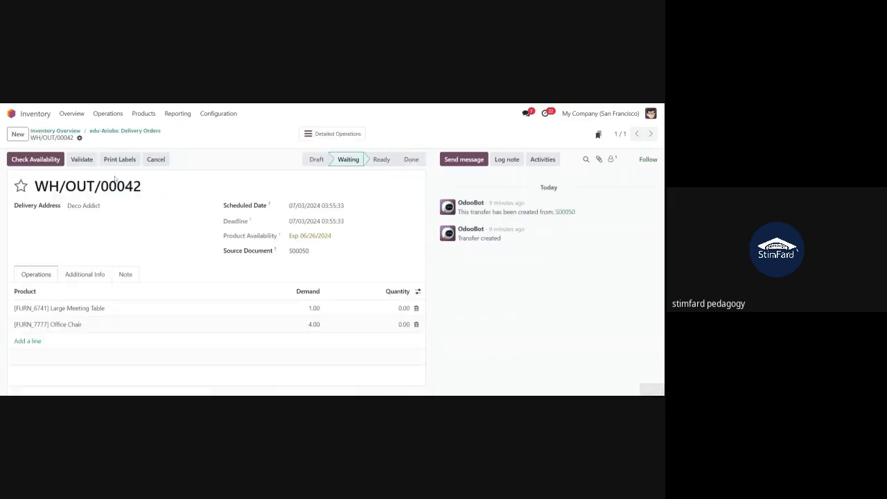
Set the Office Chair's on-hand quantity to 6 from its product record
click(56, 326)
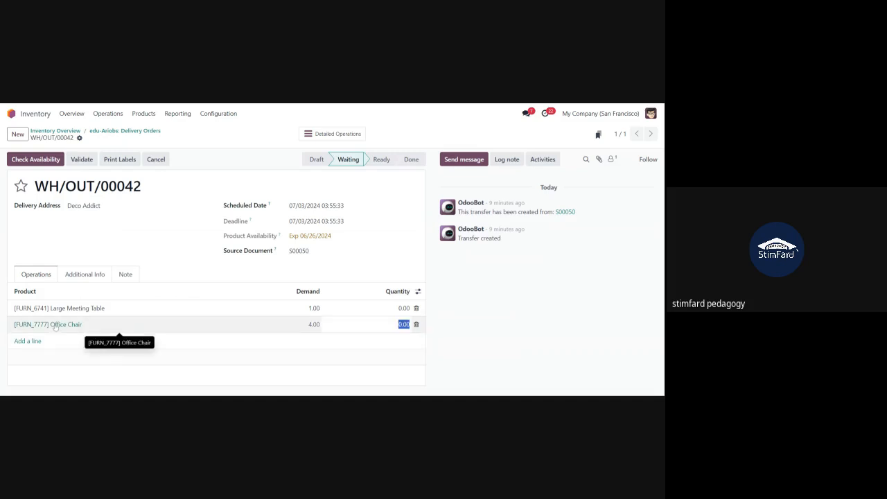
click(55, 323)
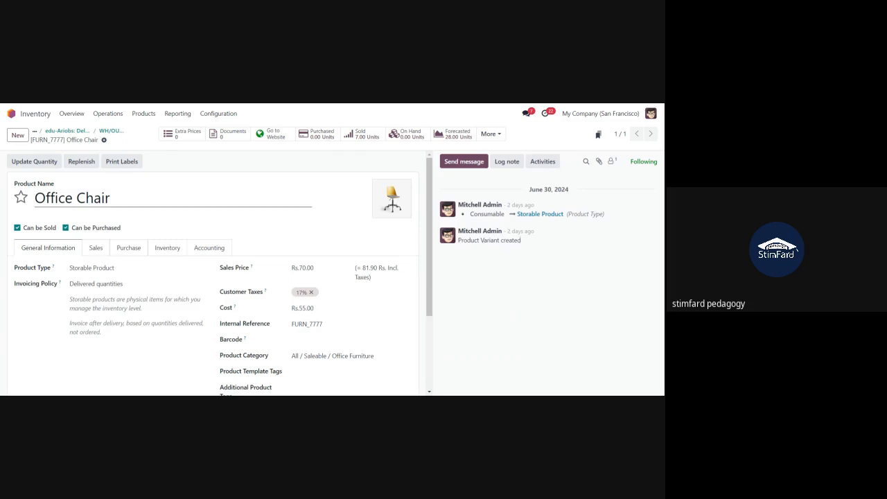
click(35, 161)
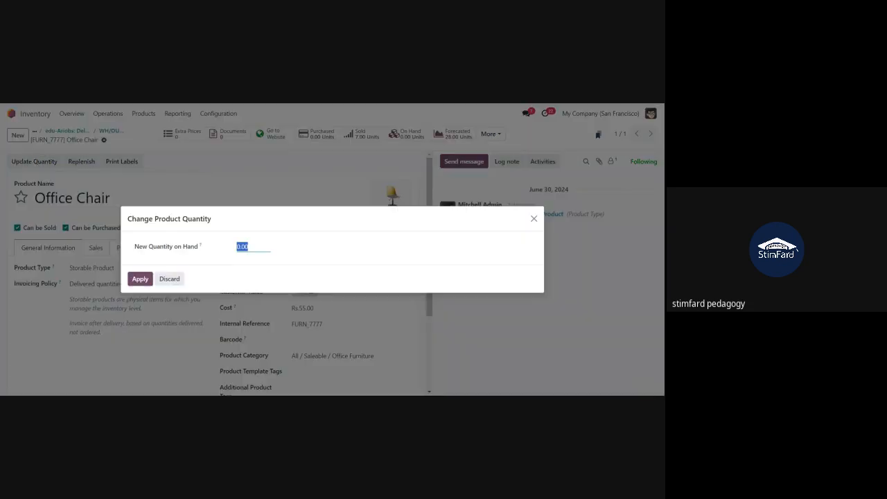
text(6)
click(141, 281)
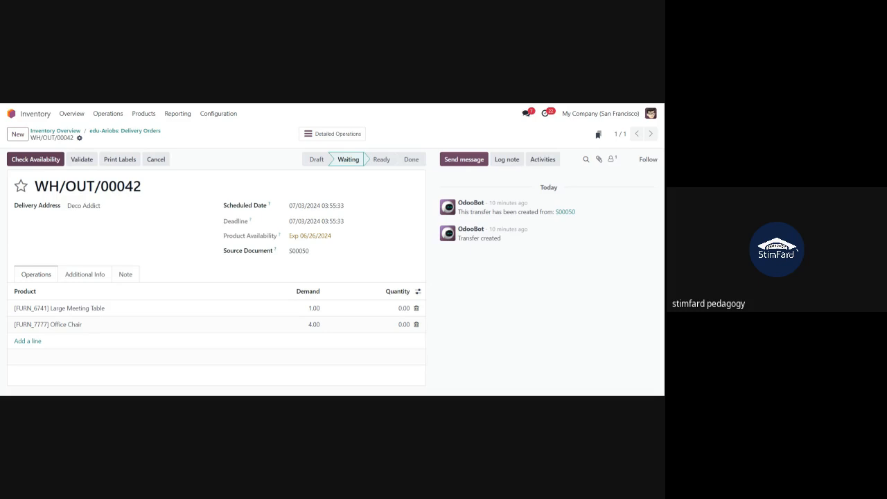
Check availability so WH/OUT/00042 reserves 1 Large Meeting Table and 4 Office Chairs
click(28, 163)
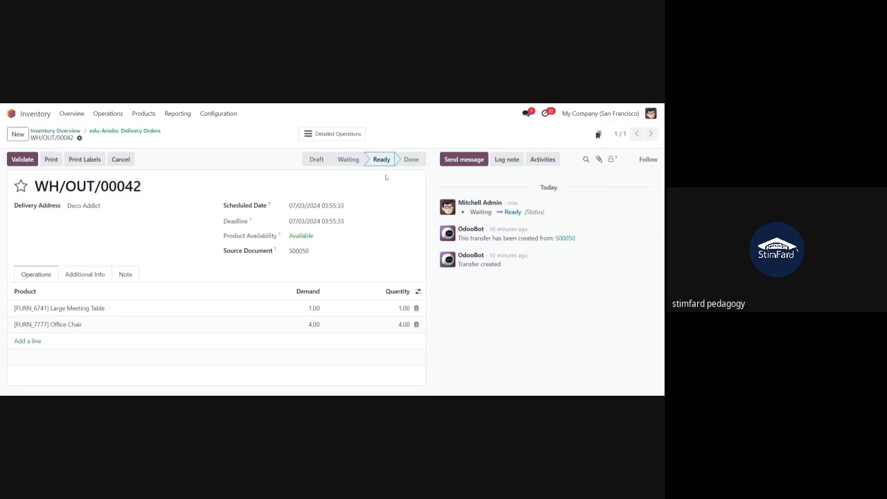
mouse_move(352, 165)
drag(317, 239, 288, 240)
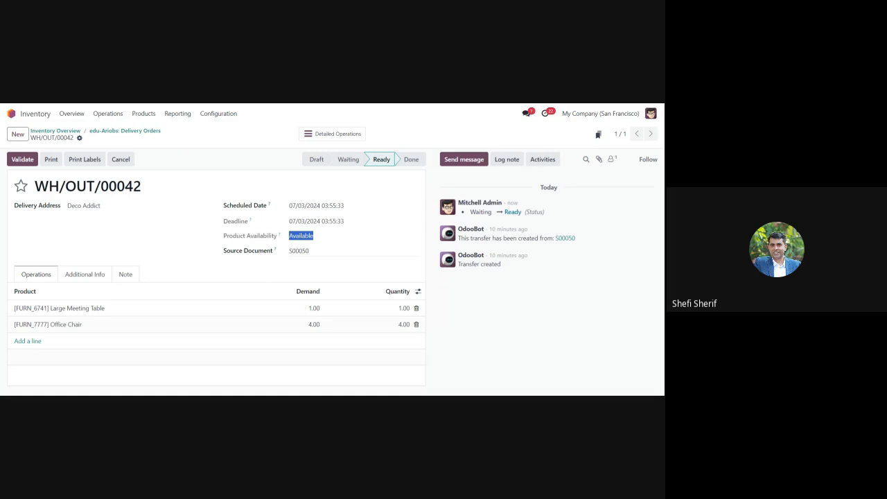
click(131, 132)
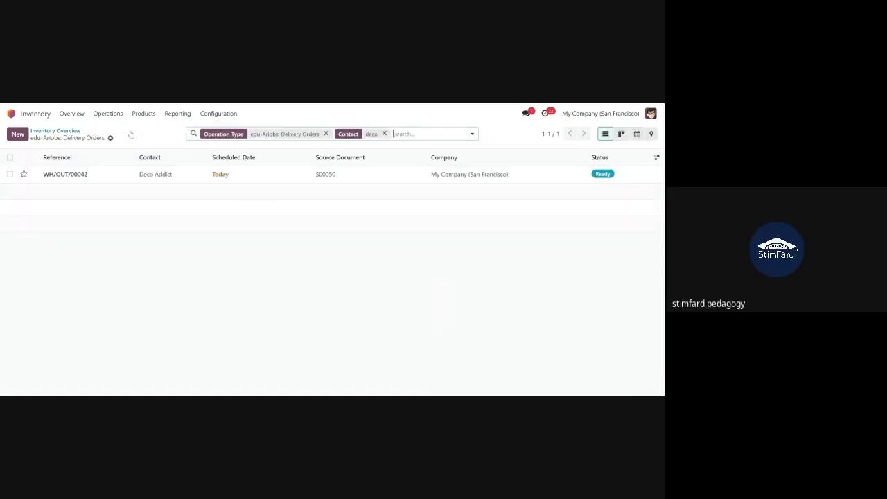
click(79, 132)
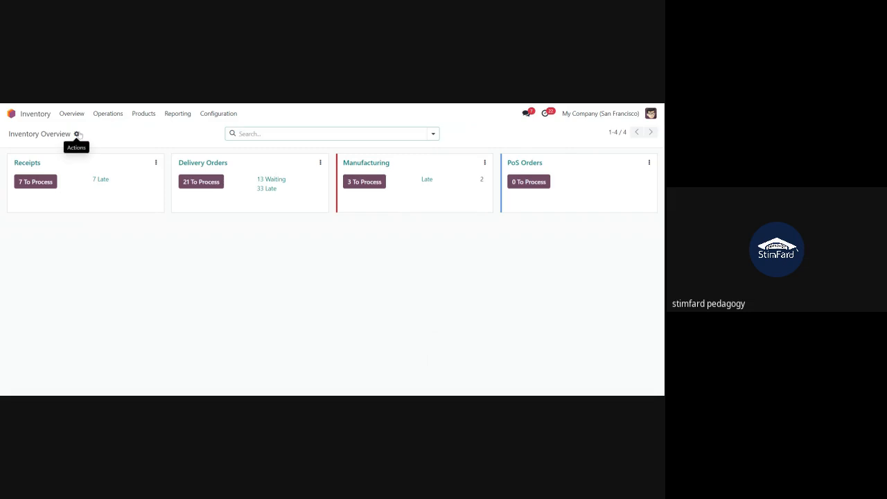
click(191, 186)
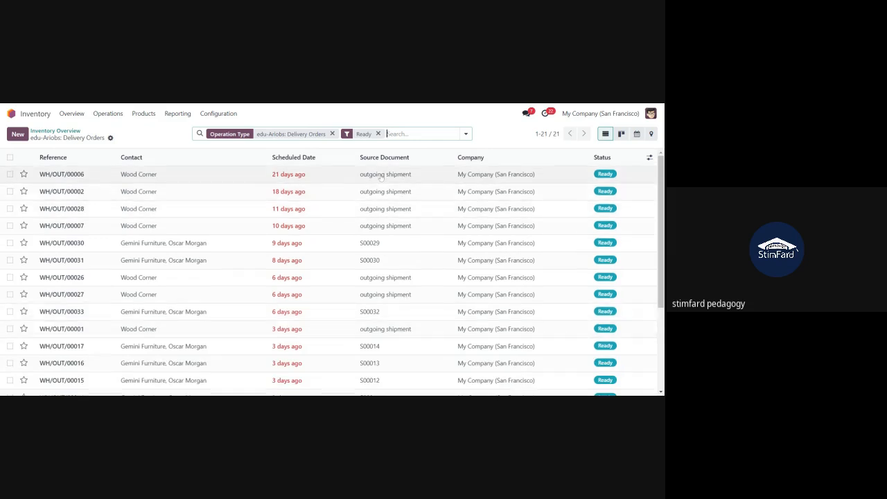
click(465, 134)
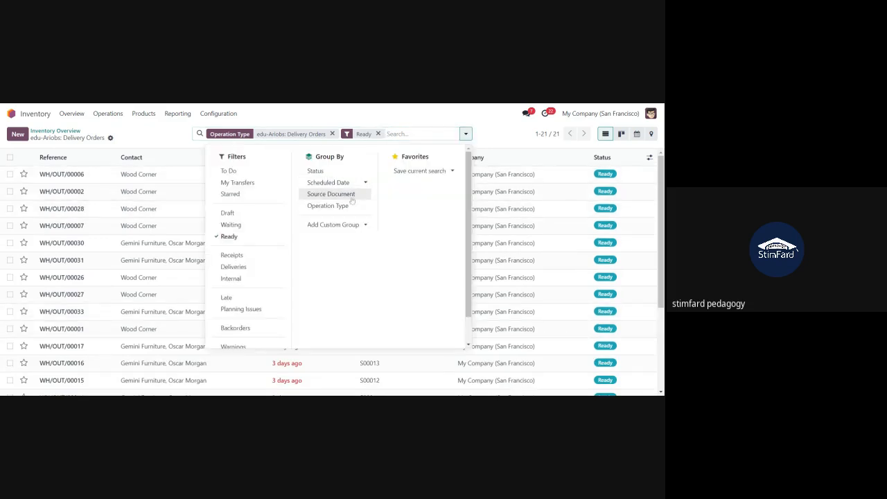
click(351, 196)
click(146, 132)
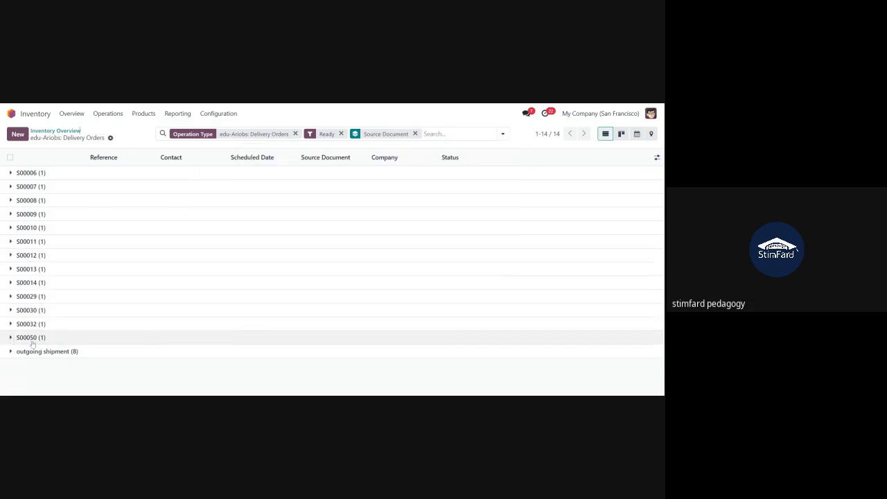
click(28, 338)
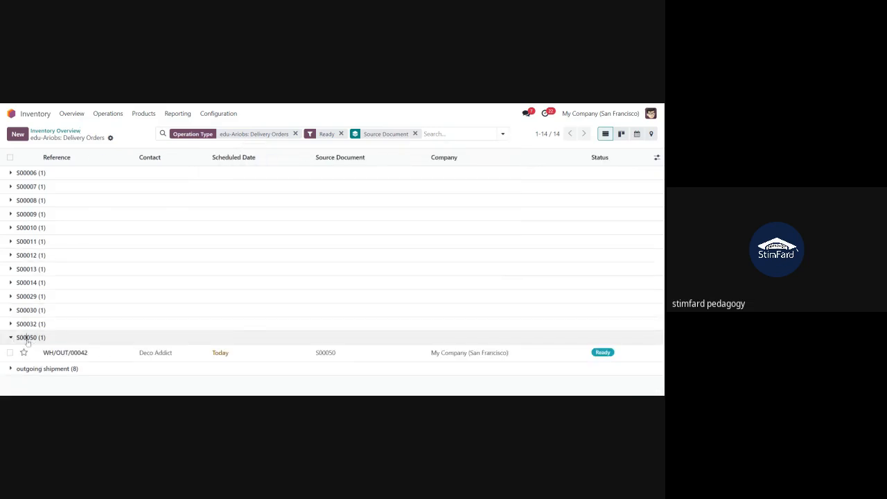
click(71, 353)
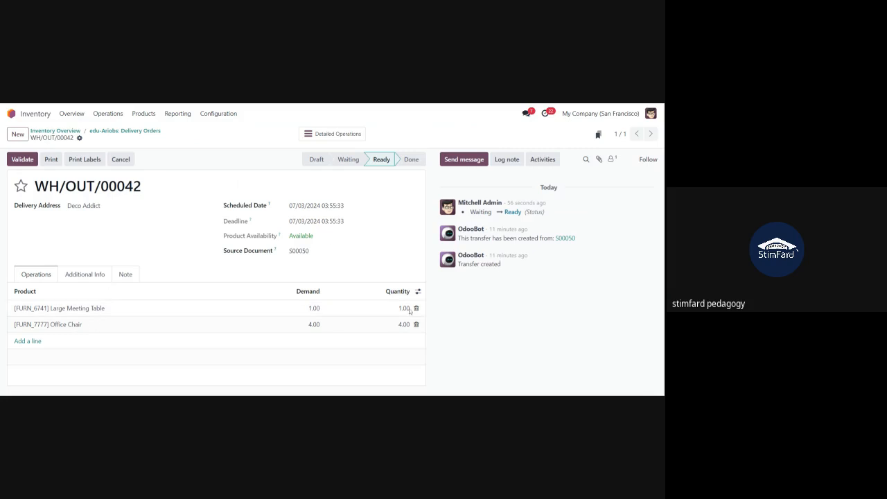
Validate WH/OUT/00042 to Done and print the delivery document
click(23, 162)
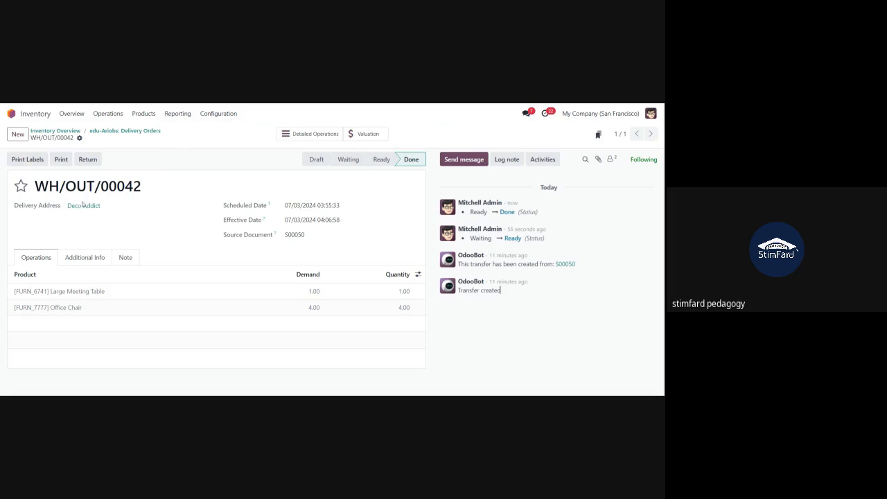
click(61, 159)
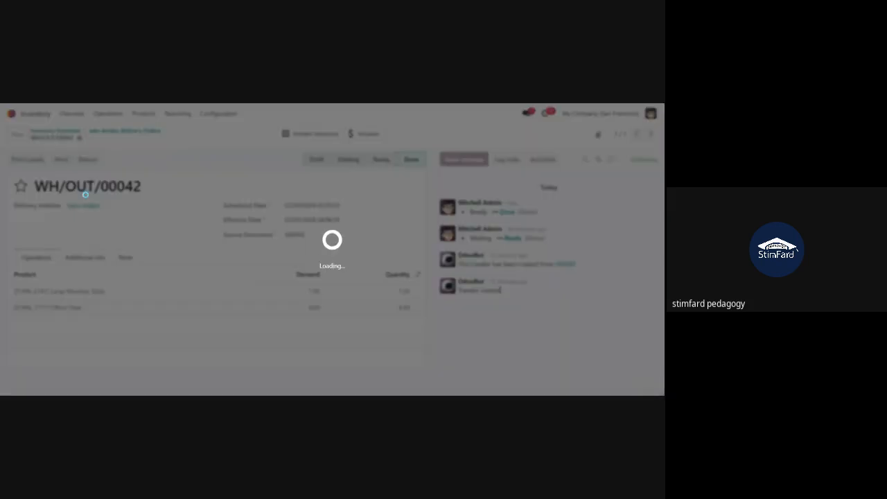
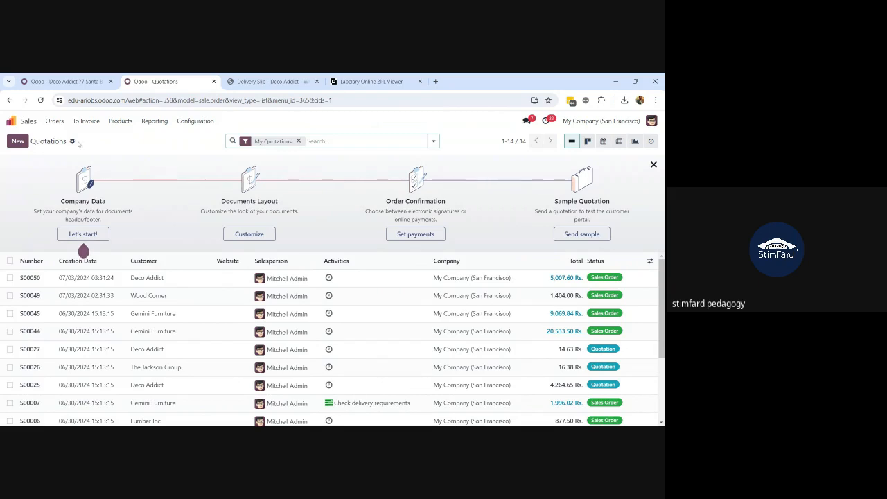
Show the full Sales Orders list with all 36 orders and their invoice statuses
click(55, 121)
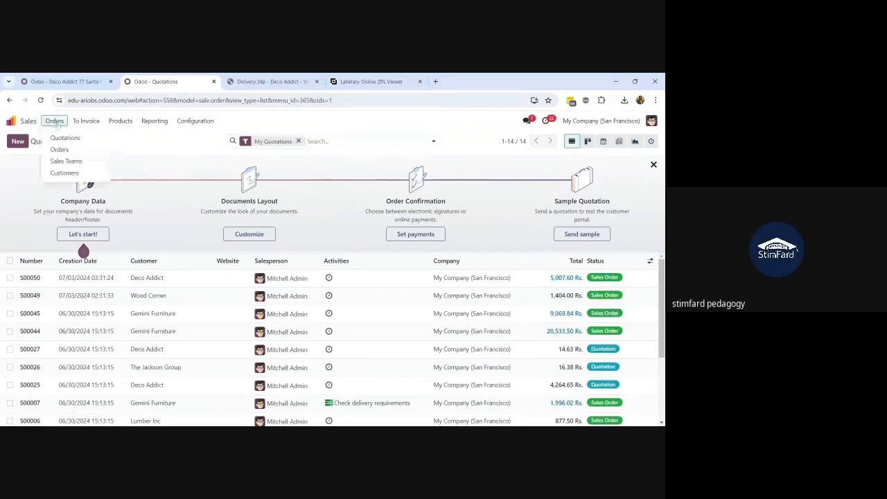
click(59, 150)
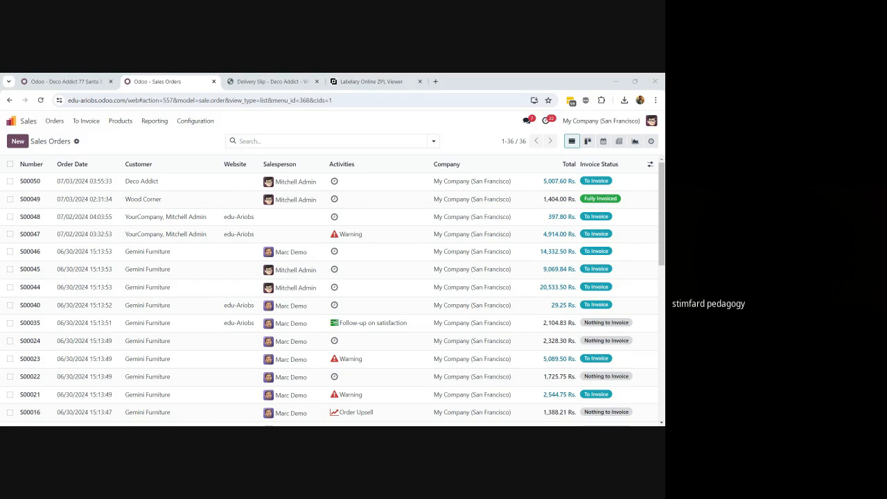
key(alt+Tab)
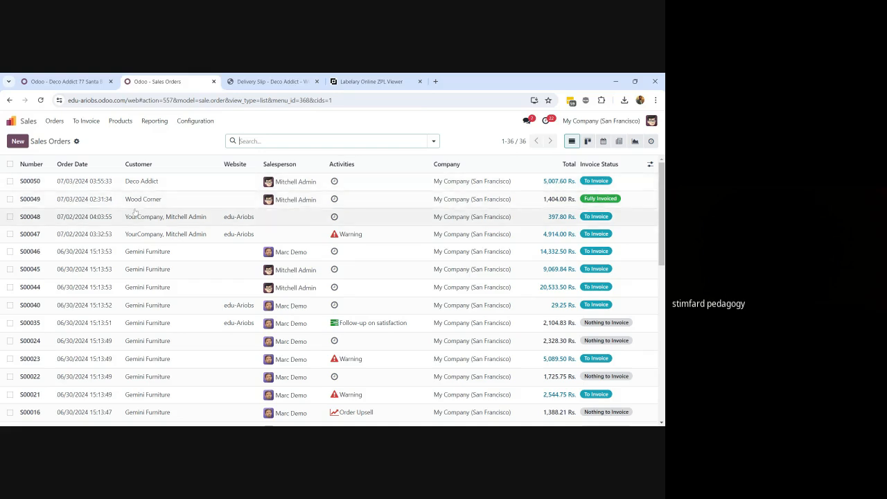
Open the Deco Addict sales order S00050 from the list
click(123, 186)
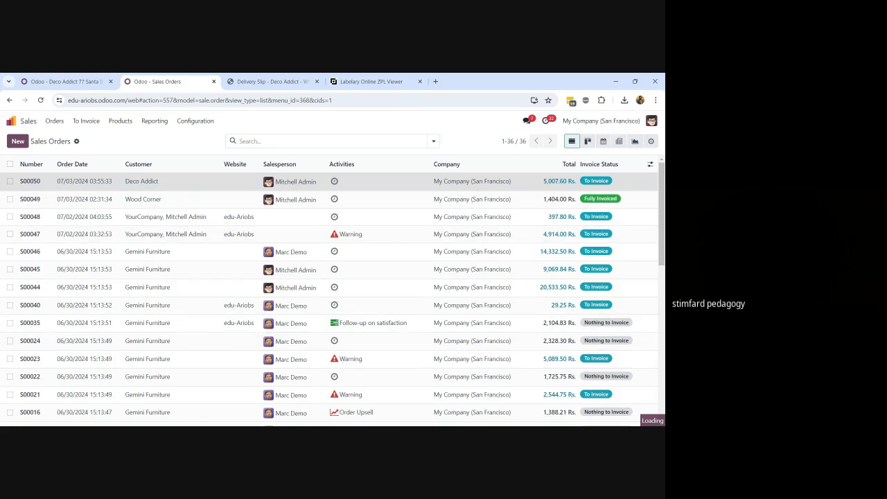
click(136, 181)
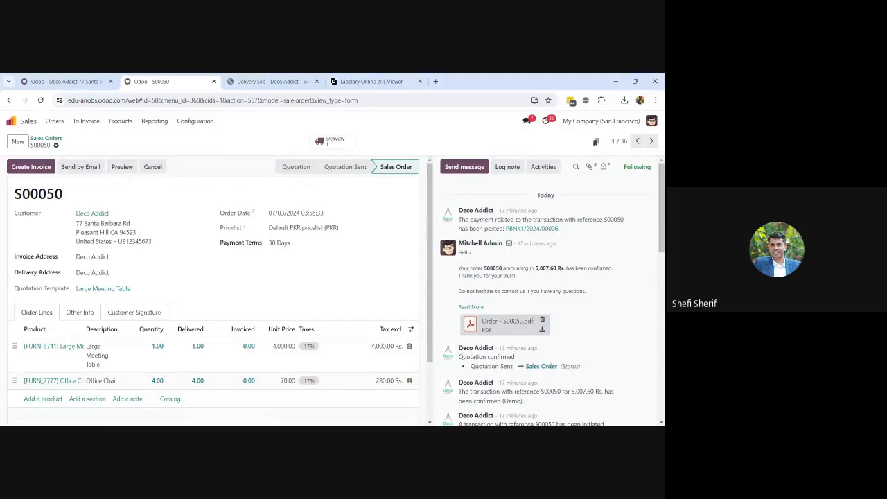
Create a regular draft invoice from S00050 totalling 4,280.00 Rs. before tax
click(30, 168)
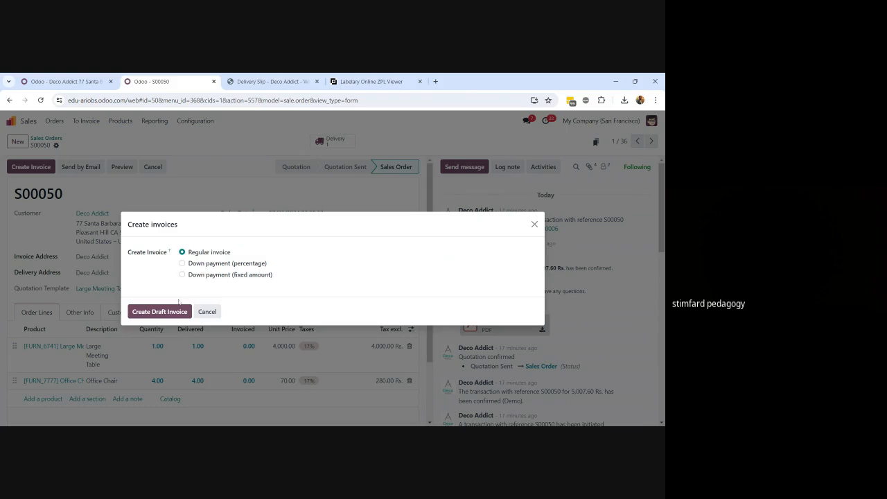
click(155, 315)
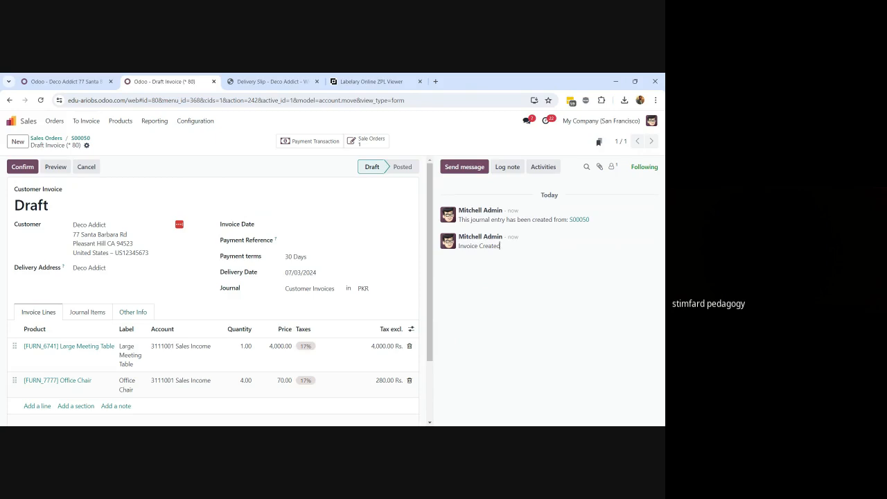
Confirm the draft invoice so it posts as INV/2024/00005
scroll(213, 292, down, 2)
scroll(213, 291, up, 1)
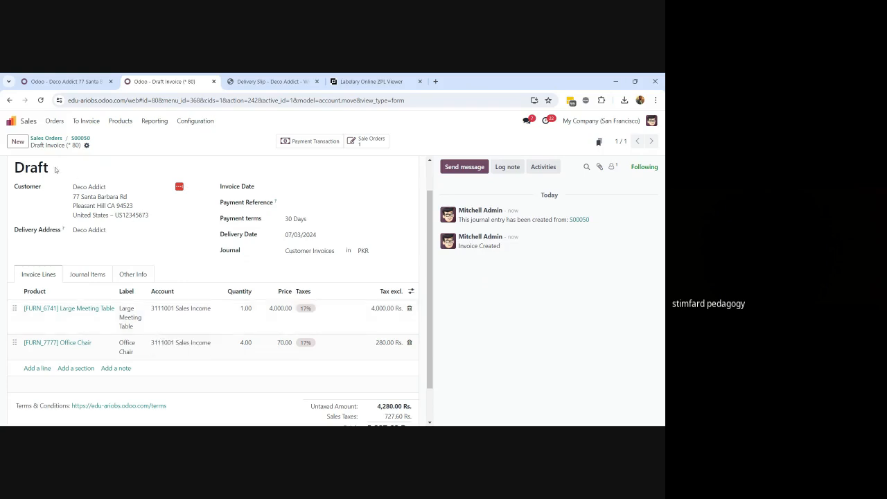
scroll(51, 177, up, 1)
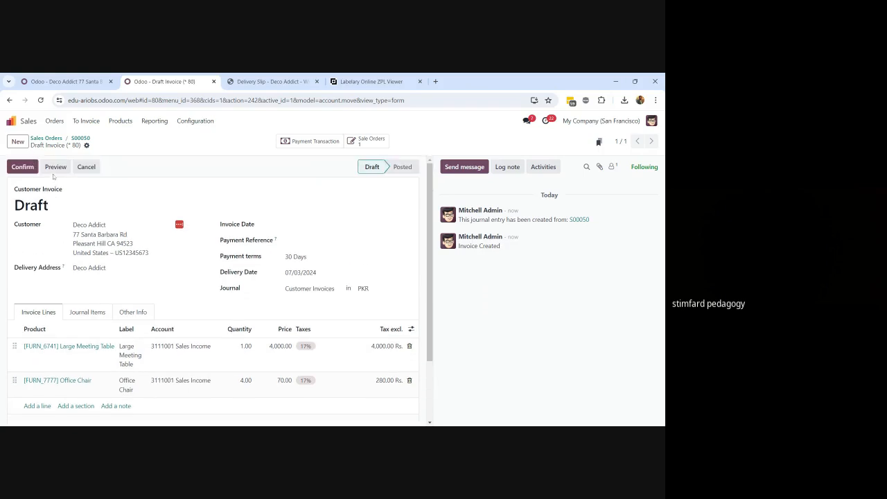
click(21, 168)
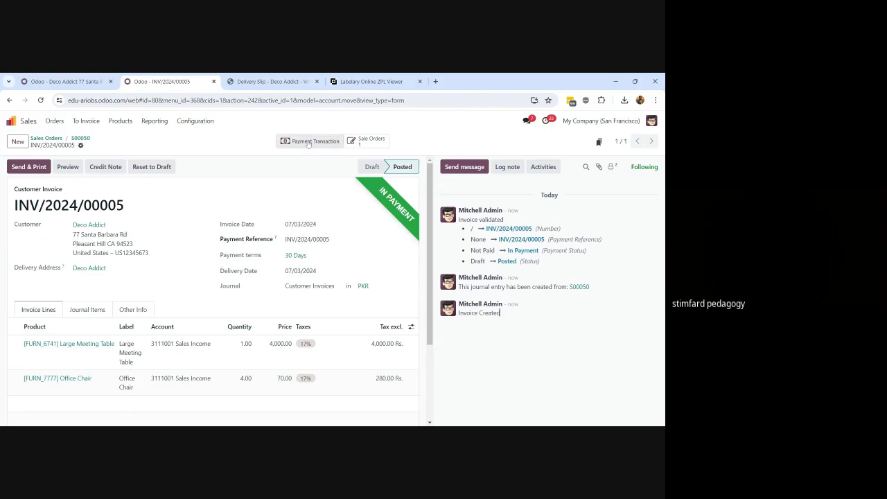
Show the details of the 07/03/2024 payment listed under the invoice totals
scroll(301, 174, down, 2)
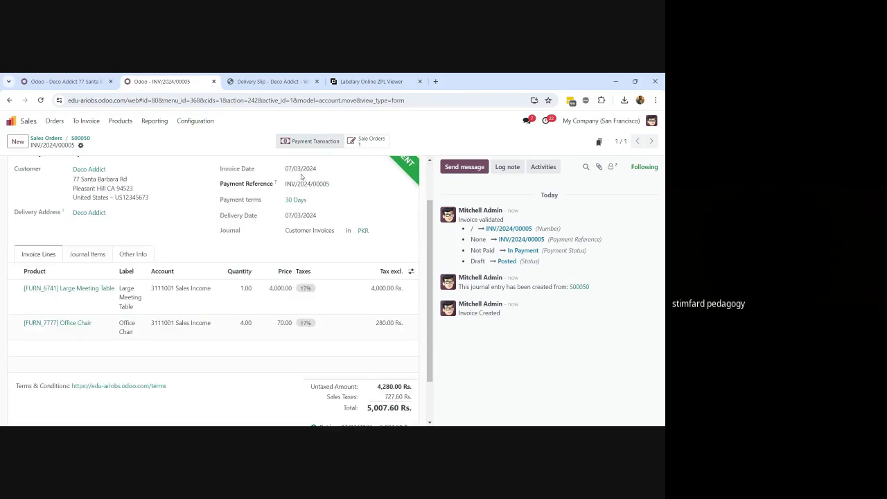
scroll(301, 176, down, 2)
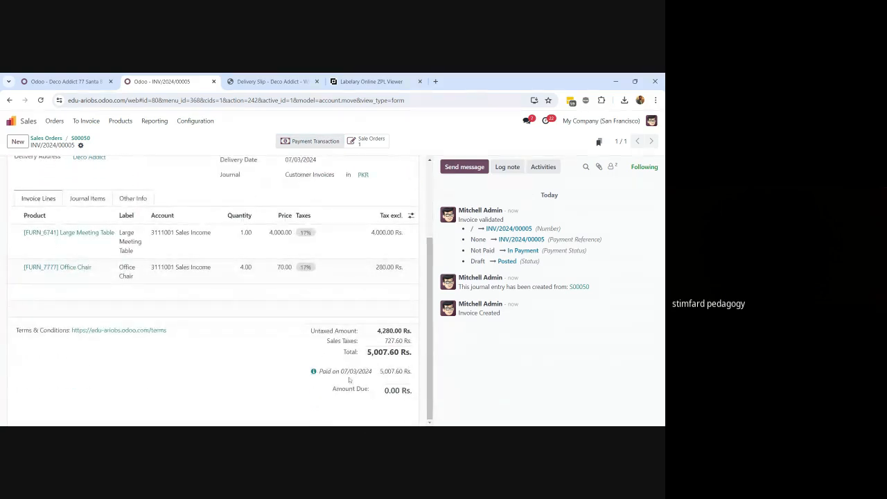
click(314, 372)
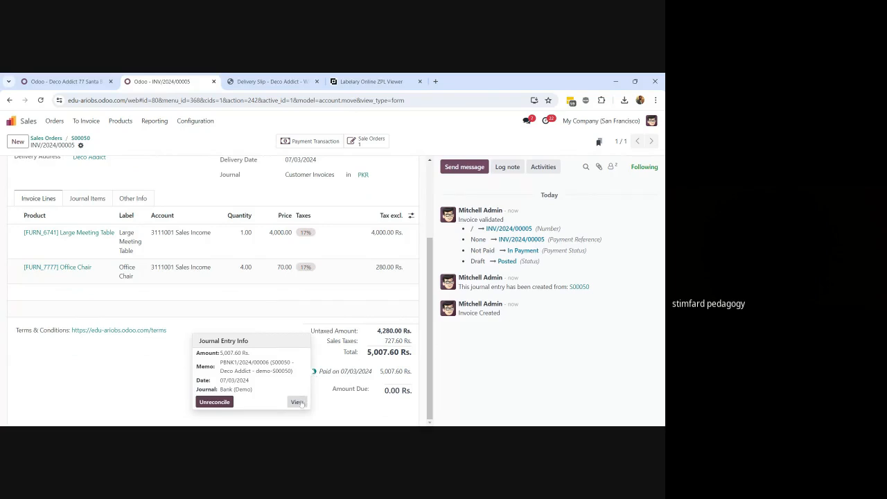
Open bank payment PBNK1/2024/00006 for 5,007.60 Rs., then return to INV/2024/00005
click(298, 402)
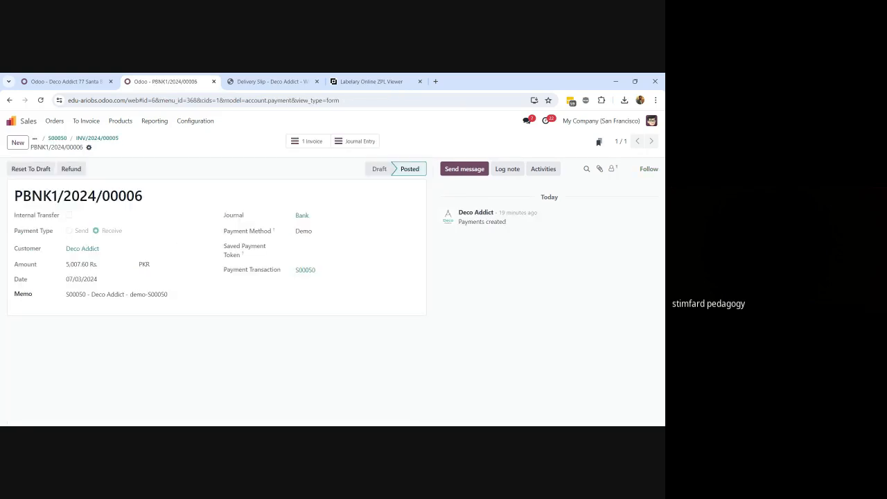
click(108, 141)
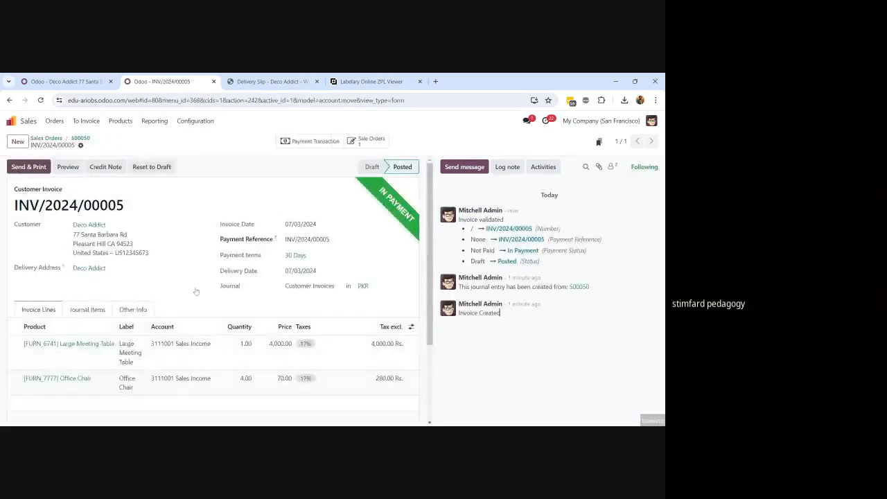
scroll(228, 330, down, 3)
scroll(228, 330, down, 1)
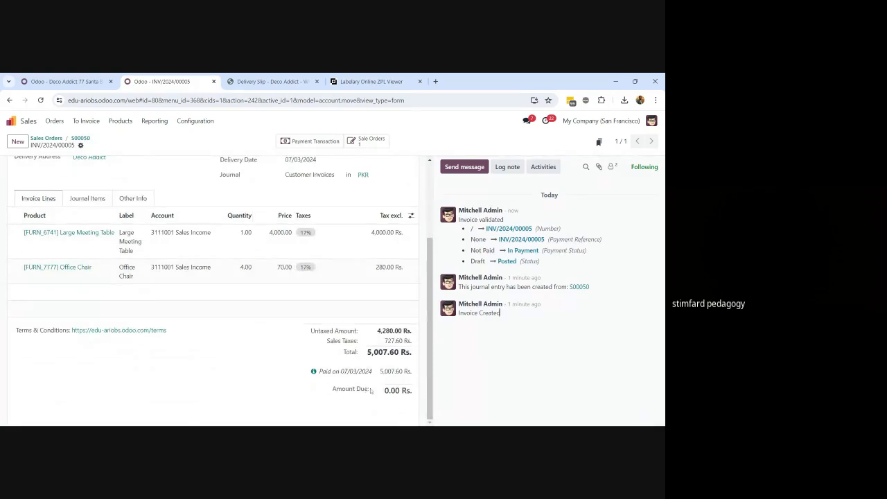
drag(385, 390, 413, 392)
scroll(207, 373, up, 5)
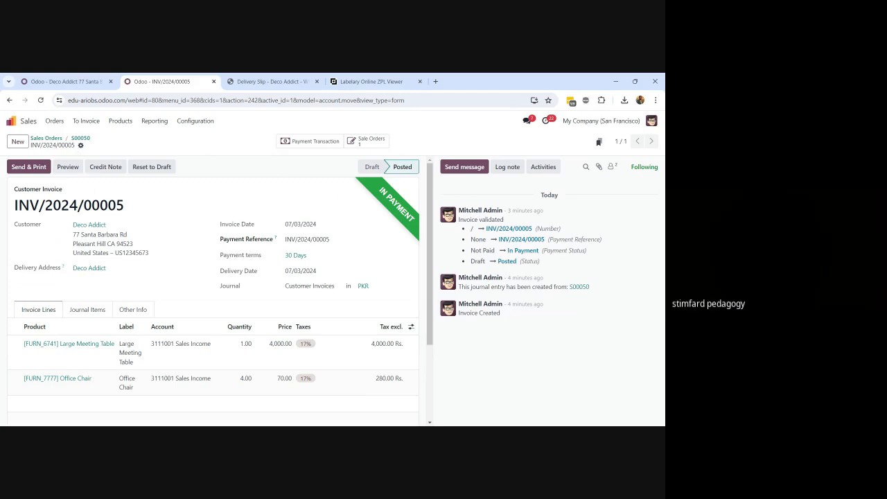
Search for 'crm' and launch the CRM app
click(11, 121)
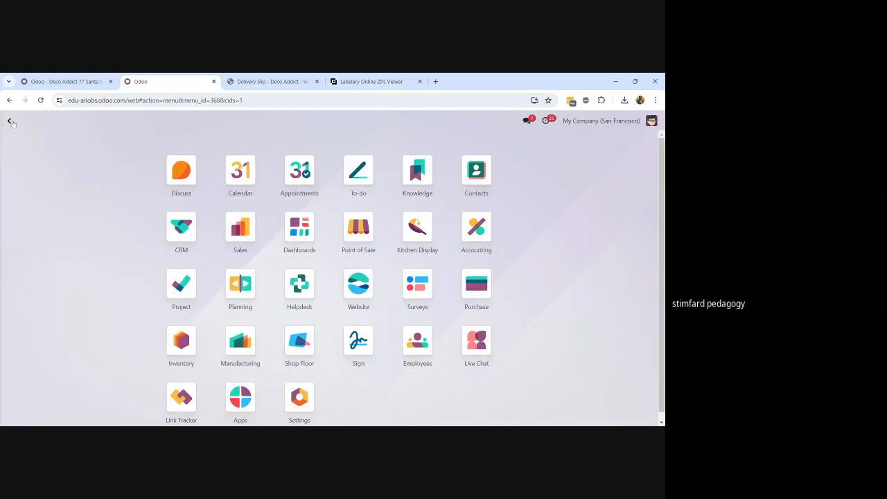
text(crm)
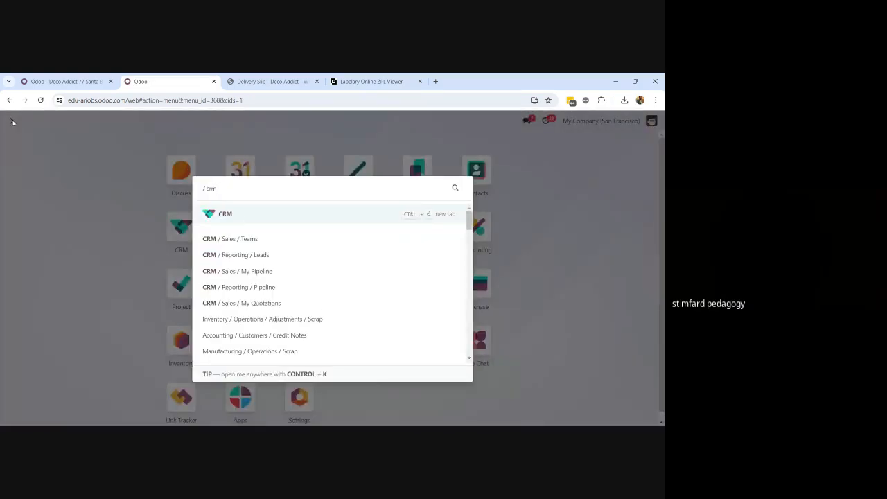
click(268, 215)
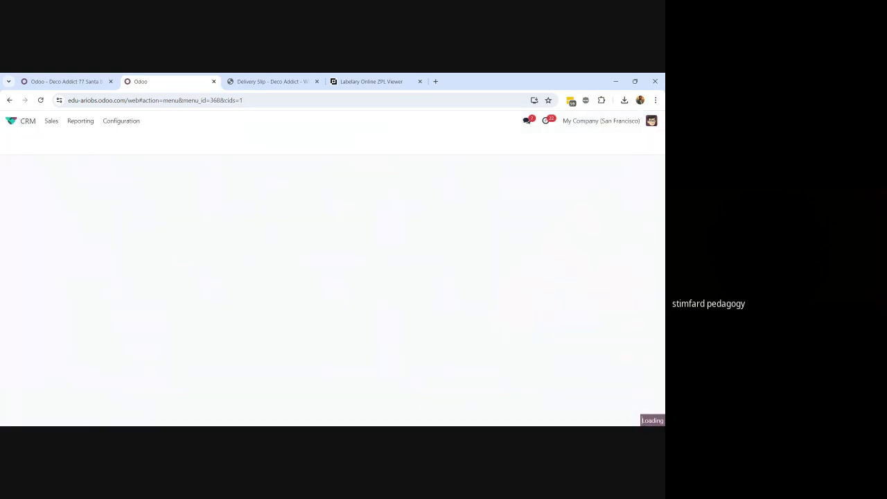
Browse the CRM Sales and Configuration menus, leaving Configuration open
click(52, 122)
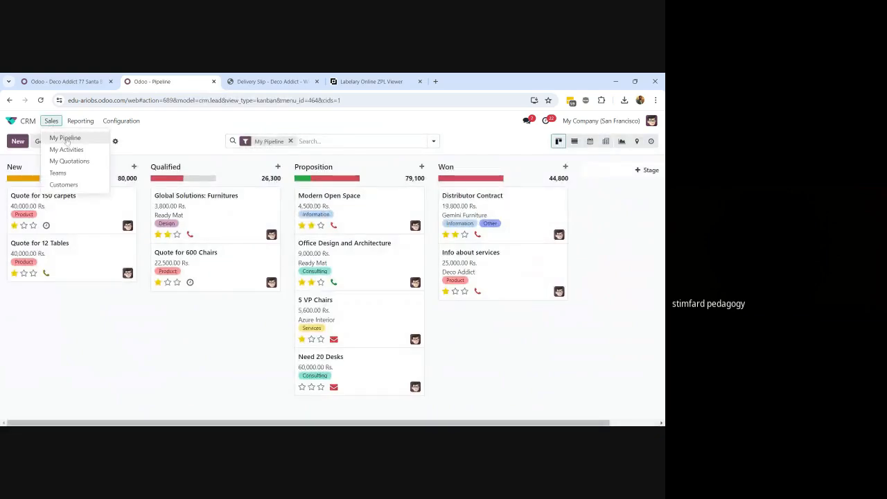
click(122, 121)
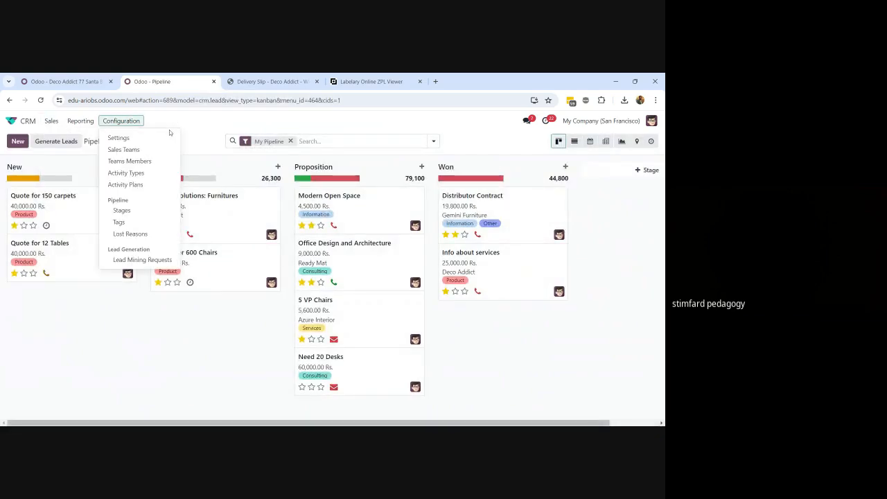
mouse_move(57, 123)
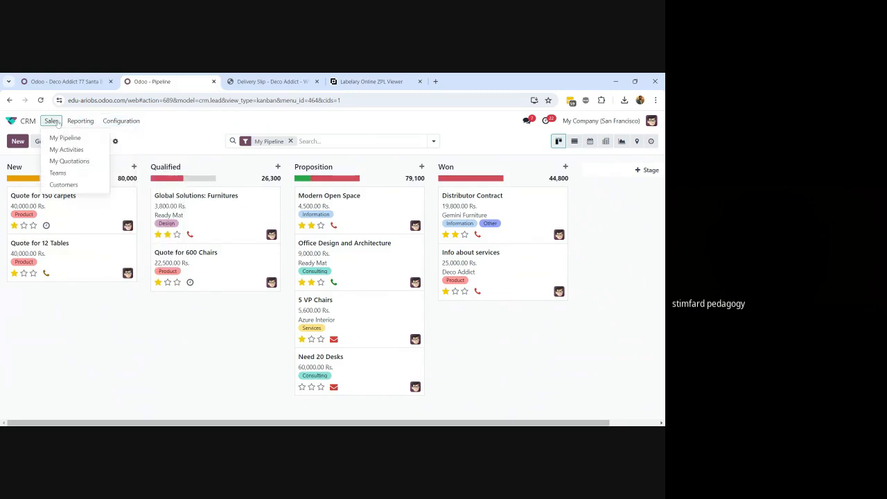
mouse_move(118, 121)
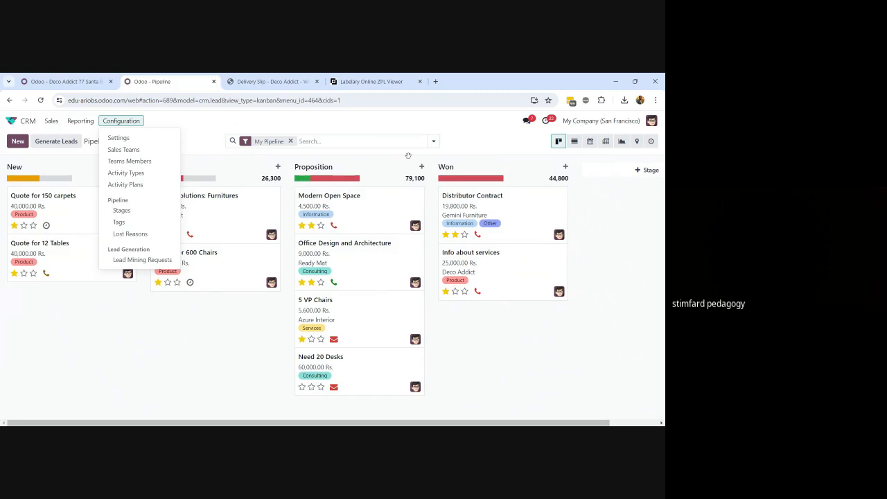
click(199, 133)
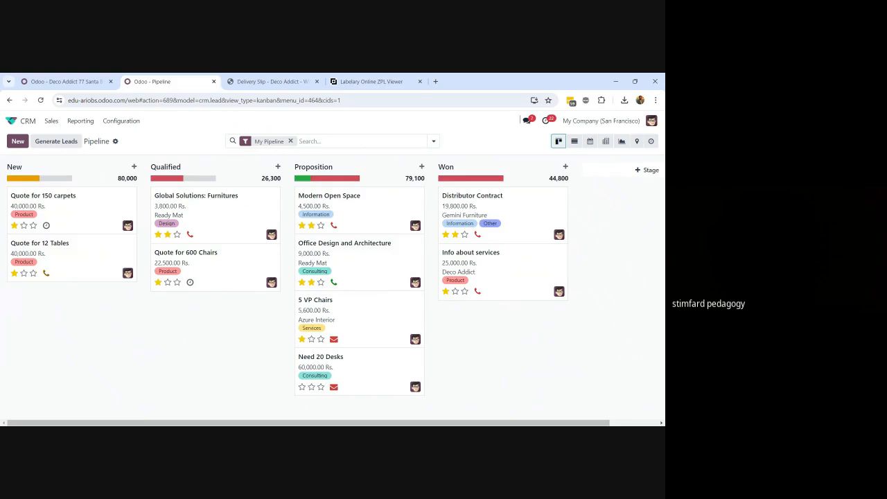
click(128, 122)
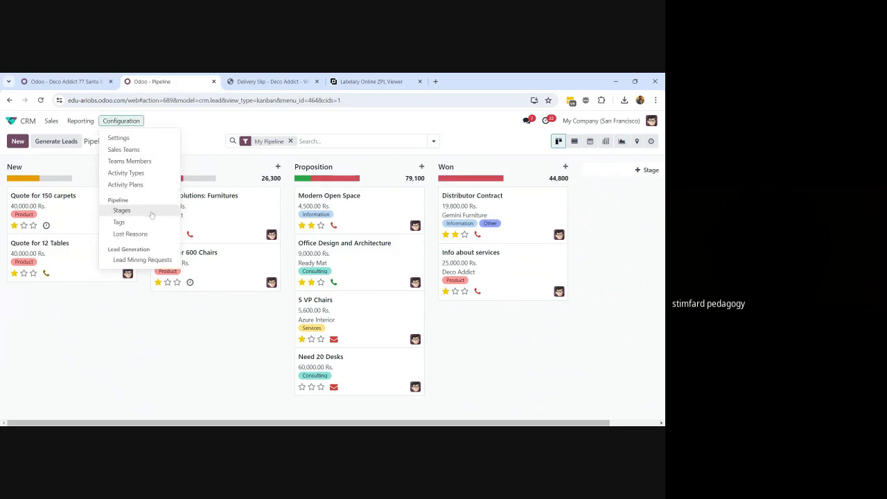
click(122, 211)
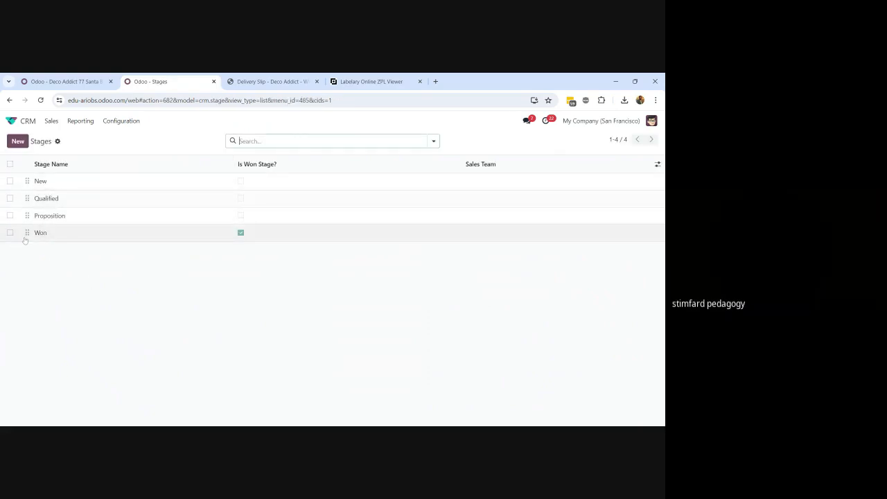
drag(27, 232, 26, 217)
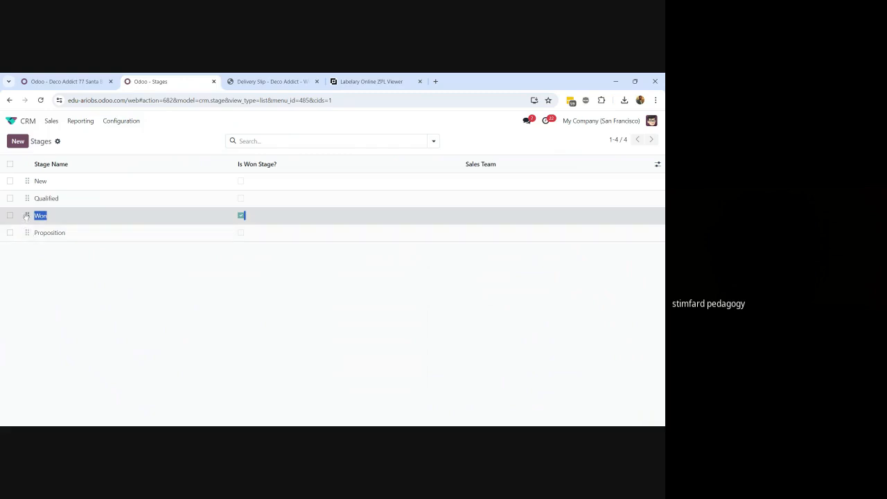
drag(26, 216, 27, 237)
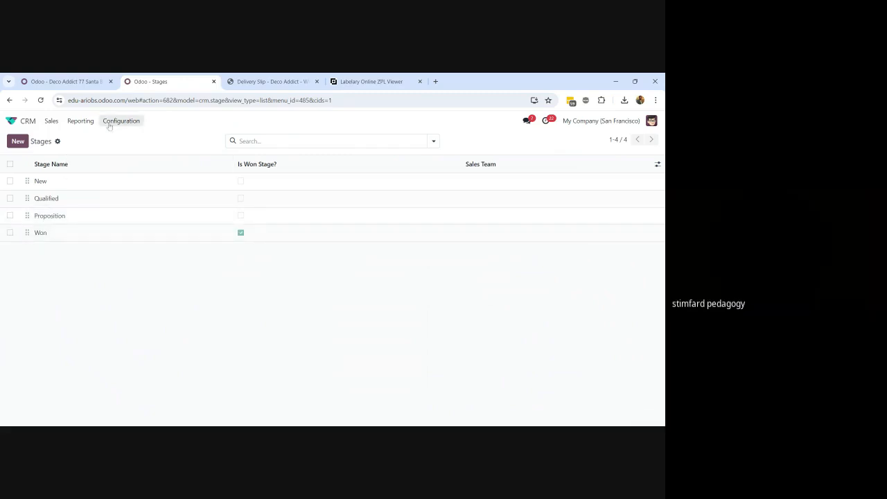
click(50, 123)
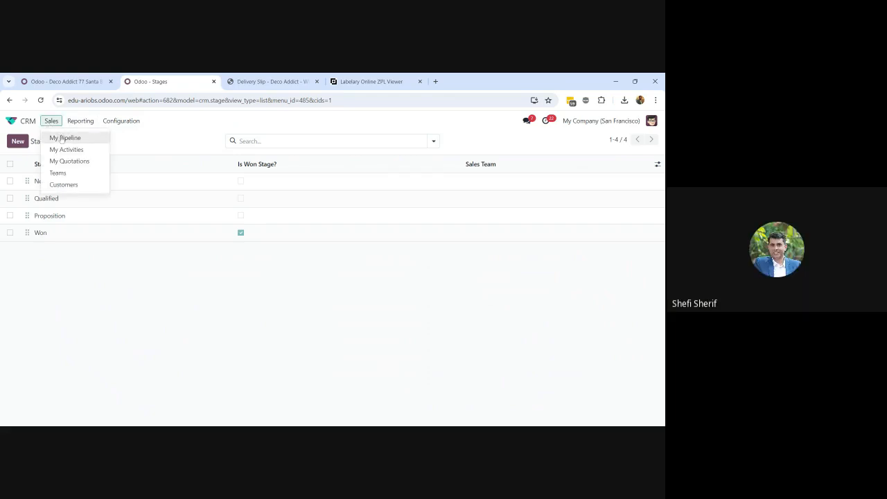
click(64, 137)
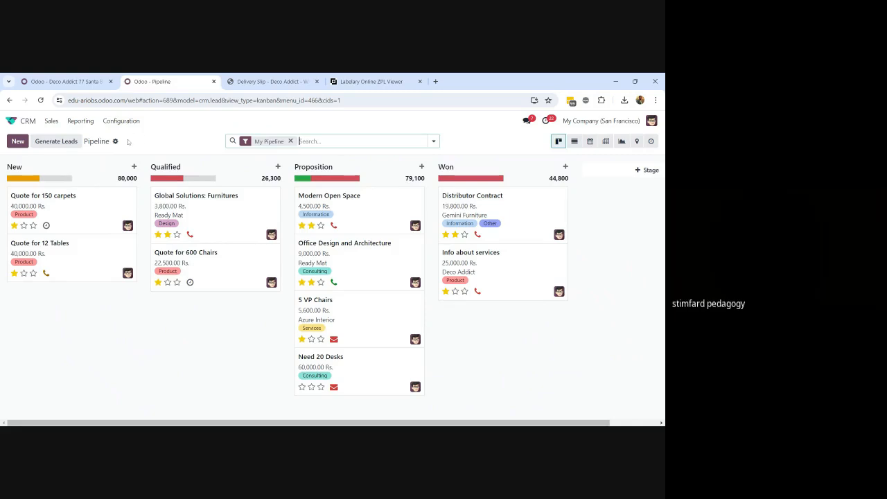
Set lead generation to 3 Retailing companies in Pakistan with the 1–1,000 employee size filter
click(50, 144)
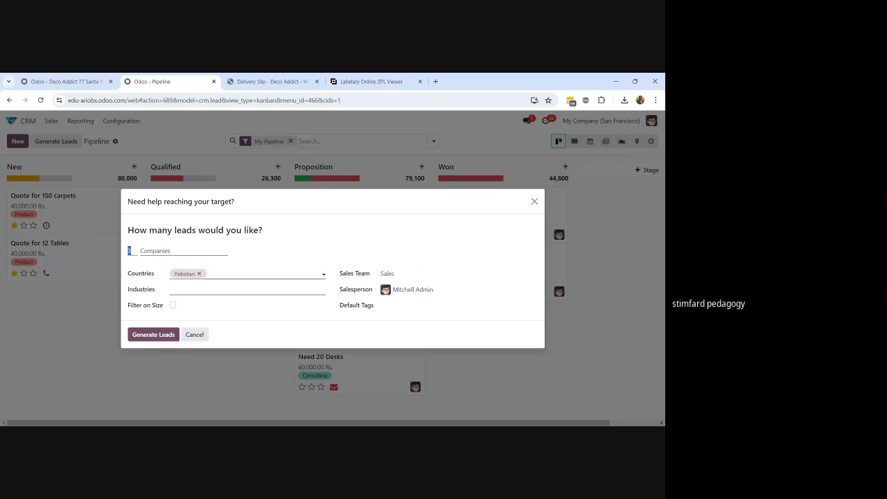
click(208, 277)
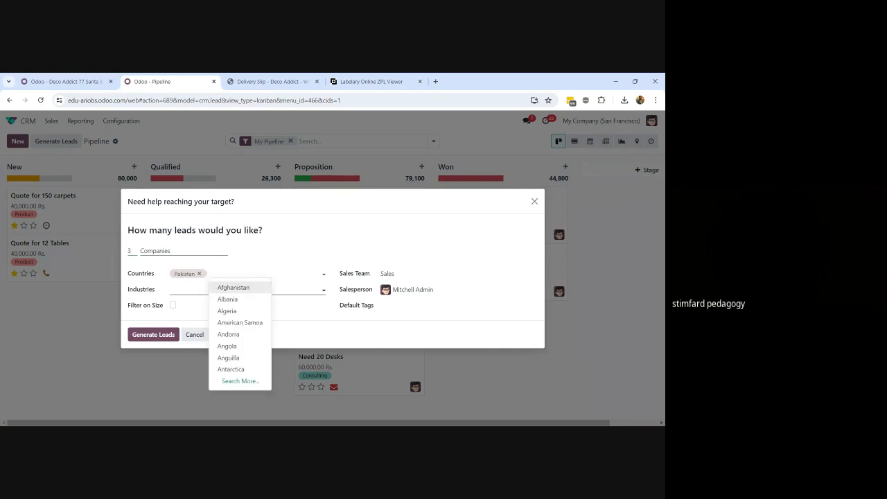
click(191, 290)
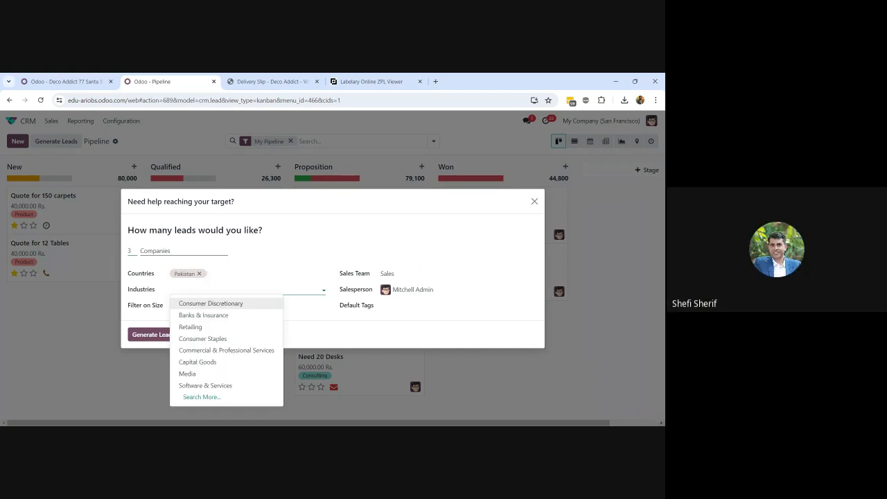
click(215, 328)
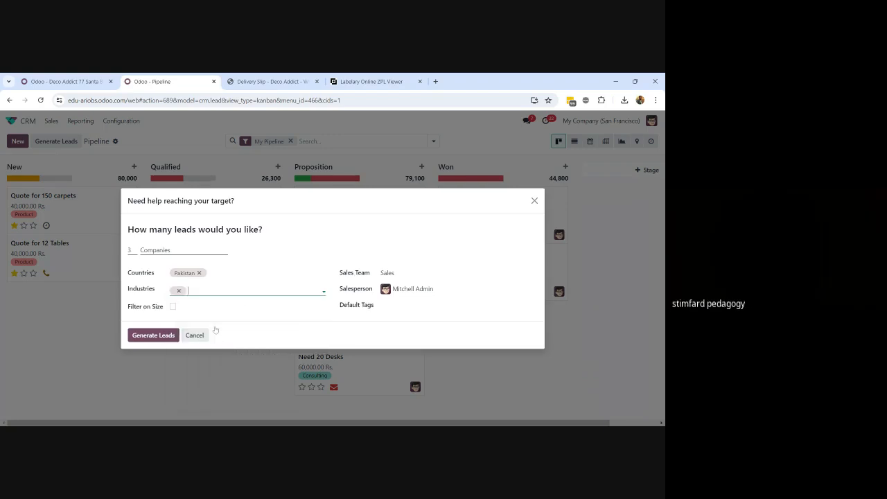
click(173, 306)
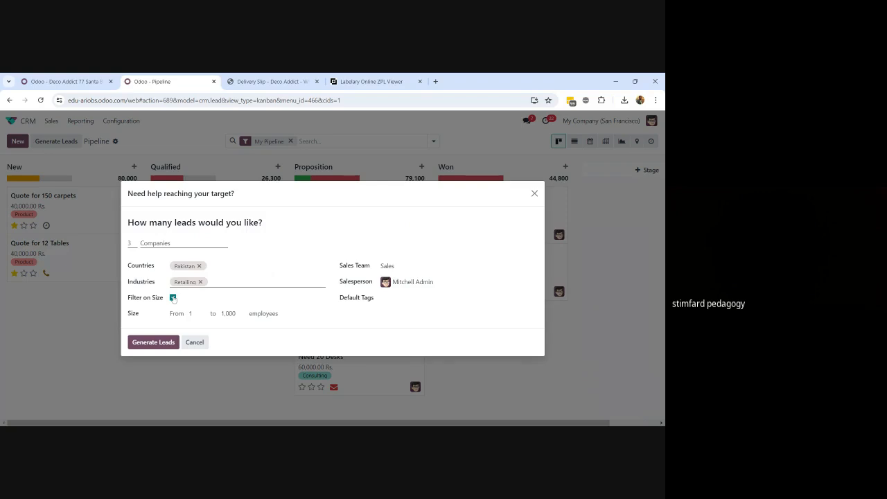
Remove the size filter and generate the Interwood, AHS and Imtiaz leads
click(173, 297)
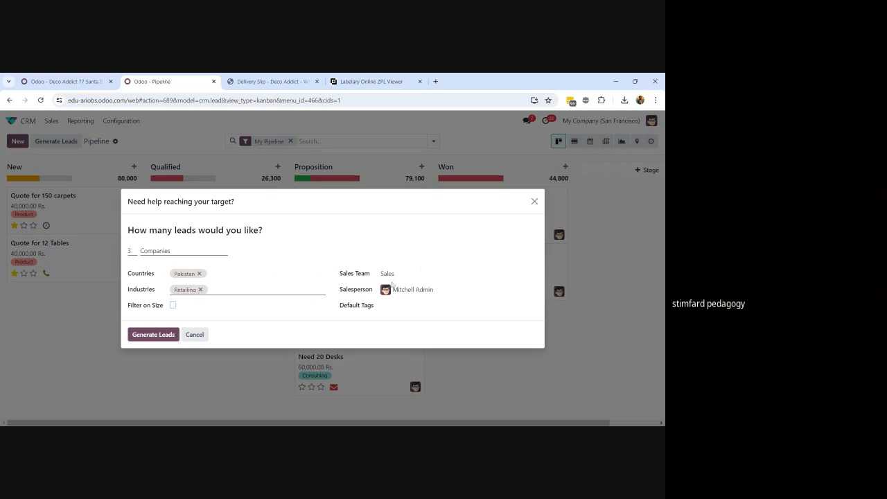
click(150, 337)
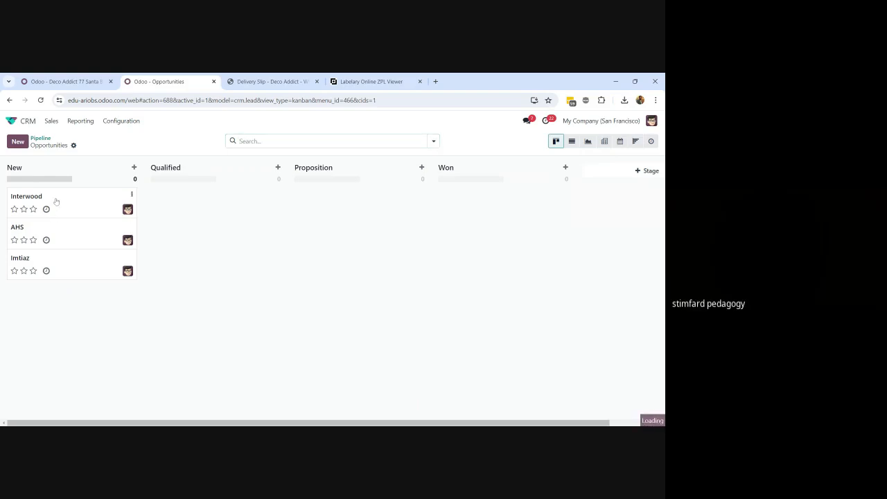
Open the Interwood opportunity and inspect its email and enriched company details
click(57, 201)
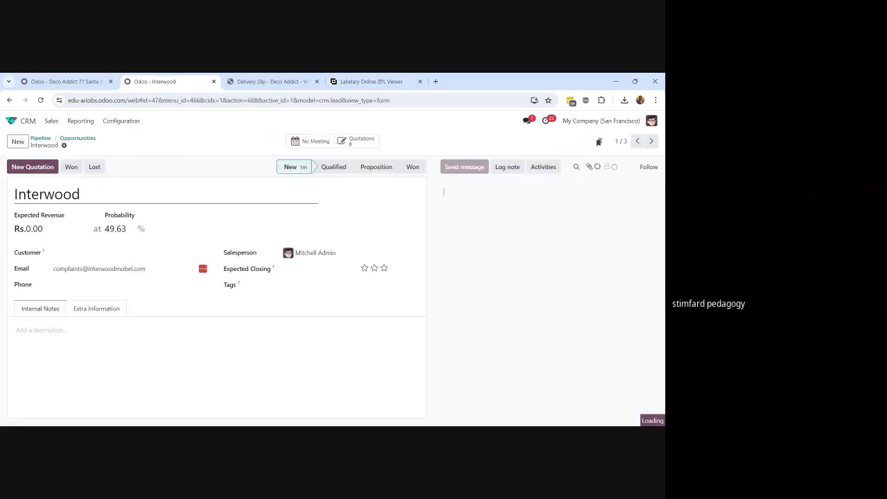
click(109, 268)
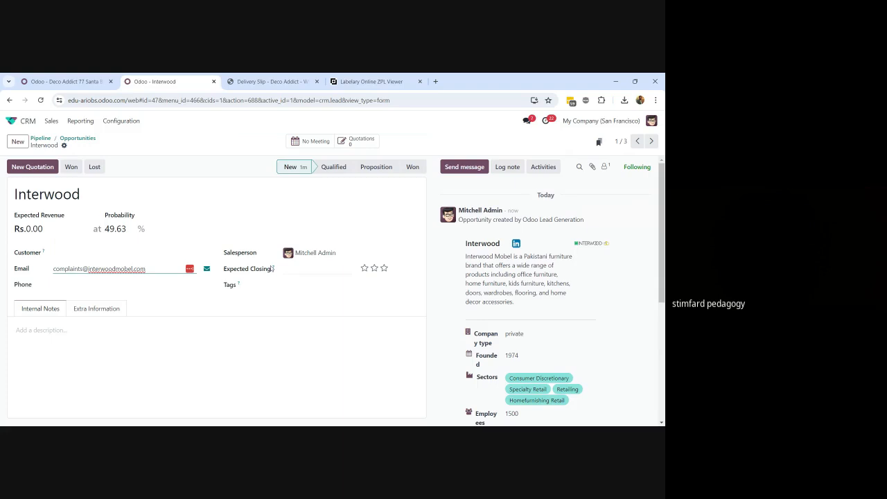
Create a new opportunity 'cosultancy leads' with Rs.10,000 expected revenue and 70% probability
click(18, 141)
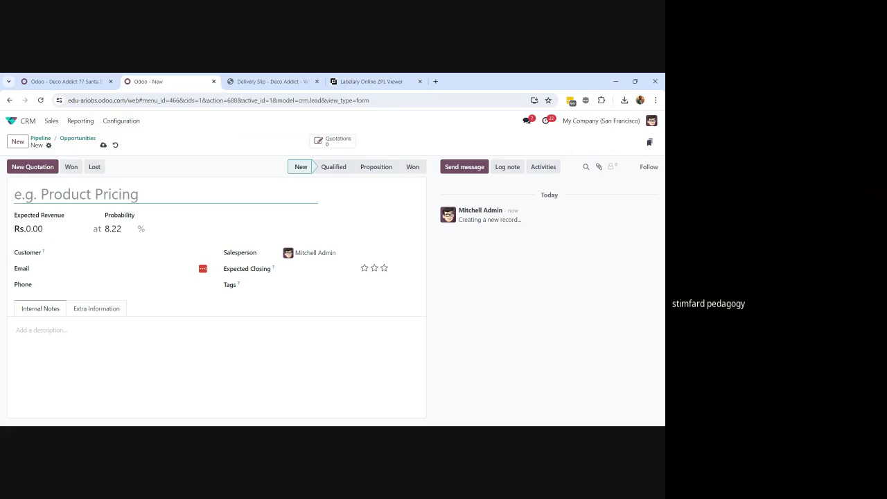
text(cos)
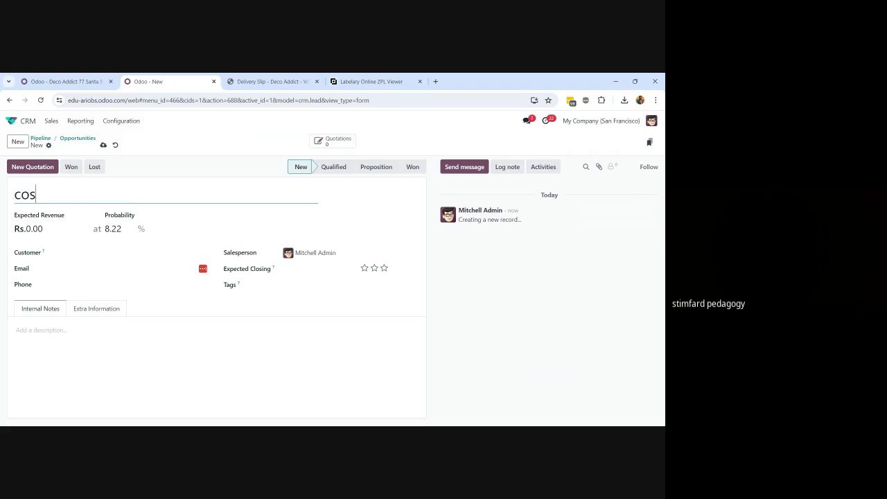
text(ultanc)
text(t)
text(y l)
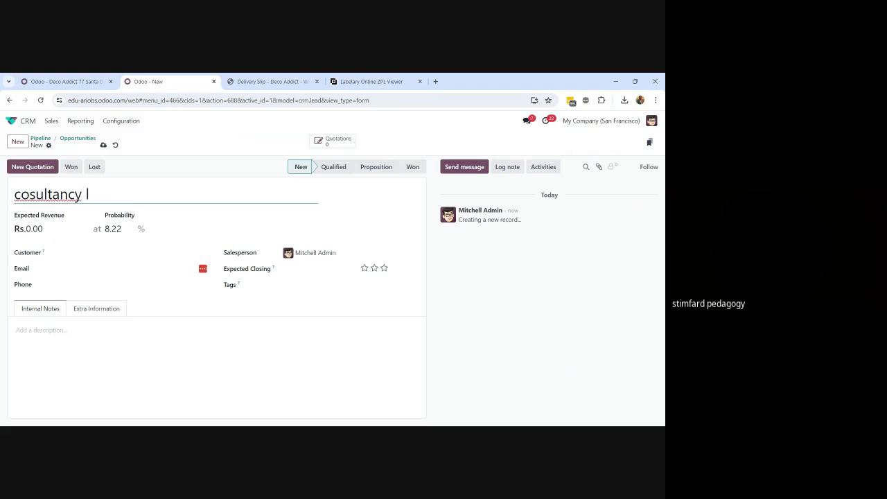
text(eads)
key(Tab)
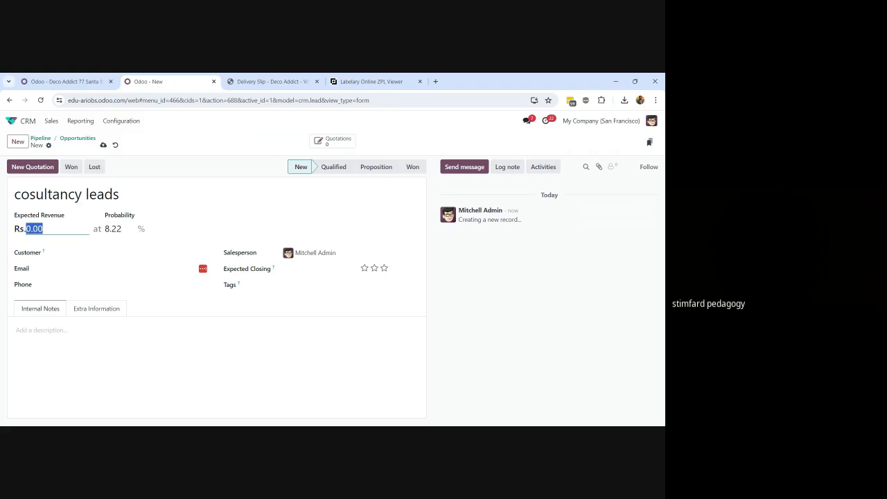
text(10000)
key(Tab)
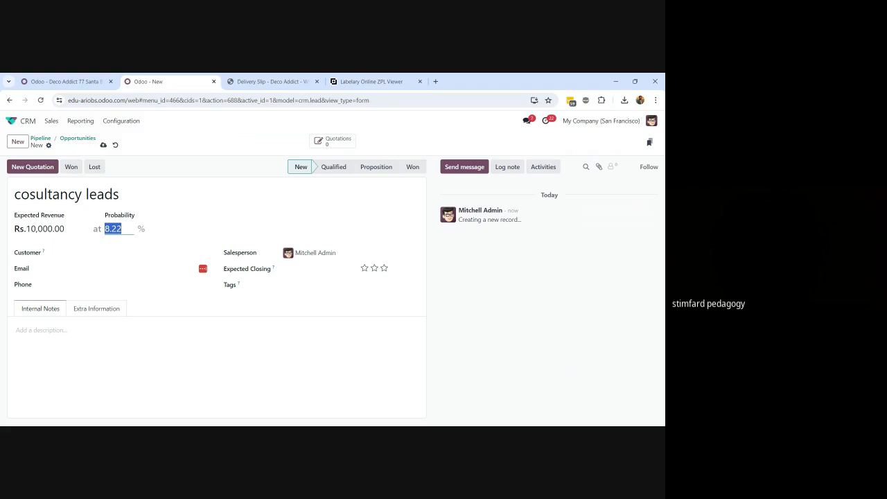
text(70)
click(130, 256)
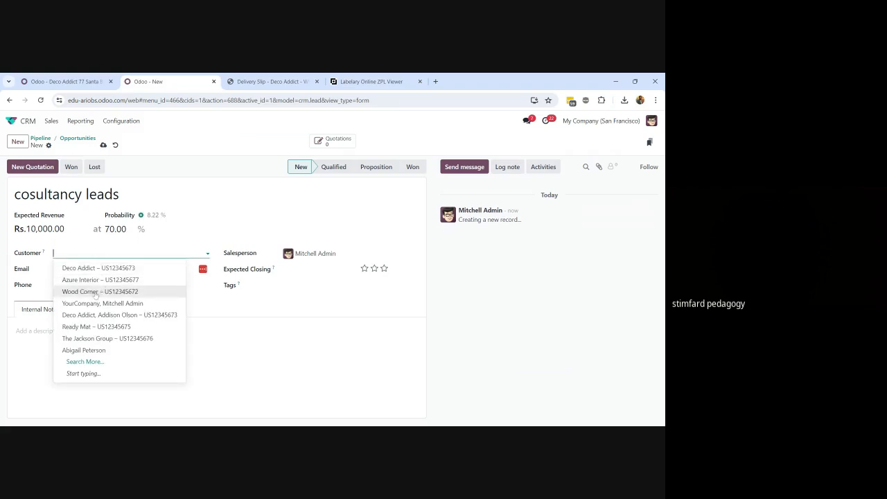
Set customer Ready Mat, expected closing 07/03/2024 and the Software tag, then save the opportunity
click(90, 327)
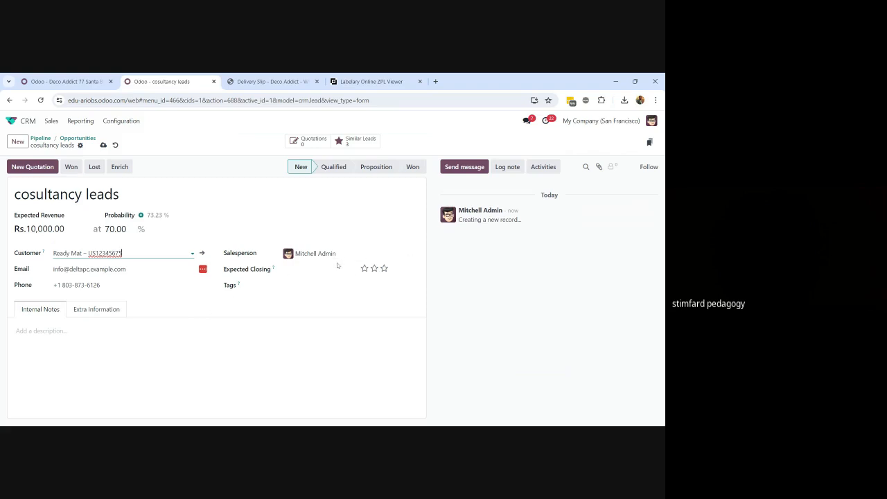
click(302, 275)
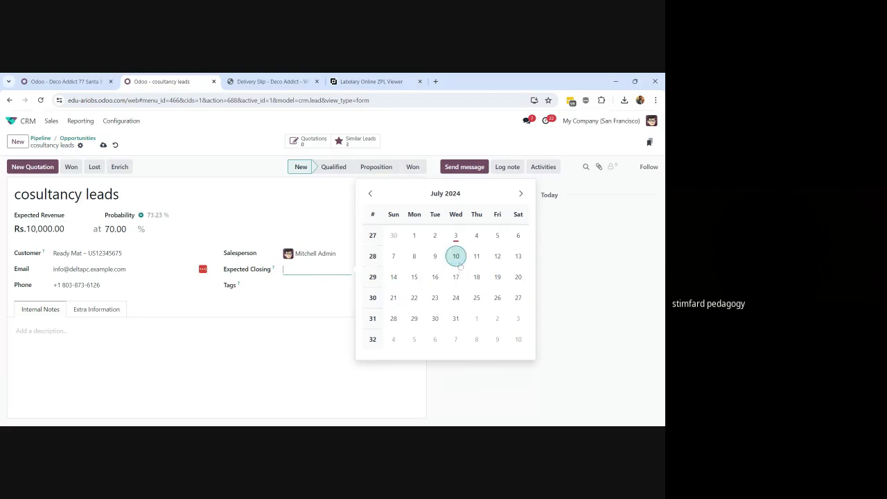
click(457, 236)
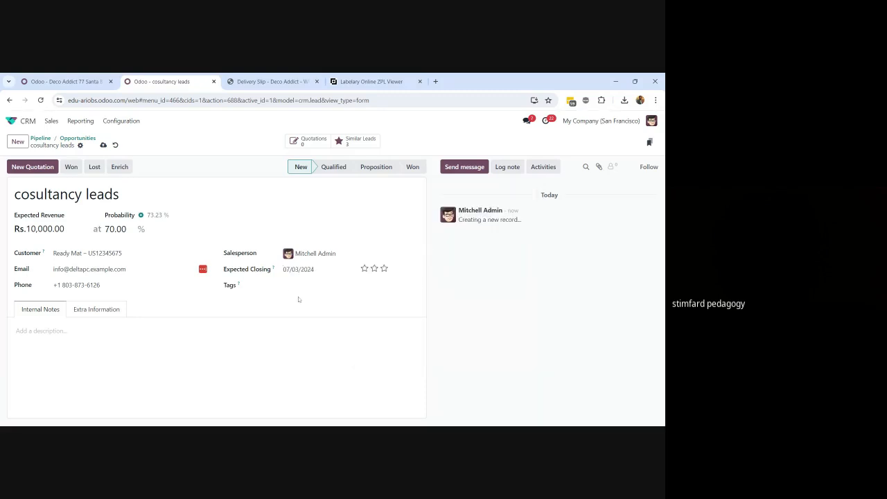
click(338, 285)
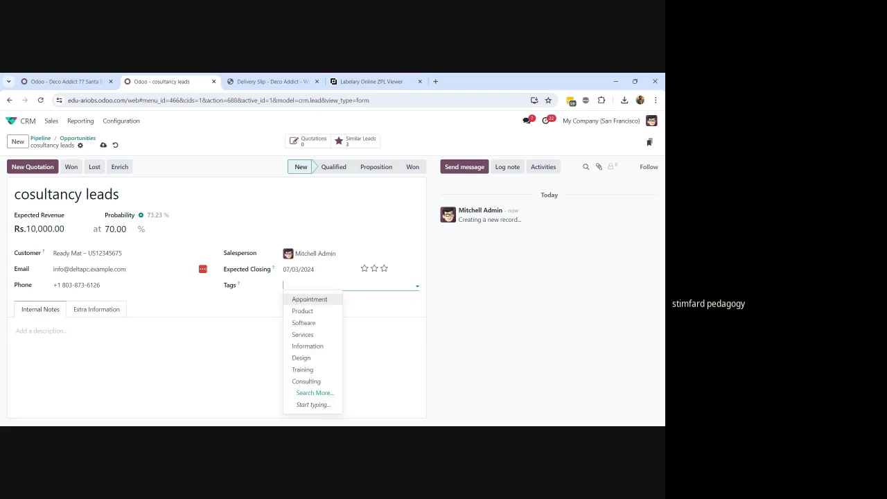
click(324, 323)
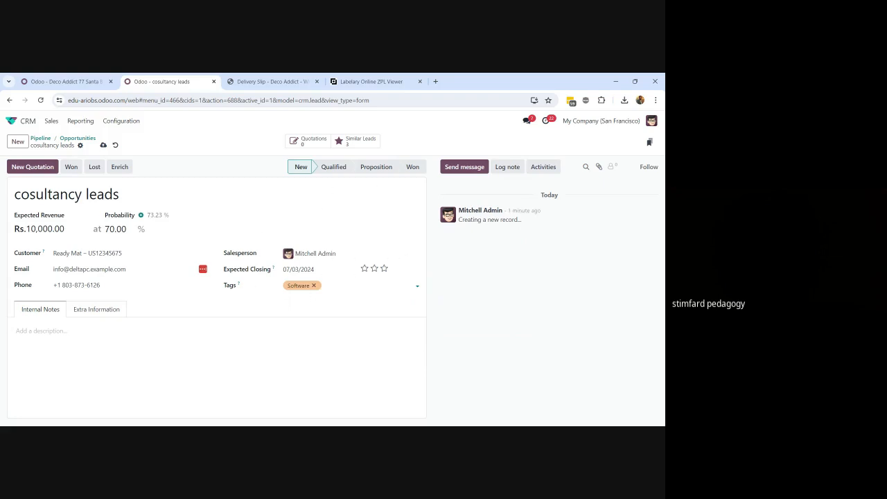
click(103, 144)
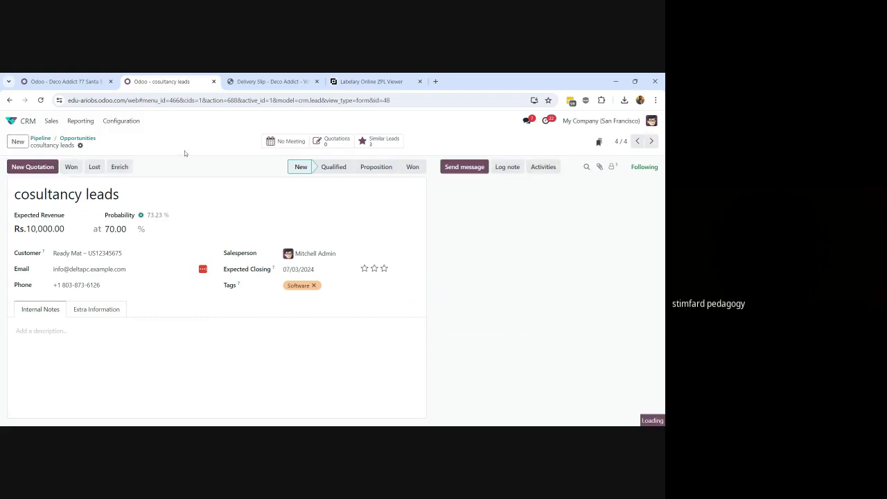
Go back to the home screen and launch the Website app
click(12, 120)
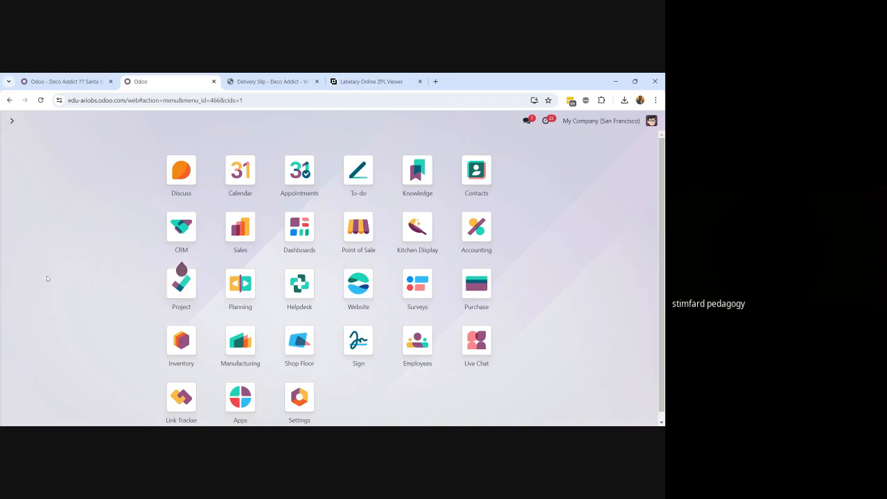
text(webs)
key(Return)
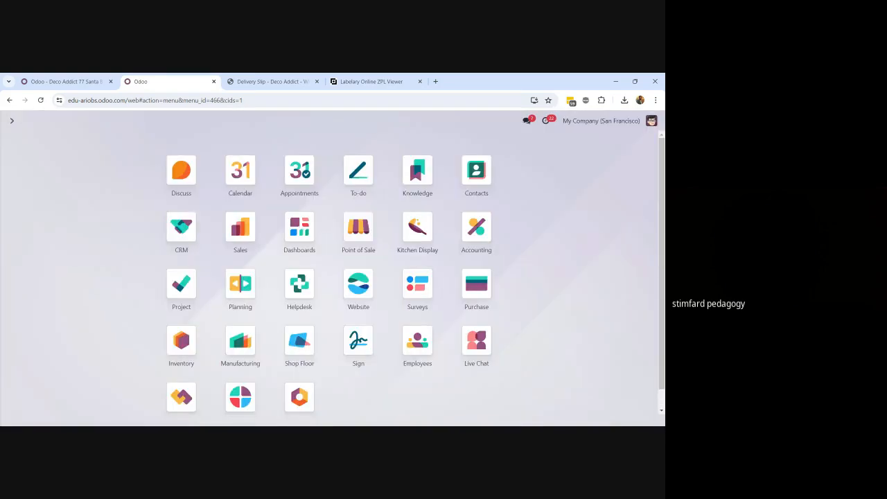
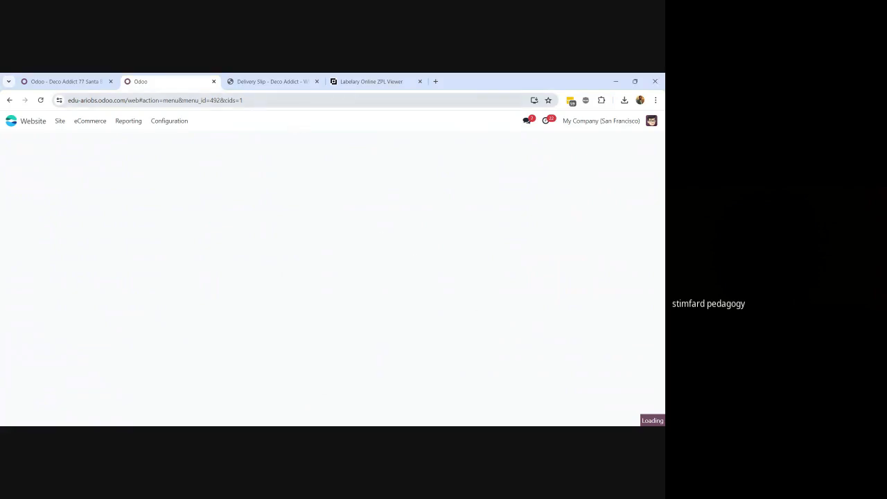
Trim the browser address to the site domain and load the website home page
click(518, 101)
click(519, 101)
drag(263, 100, 125, 101)
key(BackSpace)
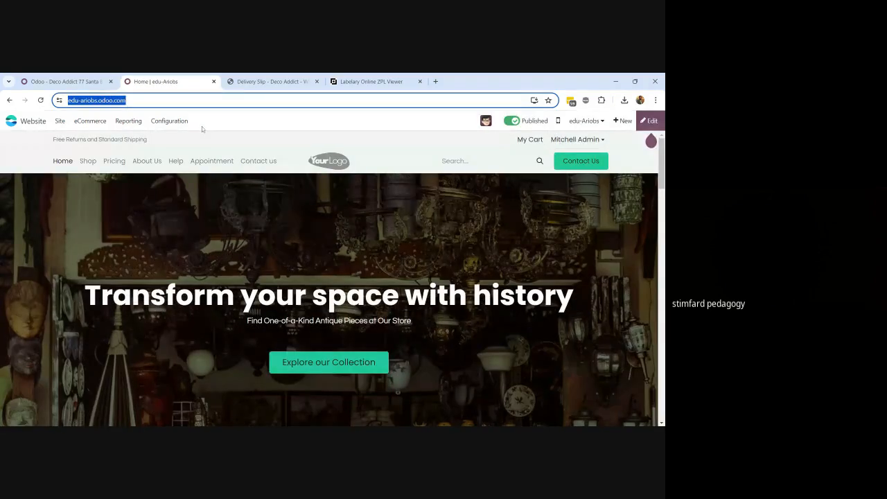
key(Return)
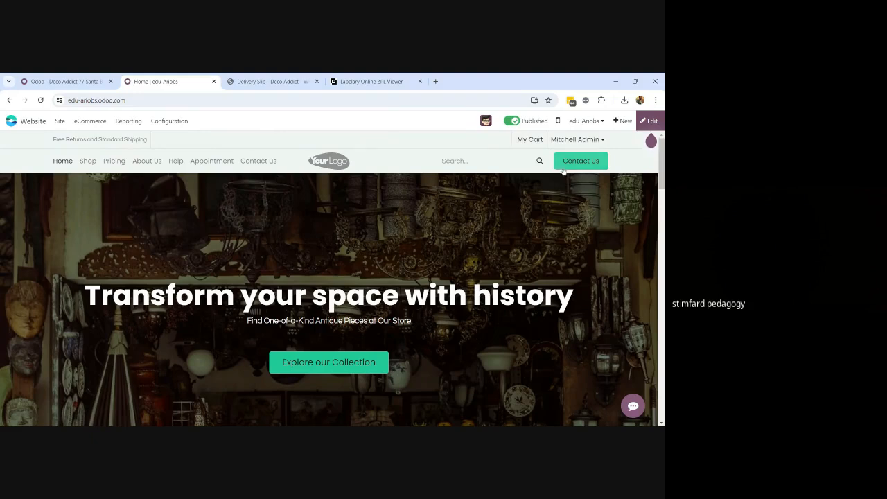
Go to the Contact us page, look over its enquiry form, and enter edit mode
click(584, 165)
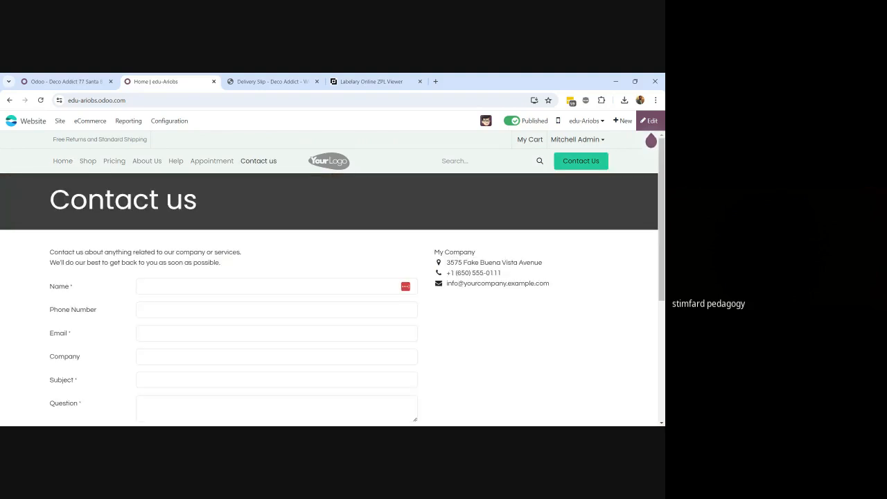
scroll(329, 277, down, 2)
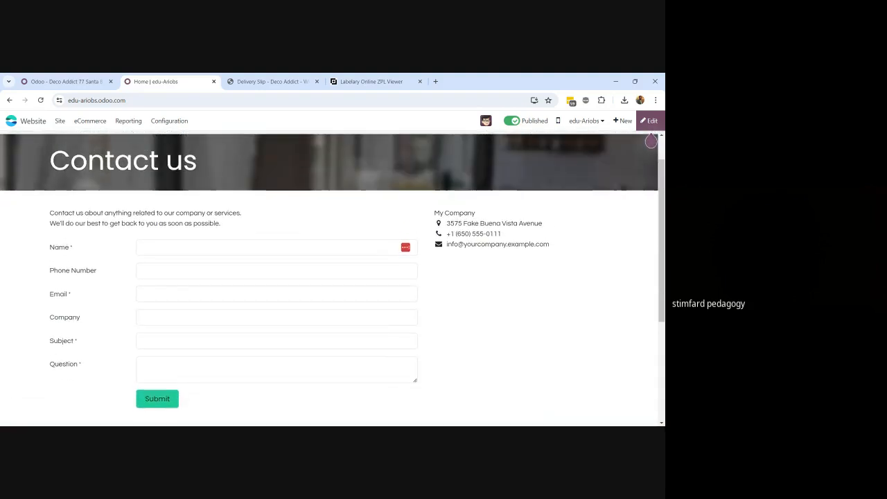
scroll(329, 278, down, 1)
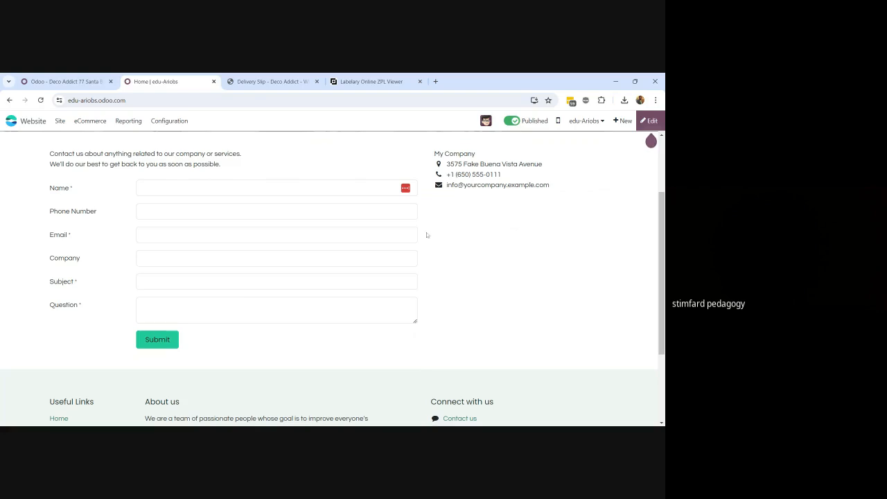
scroll(442, 233, up, 1)
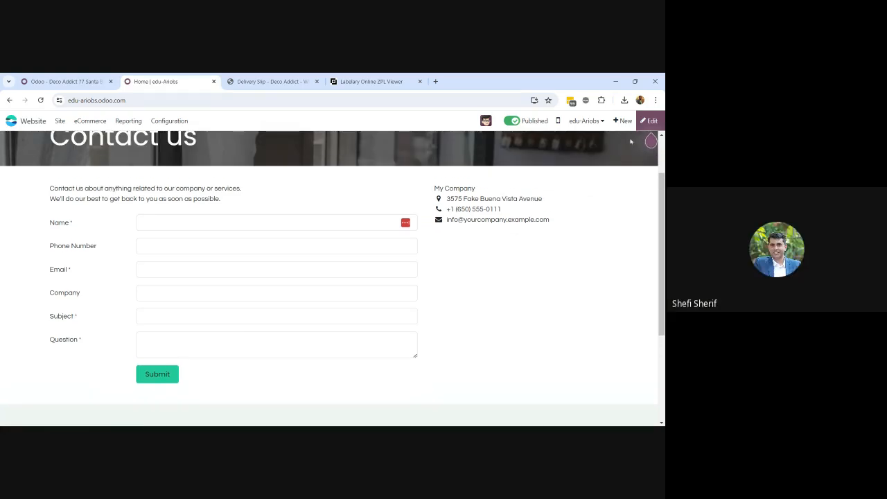
click(651, 122)
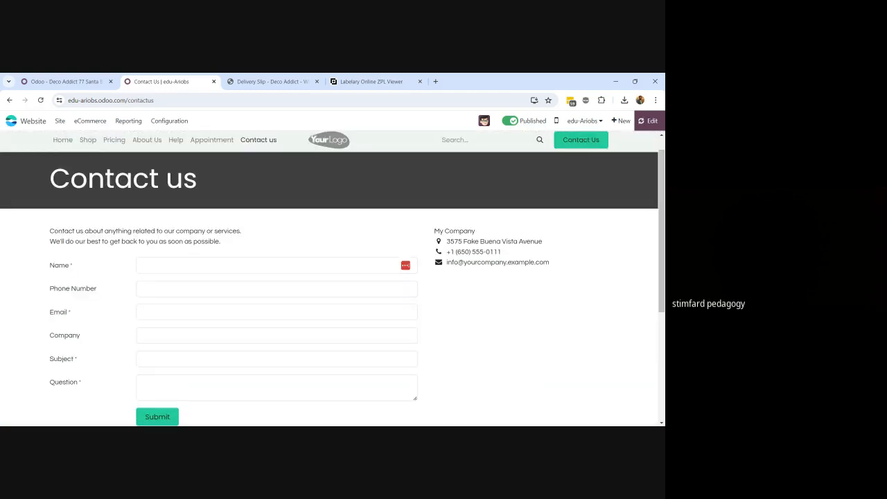
Close the Welcome Bot chat so the Contact us page editor is clear
scroll(329, 277, down, 2)
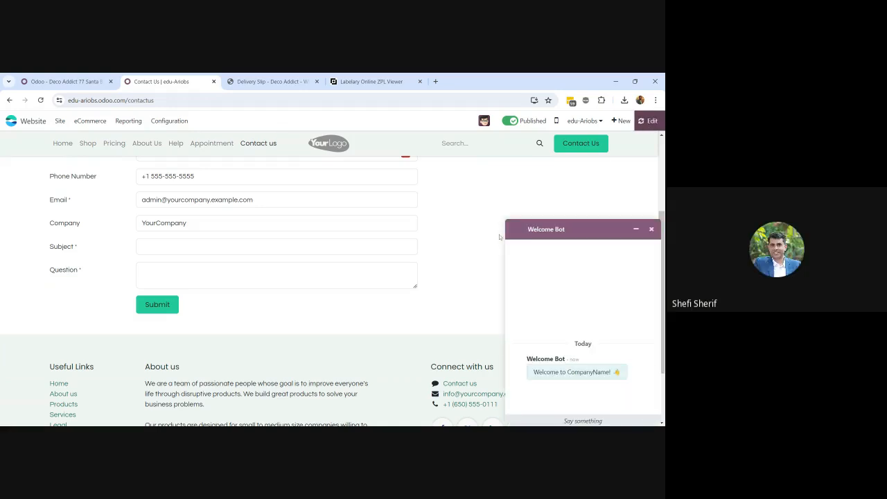
click(651, 230)
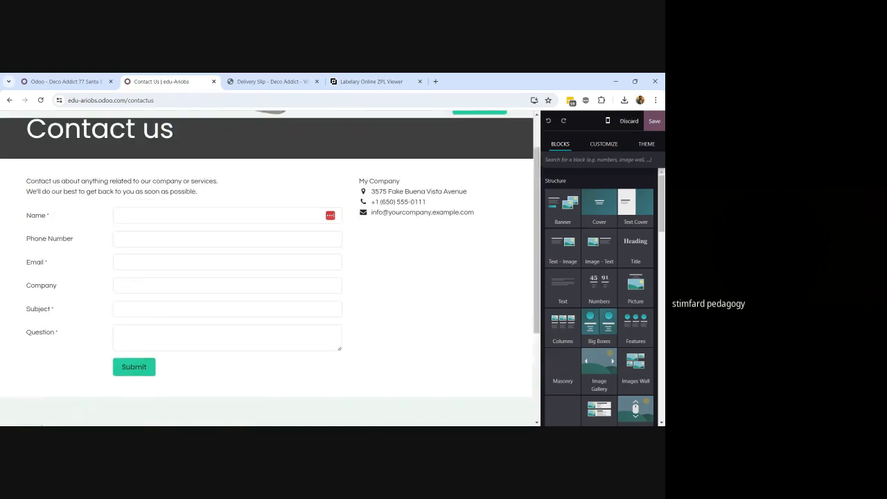
Select the Contact us enquiry form, then switch to the Odoo – Deco Addict tab
scroll(267, 277, down, 2)
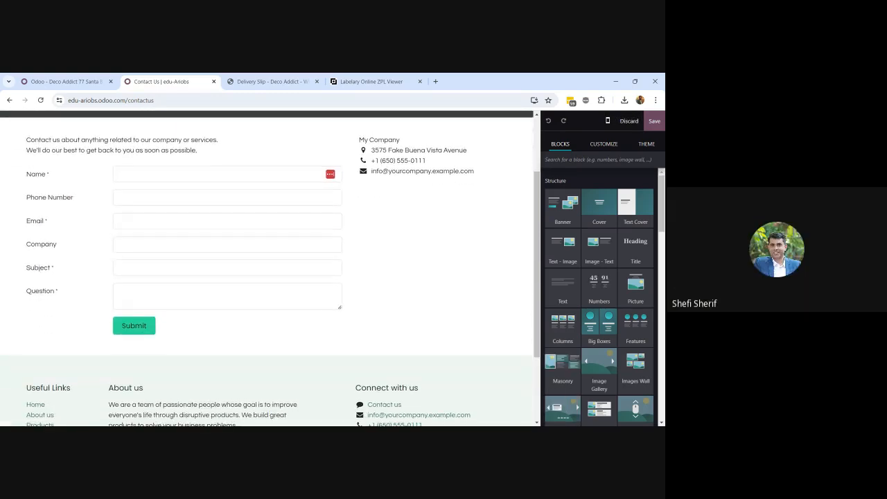
click(123, 325)
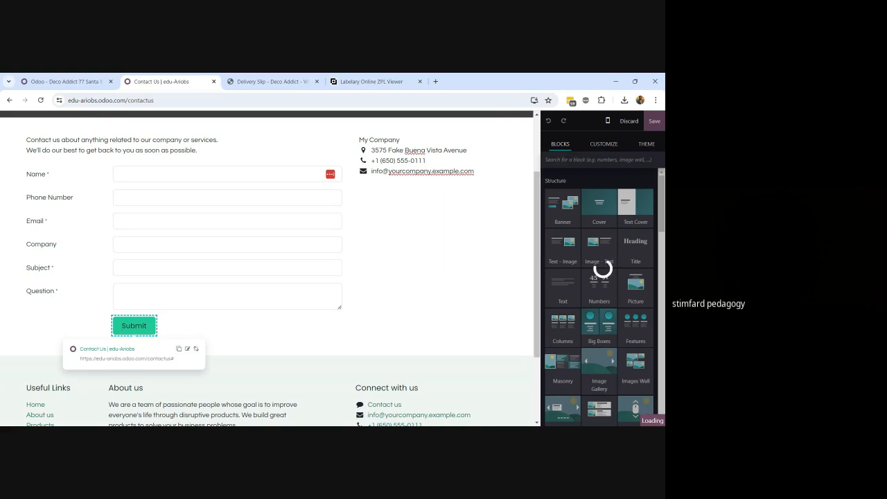
click(90, 81)
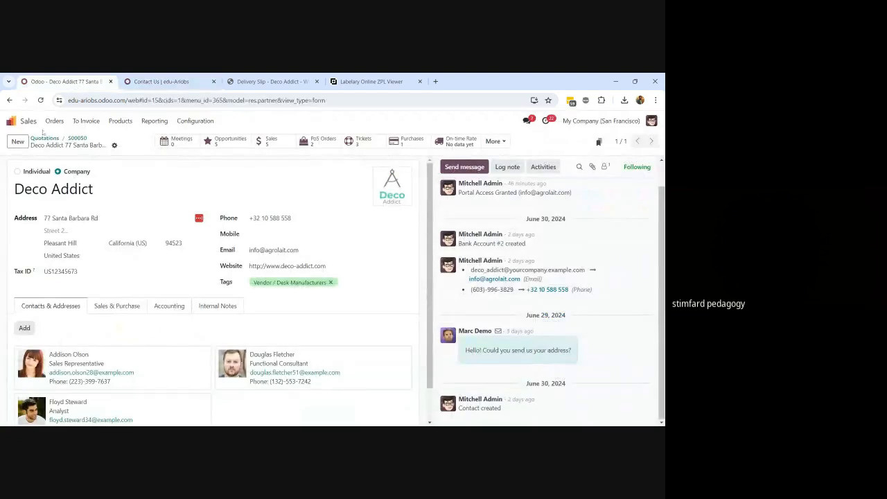
Search the main apps menu for 'soci', close the search, and return to the Contact us editor
click(15, 120)
text(so)
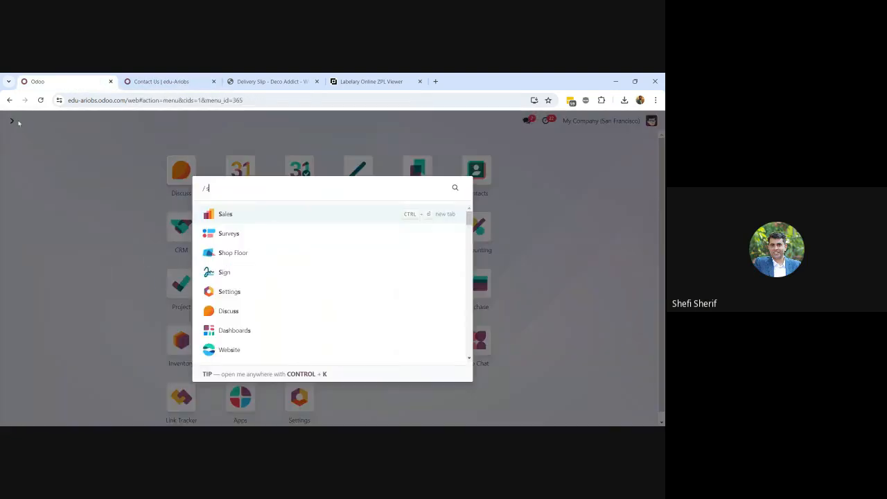
text(ci)
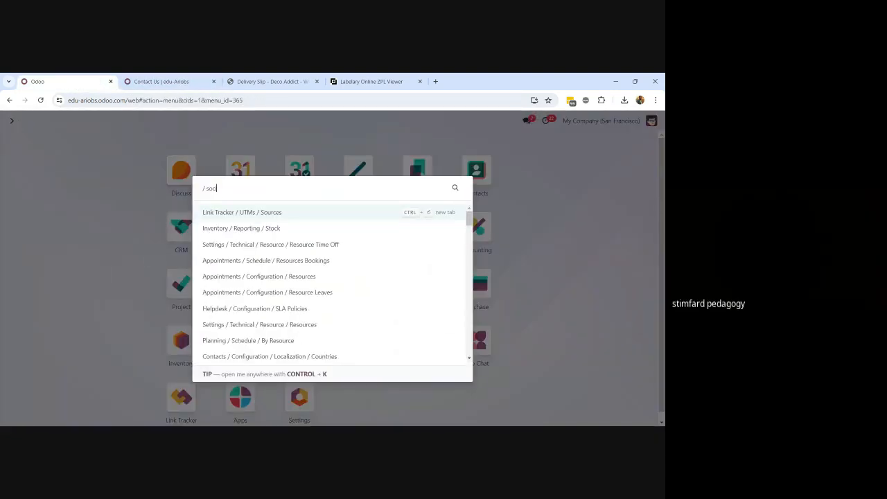
click(97, 152)
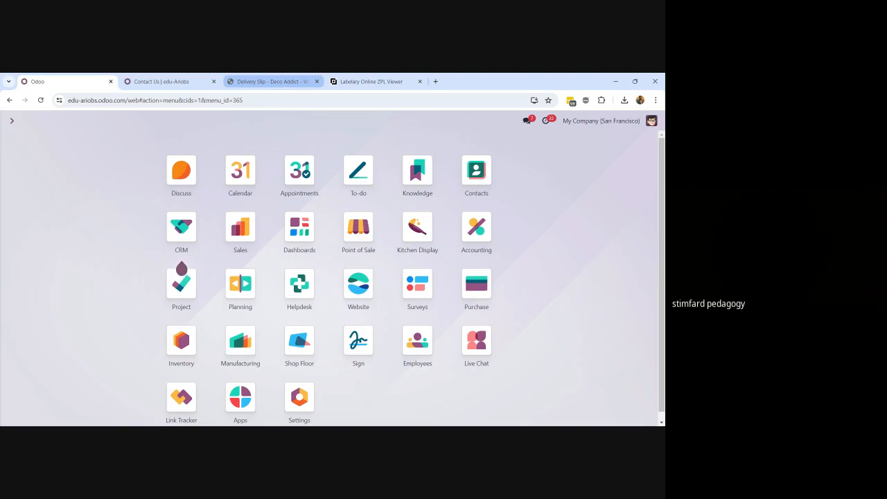
click(178, 84)
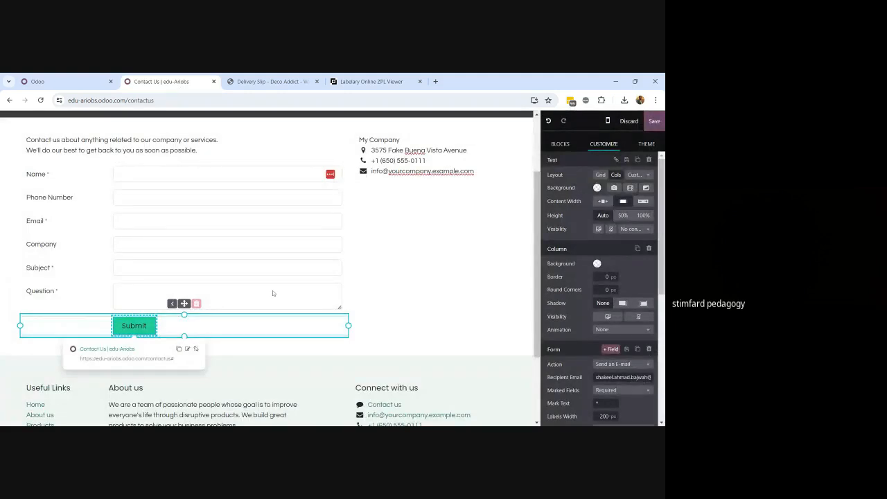
Set the Contact us form's action to Create an Opportunity and save the page
scroll(607, 327, down, 1)
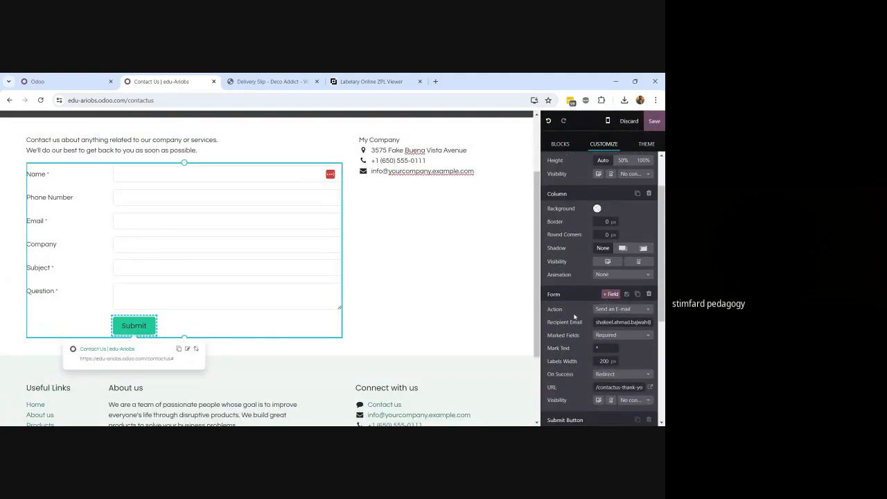
click(627, 311)
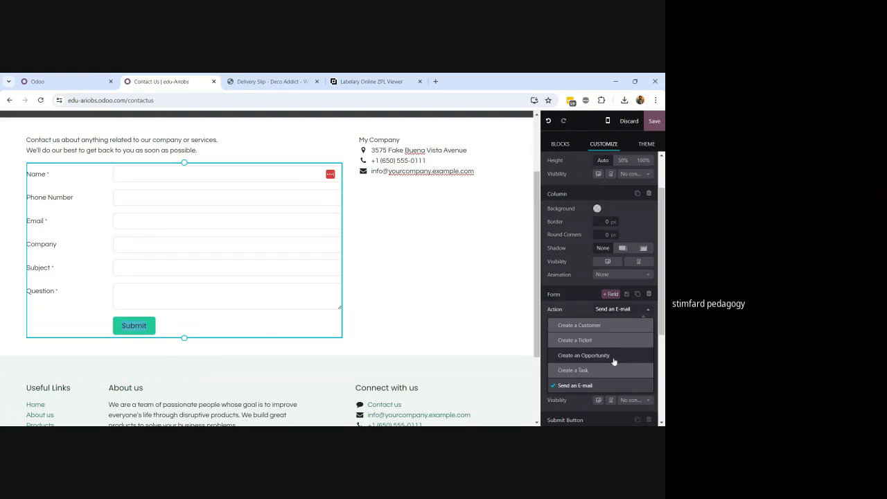
click(613, 359)
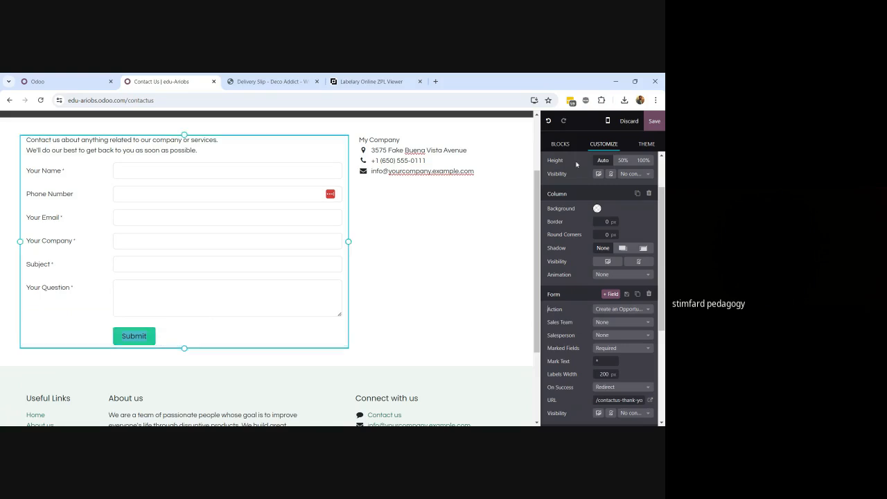
click(654, 122)
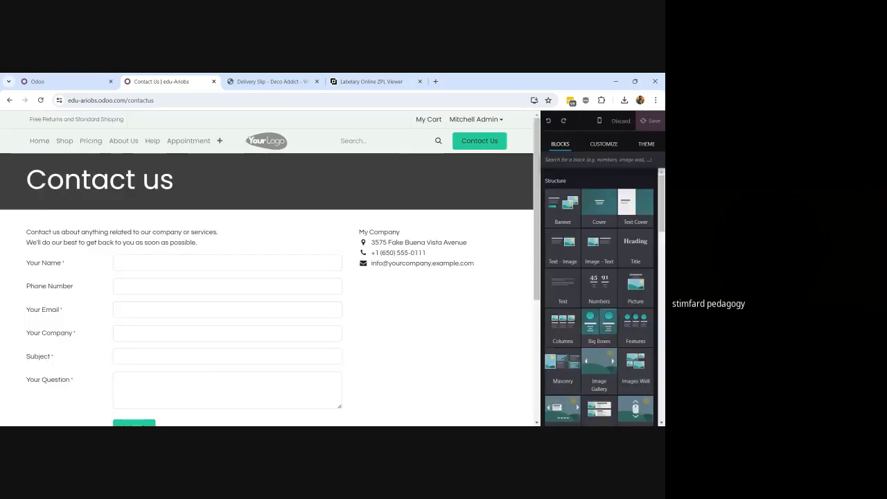
scroll(440, 280, down, 2)
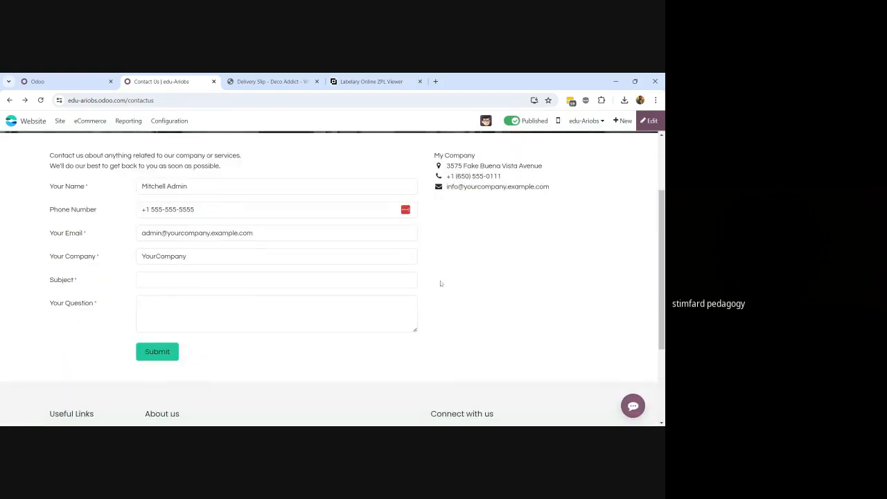